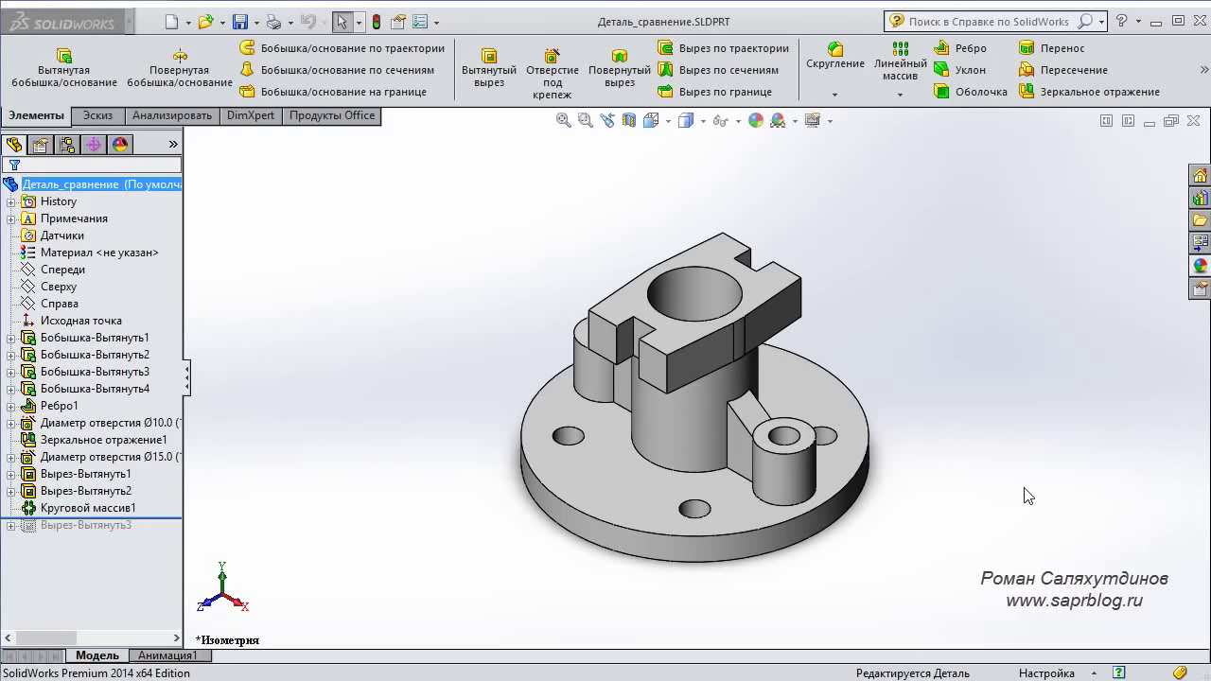
Orbit the flange part and point out the base flange edge, central boss and top bore.
{"action": "mouse_move", "coordinate": [942, 577]}
{"action": "middle_mouse_down"}
{"action": "mouse_move", "coordinate": [992, 601]}
{"action": "mouse_move", "coordinate": [946, 436]}
{"action": "mouse_move", "coordinate": [845, 555]}
{"action": "mouse_move", "coordinate": [854, 605]}
{"action": "mouse_move", "coordinate": [1057, 640]}
{"action": "mouse_move", "coordinate": [991, 650]}
{"action": "mouse_move", "coordinate": [984, 667]}
{"action": "mouse_move", "coordinate": [844, 532]}
{"action": "mouse_move", "coordinate": [977, 627]}
{"action": "mouse_move", "coordinate": [1017, 587]}
{"action": "mouse_move", "coordinate": [947, 574]}
{"action": "mouse_move", "coordinate": [943, 594]}
{"action": "middle_mouse_up"}
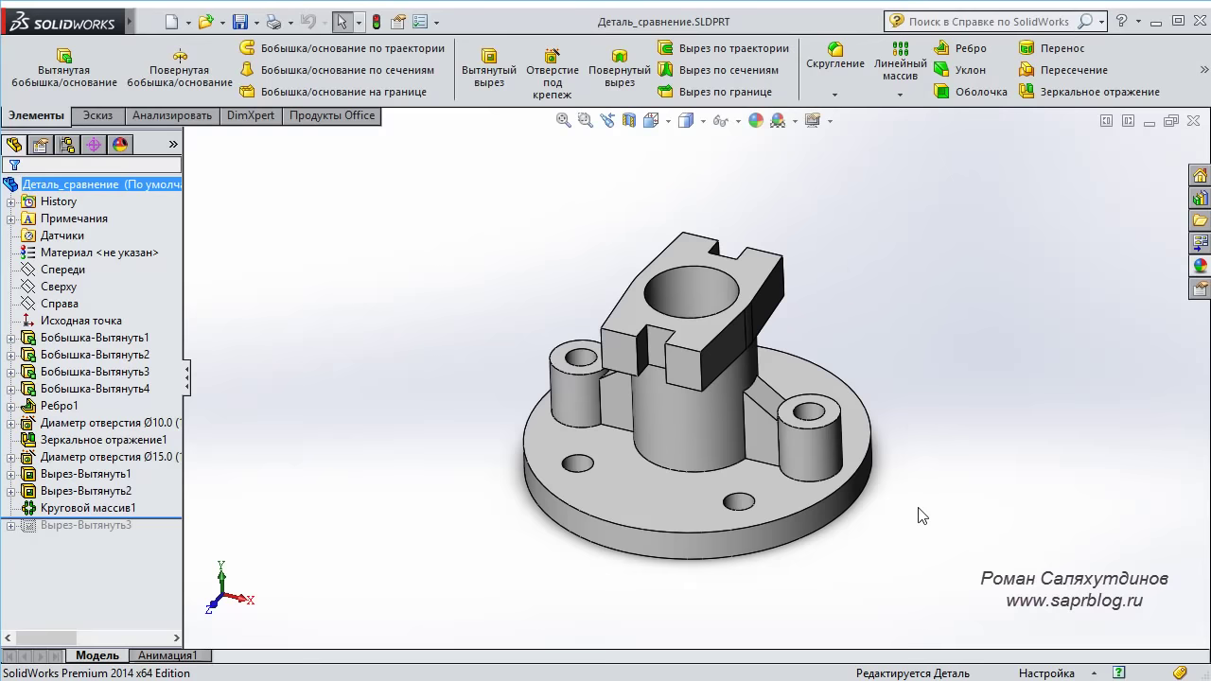
{"action": "mouse_move", "coordinate": [940, 541]}
{"action": "middle_mouse_down"}
{"action": "mouse_move", "coordinate": [946, 419]}
{"action": "mouse_move", "coordinate": [927, 473]}
{"action": "mouse_move", "coordinate": [897, 495]}
{"action": "mouse_move", "coordinate": [988, 475]}
{"action": "mouse_move", "coordinate": [959, 486]}
{"action": "middle_mouse_up"}
{"action": "scroll", "coordinate": [937, 438], "scroll_direction": "down", "scroll_amount": 2}
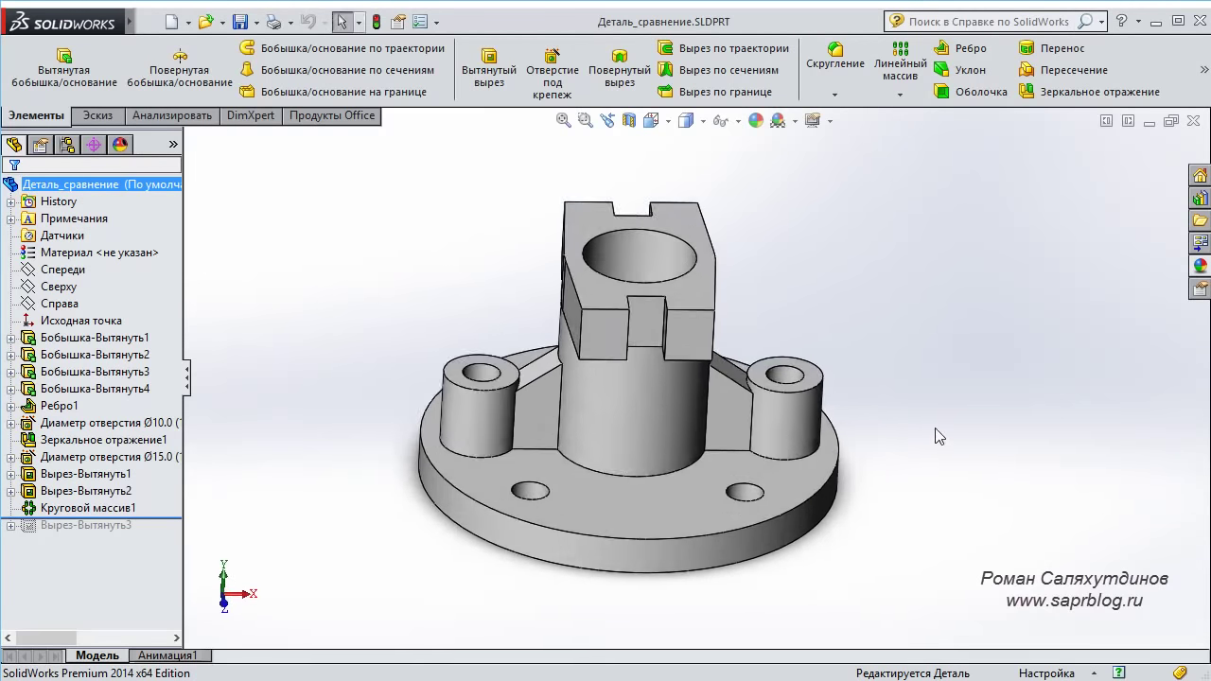
{"action": "left_click_drag", "start_coordinate": [1057, 372], "coordinate": [826, 469]}
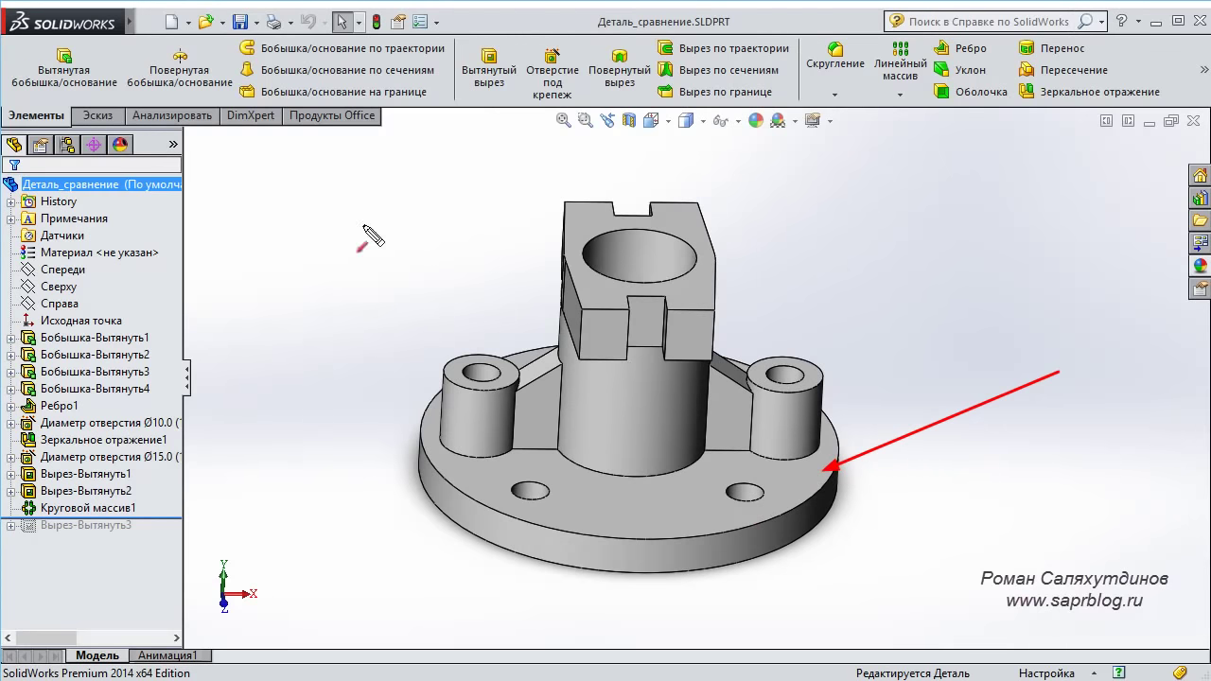
{"action": "left_click_drag", "start_coordinate": [283, 207], "coordinate": [611, 388]}
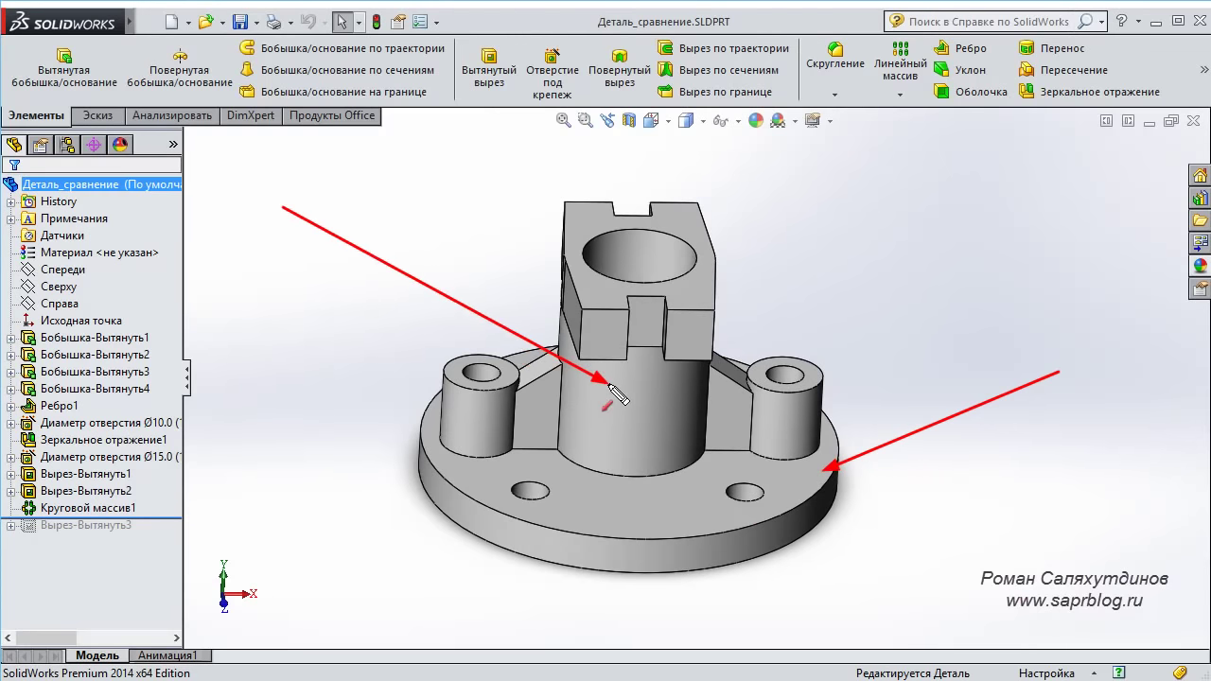
{"action": "mouse_move", "coordinate": [467, 159]}
{"action": "left_mouse_down"}
{"action": "mouse_move", "coordinate": [540, 189]}
{"action": "mouse_move", "coordinate": [579, 233]}
{"action": "left_mouse_up"}
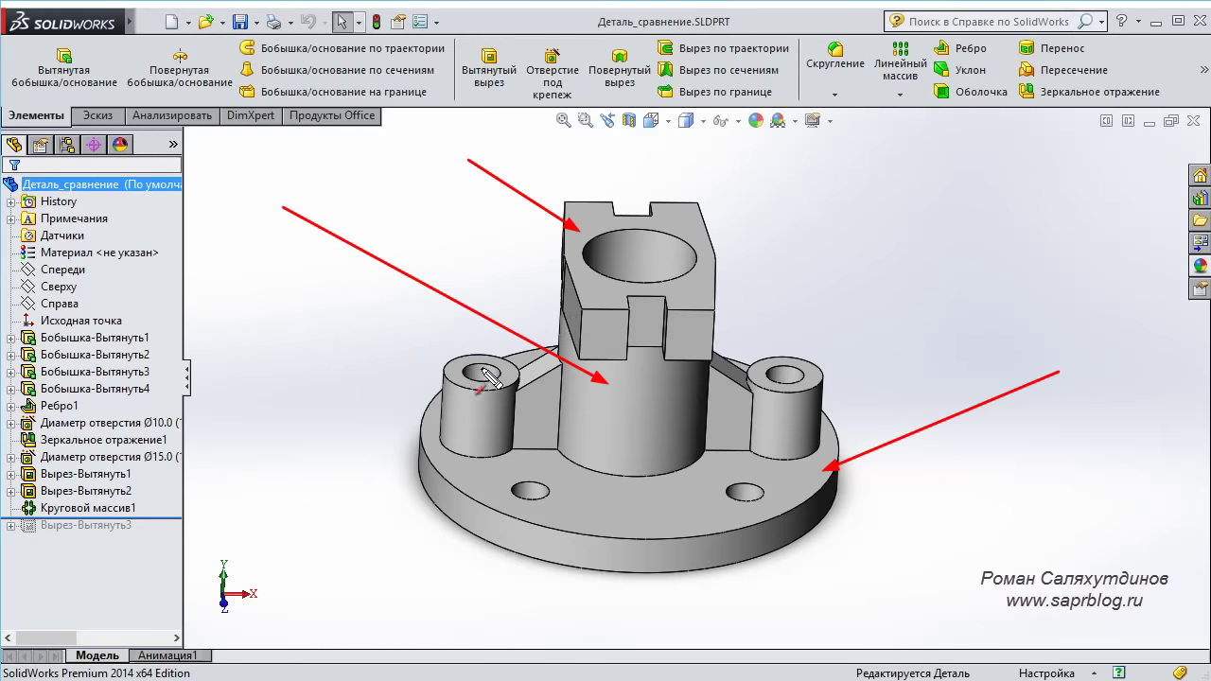
Point out the left boss, the rib and the left-boss bore, then clear the arrows.
{"action": "key", "text": "e"}
{"action": "left_click_drag", "start_coordinate": [325, 252], "coordinate": [453, 361]}
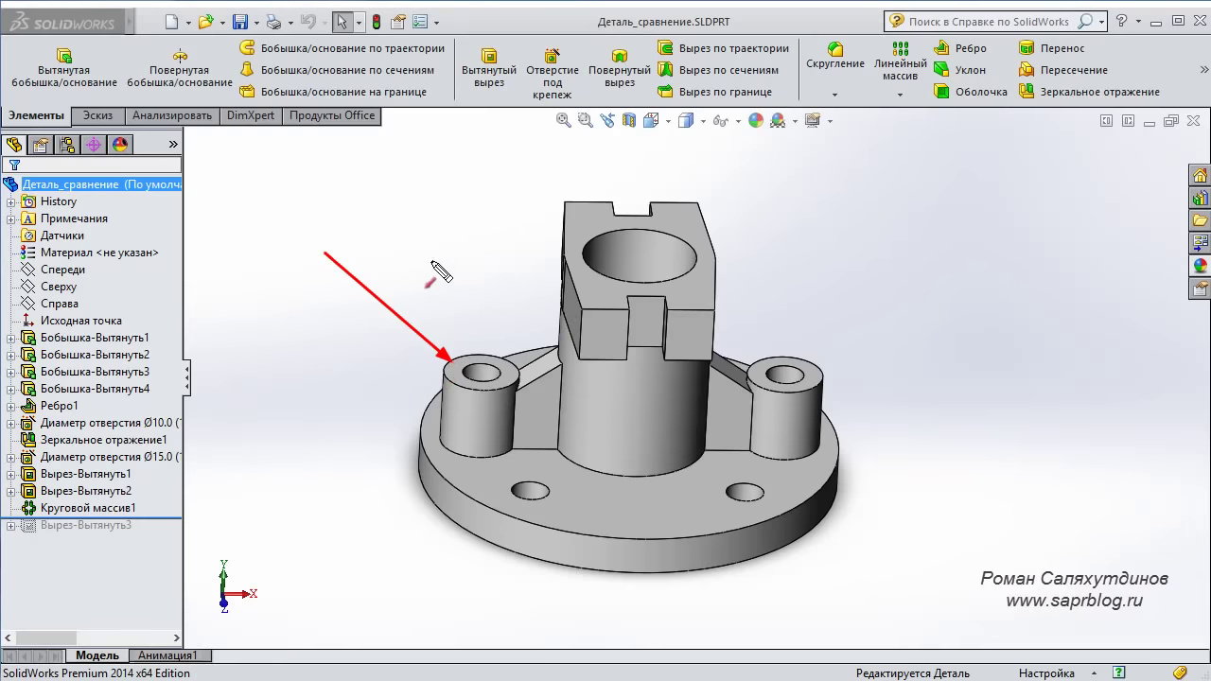
{"action": "left_click_drag", "start_coordinate": [443, 238], "coordinate": [537, 352]}
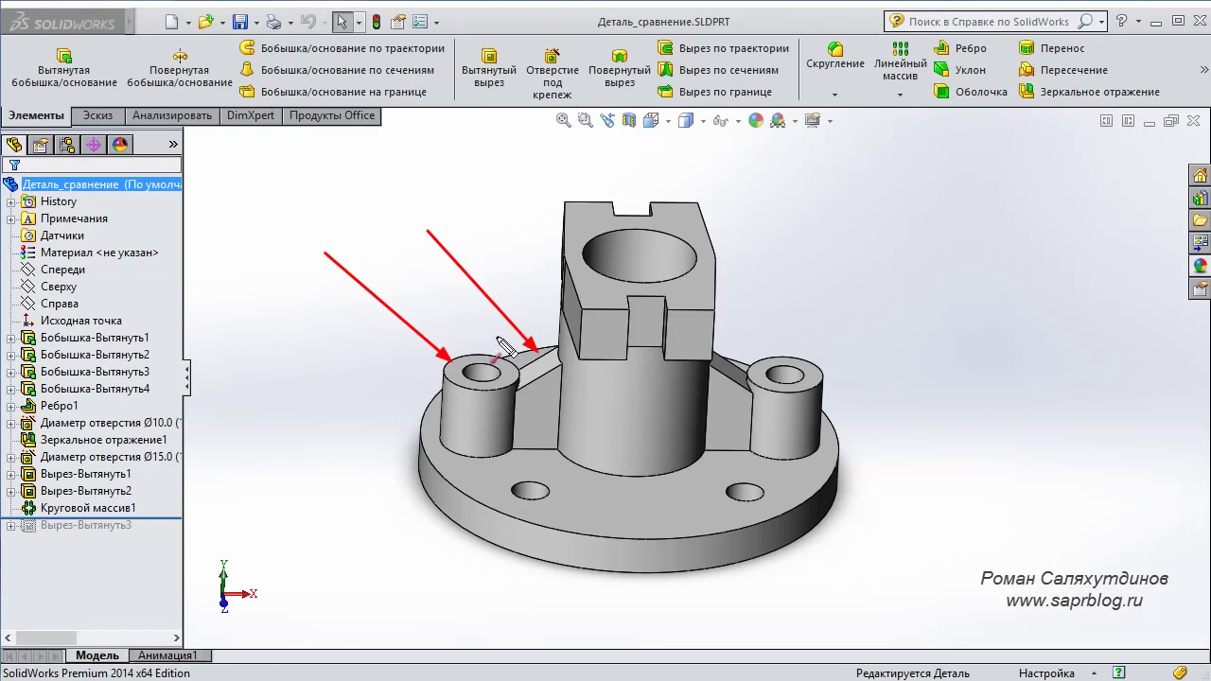
{"action": "left_click_drag", "start_coordinate": [446, 283], "coordinate": [487, 371]}
{"action": "key", "text": "Escape"}
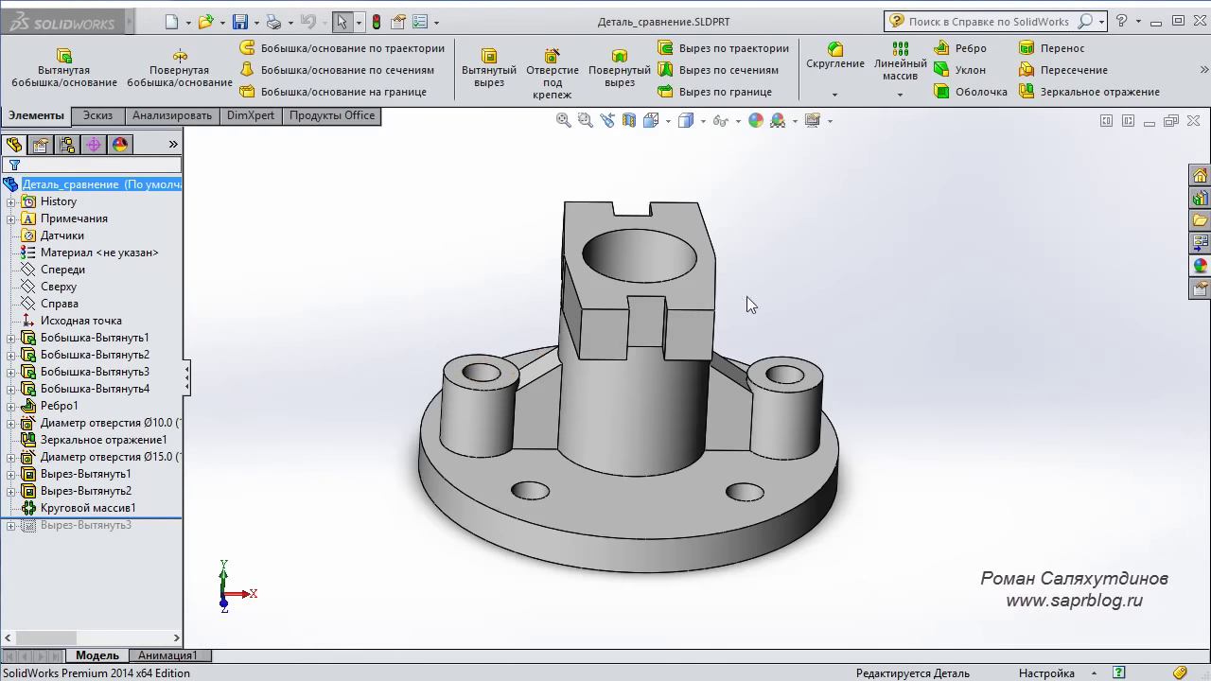
View the part from above, tilt to inspect the central bore, then return to isometric.
{"action": "key", "text": "ctrl+5"}
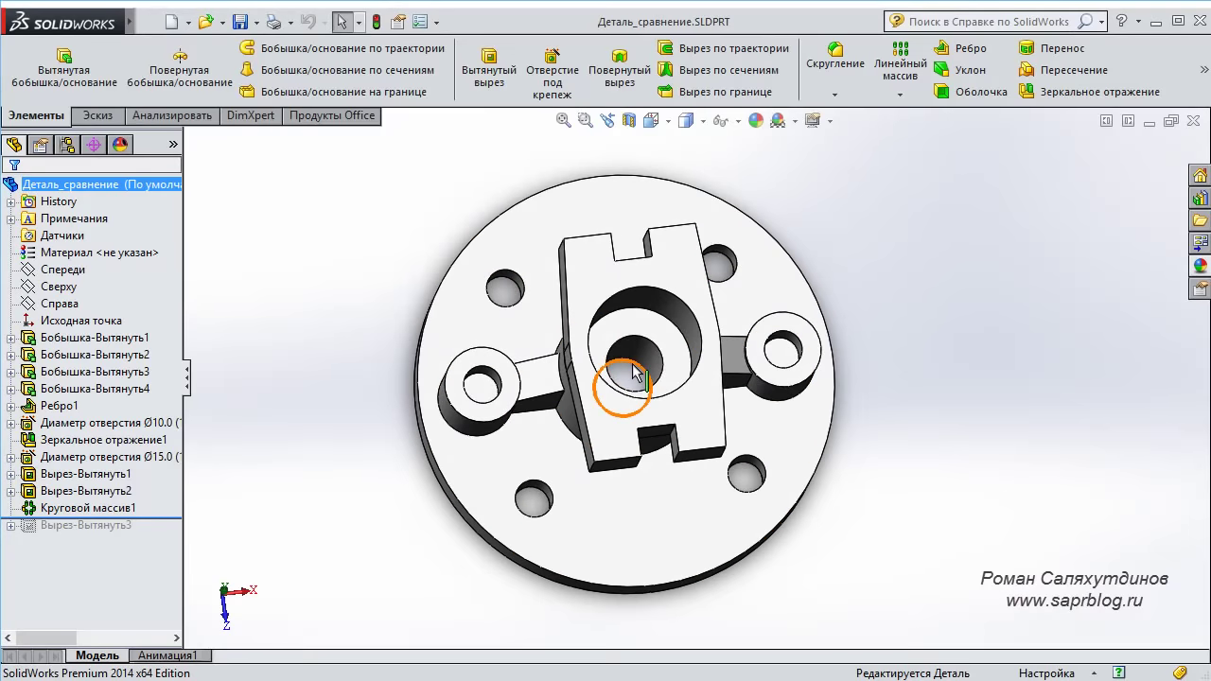
{"action": "scroll", "coordinate": [636, 379], "scroll_direction": "down", "scroll_amount": 1}
{"action": "scroll", "coordinate": [639, 383], "scroll_direction": "down", "scroll_amount": 1}
{"action": "scroll", "coordinate": [662, 359], "scroll_direction": "down", "scroll_amount": 2}
{"action": "middle_click_drag", "start_coordinate": [686, 355], "coordinate": [705, 244]}
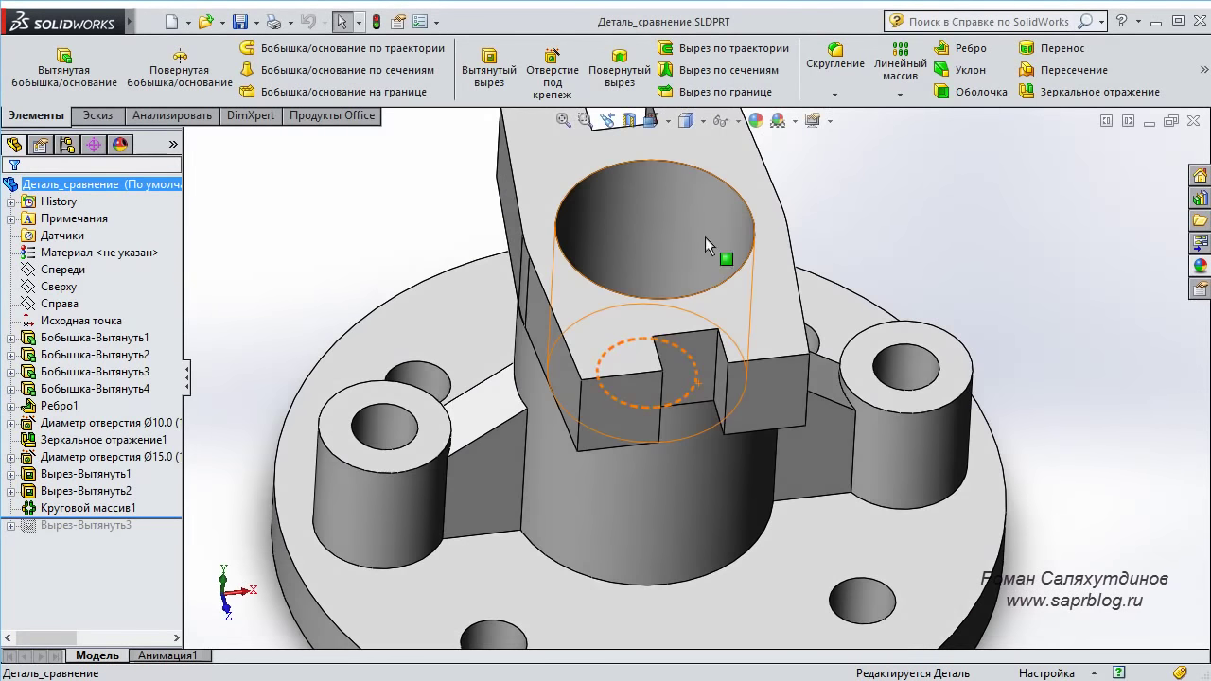
{"action": "scroll", "coordinate": [637, 246], "scroll_direction": "up", "scroll_amount": 3}
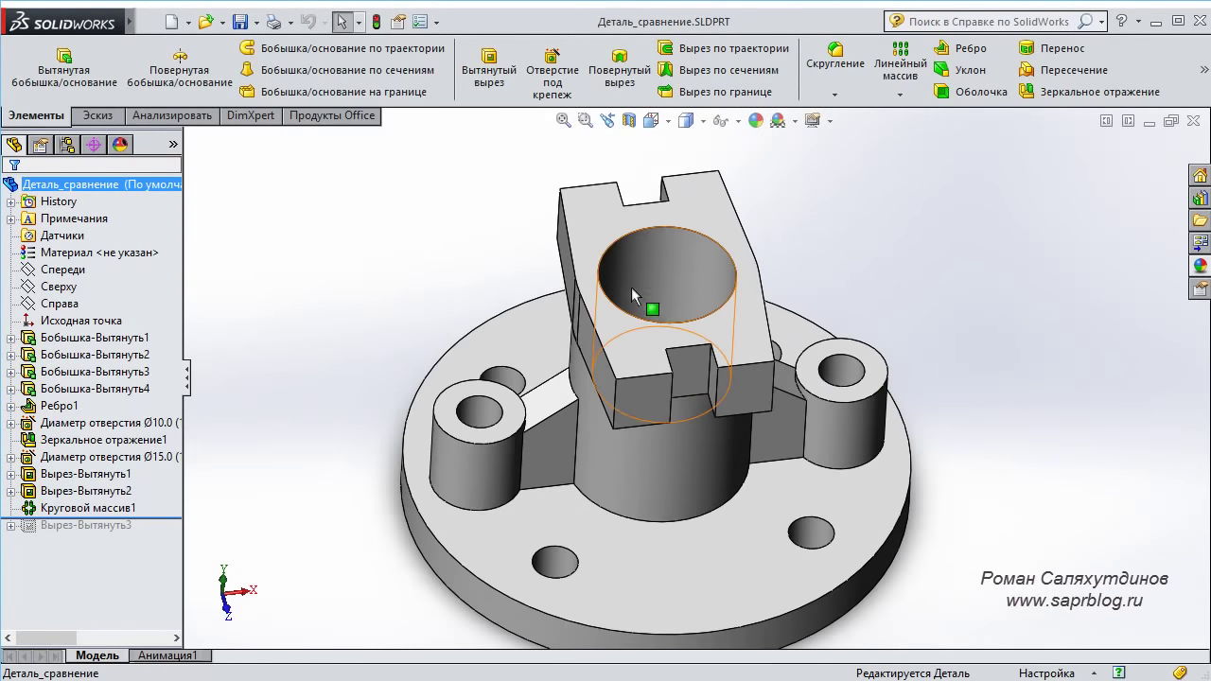
{"action": "mouse_move", "coordinate": [631, 287]}
{"action": "middle_mouse_down"}
{"action": "mouse_move", "coordinate": [702, 324]}
{"action": "mouse_move", "coordinate": [662, 331]}
{"action": "middle_mouse_up"}
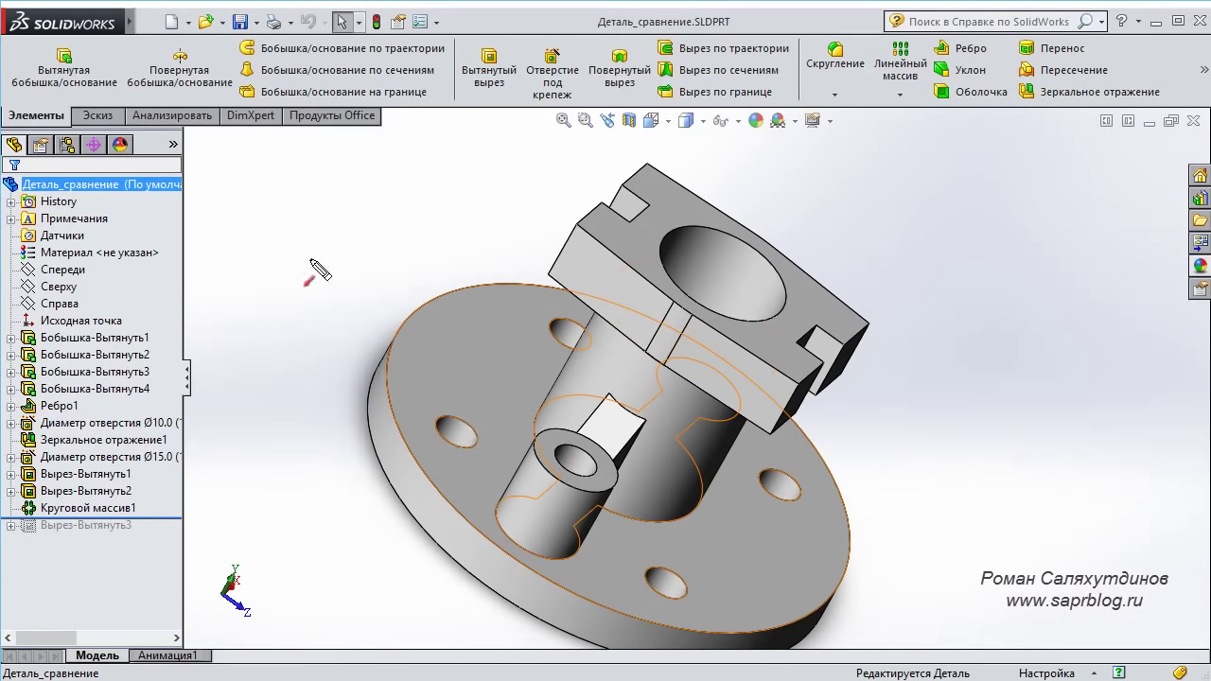
{"action": "mouse_move", "coordinate": [462, 393]}
{"action": "middle_mouse_down"}
{"action": "mouse_move", "coordinate": [736, 304]}
{"action": "mouse_move", "coordinate": [560, 363]}
{"action": "mouse_move", "coordinate": [522, 424]}
{"action": "mouse_move", "coordinate": [616, 265]}
{"action": "mouse_move", "coordinate": [828, 210]}
{"action": "mouse_move", "coordinate": [952, 370]}
{"action": "mouse_move", "coordinate": [898, 302]}
{"action": "mouse_move", "coordinate": [759, 308]}
{"action": "middle_mouse_up"}
{"action": "key", "text": "ctrl+7"}
{"action": "key", "text": "Escape"}
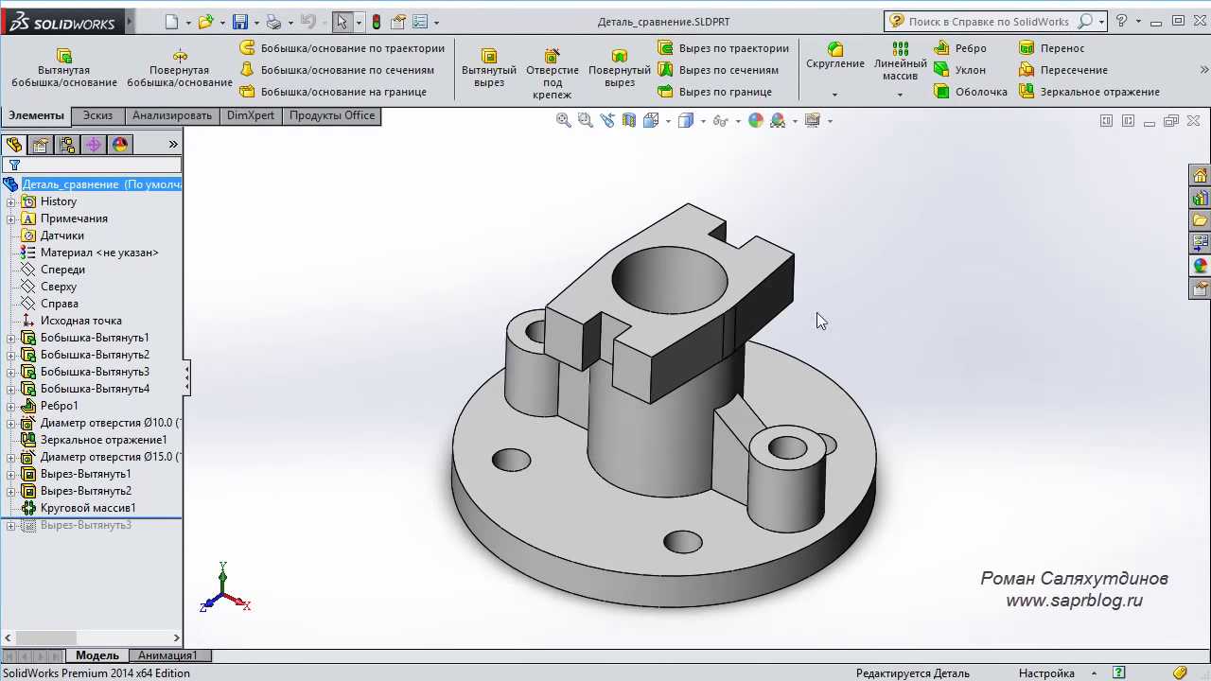
Create a new part and start a sketch on the Top plane.
{"action": "left_click", "coordinate": [188, 22]}
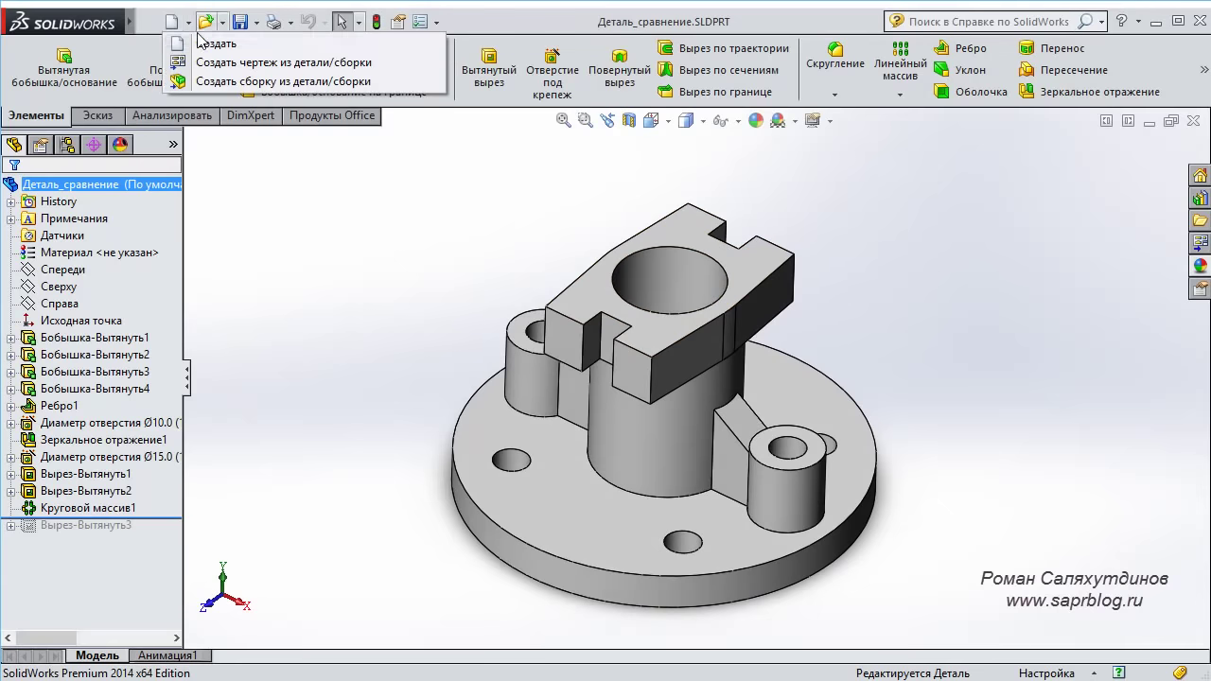
{"action": "left_click", "coordinate": [210, 44]}
{"action": "double_click", "coordinate": [377, 341]}
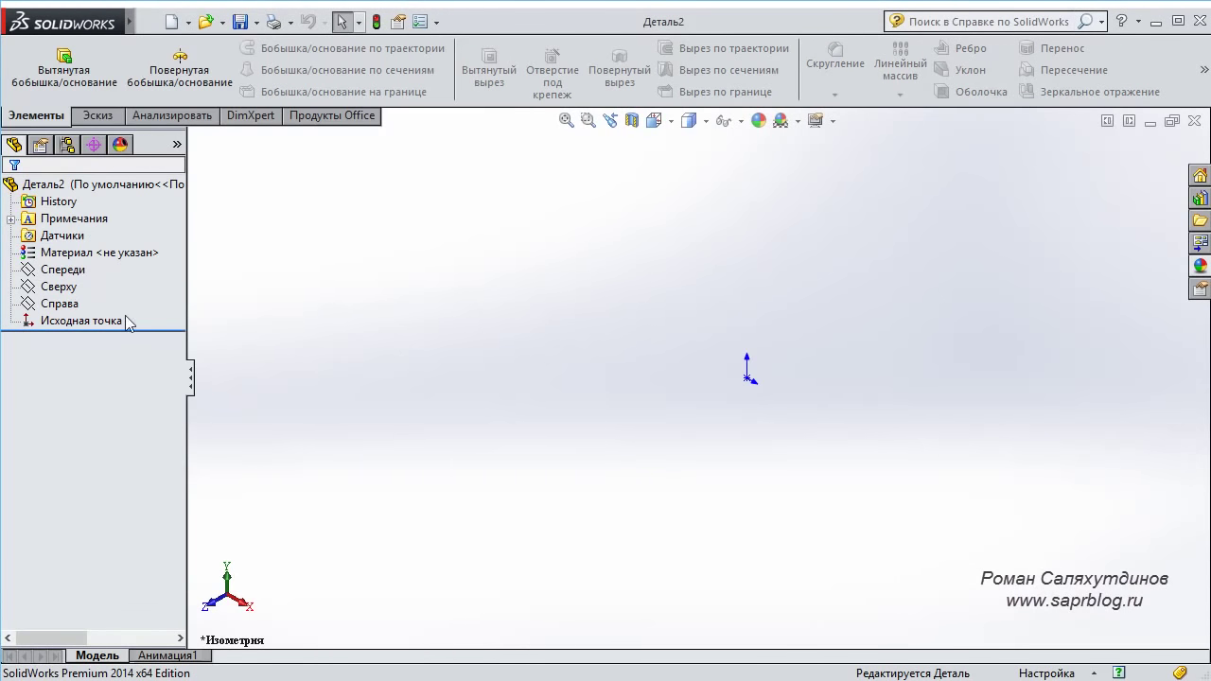
{"action": "left_click", "coordinate": [56, 286]}
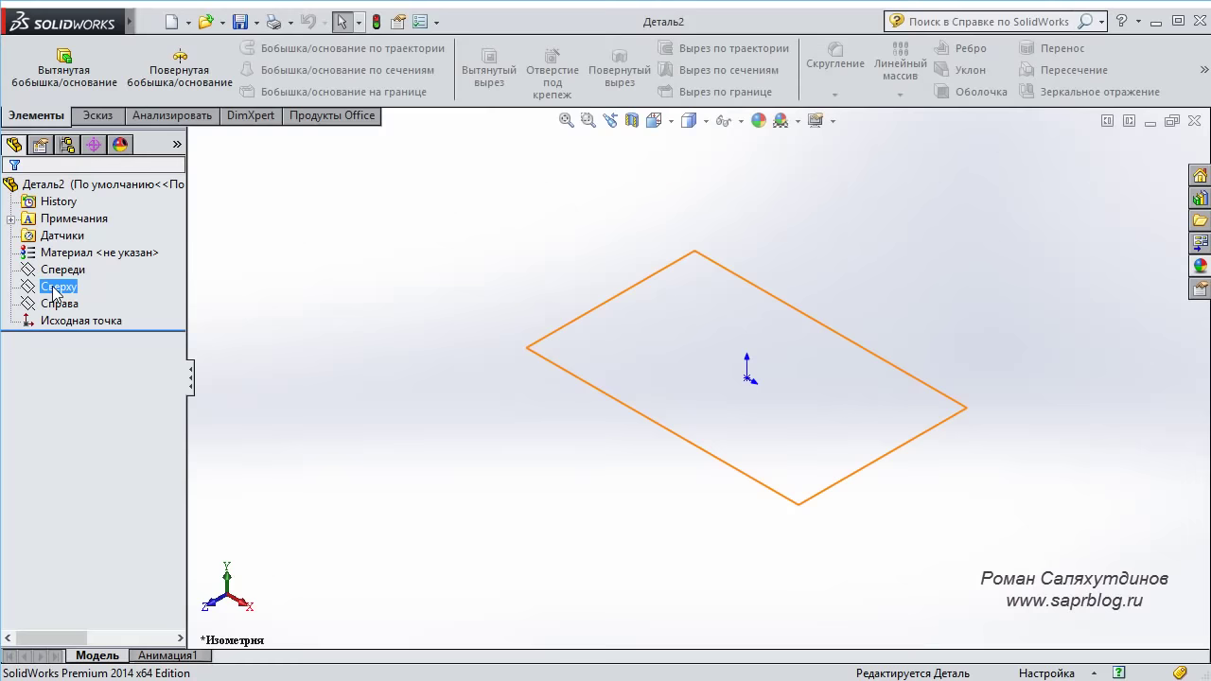
{"action": "left_click", "coordinate": [76, 257]}
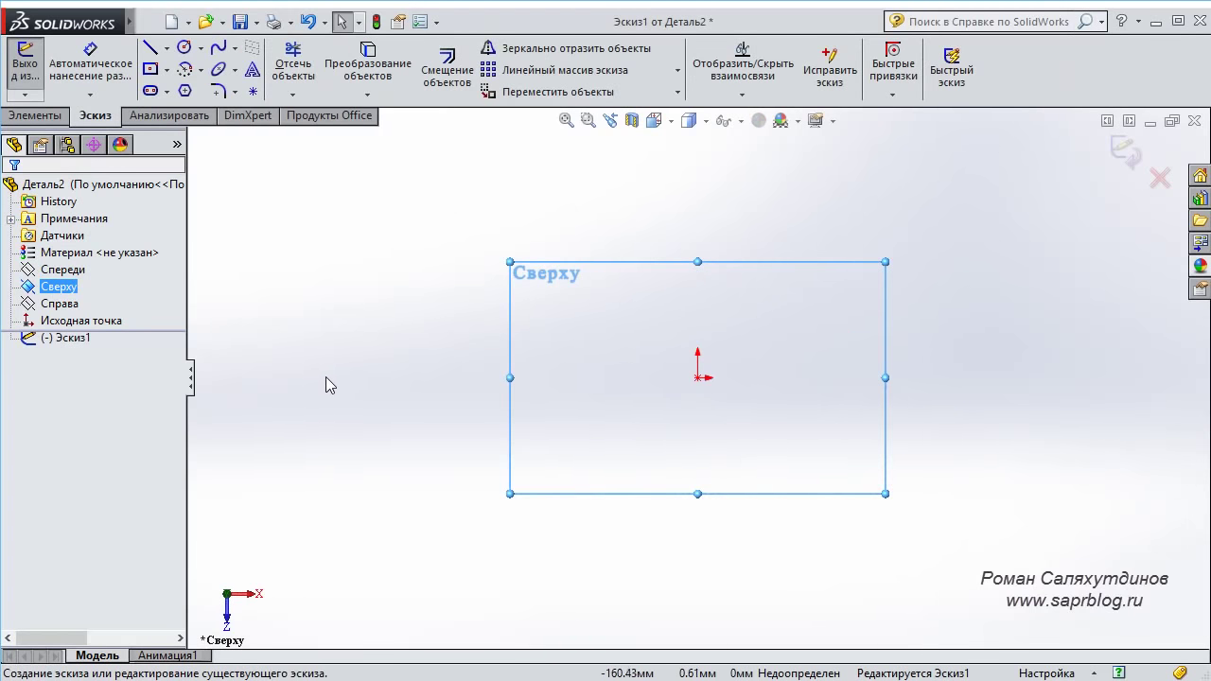
Draw a circle centred on the origin and dimension its diameter to 110.
{"action": "right_click_drag", "start_coordinate": [325, 376], "coordinate": [405, 383]}
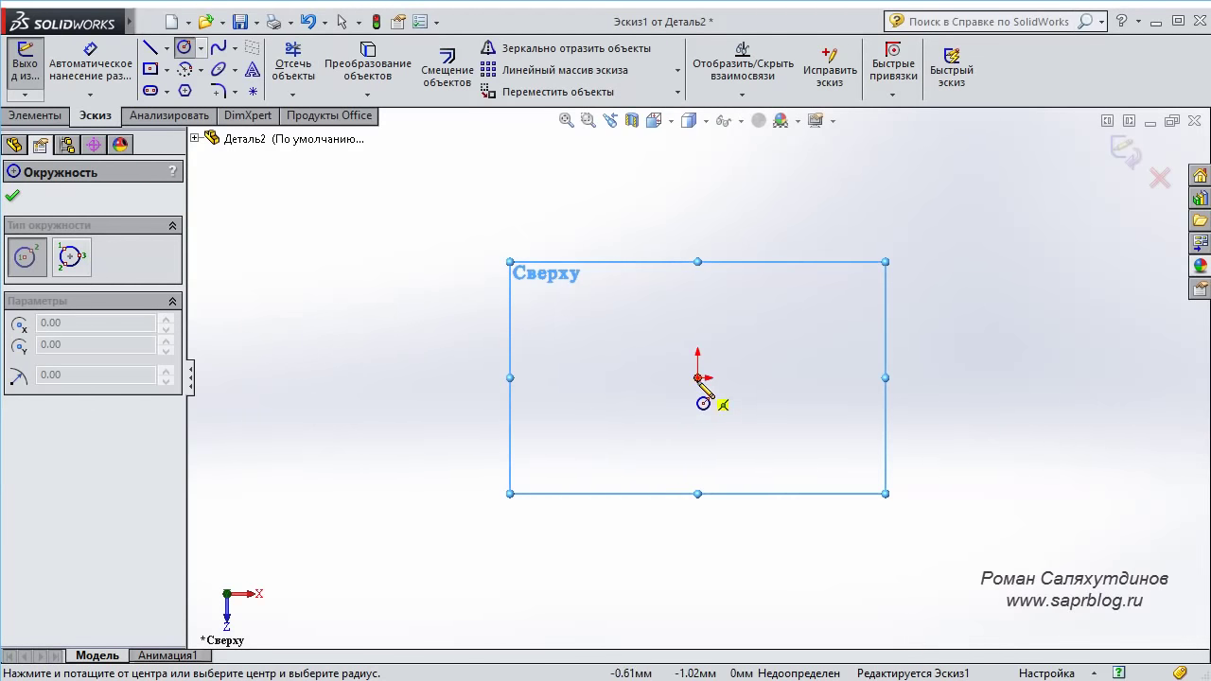
{"action": "left_click_drag", "start_coordinate": [699, 379], "coordinate": [755, 290]}
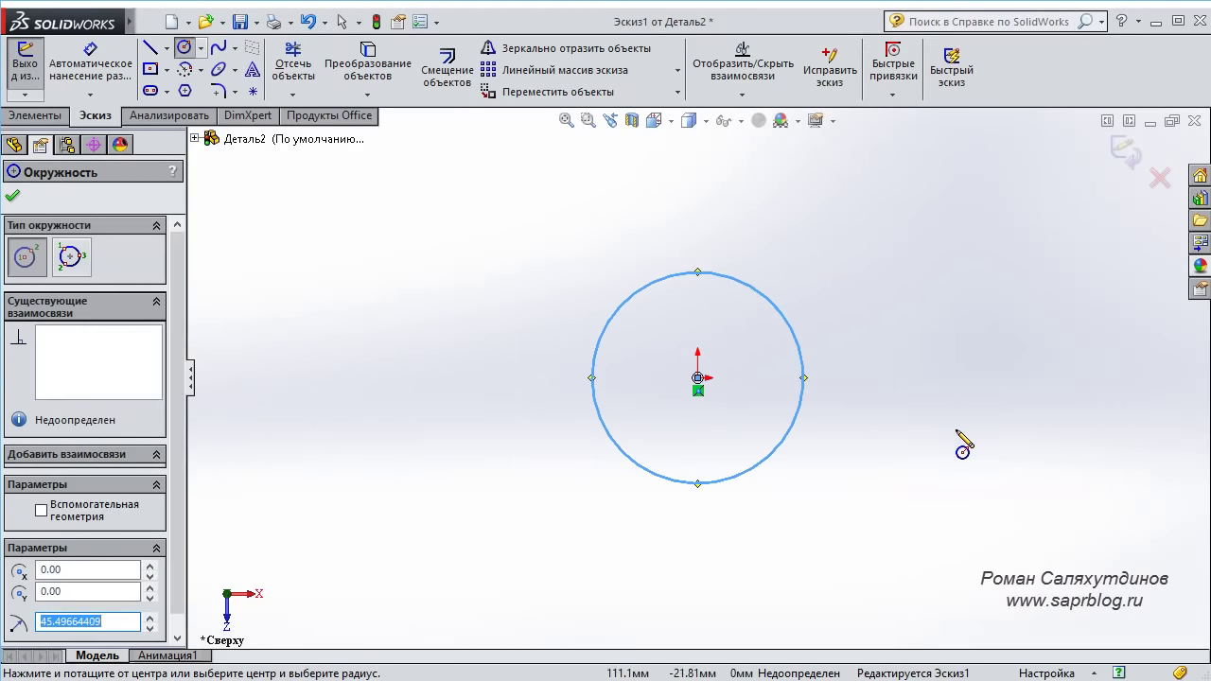
{"action": "right_click_drag", "start_coordinate": [959, 436], "coordinate": [959, 348]}
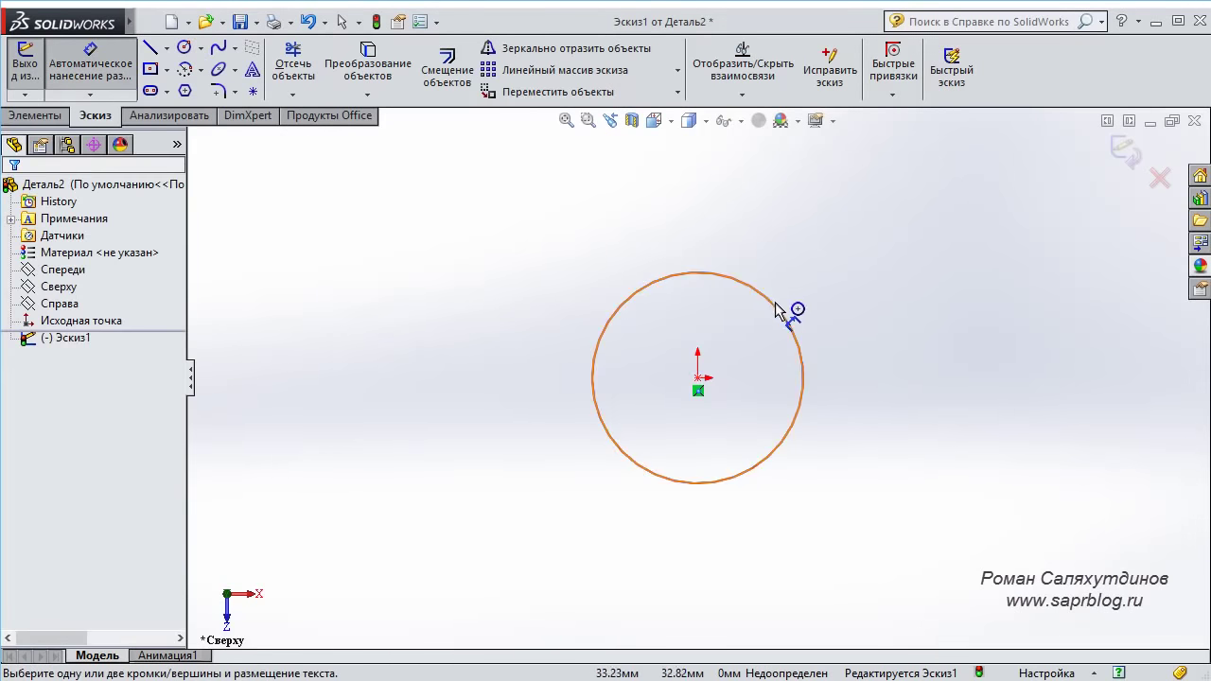
{"action": "left_click", "coordinate": [785, 310]}
{"action": "left_click", "coordinate": [928, 341]}
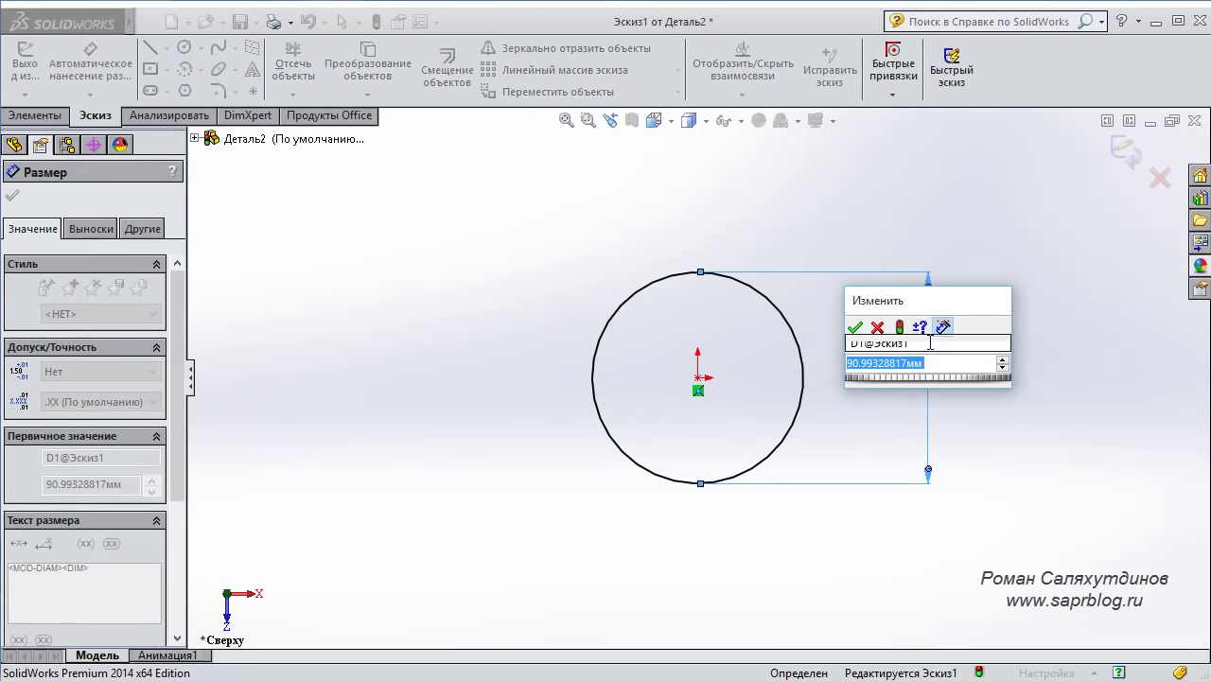
{"action": "type", "text": "110"}
{"action": "key", "text": "Return"}
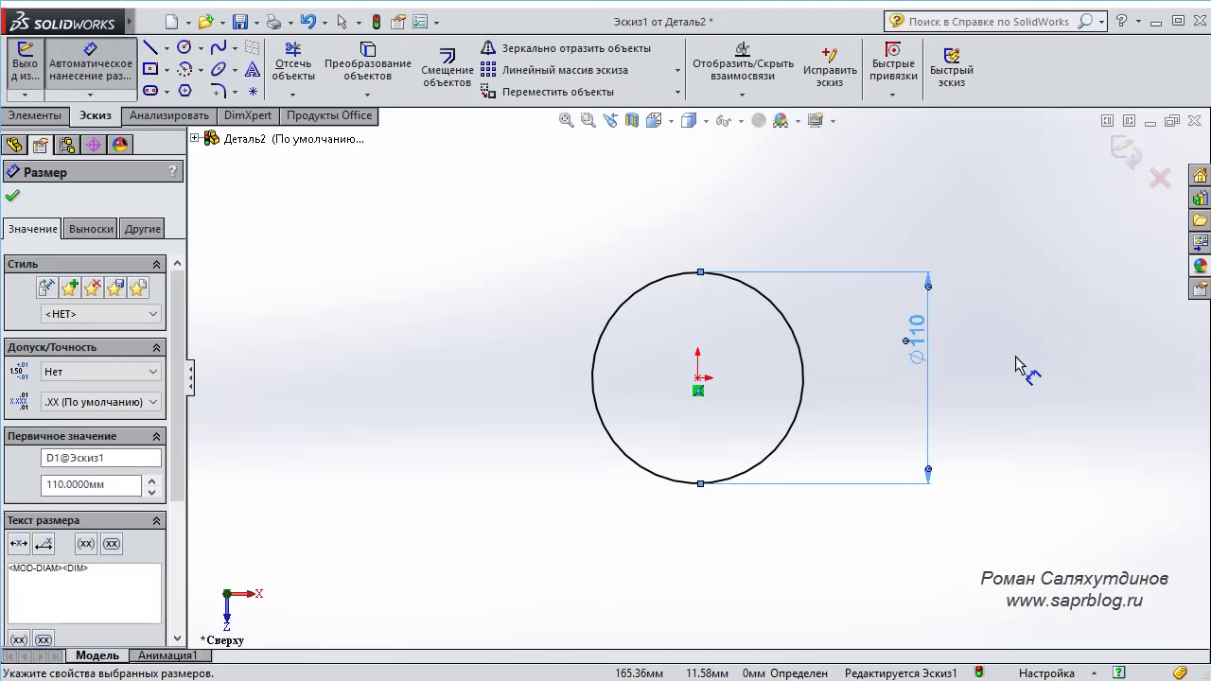
{"action": "scroll", "coordinate": [804, 355], "scroll_direction": "down", "scroll_amount": 2}
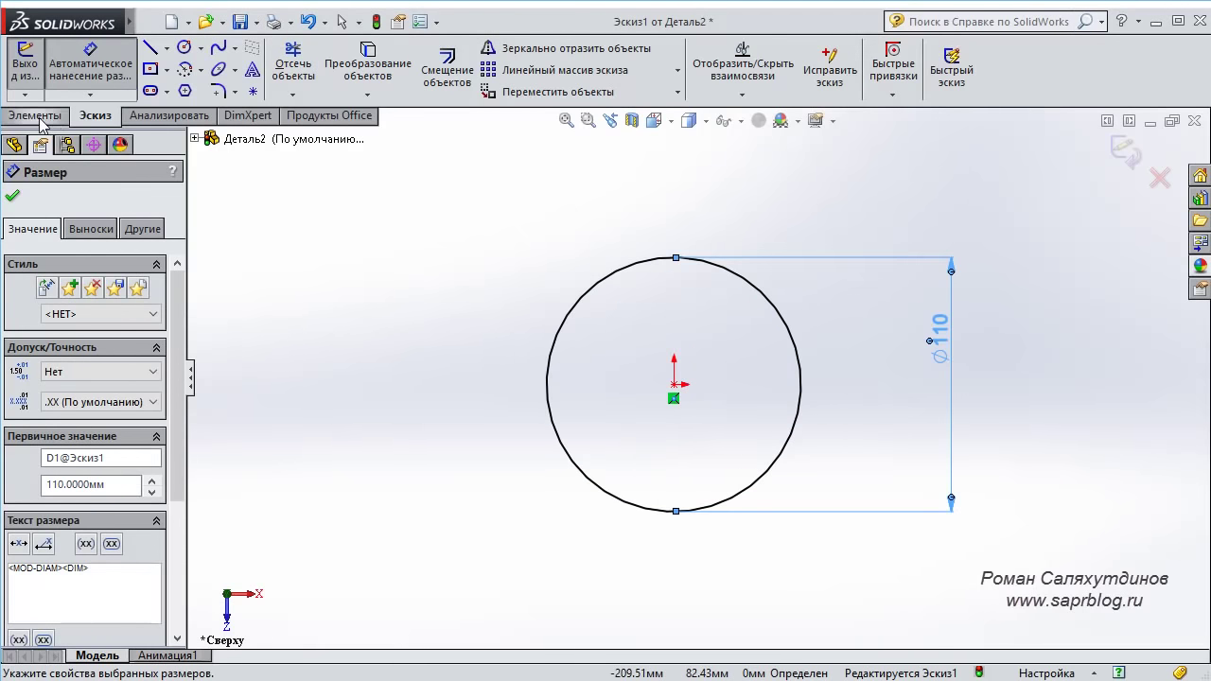
{"action": "left_click", "coordinate": [40, 118]}
Extrude the Ø110 circle 10 mm into a solid disc and centre it in view.
{"action": "left_click", "coordinate": [66, 68]}
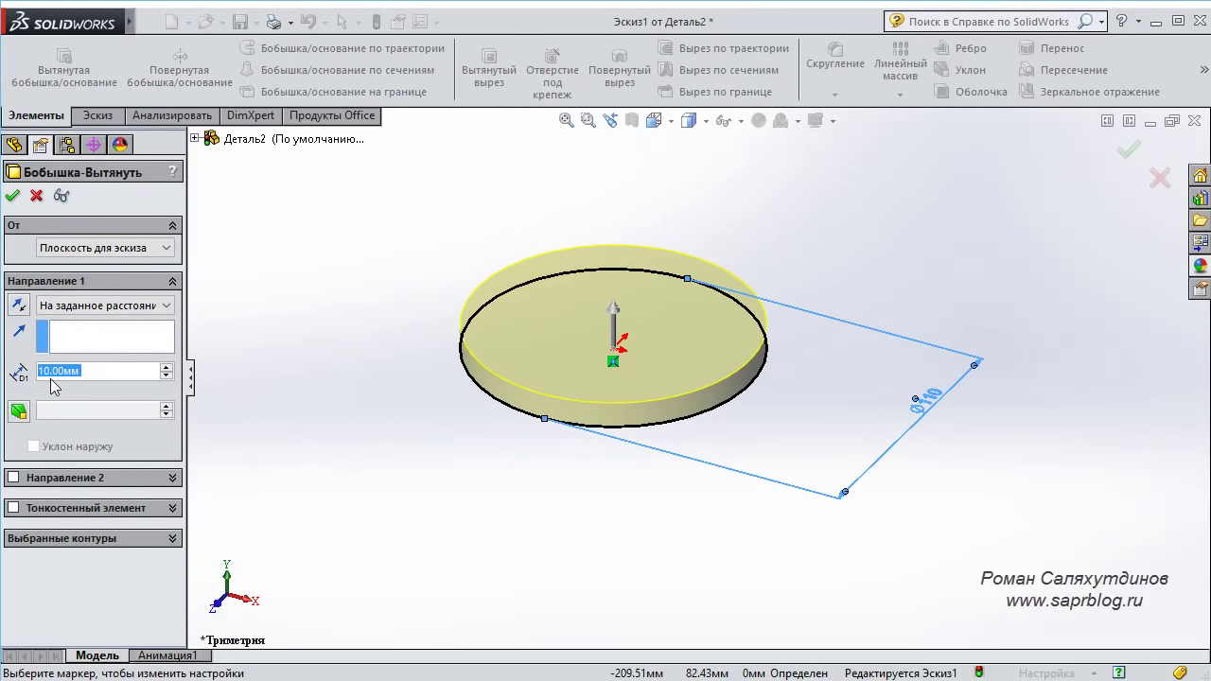
{"action": "left_click", "coordinate": [12, 197]}
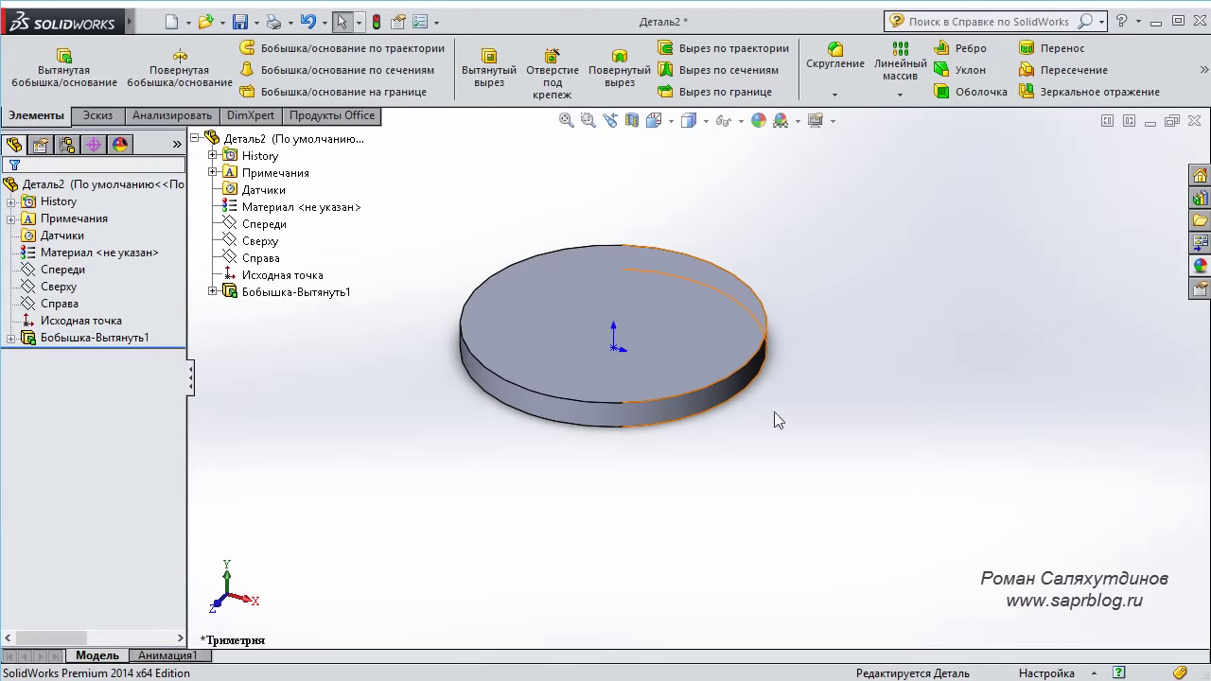
{"action": "middle_click_drag", "start_coordinate": [821, 352], "coordinate": [838, 432], "text": "ctrl"}
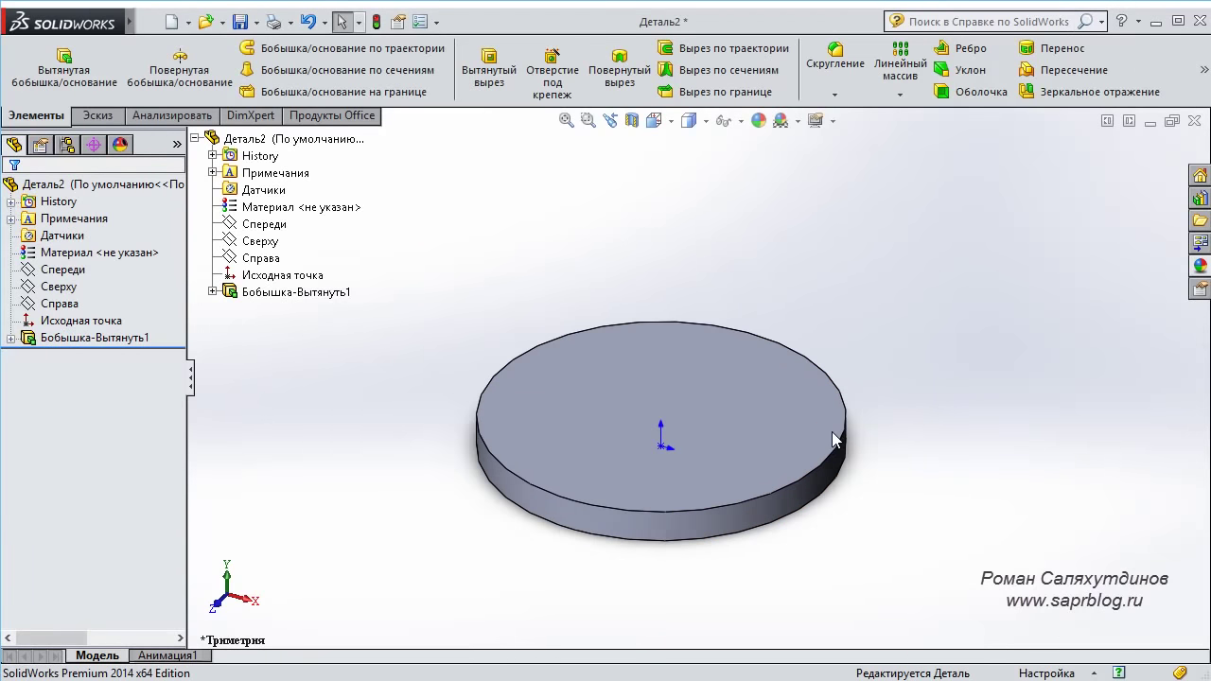
{"action": "scroll", "coordinate": [729, 489], "scroll_direction": "up", "scroll_amount": 2}
{"action": "middle_click_drag", "start_coordinate": [730, 489], "coordinate": [724, 478], "text": "ctrl"}
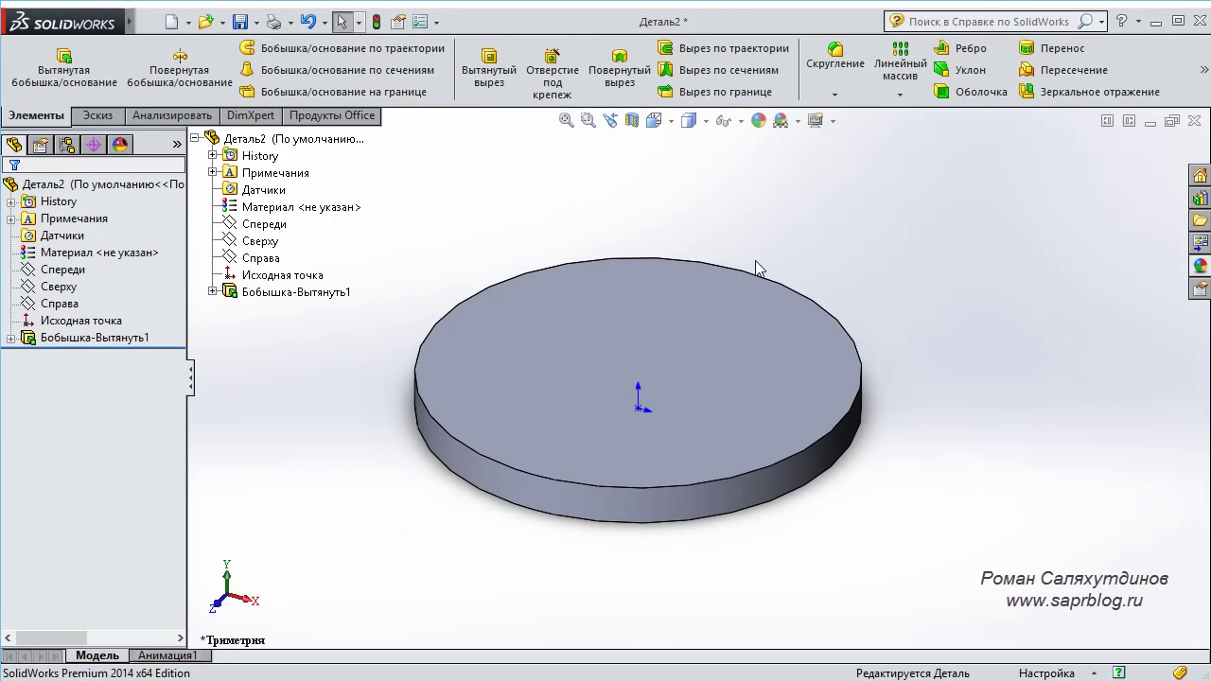
Raise the document's shaded image quality to a 0.04781735 mm deviation, near High.
{"action": "left_click", "coordinate": [421, 22]}
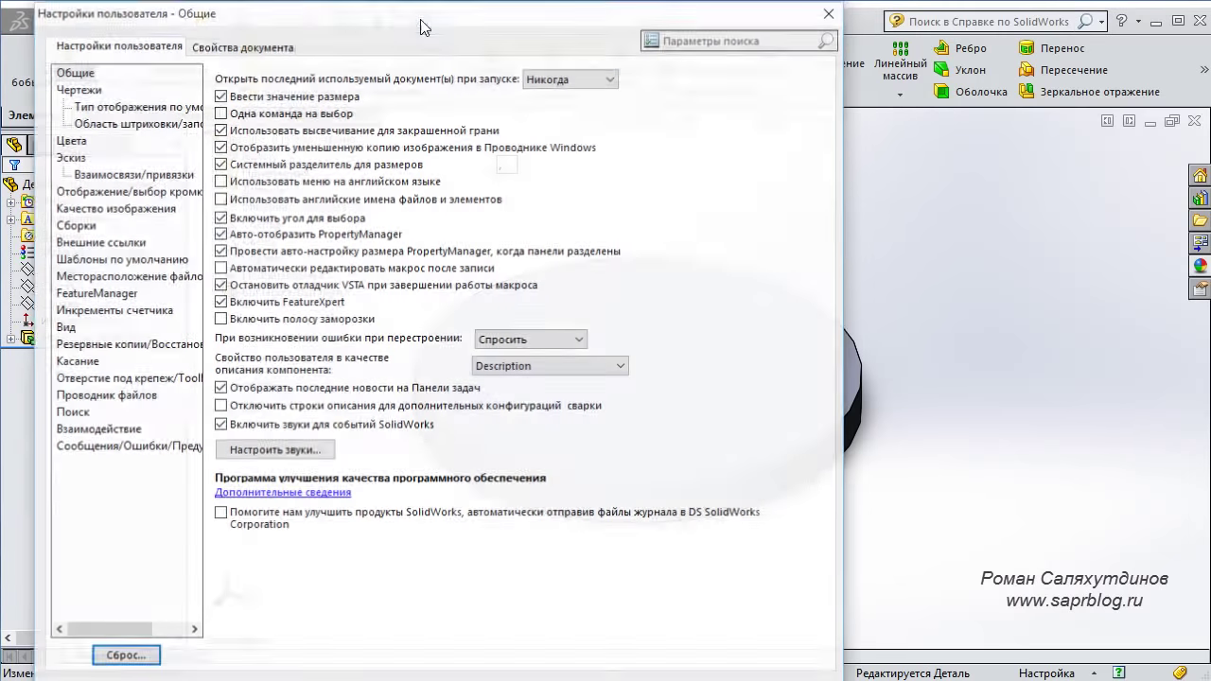
{"action": "left_click_drag", "start_coordinate": [276, 23], "coordinate": [316, 28]}
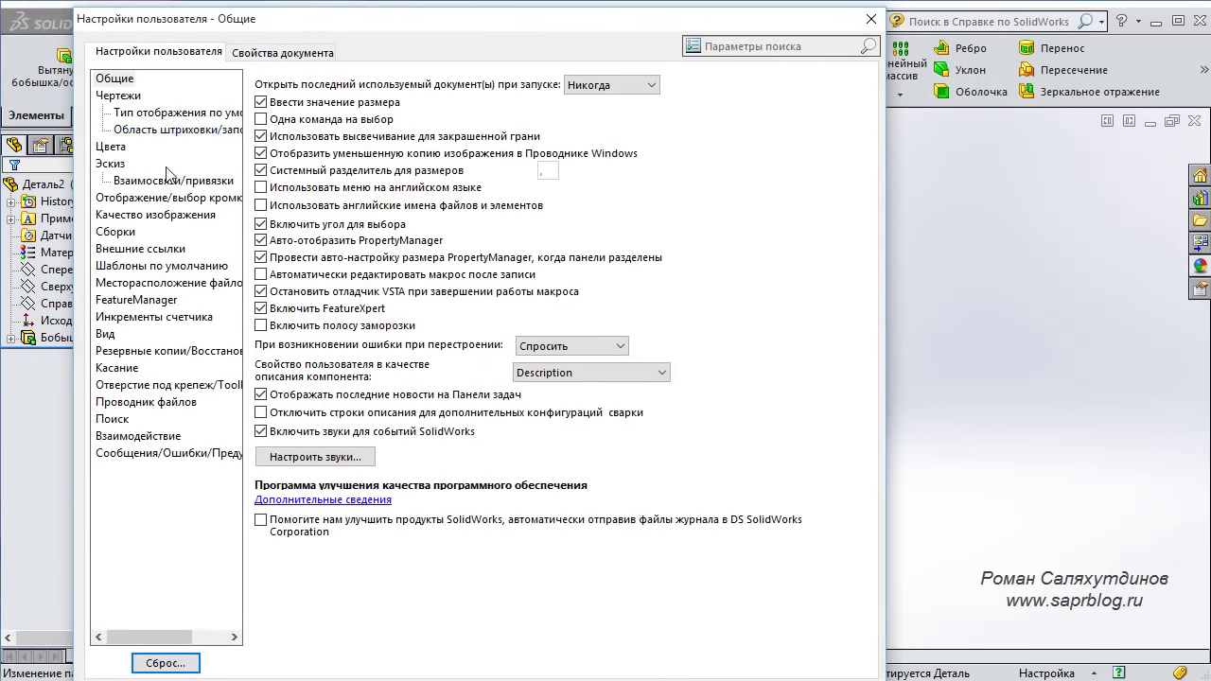
{"action": "left_click", "coordinate": [156, 217]}
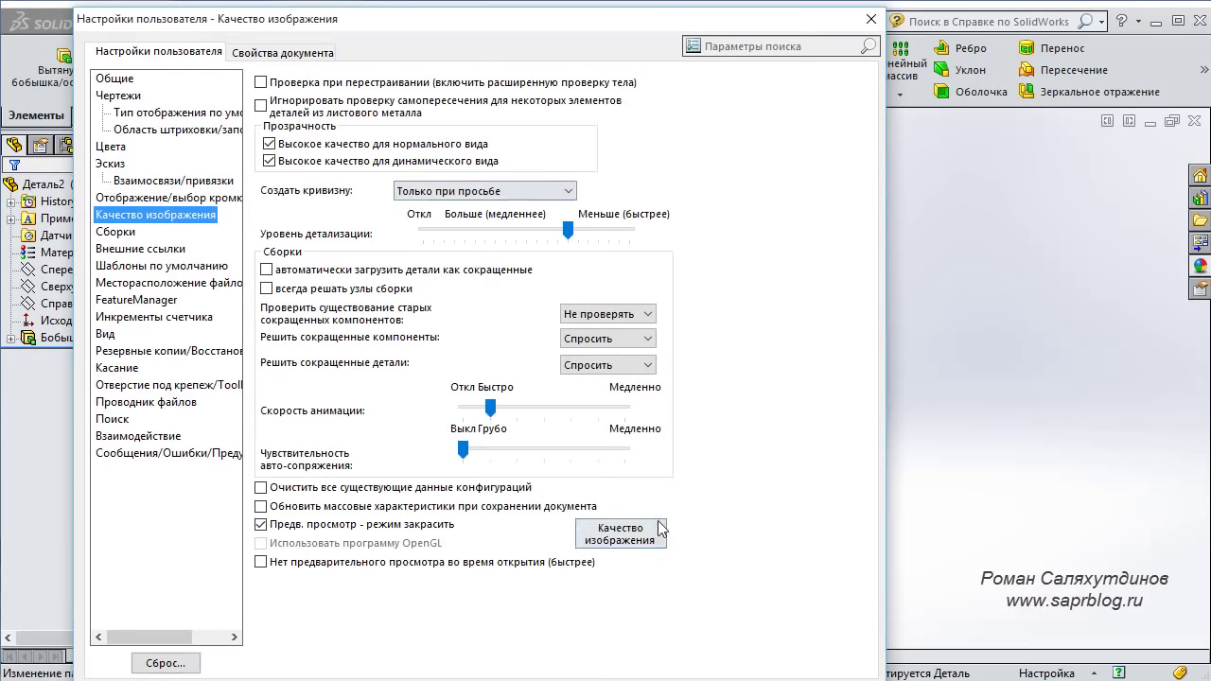
{"action": "left_click", "coordinate": [613, 538]}
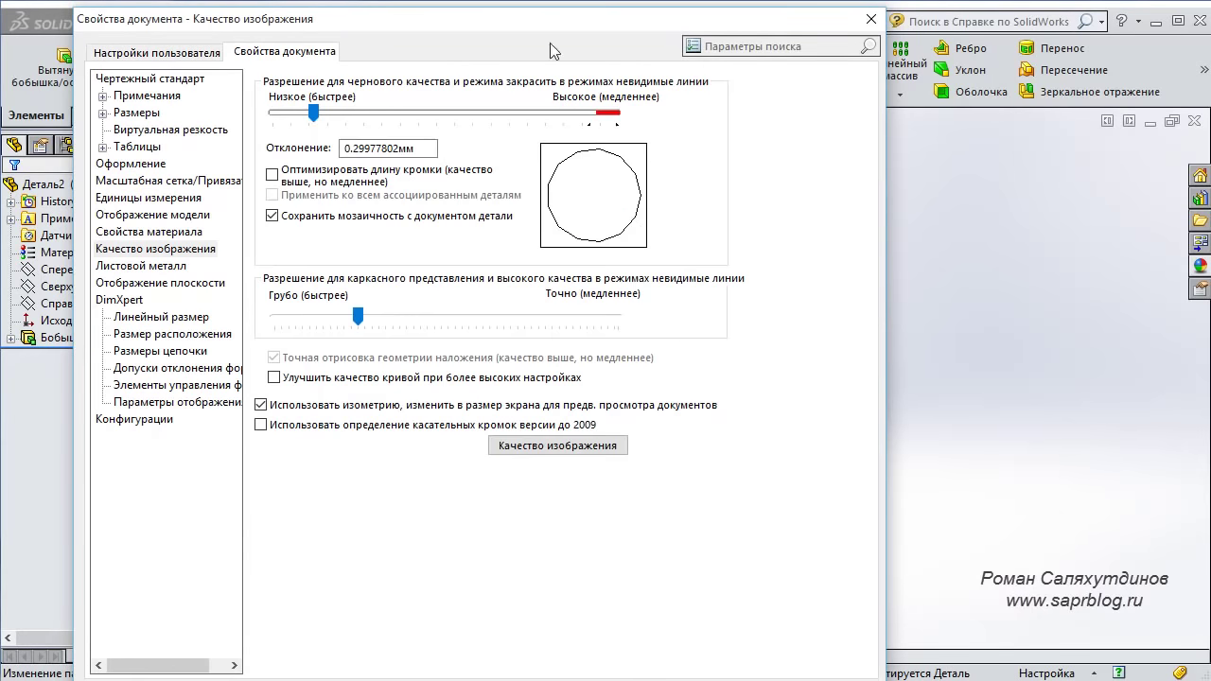
{"action": "left_click_drag", "start_coordinate": [528, 29], "coordinate": [411, 36]}
{"action": "left_click_drag", "start_coordinate": [198, 125], "coordinate": [473, 139]}
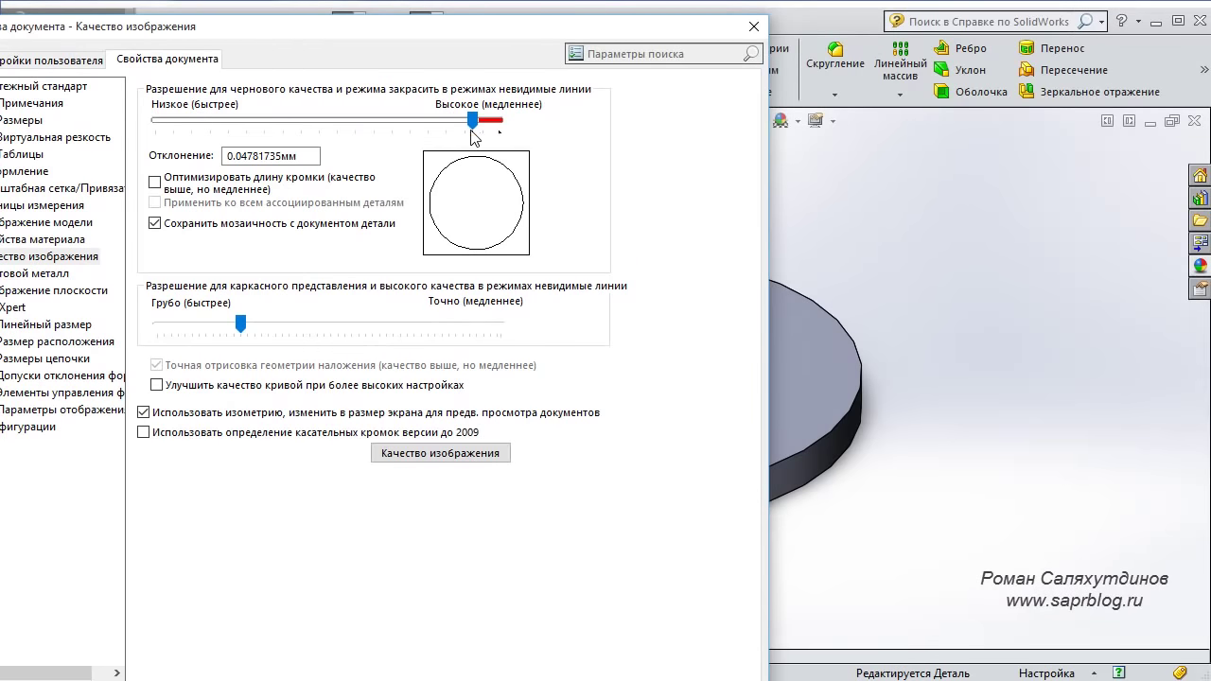
{"action": "left_click_drag", "start_coordinate": [458, 29], "coordinate": [305, 42]}
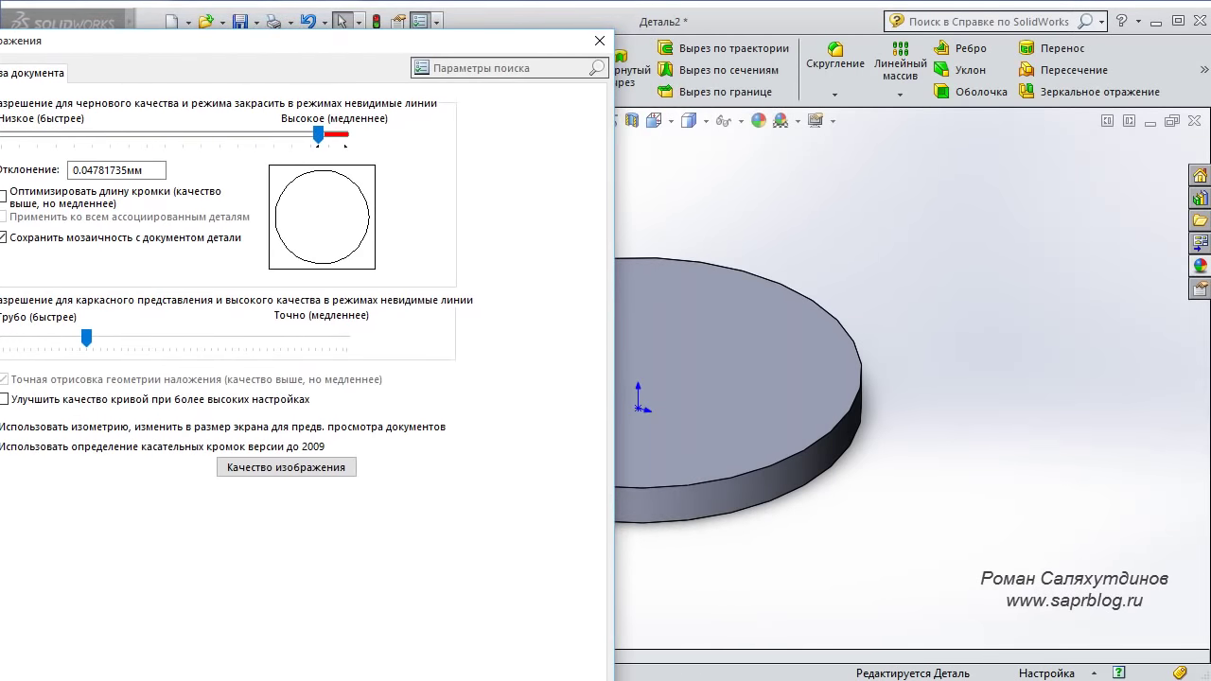
{"action": "key", "text": "Return"}
{"action": "mouse_move", "coordinate": [934, 527]}
{"action": "middle_mouse_down"}
{"action": "mouse_move", "coordinate": [965, 381]}
{"action": "mouse_move", "coordinate": [976, 559]}
{"action": "mouse_move", "coordinate": [822, 427]}
{"action": "middle_mouse_up"}
Start a sketch on the disc's top face, viewed normal to it.
{"action": "key", "text": "ctrl+7"}
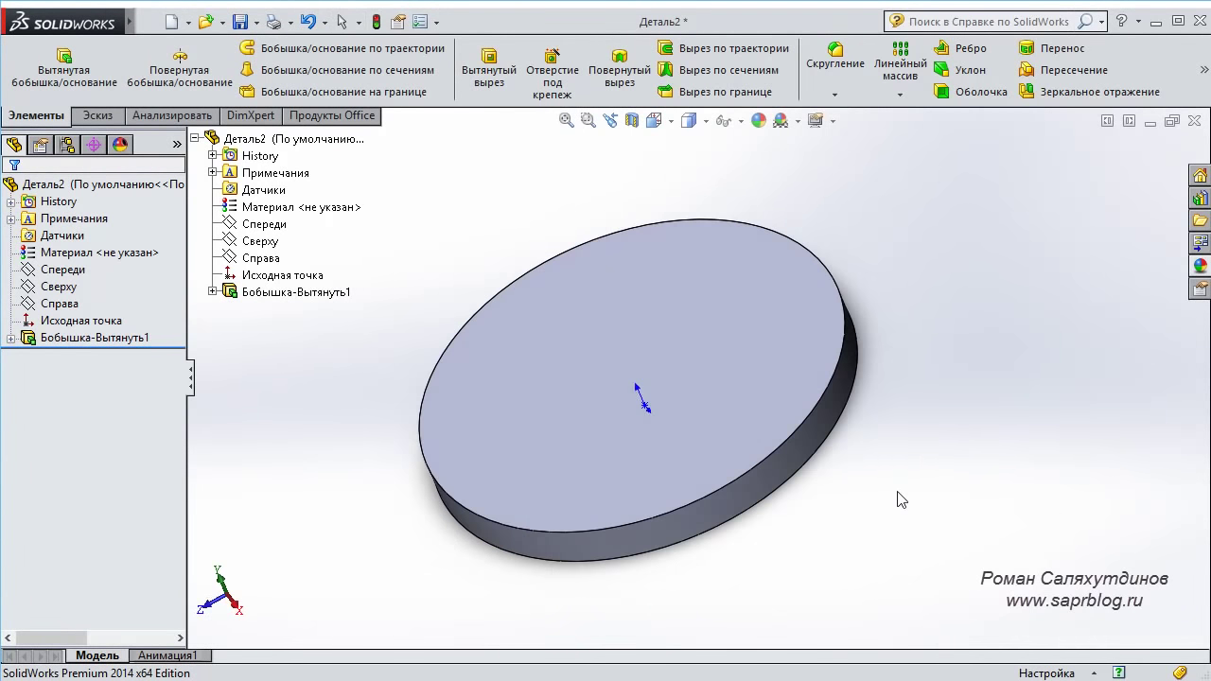
{"action": "key", "text": "ctrl+7"}
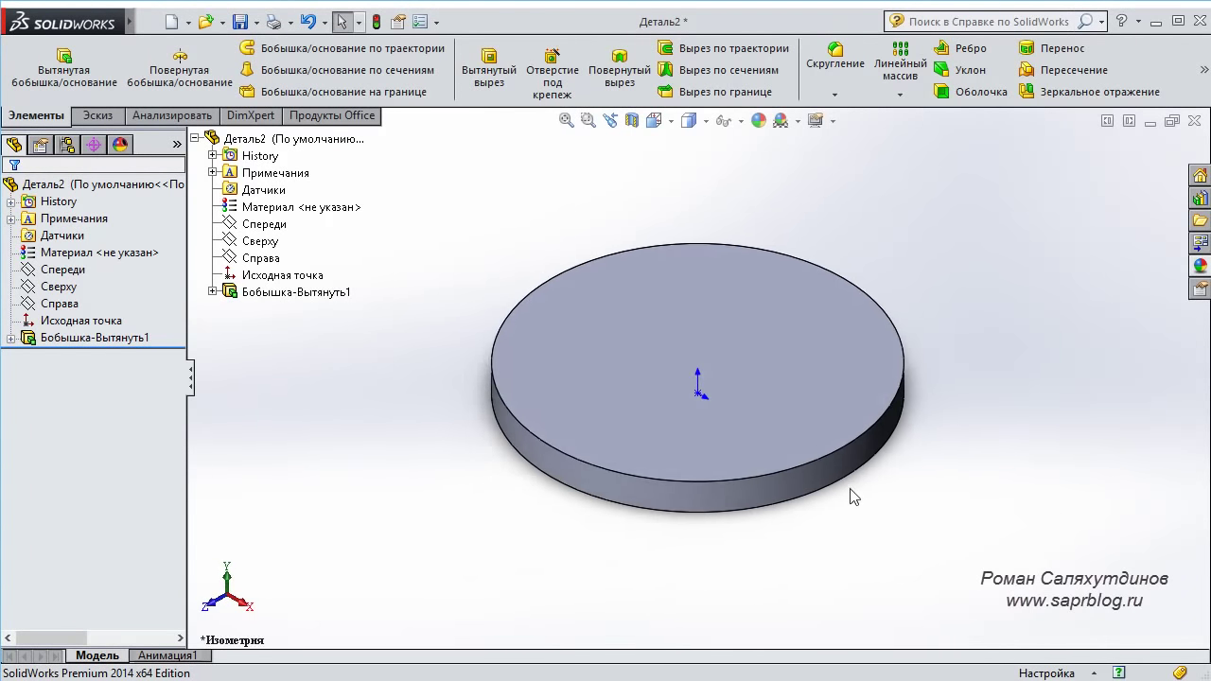
{"action": "left_click", "coordinate": [630, 315]}
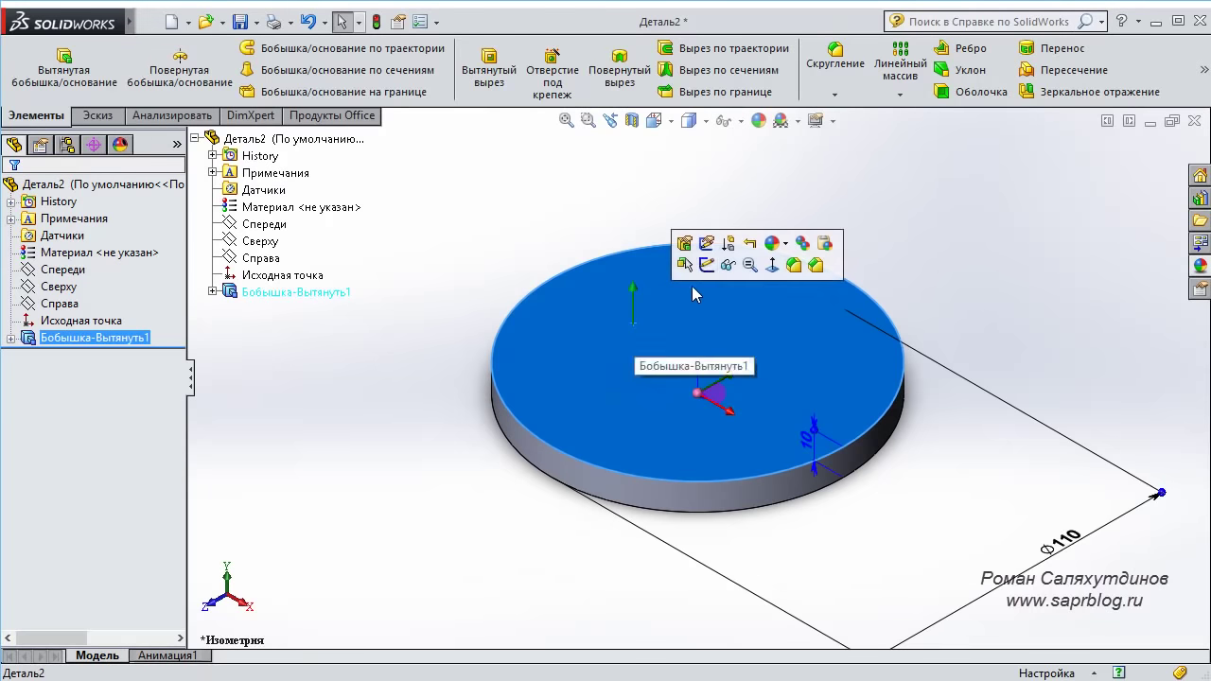
{"action": "left_click", "coordinate": [707, 268]}
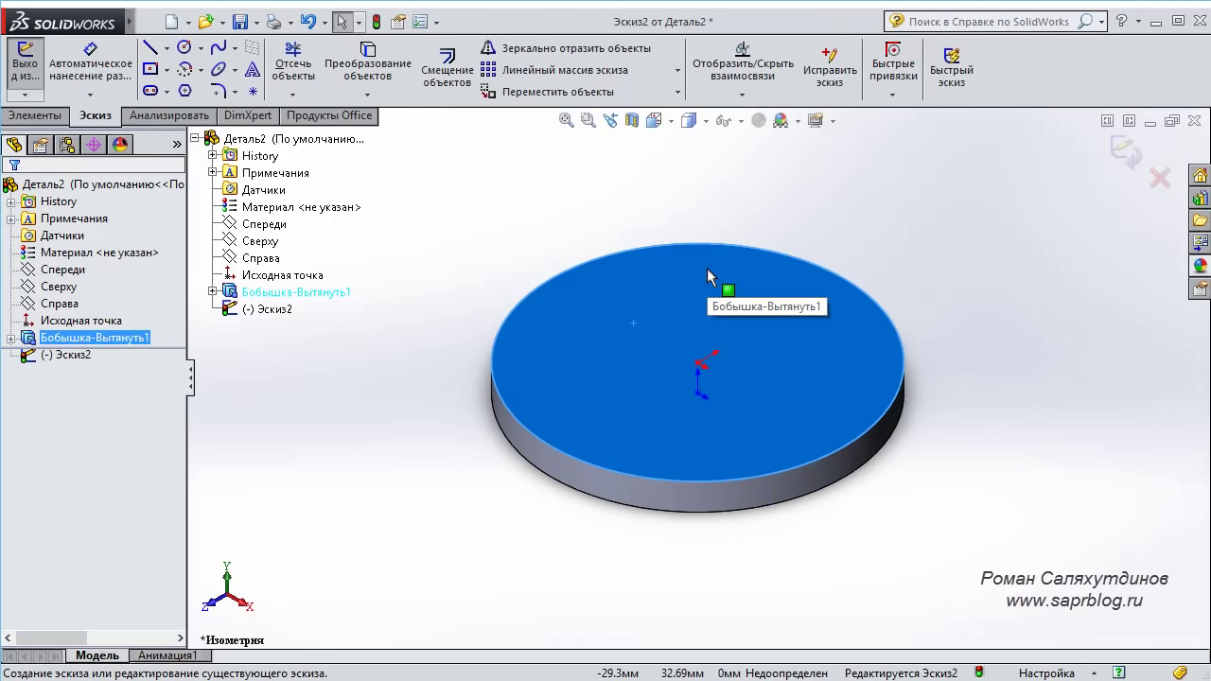
{"action": "key", "text": "ctrl+8"}
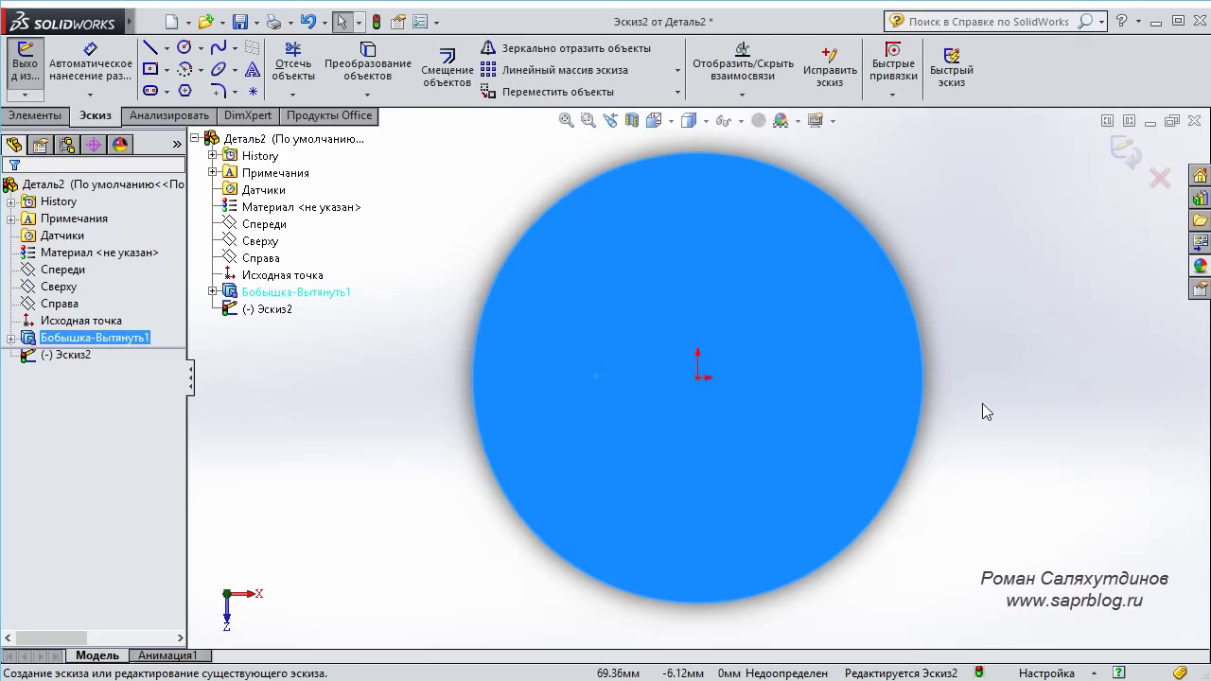
Draw a circle at the origin and dimension its diameter to 40 mm.
{"action": "right_click_drag", "start_coordinate": [1002, 407], "coordinate": [1077, 412]}
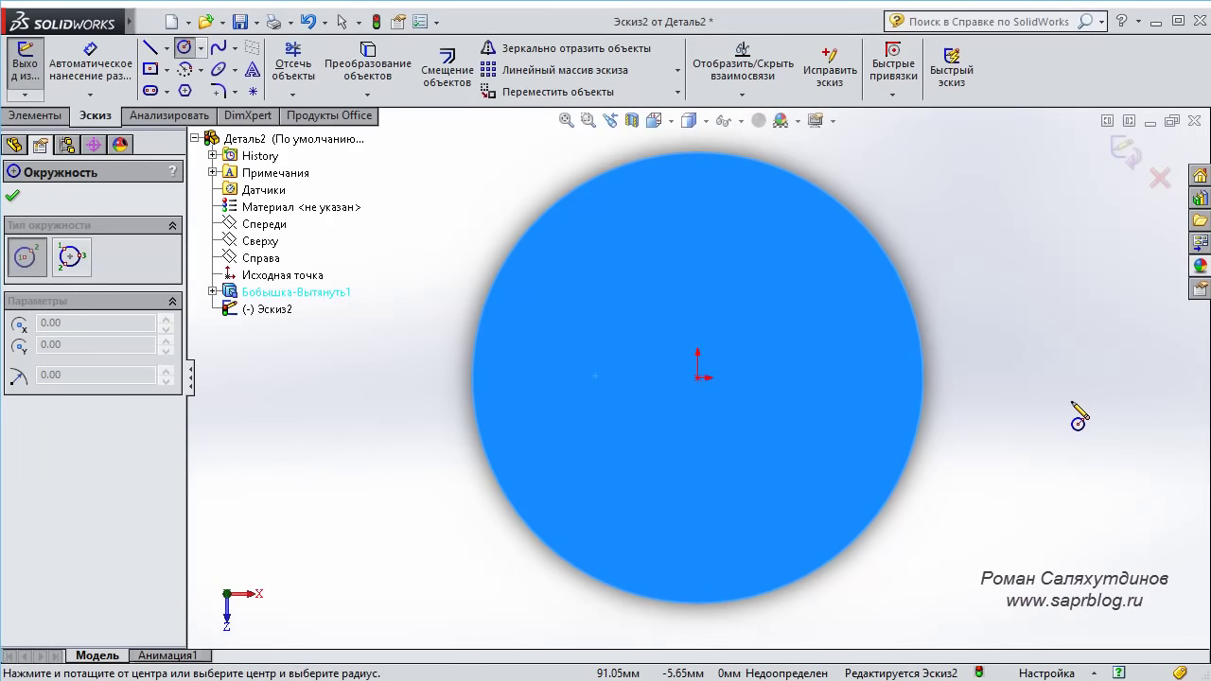
{"action": "left_click", "coordinate": [698, 377]}
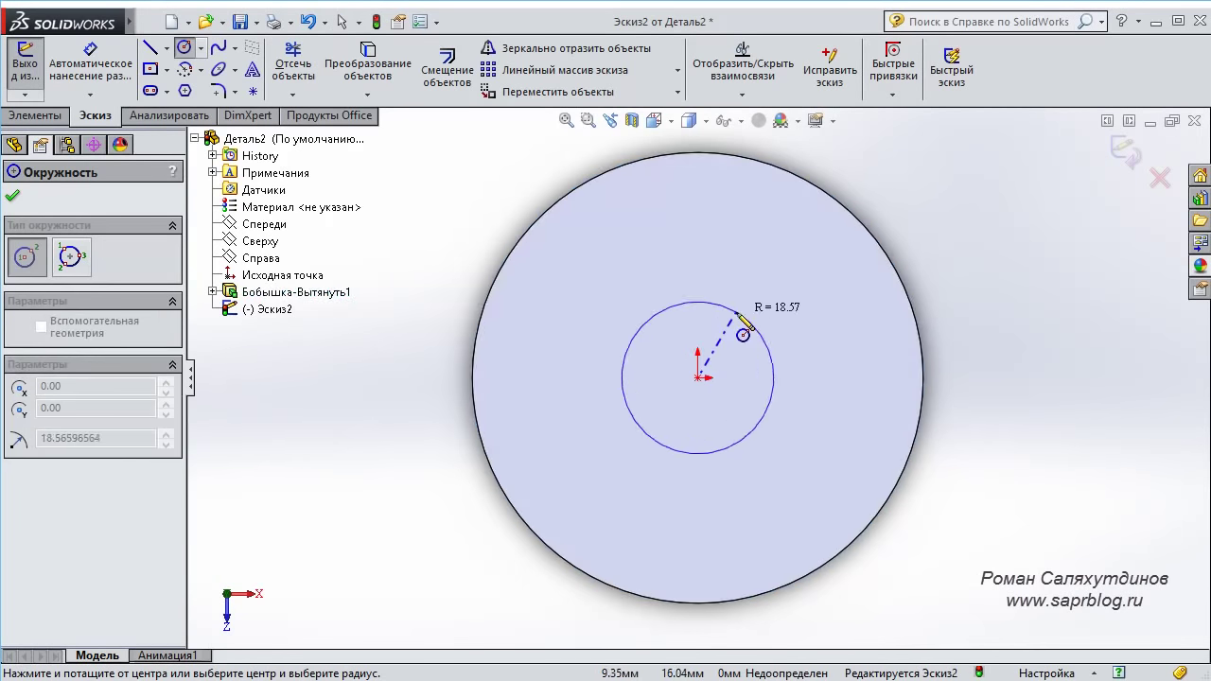
{"action": "left_click", "coordinate": [753, 301]}
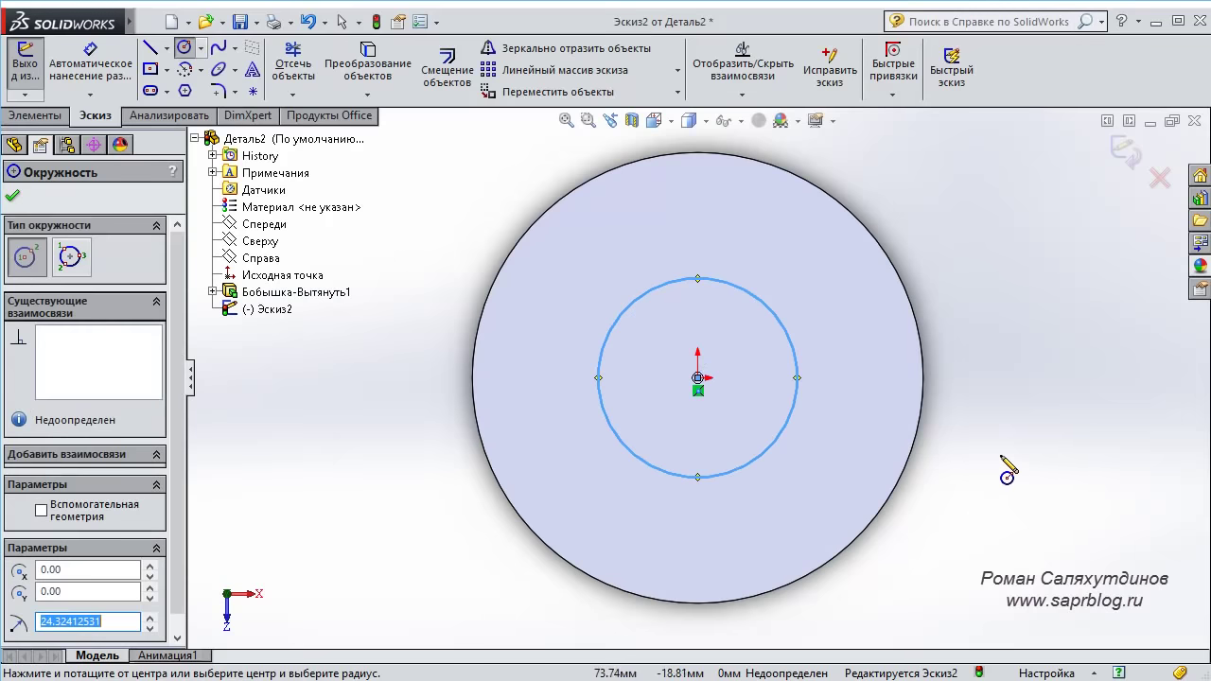
{"action": "right_click_drag", "start_coordinate": [1006, 444], "coordinate": [1012, 378]}
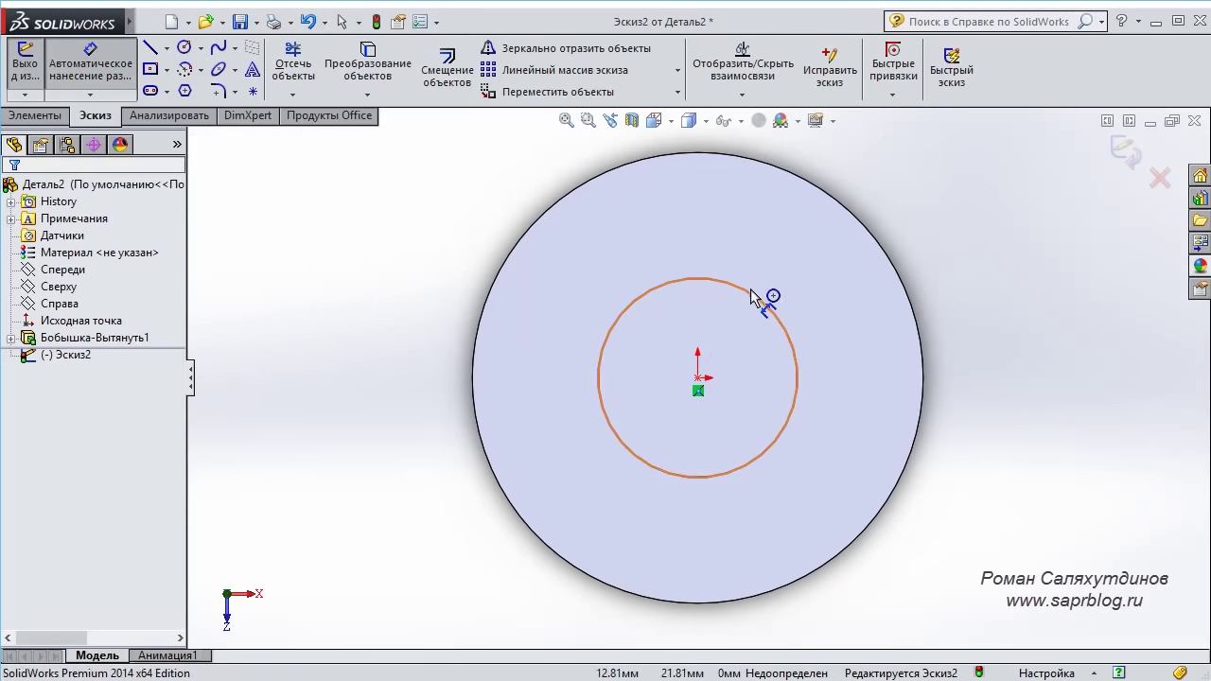
{"action": "left_click", "coordinate": [756, 293]}
{"action": "left_click", "coordinate": [863, 340]}
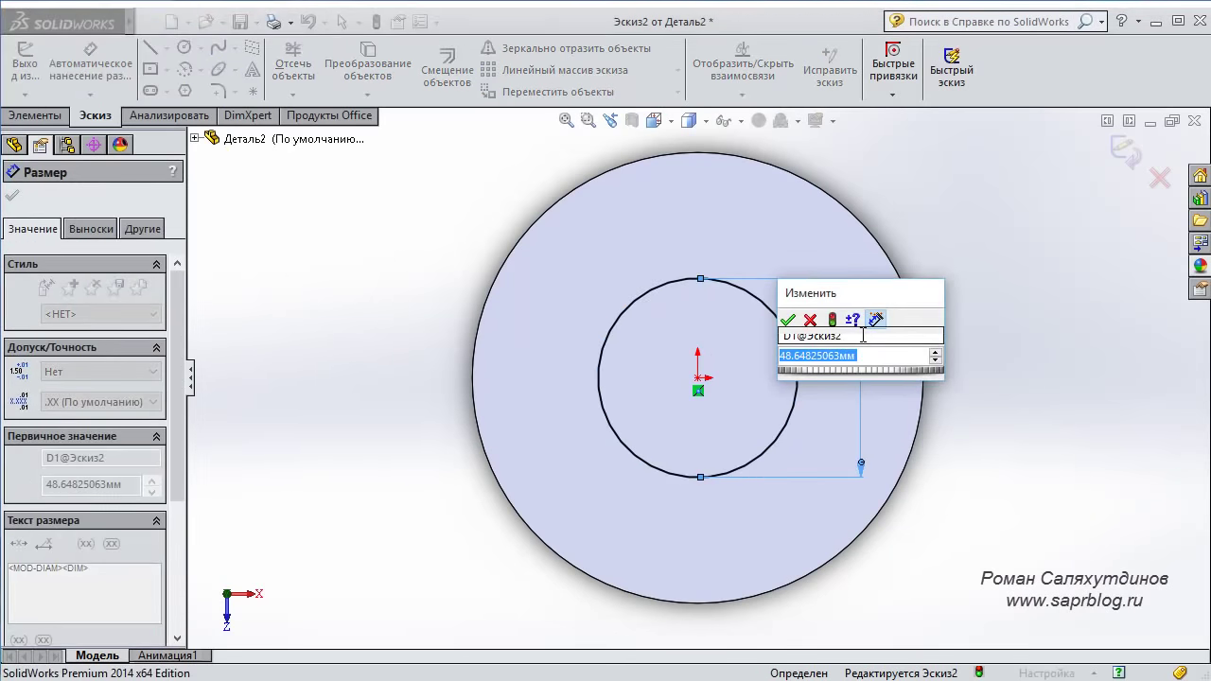
{"action": "type", "text": "40"}
{"action": "key", "text": "Return"}
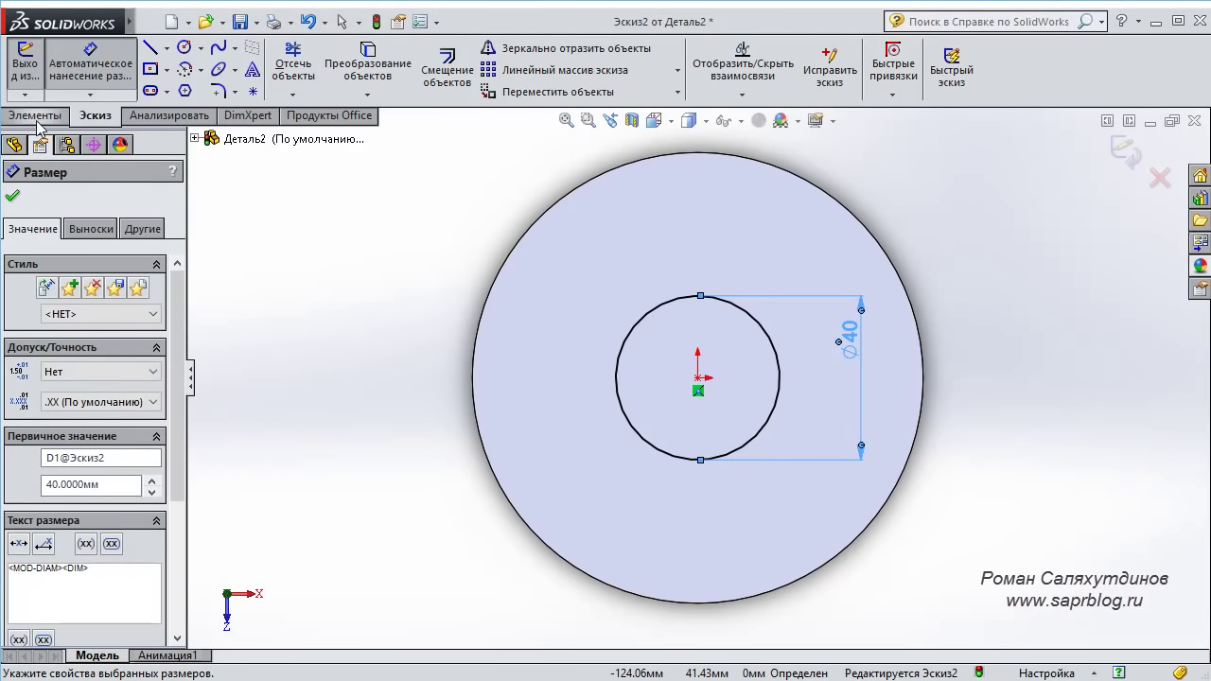
Extrude the Ø40 circle 40 mm into a boss merged with the disc.
{"action": "left_click", "coordinate": [35, 116]}
{"action": "left_click", "coordinate": [66, 74]}
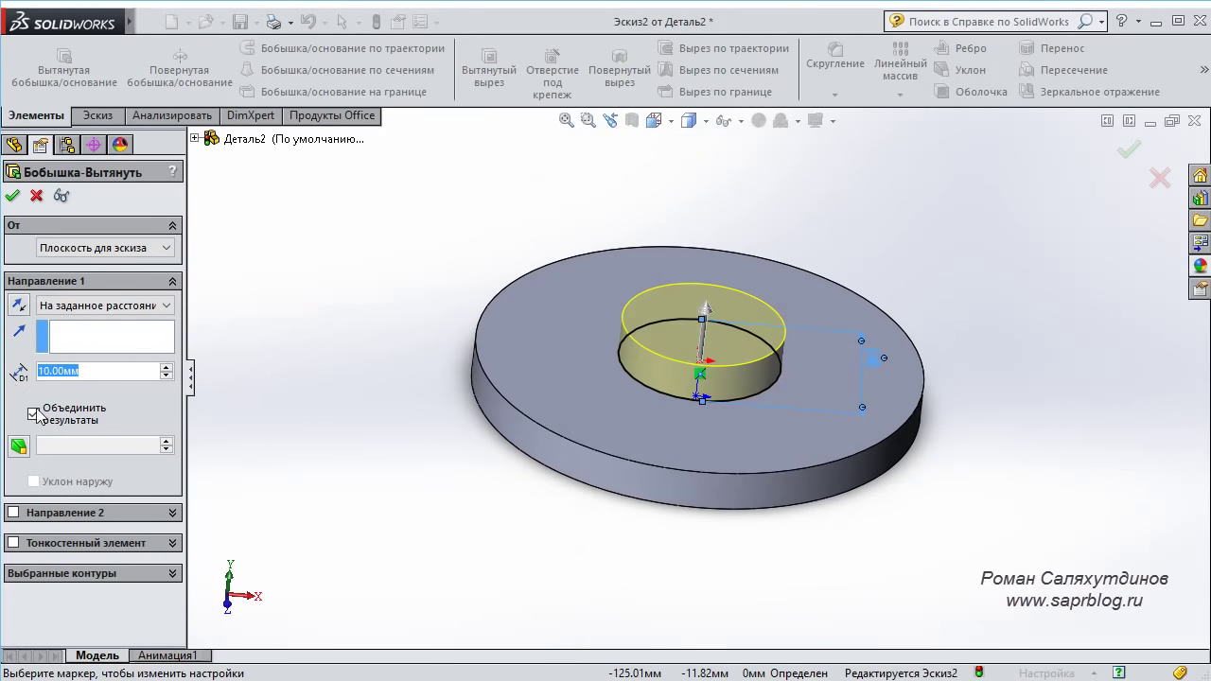
{"action": "type", "text": "40"}
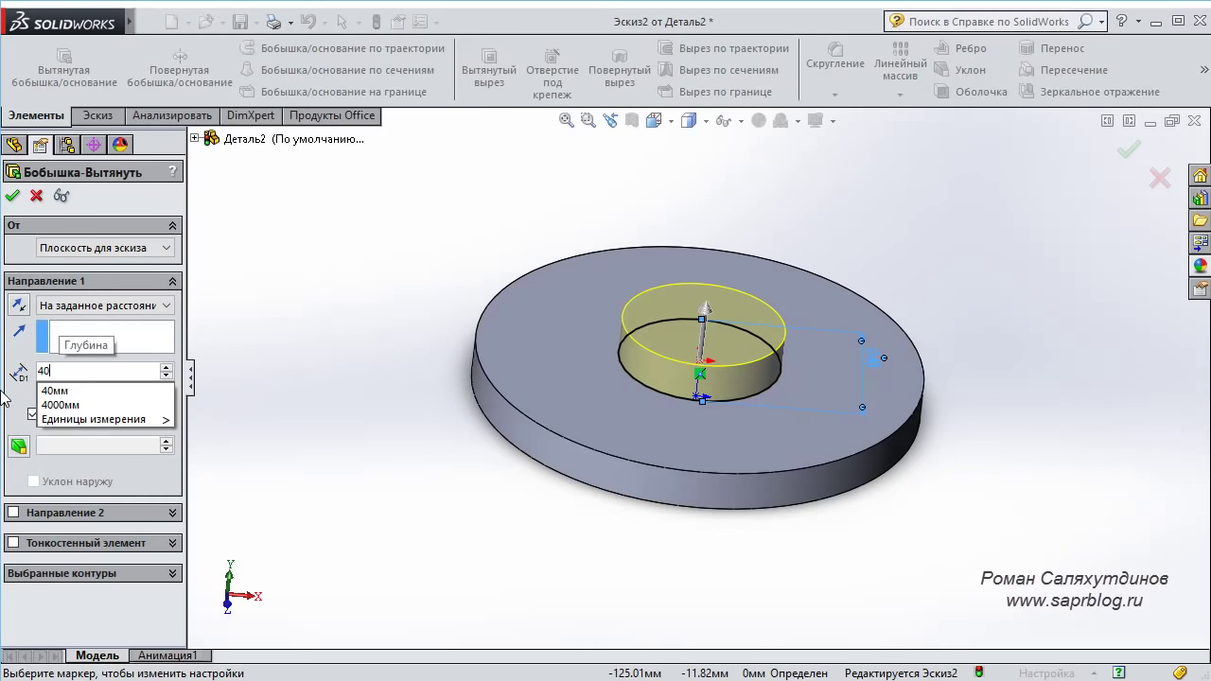
{"action": "key", "text": "Return"}
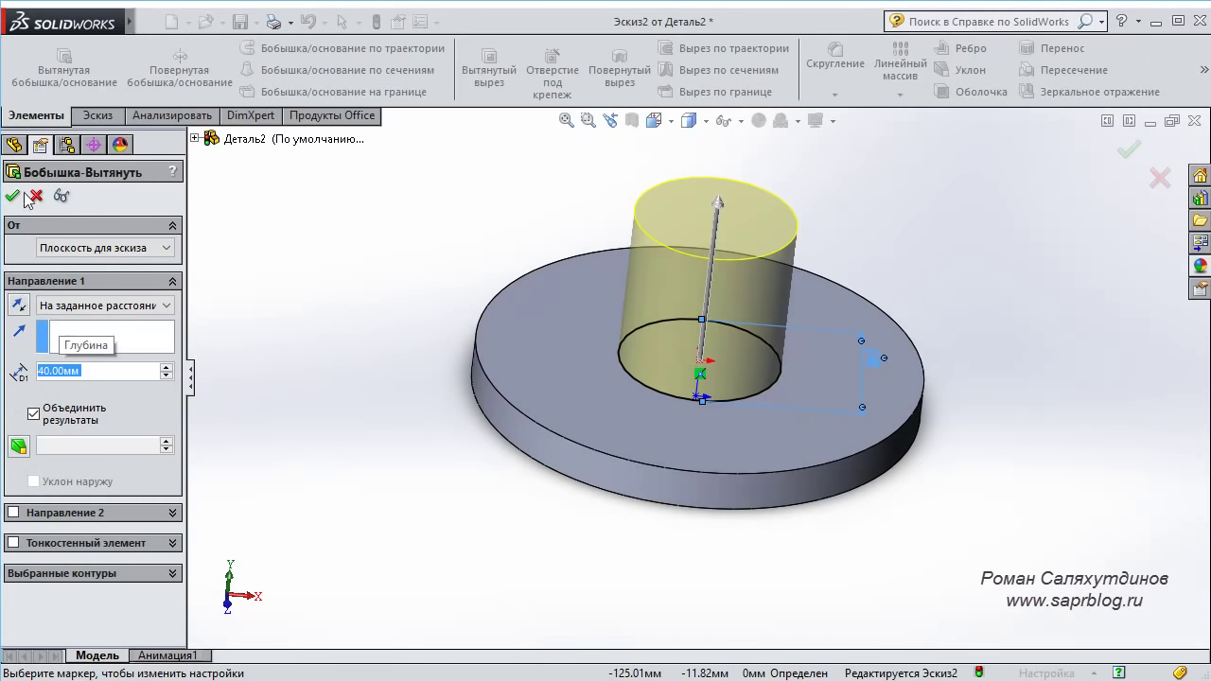
{"action": "left_click", "coordinate": [13, 196]}
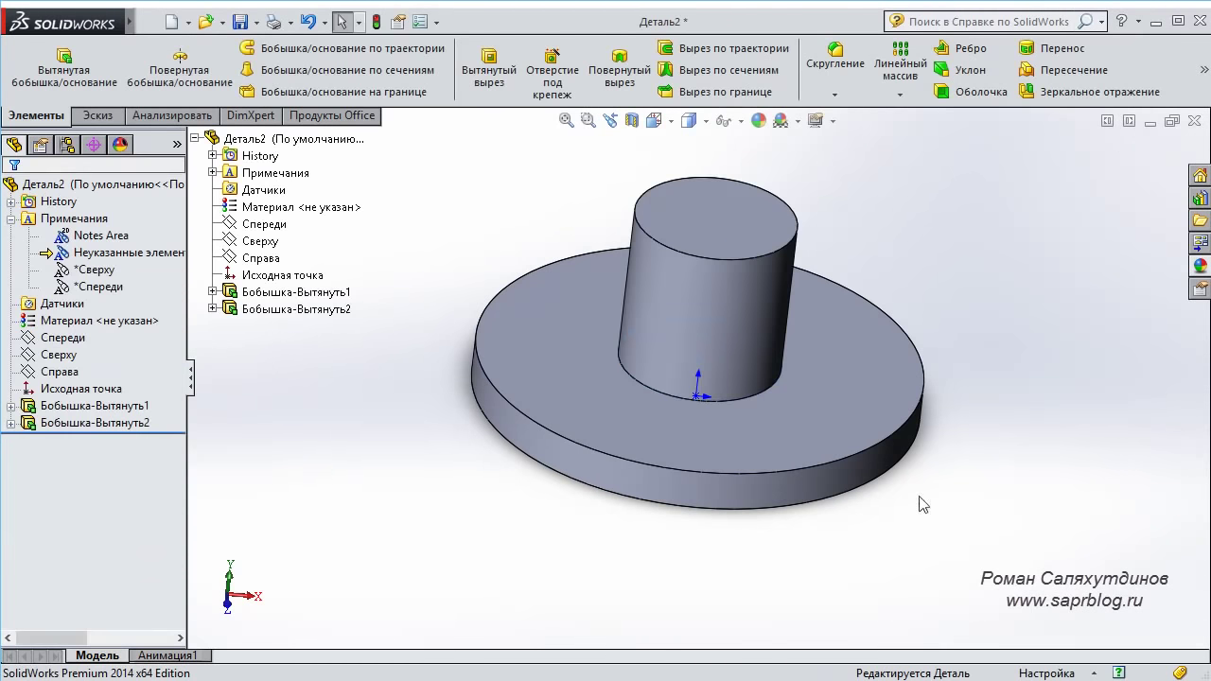
Start a sketch on the Ø40 boss's top face, viewed straight on.
{"action": "mouse_move", "coordinate": [1020, 513]}
{"action": "middle_mouse_down"}
{"action": "mouse_move", "coordinate": [1022, 391]}
{"action": "mouse_move", "coordinate": [1092, 513]}
{"action": "mouse_move", "coordinate": [1062, 527]}
{"action": "mouse_move", "coordinate": [1009, 503]}
{"action": "mouse_move", "coordinate": [1033, 512]}
{"action": "middle_mouse_up"}
{"action": "left_click", "coordinate": [736, 293]}
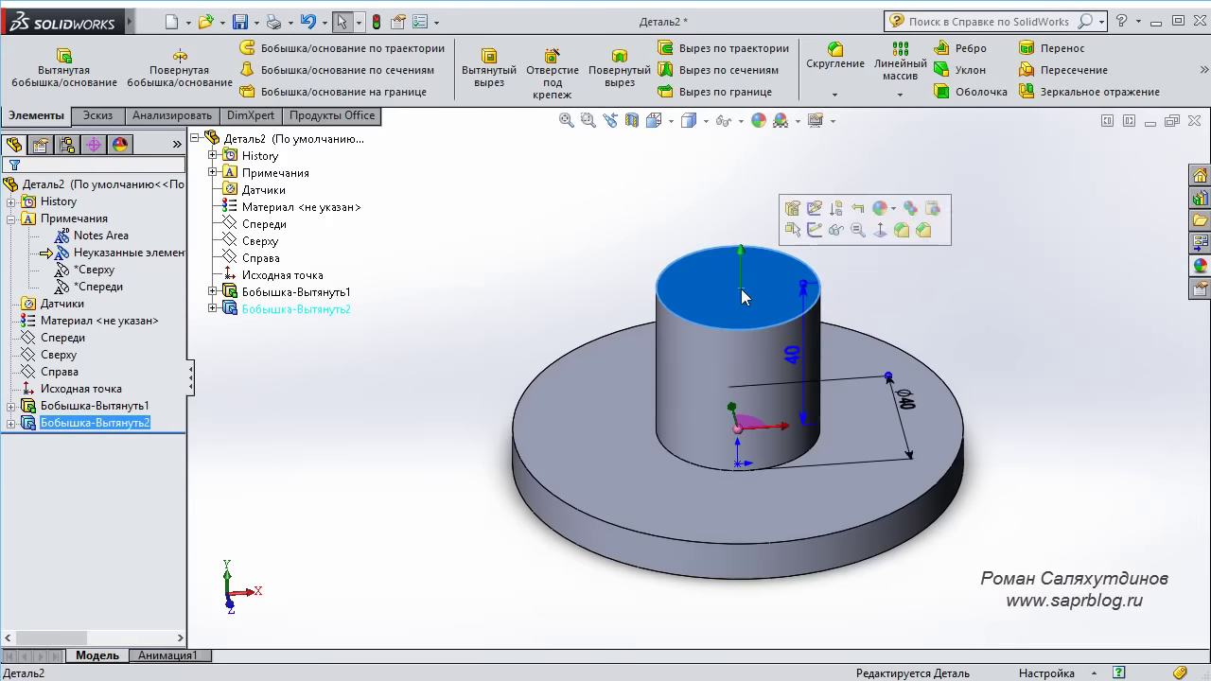
{"action": "left_click", "coordinate": [813, 231]}
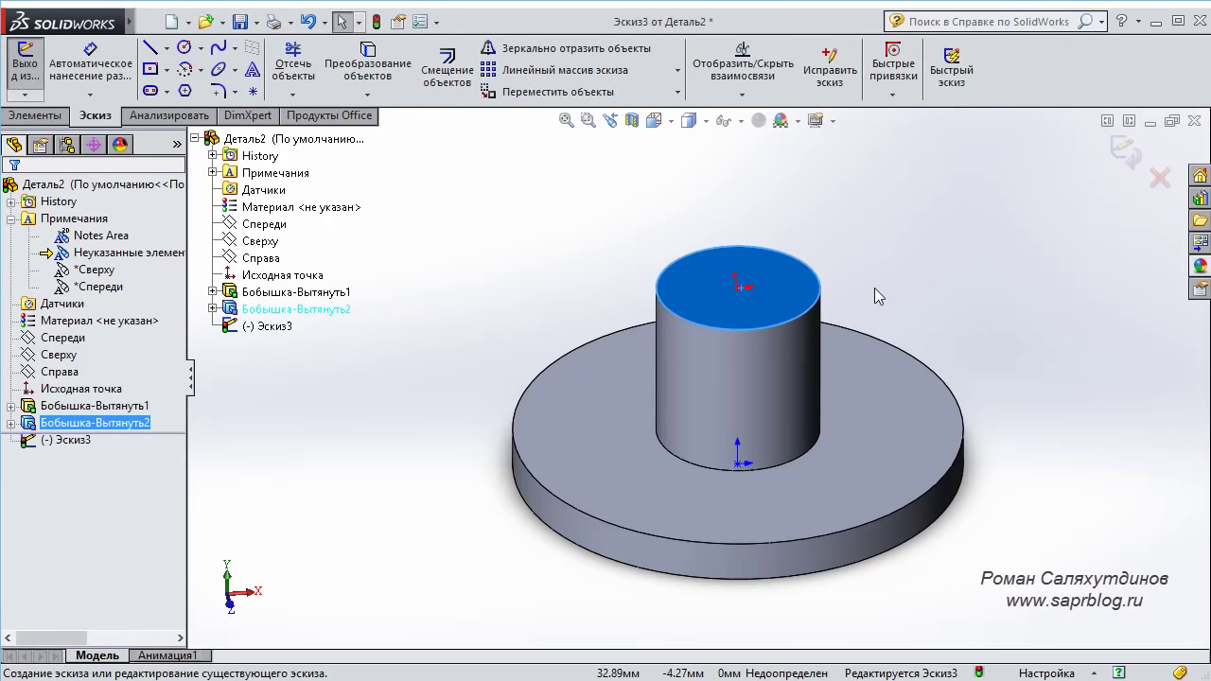
{"action": "key", "text": "ctrl+8"}
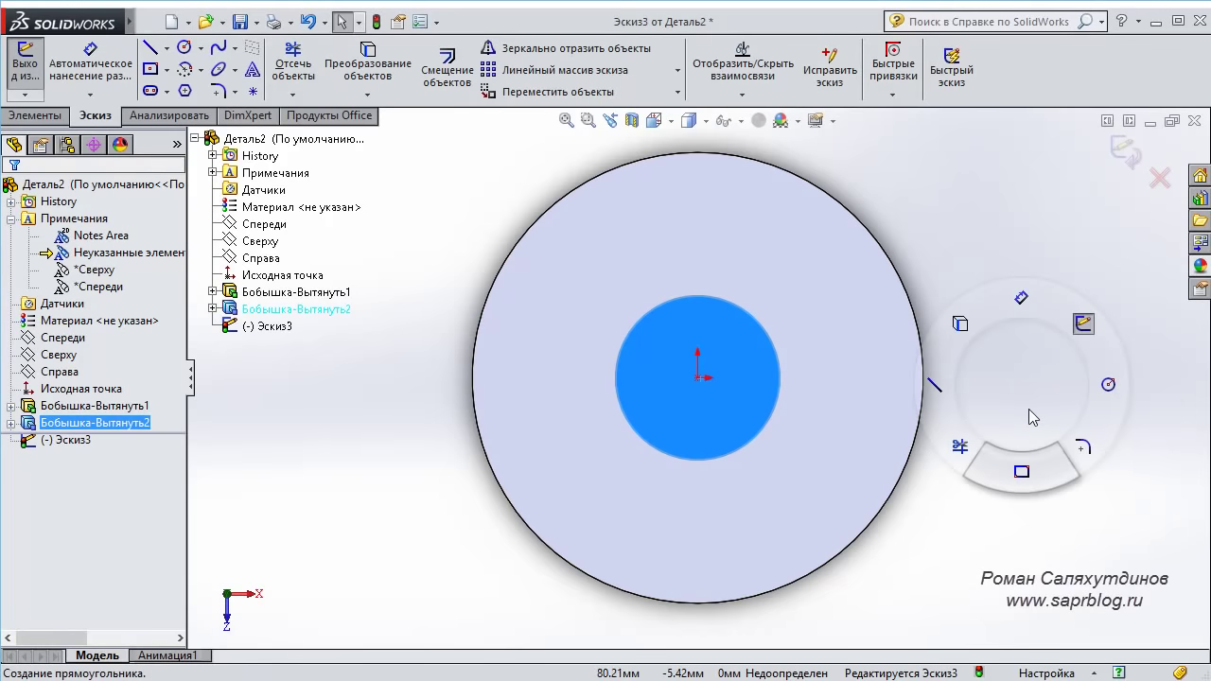
Draw a center-point rectangle anchored at the origin.
{"action": "right_click_drag", "start_coordinate": [1028, 409], "coordinate": [1031, 487]}
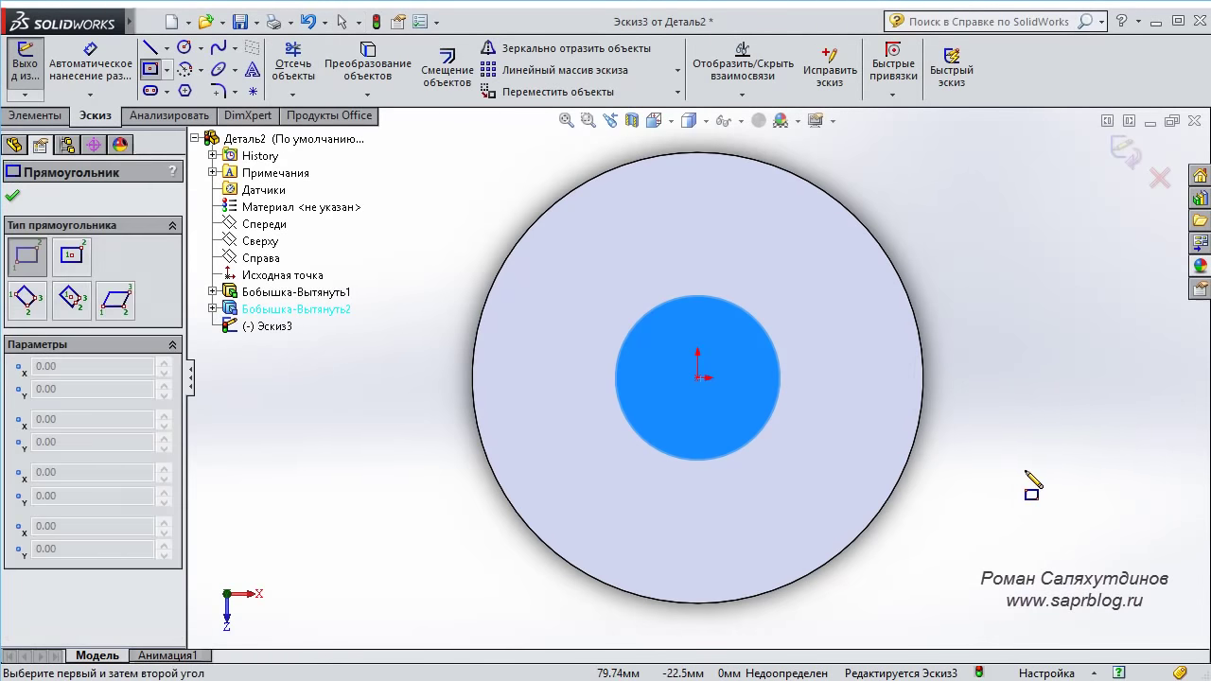
{"action": "left_click", "coordinate": [73, 257]}
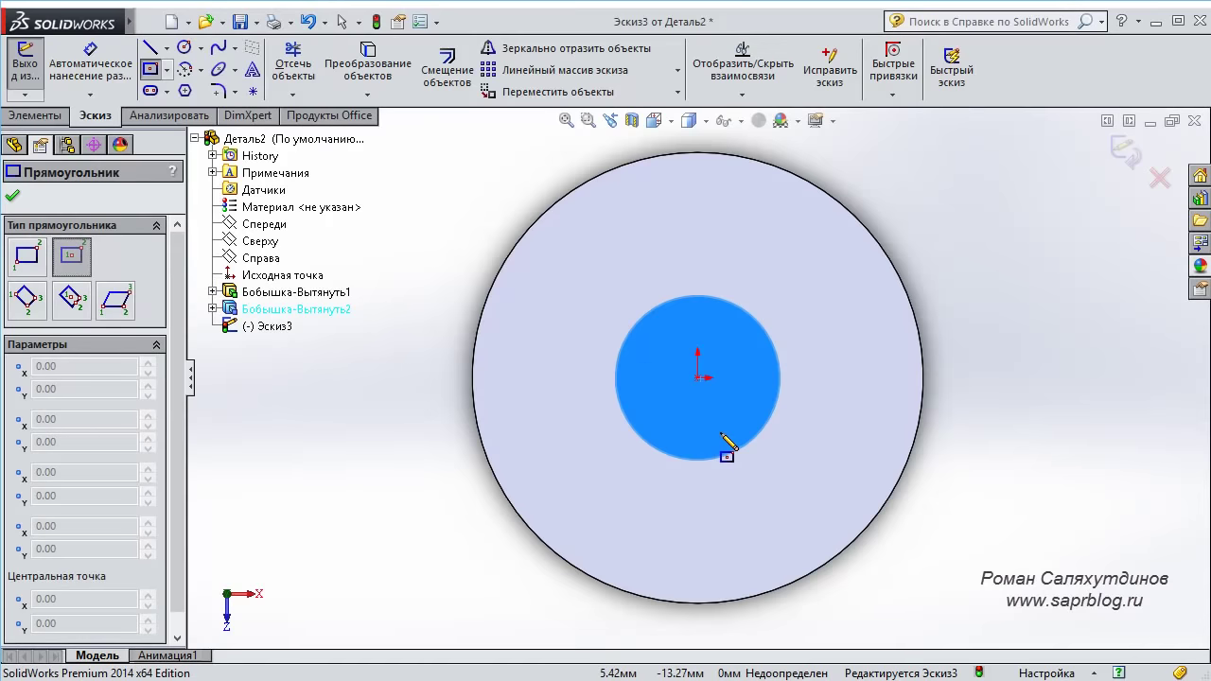
{"action": "left_click", "coordinate": [699, 378]}
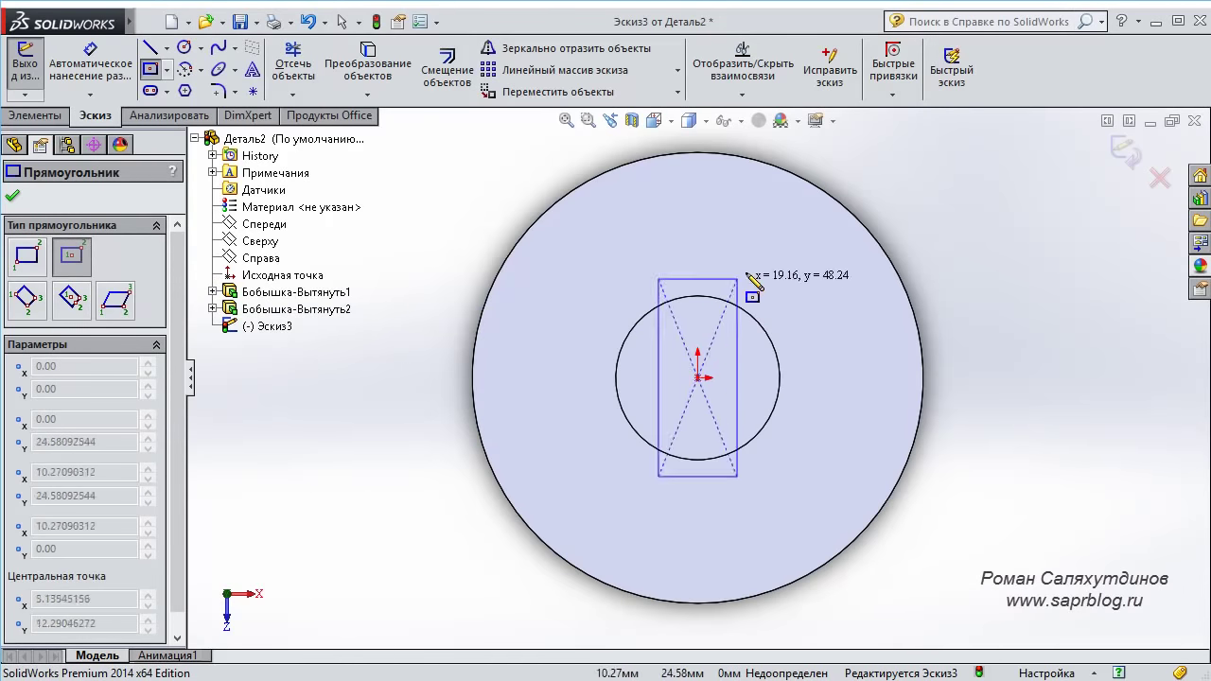
{"action": "left_click", "coordinate": [792, 253]}
Dimension the rectangle 35 mm wide and 60 mm tall.
{"action": "right_click_drag", "start_coordinate": [1034, 445], "coordinate": [1029, 348]}
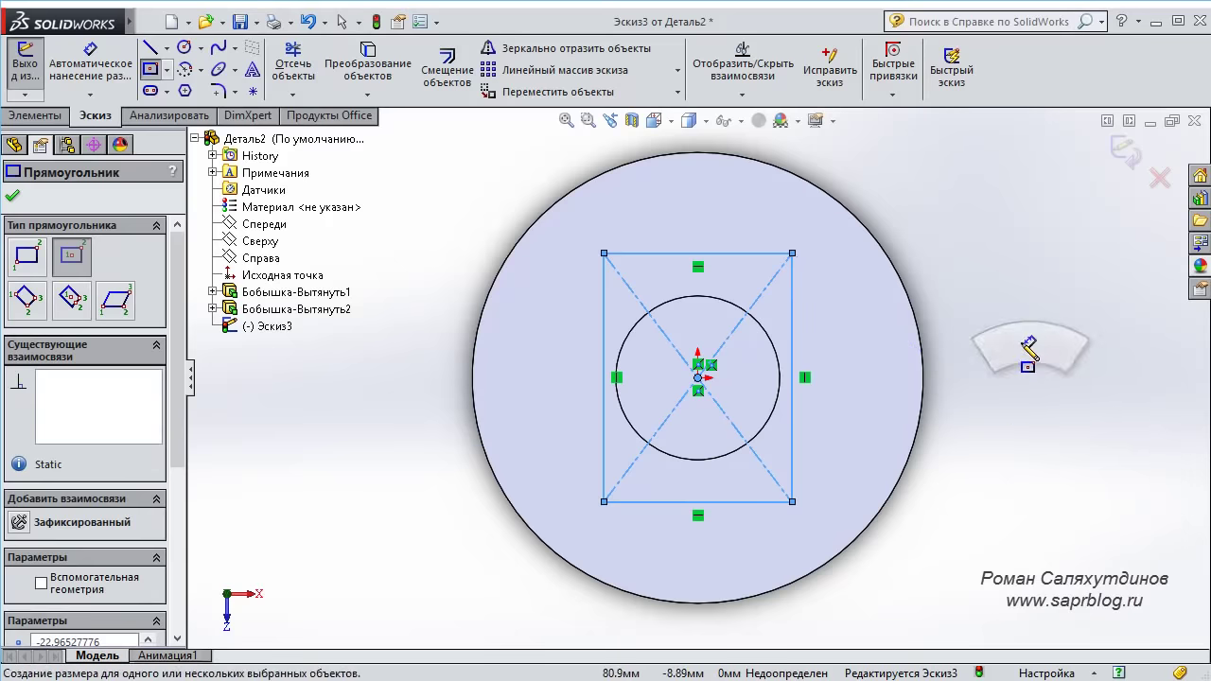
{"action": "left_click", "coordinate": [724, 253]}
{"action": "left_click", "coordinate": [720, 231]}
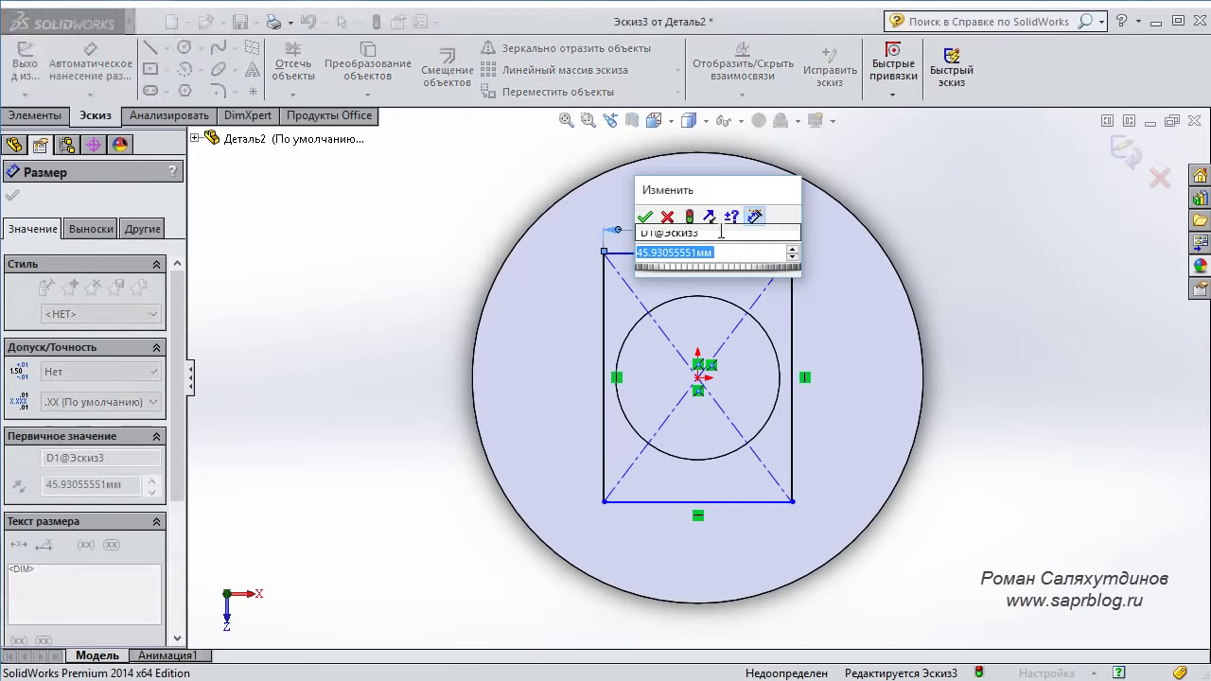
{"action": "type", "text": "35"}
{"action": "key", "text": "Return"}
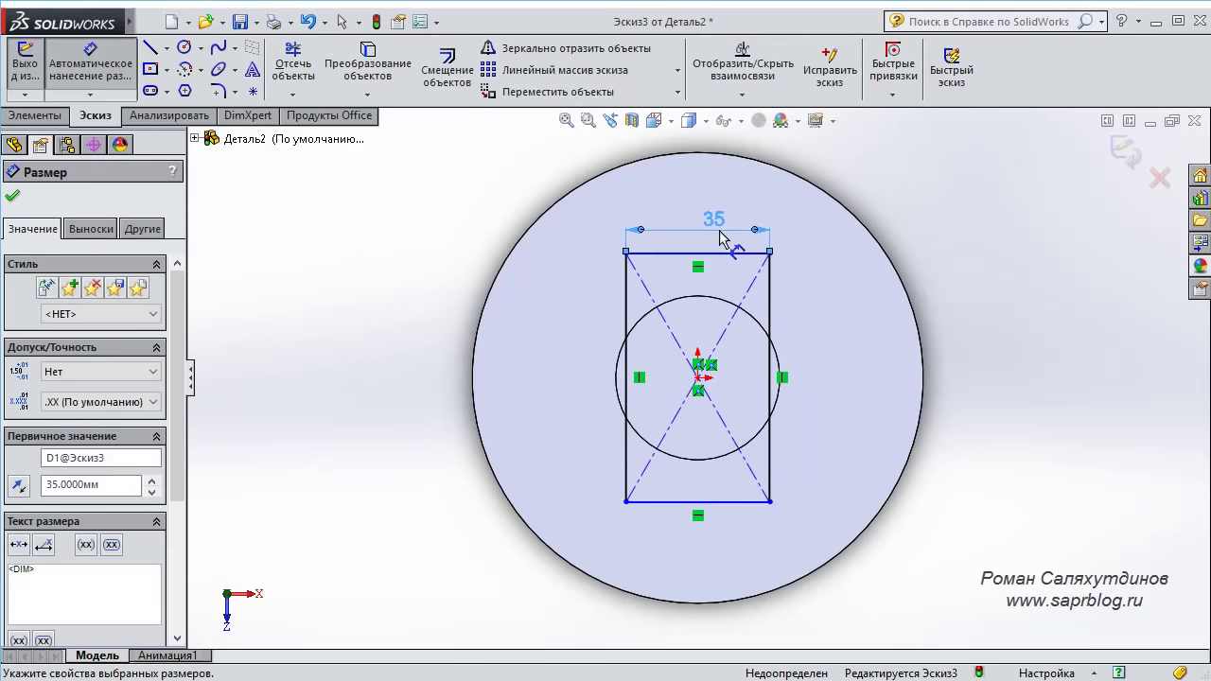
{"action": "left_click", "coordinate": [768, 289]}
{"action": "left_click", "coordinate": [832, 303]}
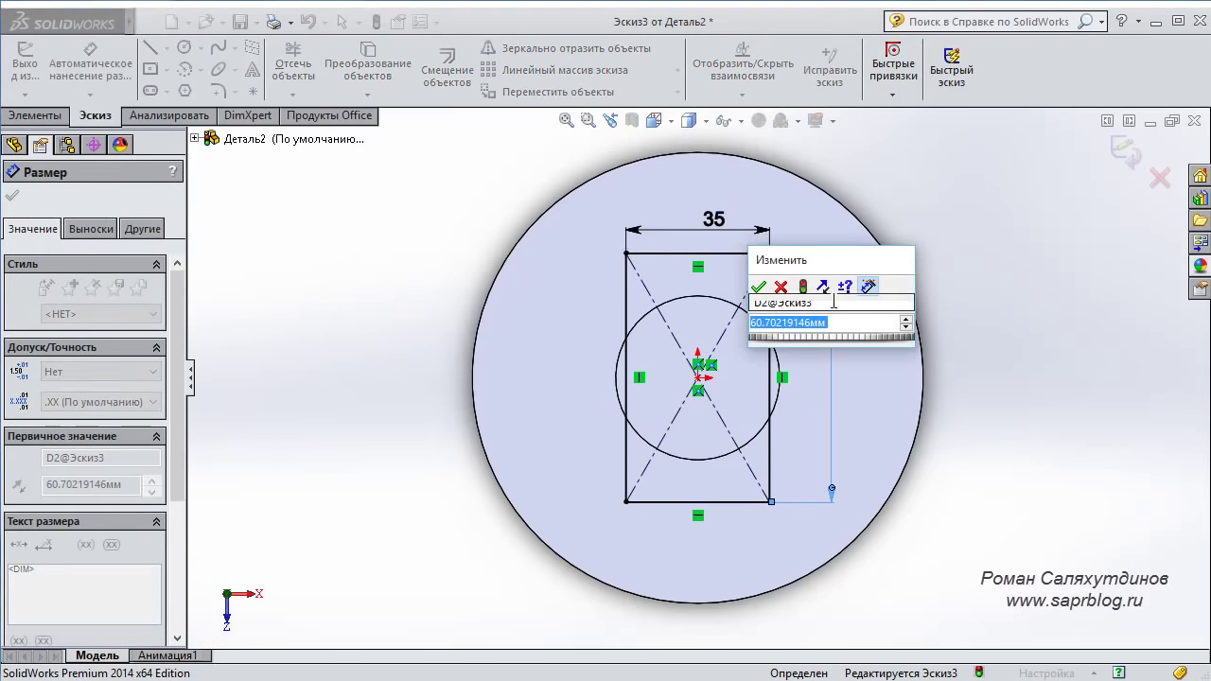
{"action": "type", "text": "60"}
{"action": "key", "text": "Return"}
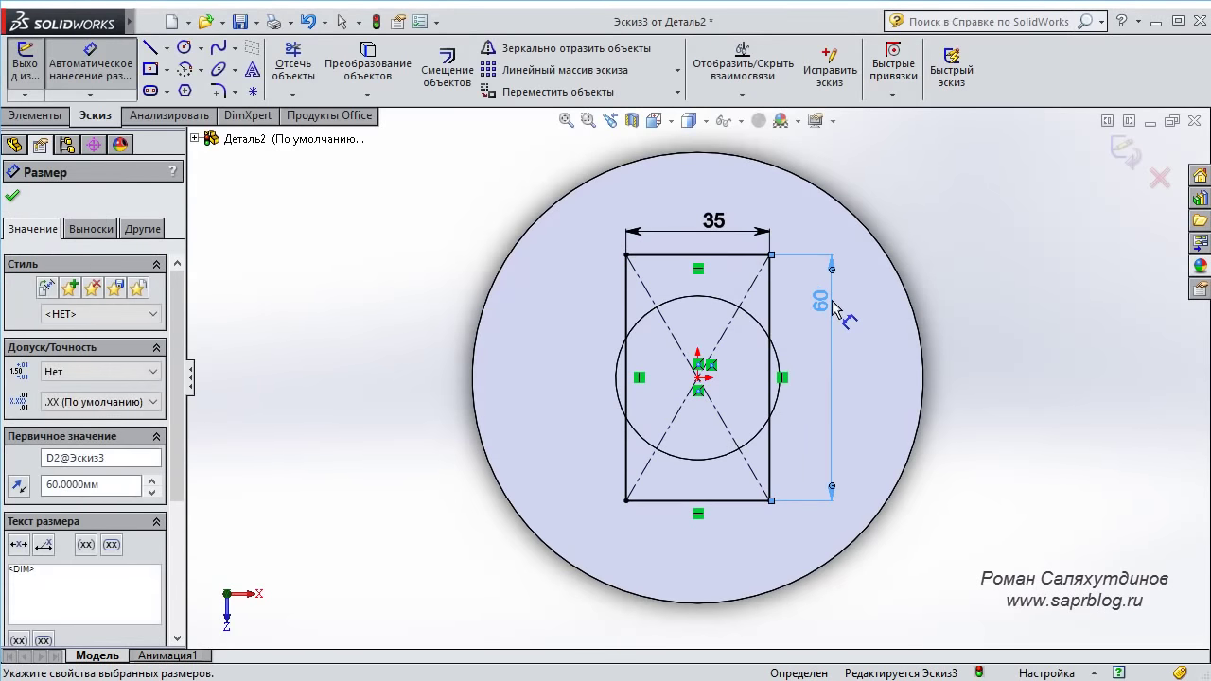
{"action": "key", "text": "Escape"}
{"action": "scroll", "coordinate": [726, 358], "scroll_direction": "down", "scroll_amount": 1}
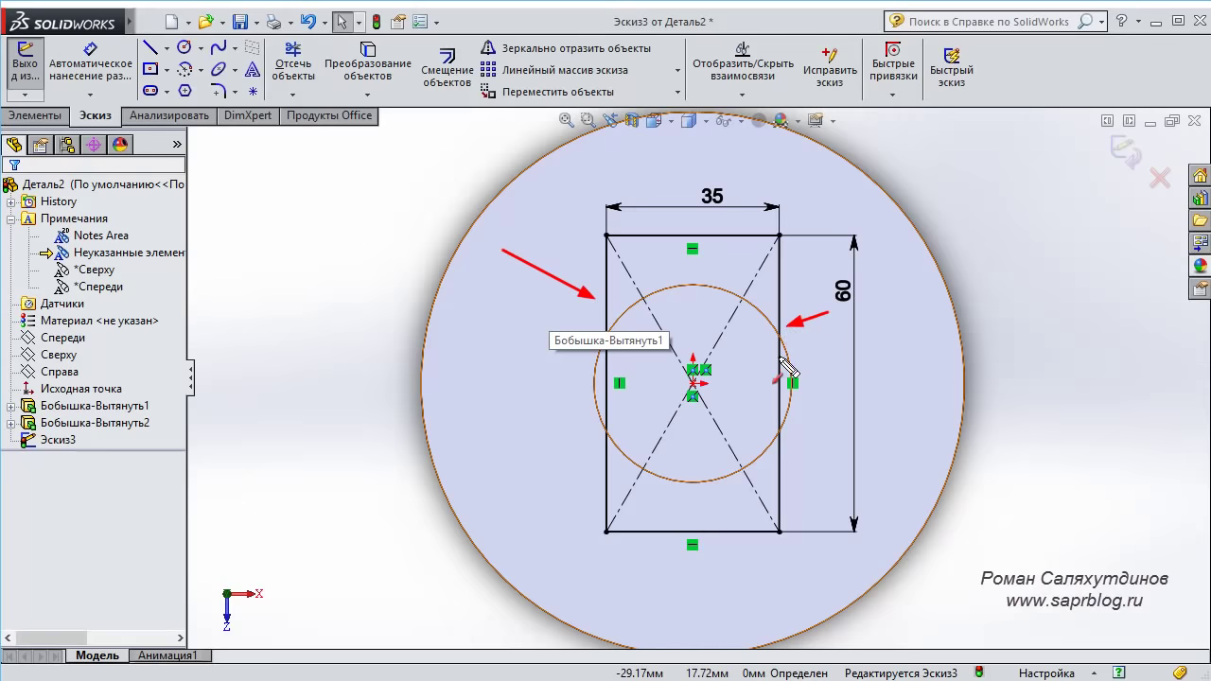
Convert the rectangle's left and right vertical sides into construction lines.
{"action": "left_click", "coordinate": [607, 296]}
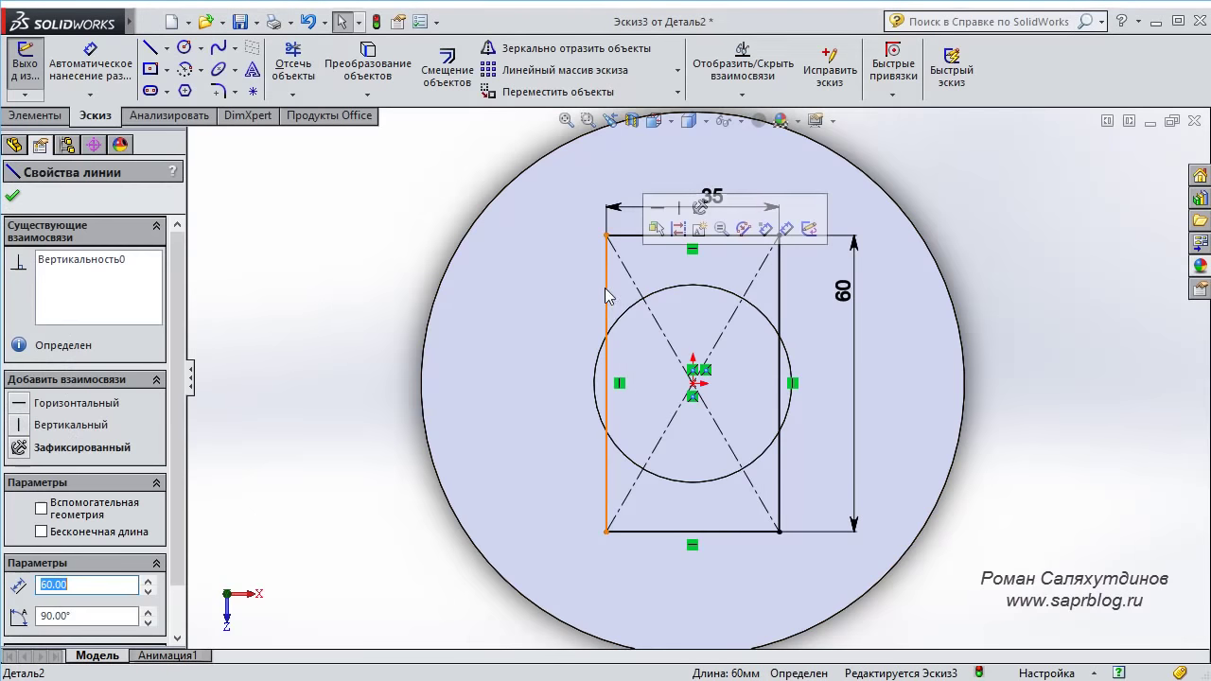
{"action": "left_click", "coordinate": [781, 305], "text": "ctrl"}
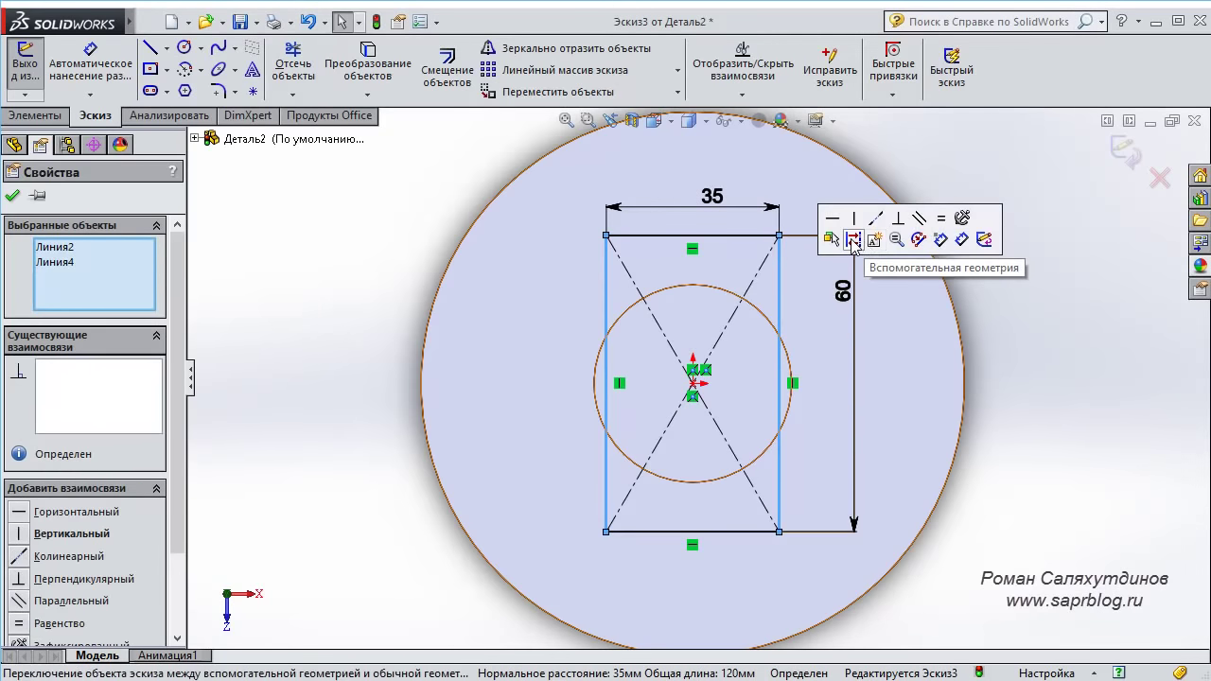
{"action": "left_click", "coordinate": [854, 244]}
{"action": "scroll", "coordinate": [705, 331], "scroll_direction": "down", "scroll_amount": 2}
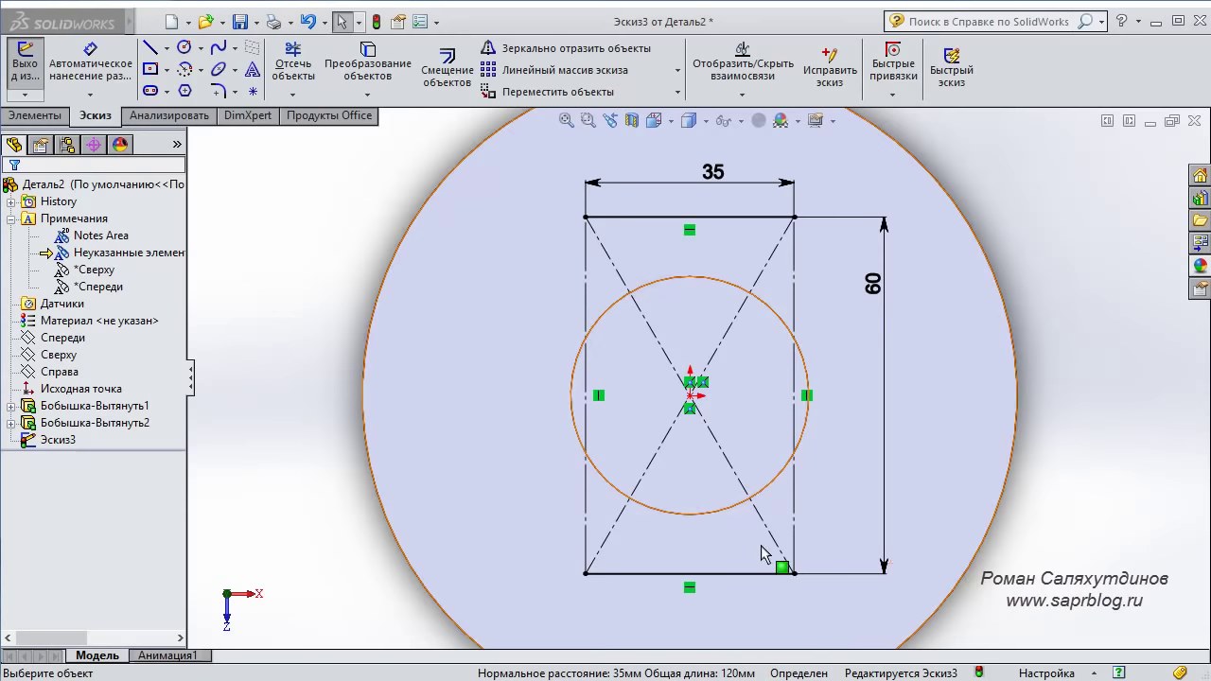
{"action": "left_click", "coordinate": [487, 430]}
{"action": "key", "text": "l"}
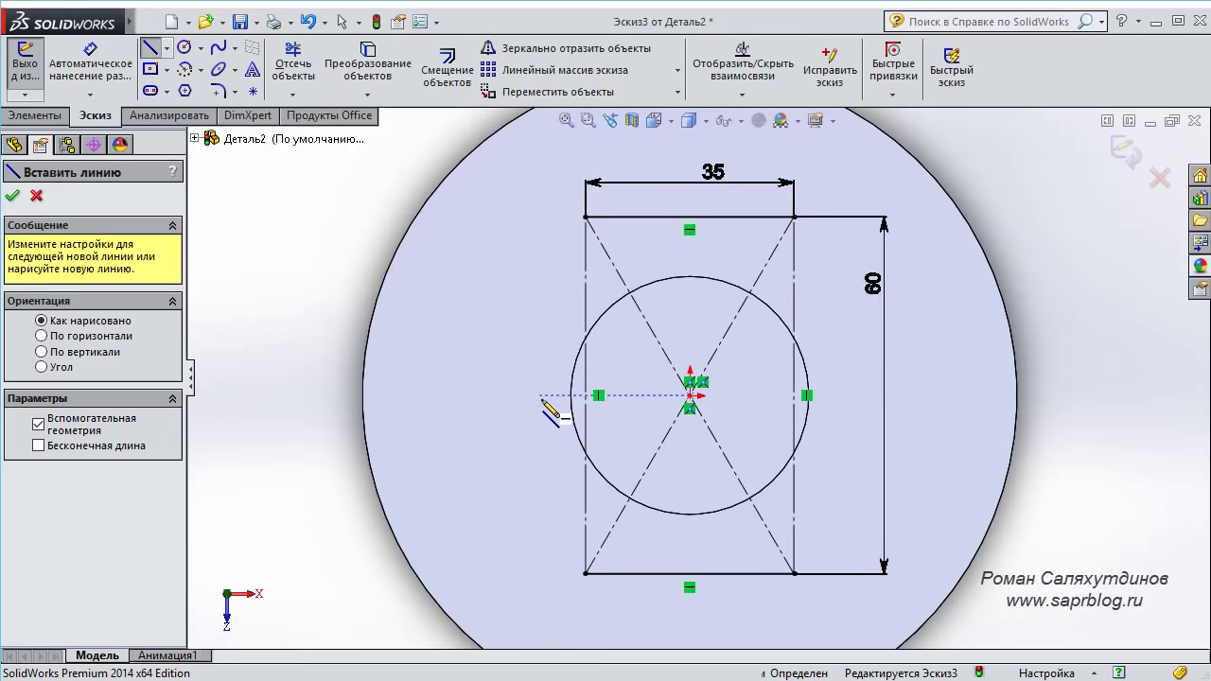
Draw a horizontal construction line across the circle through its centre.
{"action": "left_click", "coordinate": [540, 396]}
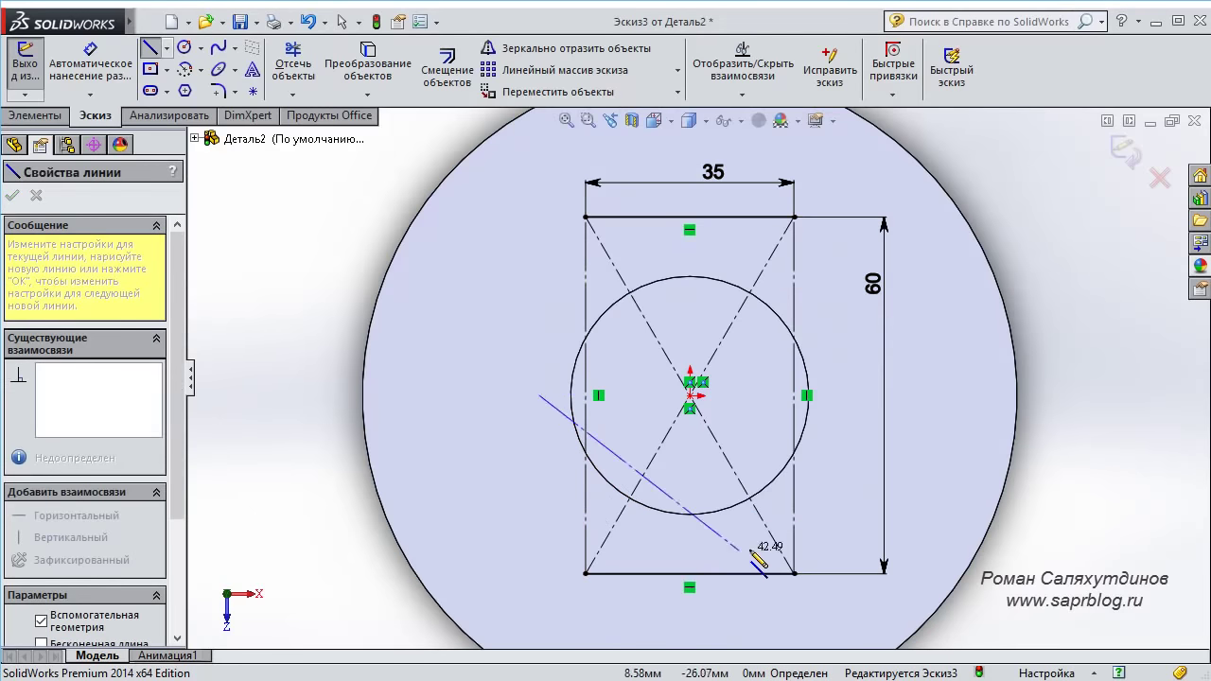
{"action": "left_click", "coordinate": [844, 395]}
{"action": "key", "text": "Escape"}
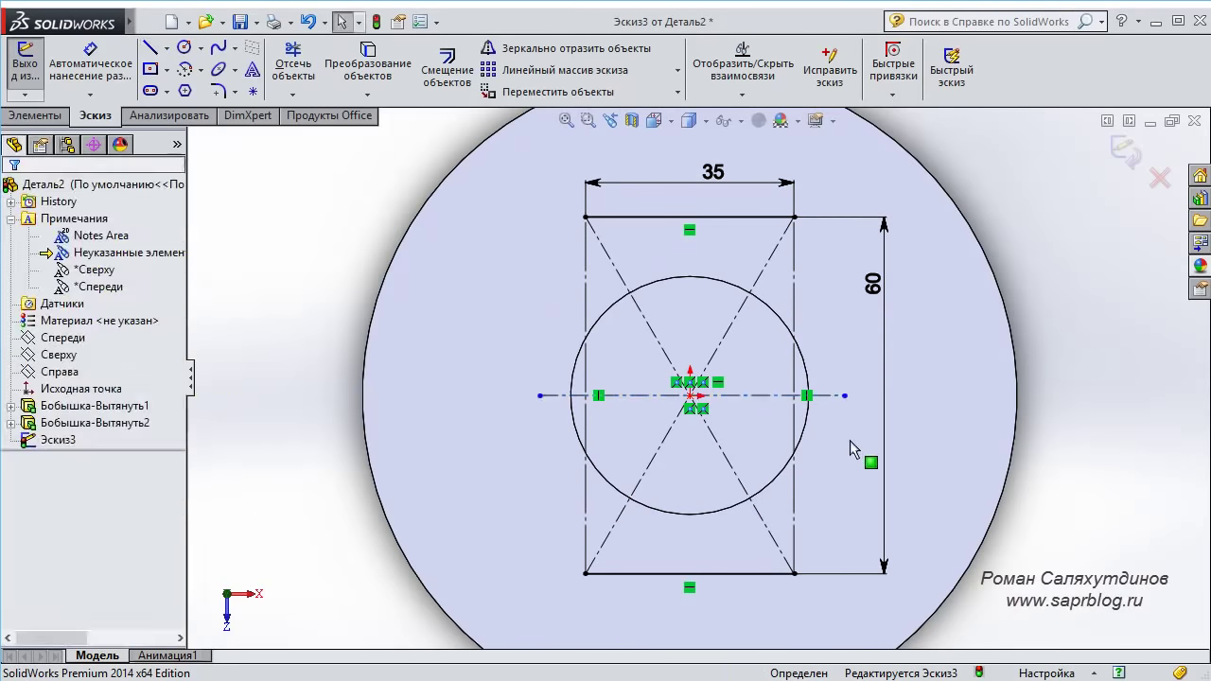
{"action": "scroll", "coordinate": [748, 445], "scroll_direction": "down", "scroll_amount": 2}
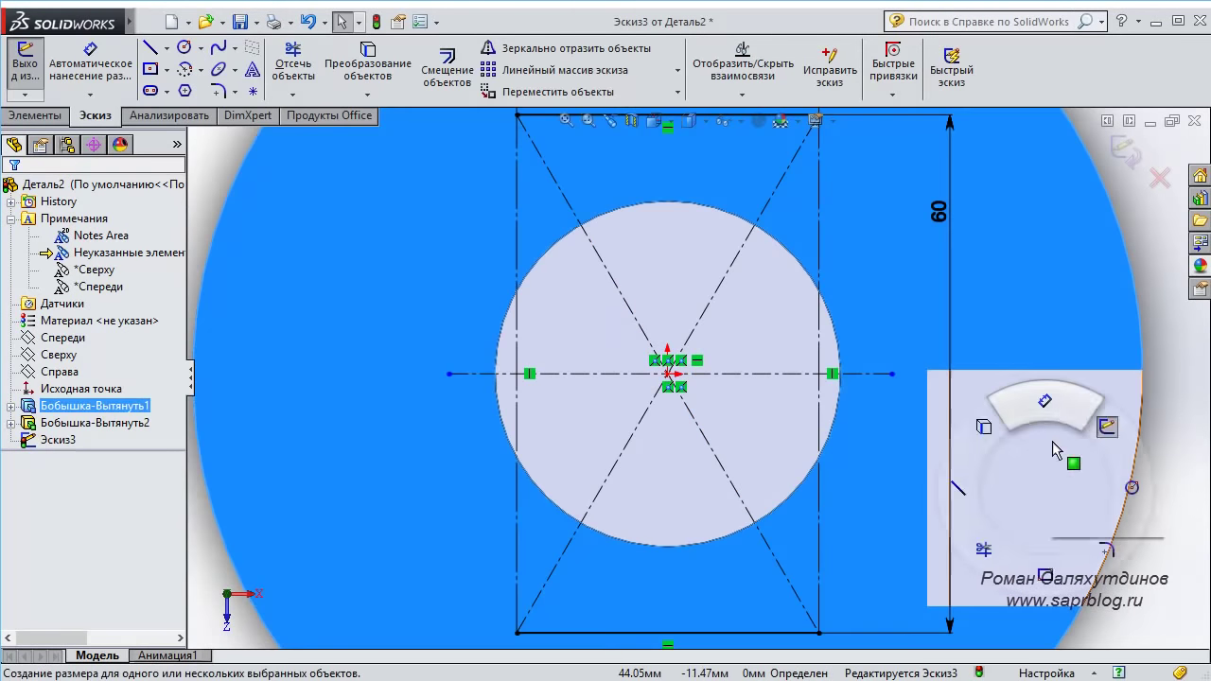
Dimension the horizontal construction line to a length of 40 mm.
{"action": "right_click_drag", "start_coordinate": [1060, 482], "coordinate": [1069, 411]}
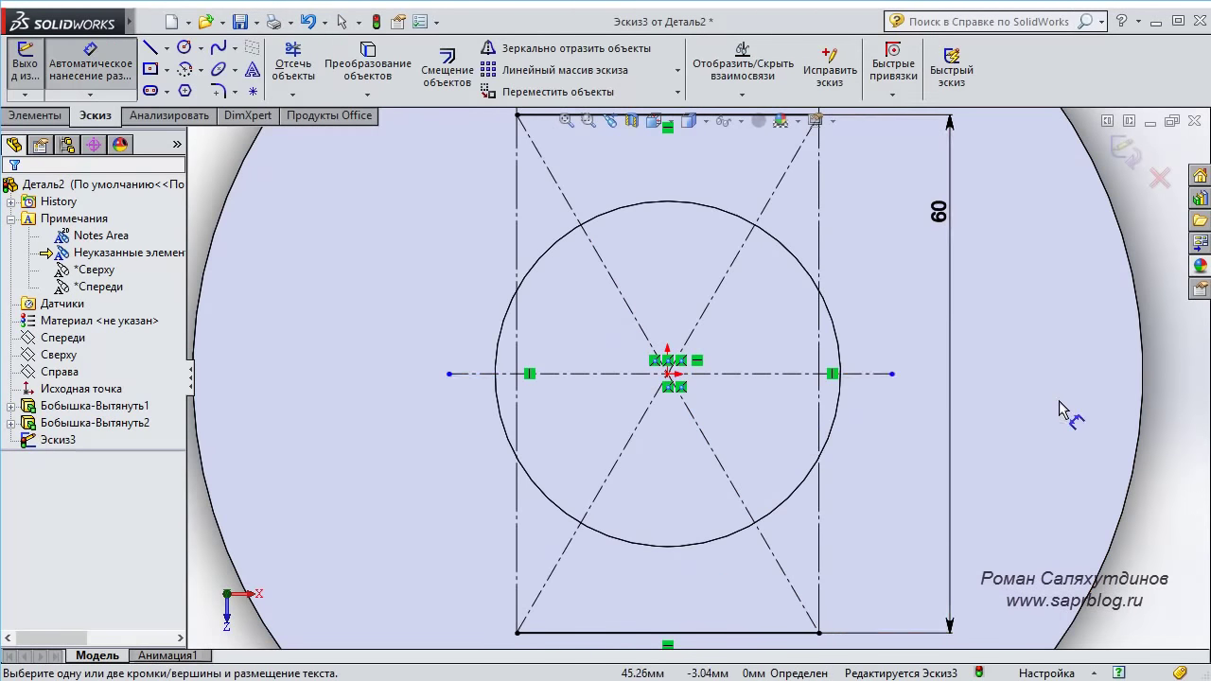
{"action": "left_click", "coordinate": [777, 379]}
{"action": "left_click", "coordinate": [750, 467]}
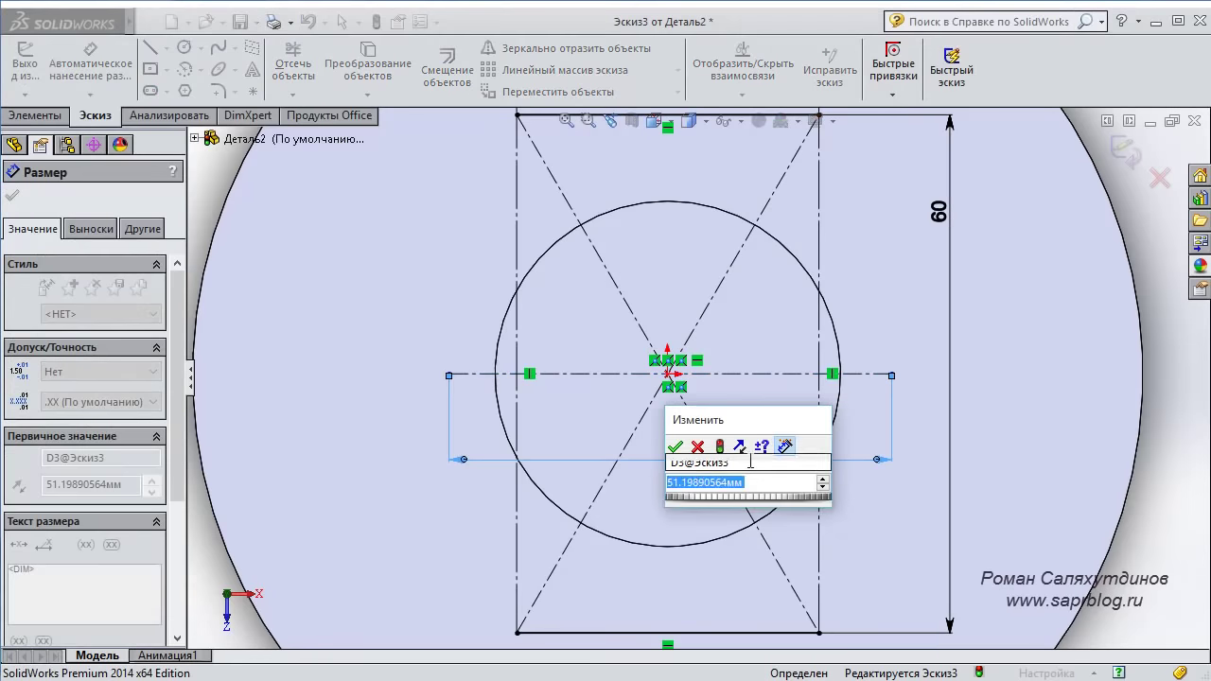
{"action": "type", "text": "40"}
{"action": "key", "text": "Return"}
{"action": "key", "text": "Escape"}
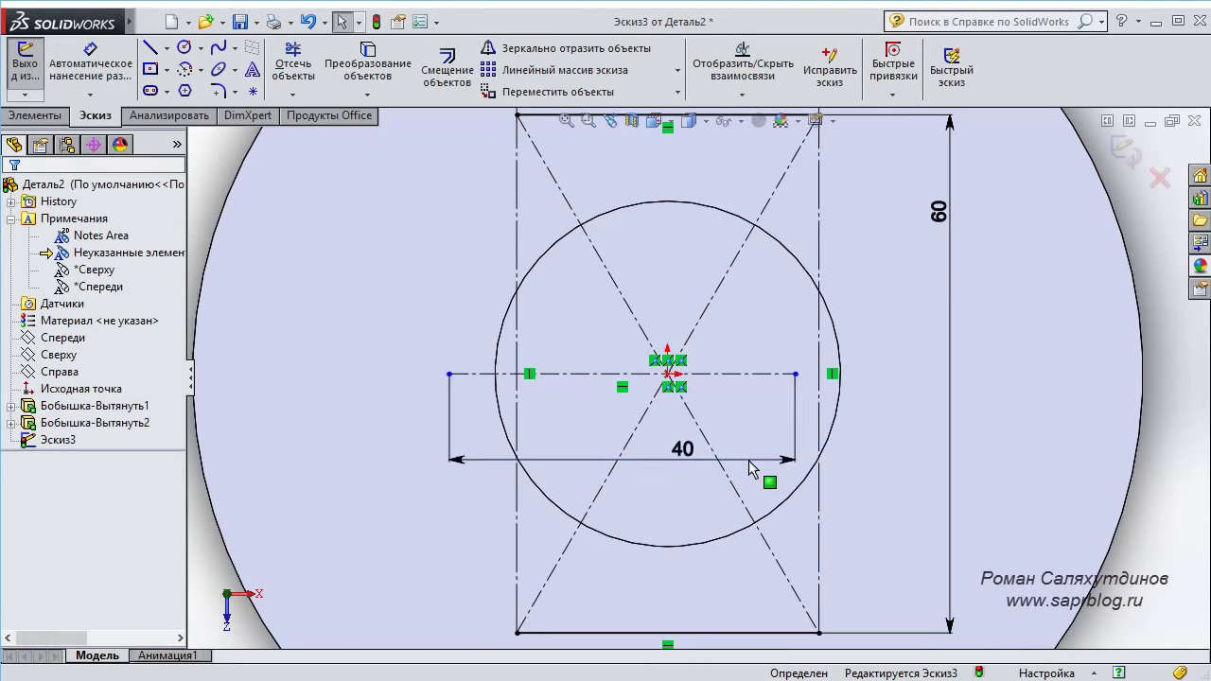
{"action": "scroll", "coordinate": [587, 407], "scroll_direction": "down", "scroll_amount": 2}
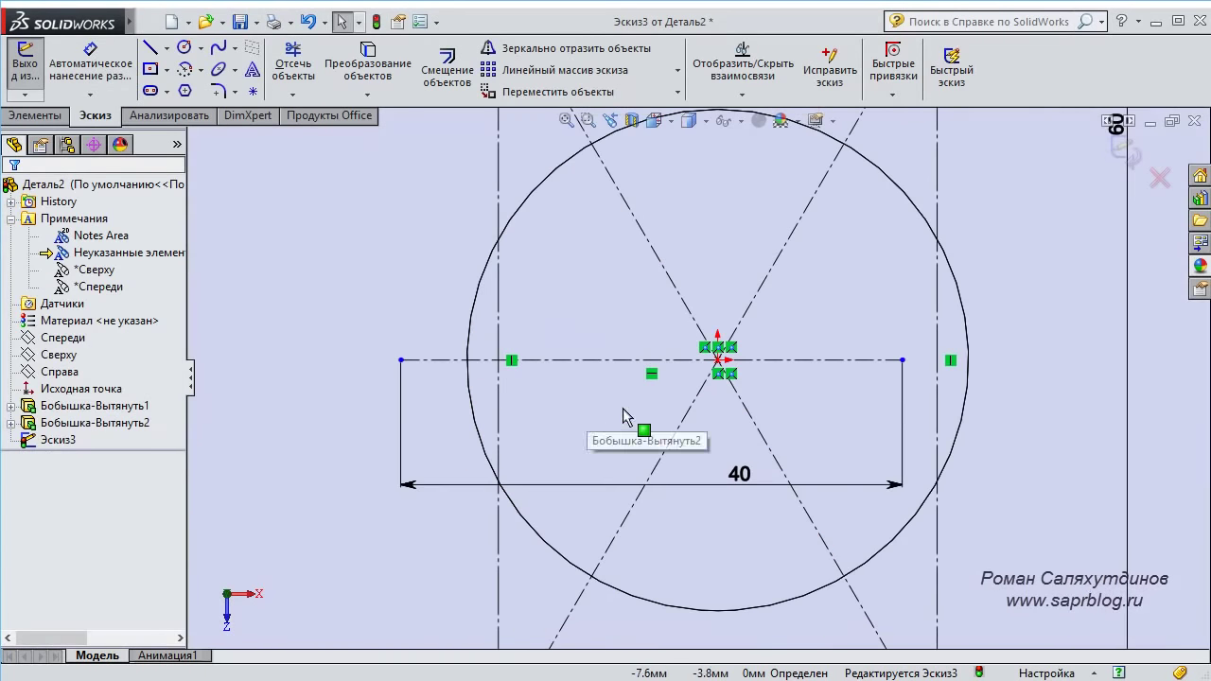
{"action": "scroll", "coordinate": [628, 419], "scroll_direction": "up", "scroll_amount": 2}
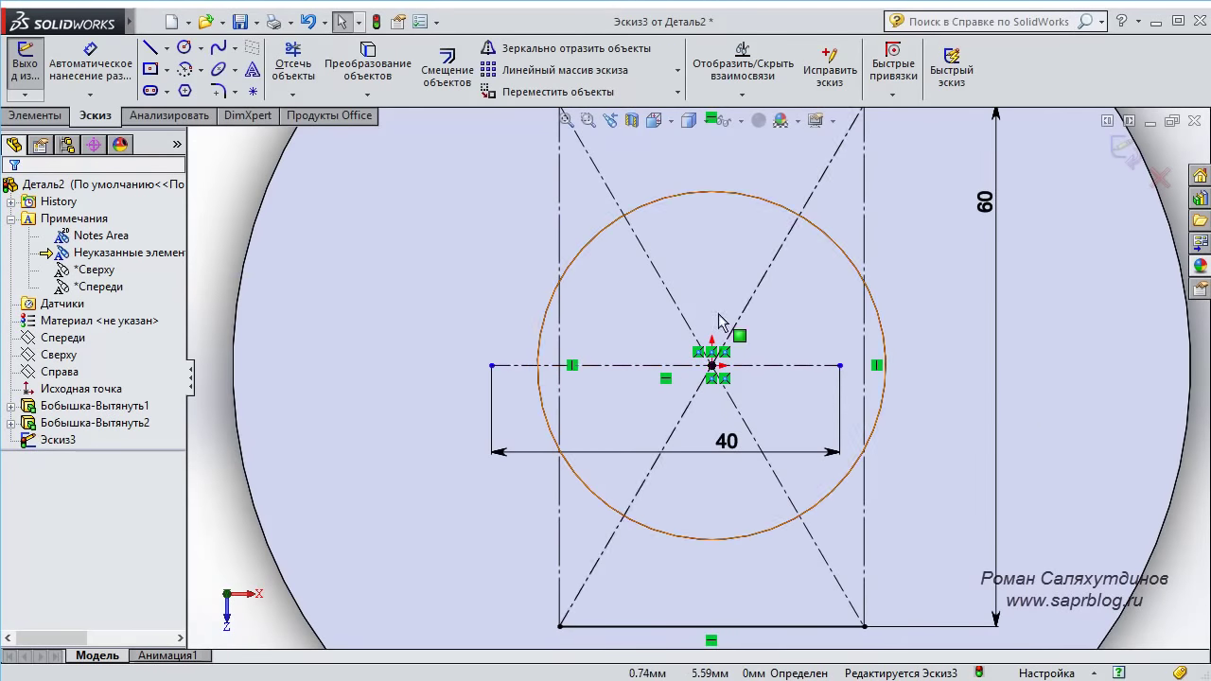
{"action": "scroll", "coordinate": [653, 388], "scroll_direction": "down", "scroll_amount": 2}
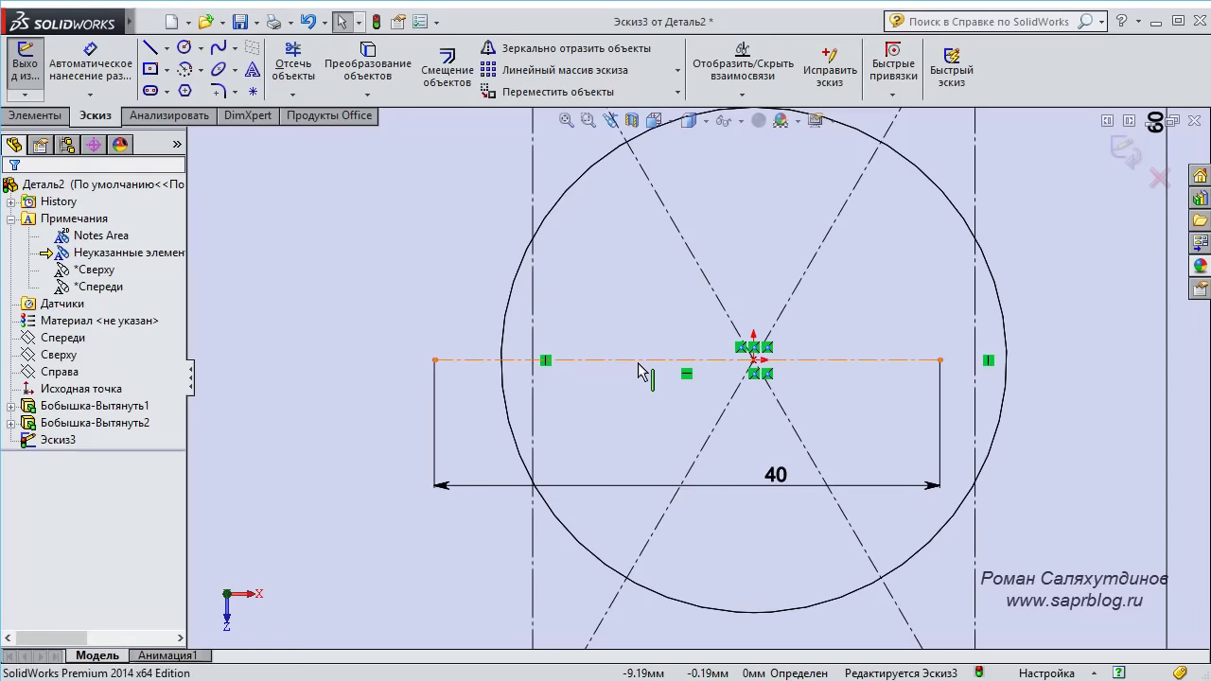
Make the 40 mm construction line's midpoint coincident with the sketch origin.
{"action": "right_click", "coordinate": [638, 369]}
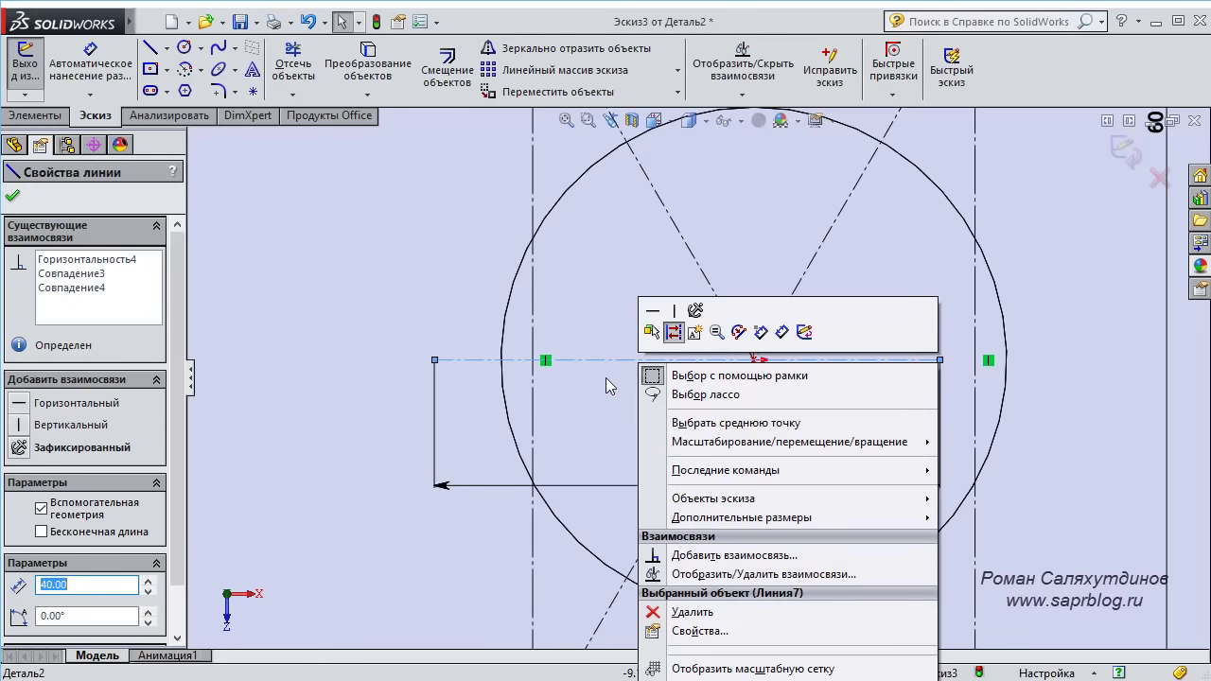
{"action": "right_click", "coordinate": [608, 359]}
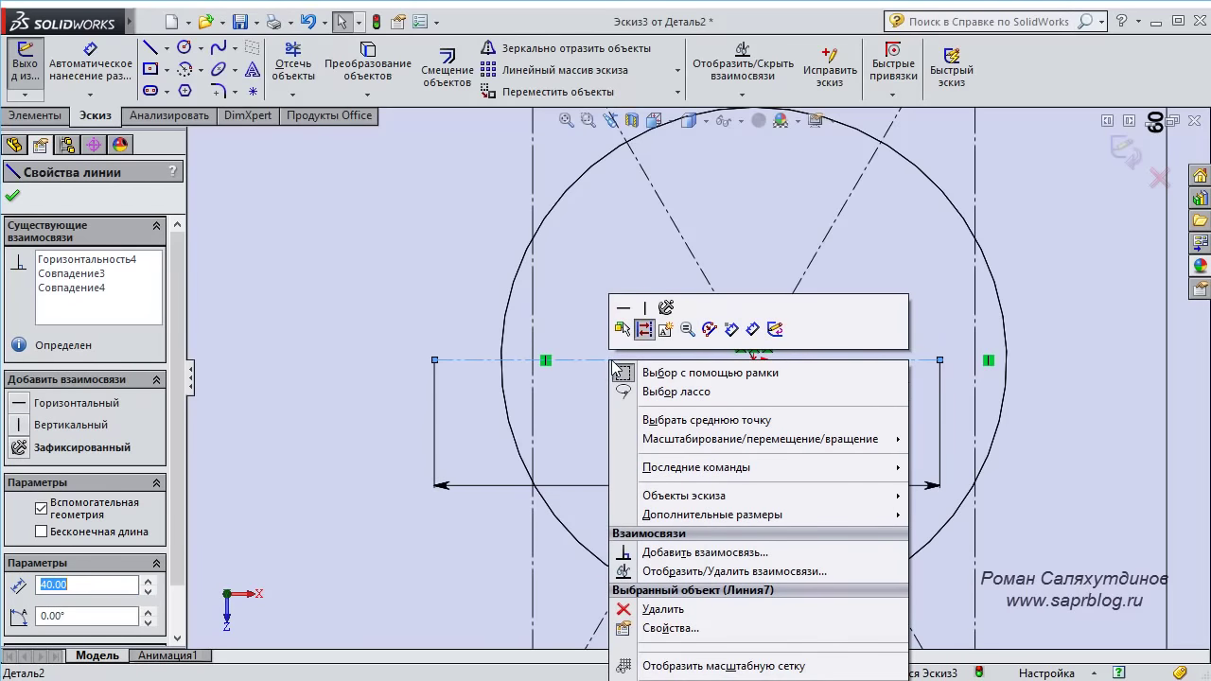
{"action": "left_click", "coordinate": [713, 420]}
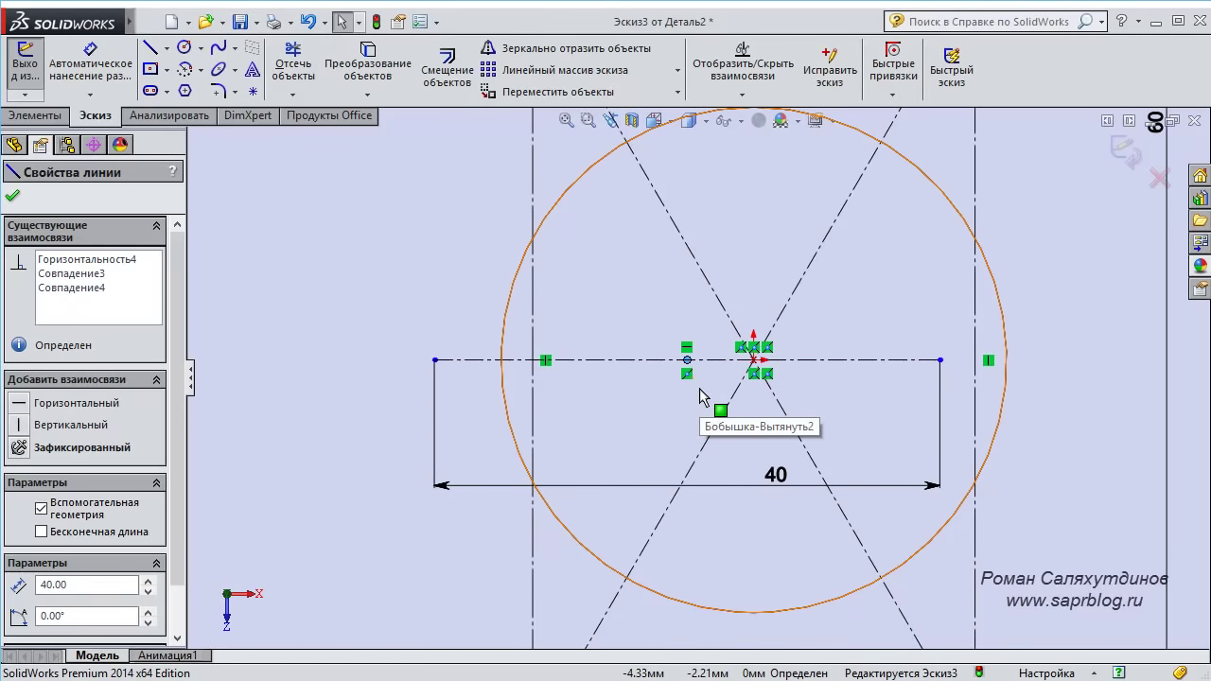
{"action": "left_click", "coordinate": [754, 363]}
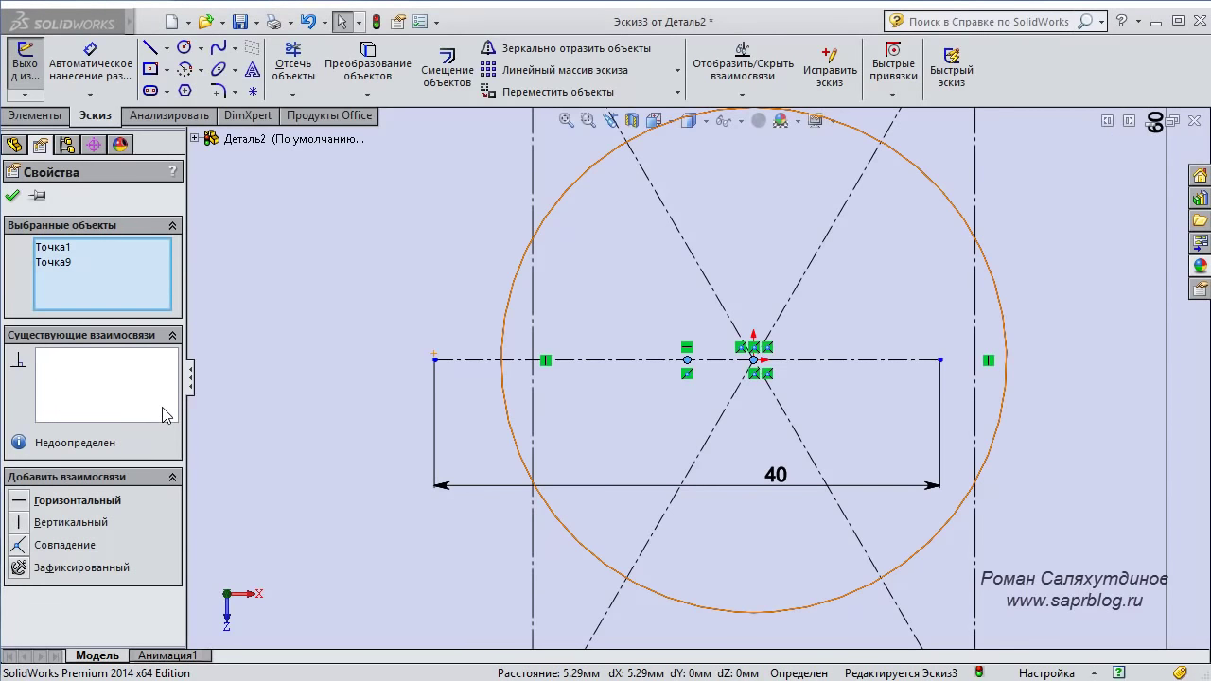
{"action": "left_click", "coordinate": [19, 546]}
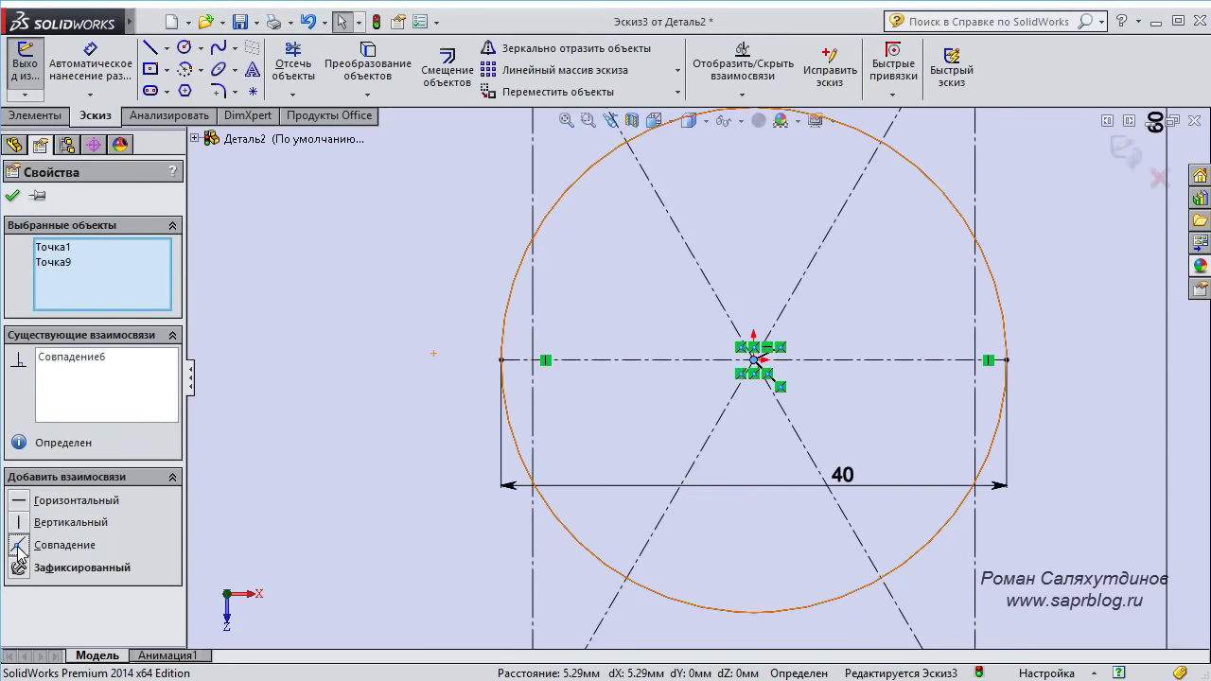
{"action": "left_click", "coordinate": [13, 196]}
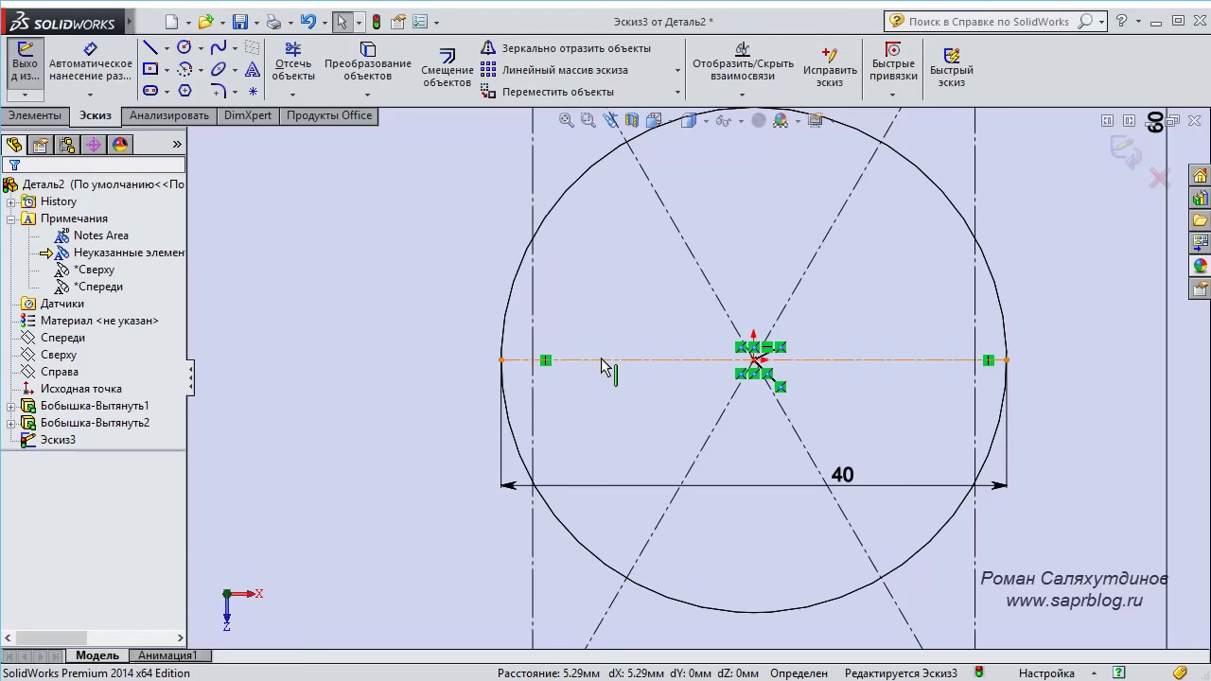
{"action": "scroll", "coordinate": [563, 426], "scroll_direction": "up", "scroll_amount": 3}
{"action": "scroll", "coordinate": [563, 426], "scroll_direction": "up", "scroll_amount": 2}
{"action": "right_click_drag", "start_coordinate": [551, 331], "coordinate": [464, 330]}
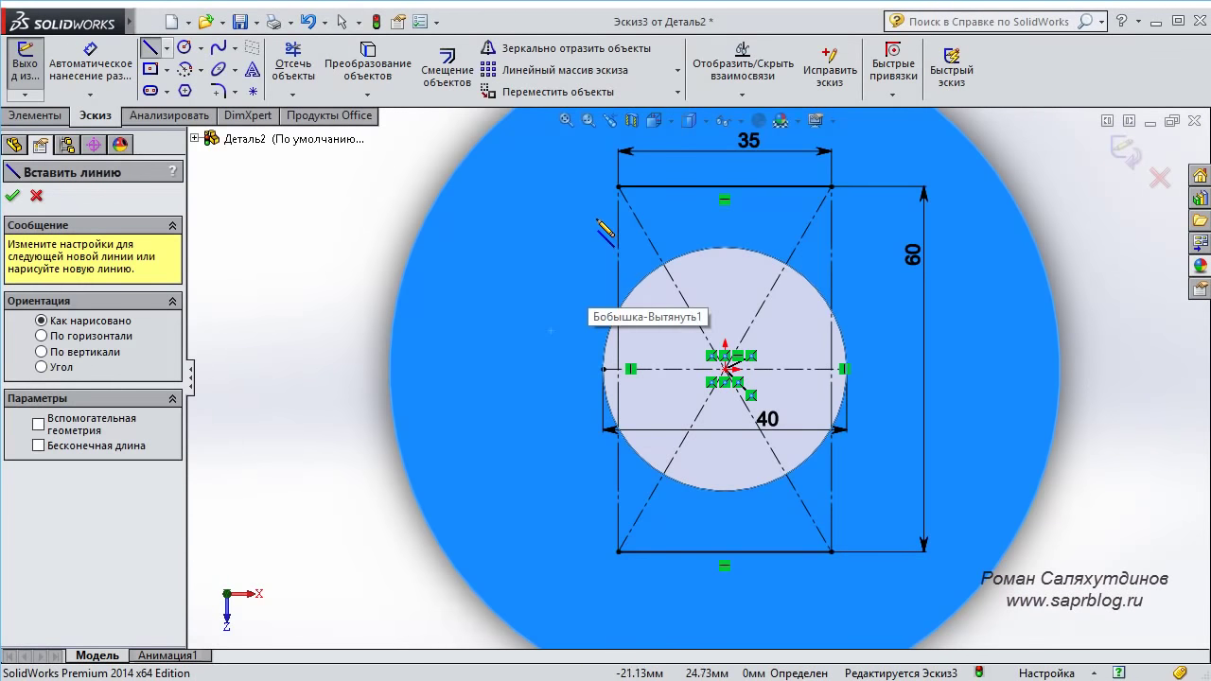
Draw the left side lines from the top-left corner to the circle's left point to the bottom-left corner.
{"action": "scroll", "coordinate": [606, 218], "scroll_direction": "down", "scroll_amount": 1}
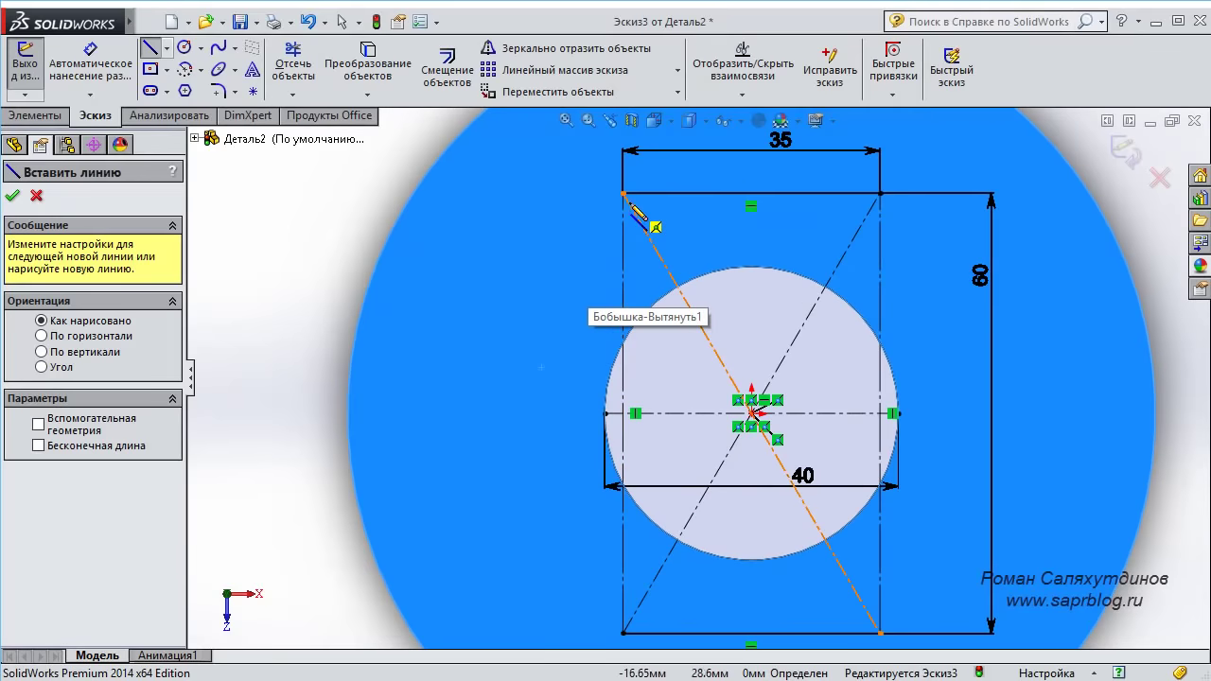
{"action": "left_click", "coordinate": [622, 193]}
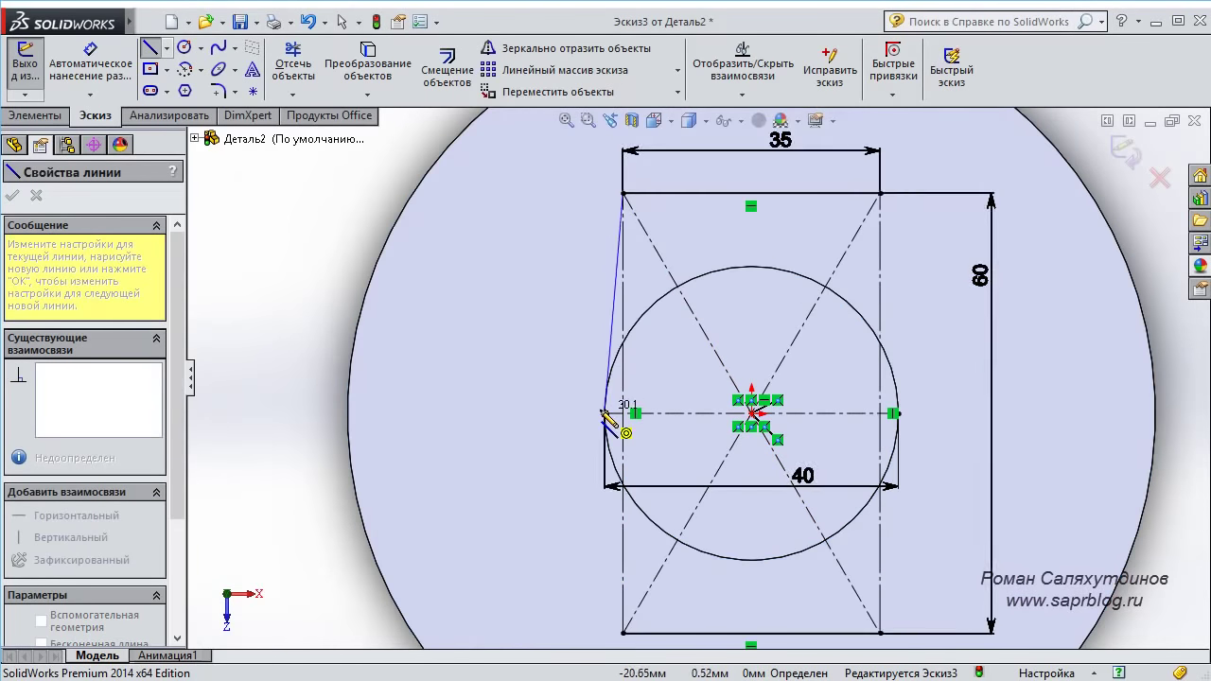
{"action": "scroll", "coordinate": [587, 412], "scroll_direction": "down", "scroll_amount": 1}
{"action": "left_click", "coordinate": [611, 412]}
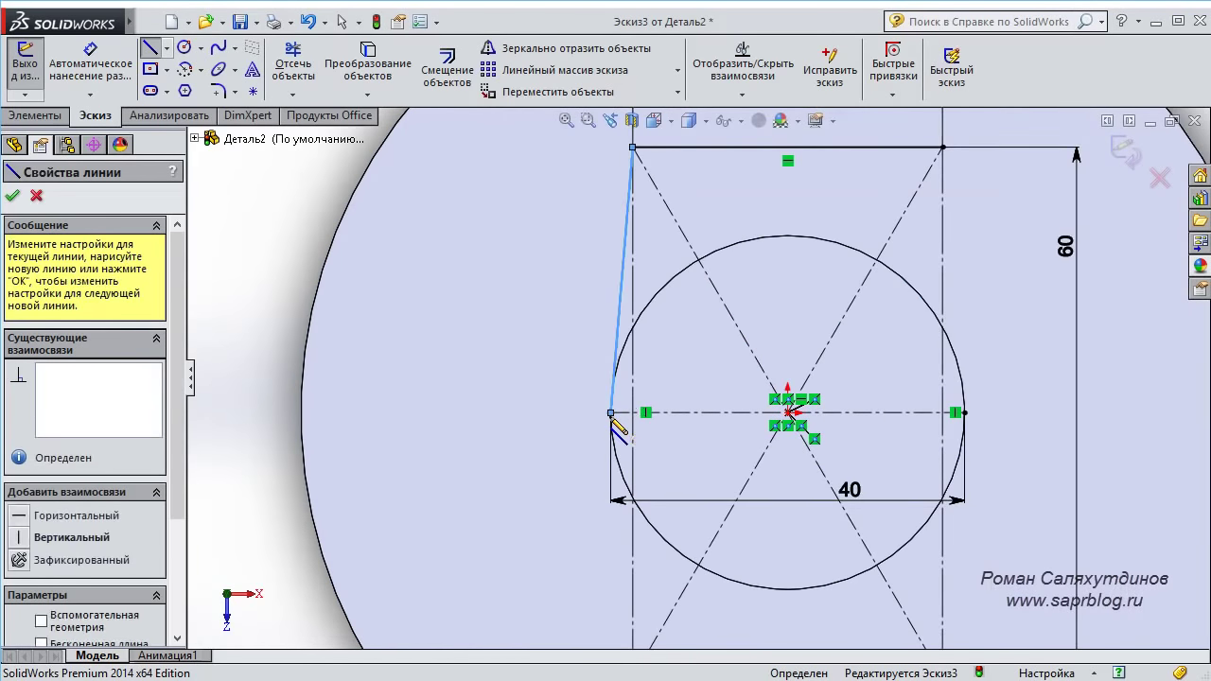
{"action": "scroll", "coordinate": [563, 461], "scroll_direction": "up", "scroll_amount": 1}
{"action": "double_click", "coordinate": [652, 585]}
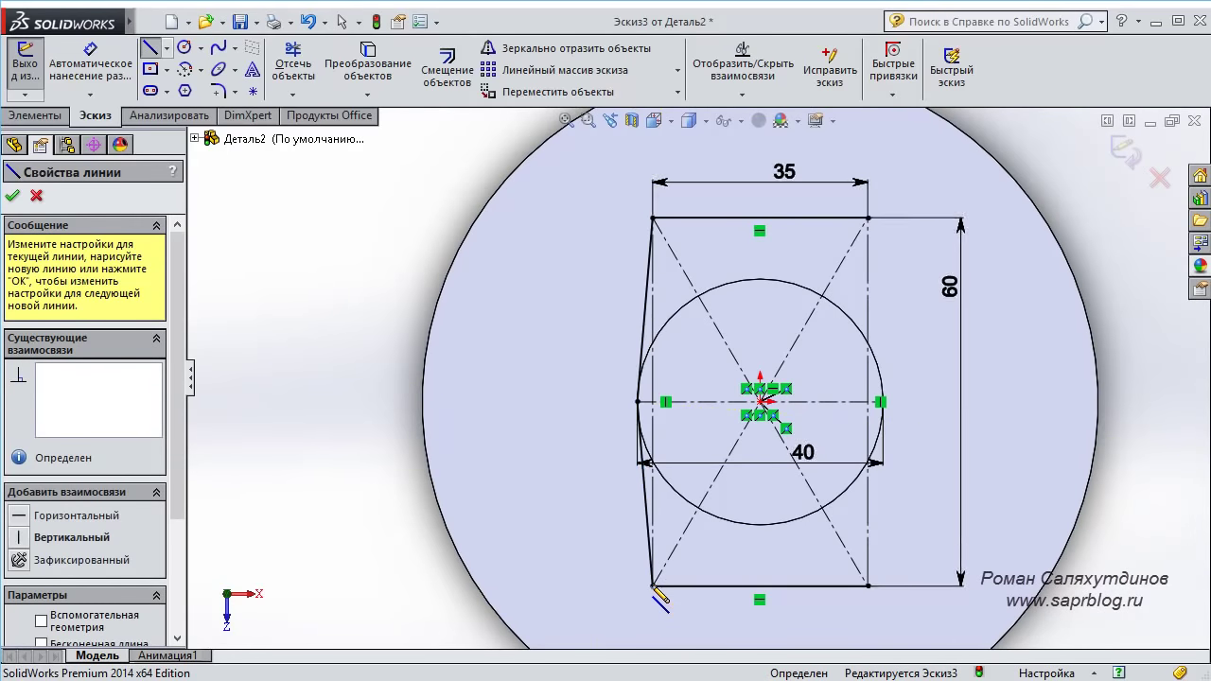
Draw the right side lines from the top-right corner to the circle's right point to the bottom-right corner.
{"action": "left_click", "coordinate": [867, 218]}
{"action": "scroll", "coordinate": [898, 391], "scroll_direction": "down", "scroll_amount": 3}
{"action": "scroll", "coordinate": [889, 403], "scroll_direction": "down", "scroll_amount": 2}
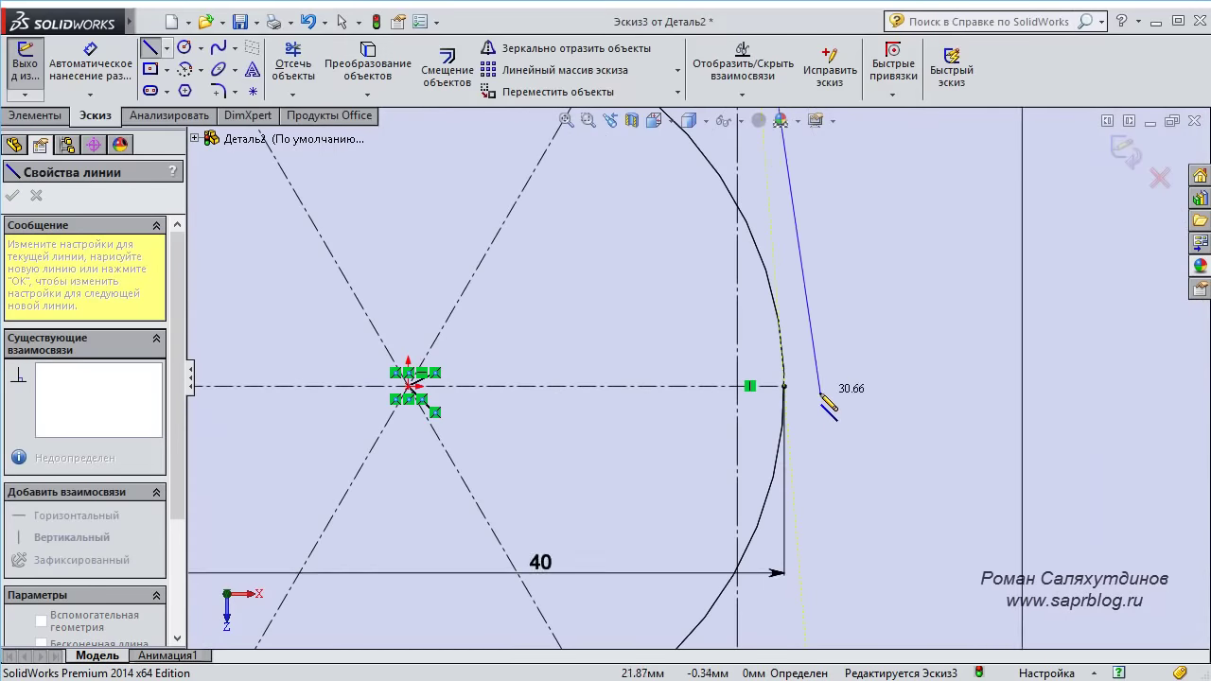
{"action": "left_click", "coordinate": [785, 387]}
{"action": "scroll", "coordinate": [792, 390], "scroll_direction": "up", "scroll_amount": 2}
{"action": "scroll", "coordinate": [793, 388], "scroll_direction": "up", "scroll_amount": 3}
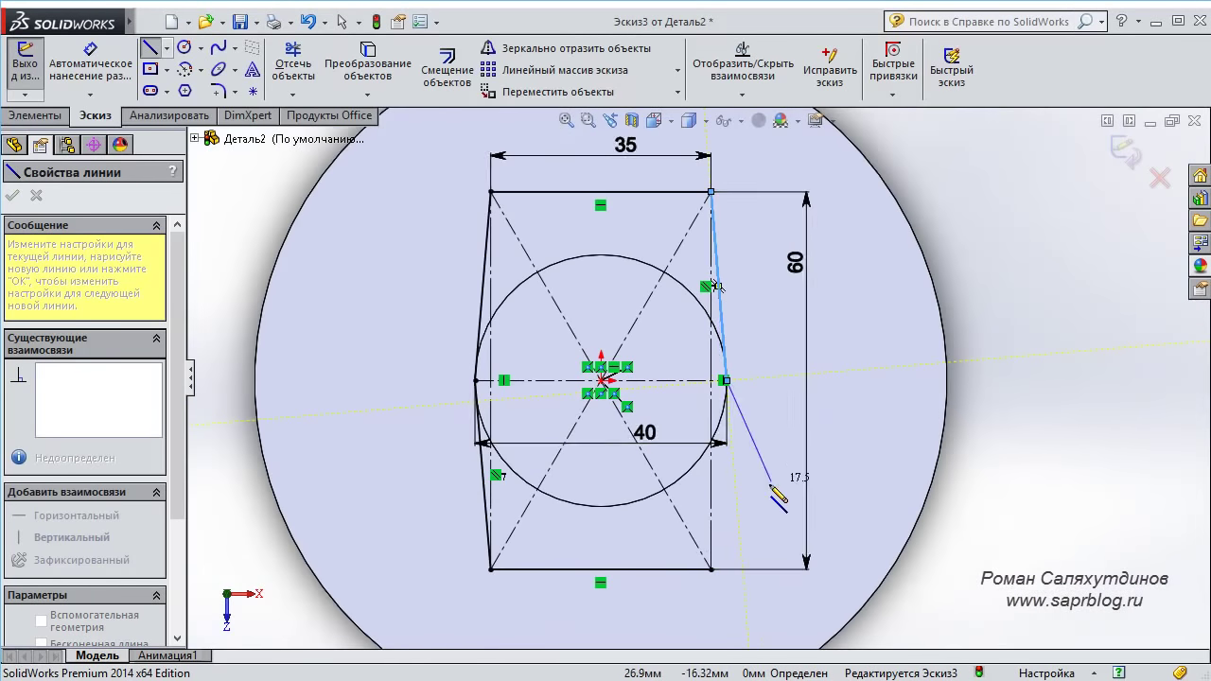
{"action": "left_click", "coordinate": [712, 570]}
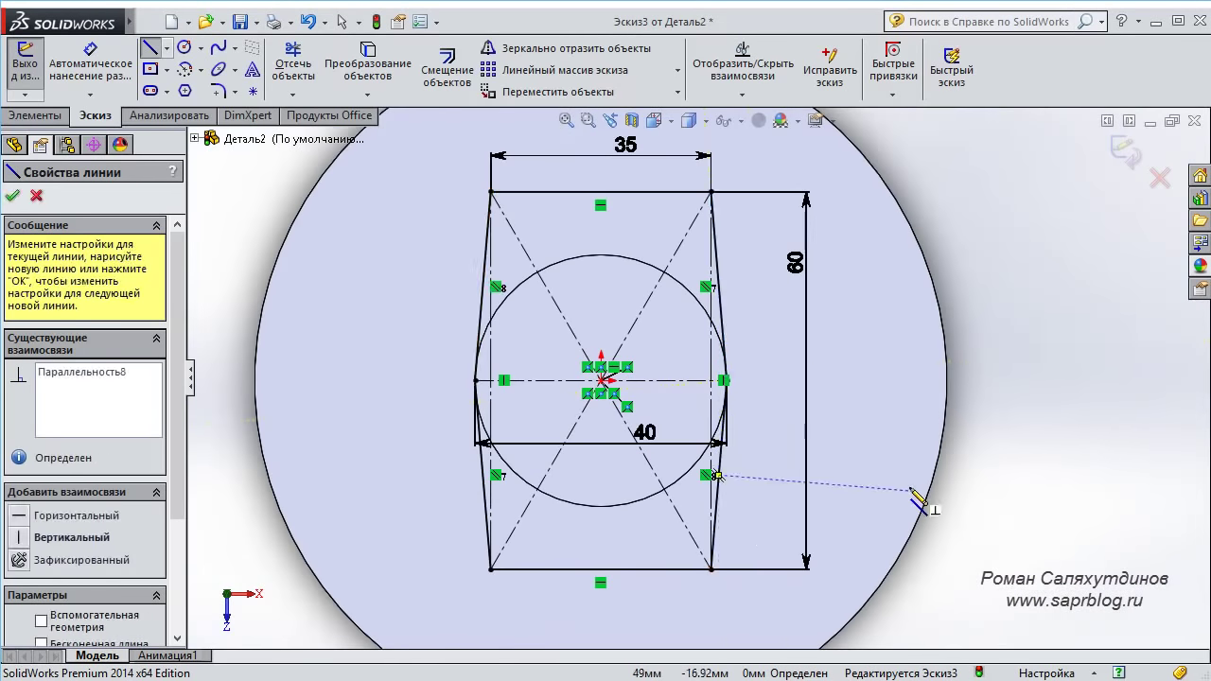
{"action": "key", "text": "Escape"}
{"action": "mouse_move", "coordinate": [843, 487]}
{"action": "middle_mouse_down"}
{"action": "mouse_move", "coordinate": [773, 433]}
{"action": "mouse_move", "coordinate": [830, 338]}
{"action": "mouse_move", "coordinate": [809, 391]}
{"action": "middle_mouse_up"}
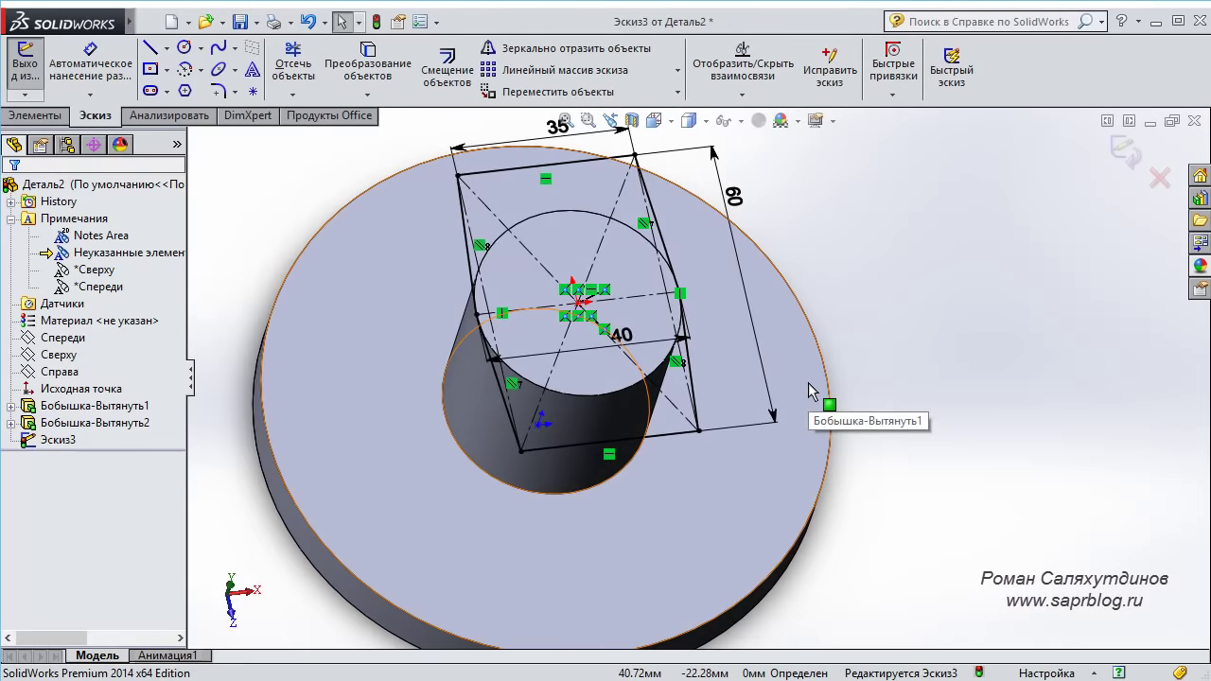
{"action": "key", "text": "ctrl+8"}
{"action": "scroll", "coordinate": [757, 397], "scroll_direction": "up", "scroll_amount": 2}
{"action": "scroll", "coordinate": [681, 417], "scroll_direction": "up", "scroll_amount": 2}
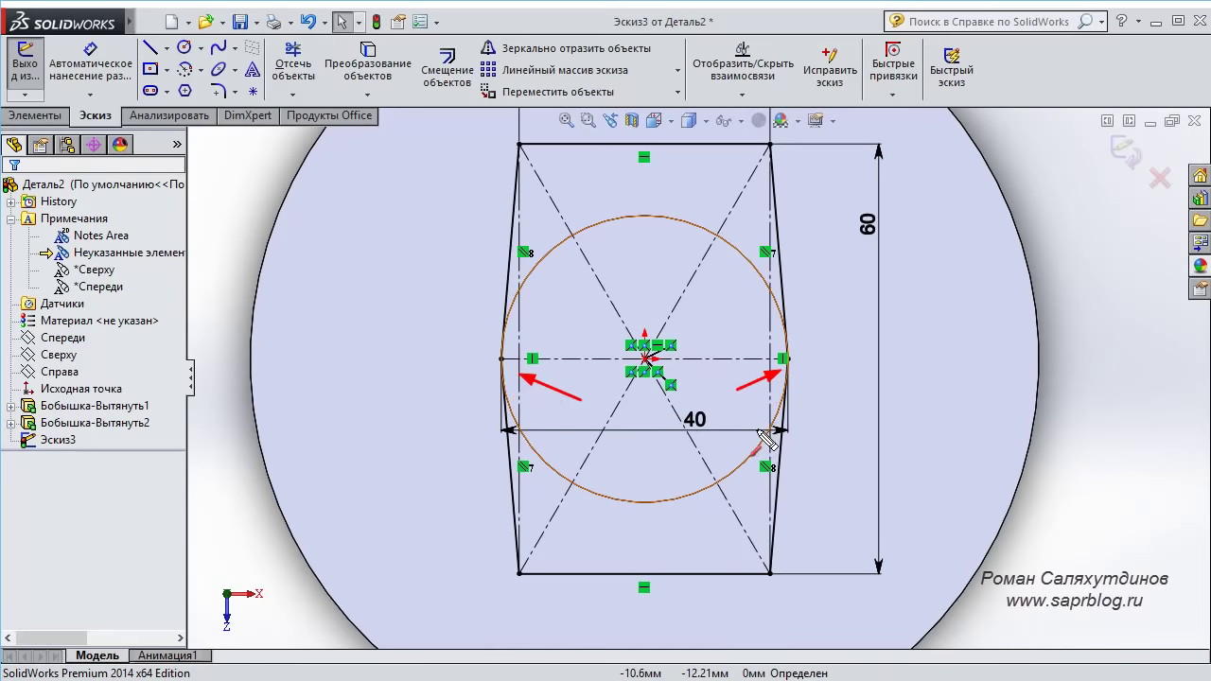
{"action": "mouse_move", "coordinate": [422, 322]}
{"action": "right_mouse_down"}
{"action": "mouse_move", "coordinate": [407, 355]}
{"action": "mouse_move", "coordinate": [465, 372]}
{"action": "right_mouse_up"}
Fillet the left and right side vertices of Эскиз3 with 50 mm sketch fillets.
{"action": "right_click_drag", "start_coordinate": [445, 314], "coordinate": [478, 376]}
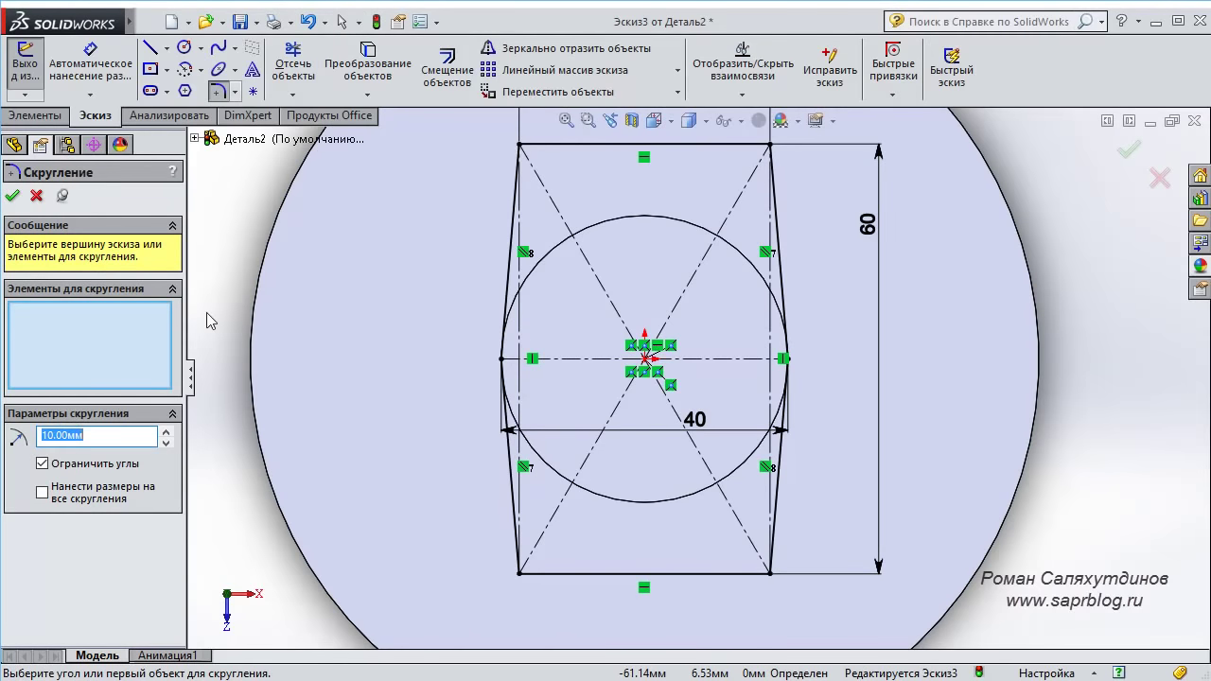
{"action": "scroll", "coordinate": [495, 406], "scroll_direction": "down", "scroll_amount": 1}
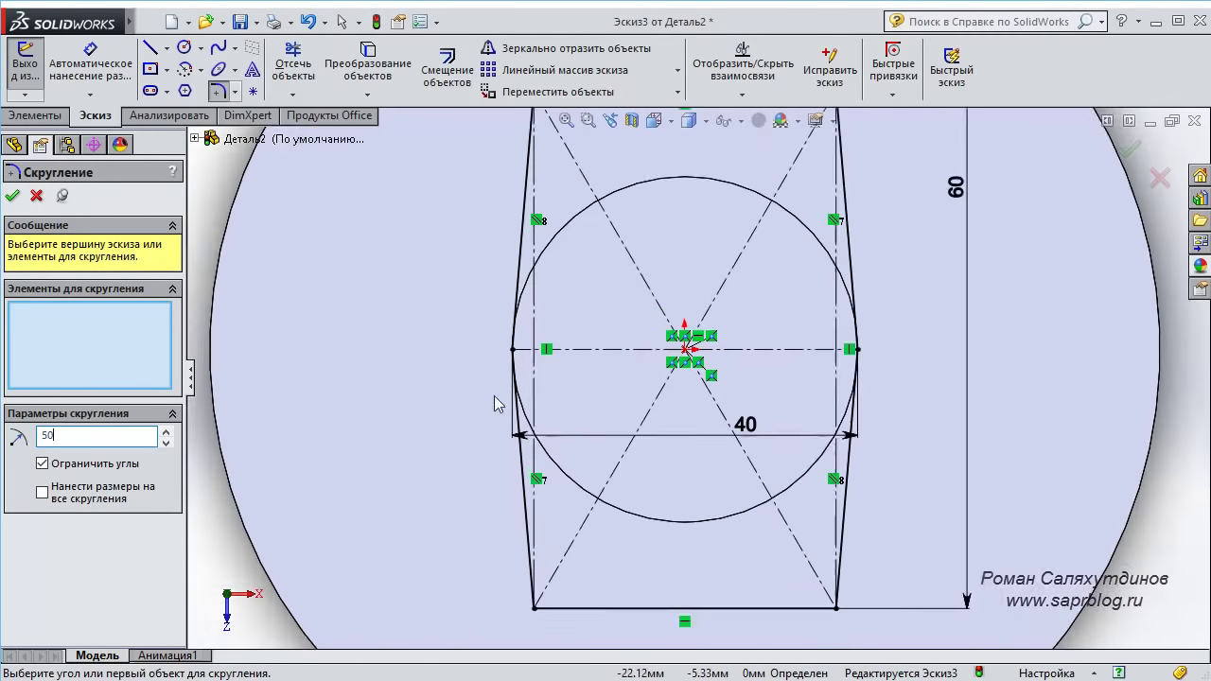
{"action": "scroll", "coordinate": [519, 359], "scroll_direction": "down", "scroll_amount": 1}
{"action": "scroll", "coordinate": [527, 344], "scroll_direction": "down", "scroll_amount": 1}
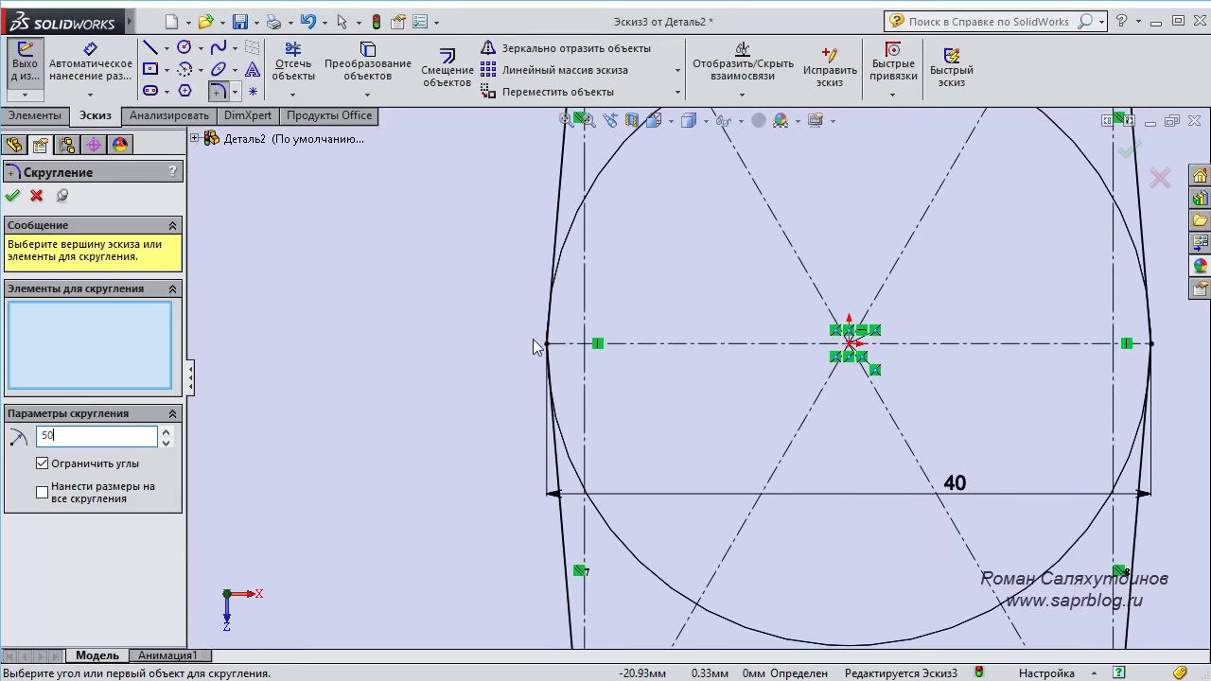
{"action": "left_click", "coordinate": [549, 346]}
{"action": "scroll", "coordinate": [622, 365], "scroll_direction": "up", "scroll_amount": 1}
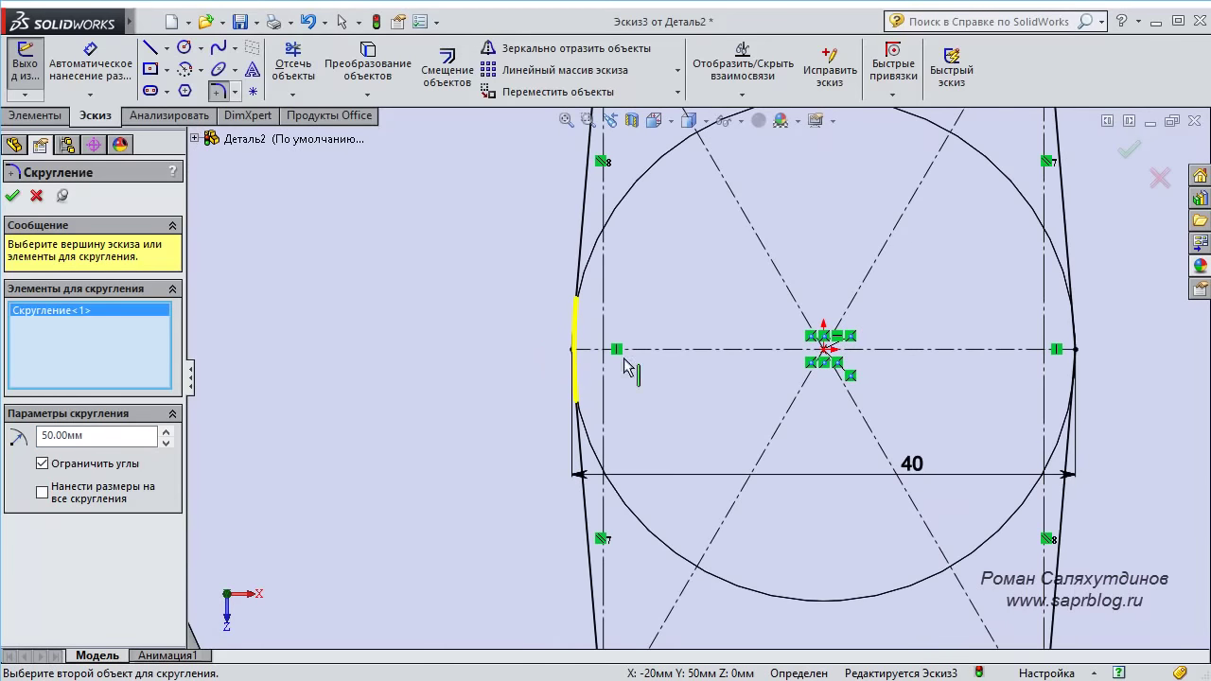
{"action": "left_click", "coordinate": [1073, 349]}
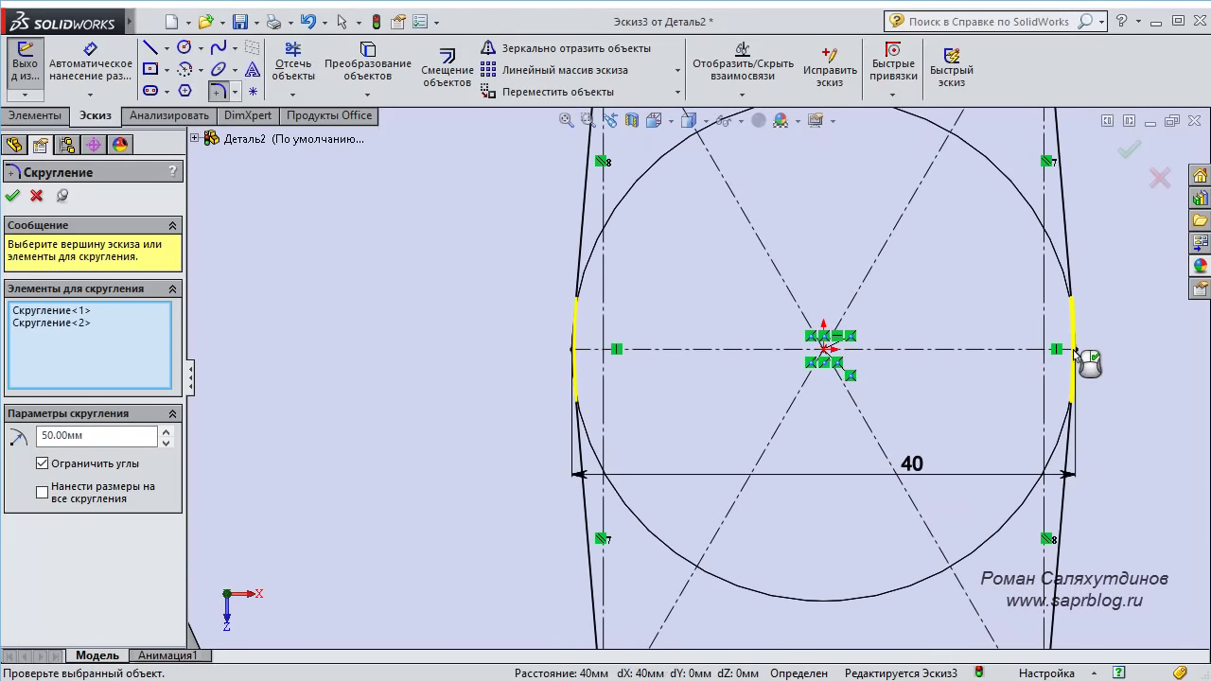
{"action": "key", "text": "Return"}
{"action": "scroll", "coordinate": [1076, 351], "scroll_direction": "up", "scroll_amount": 1}
{"action": "scroll", "coordinate": [922, 505], "scroll_direction": "up", "scroll_amount": 1}
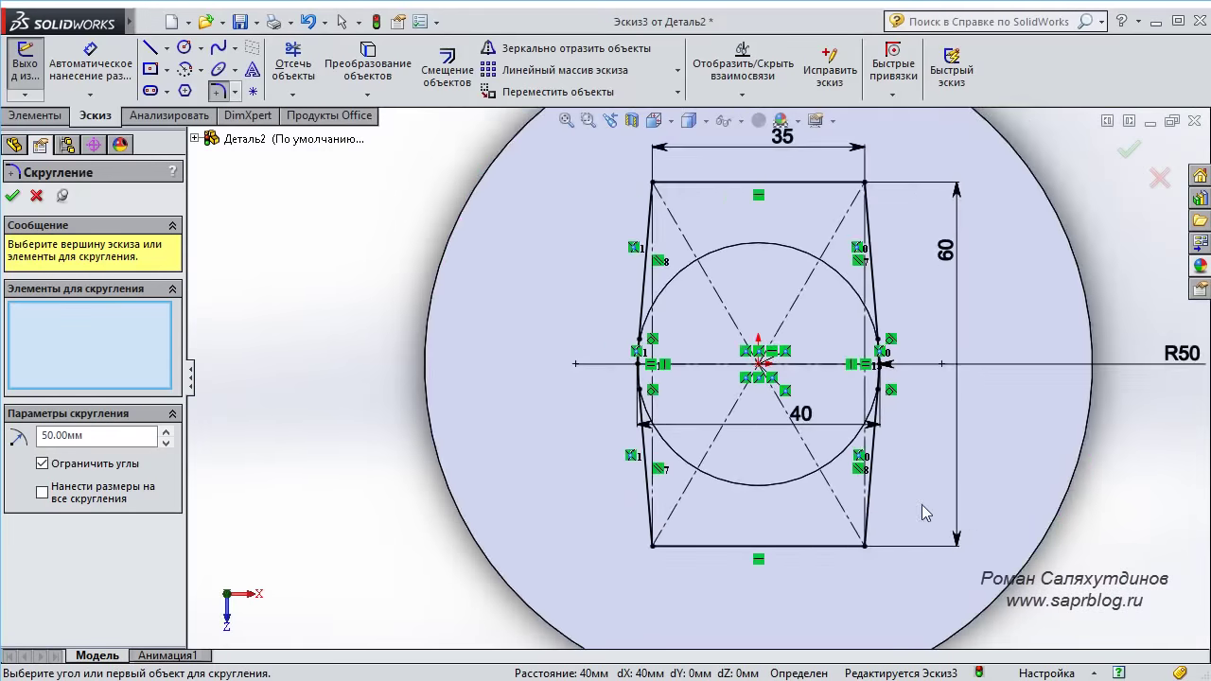
Orbit to inspect the filleted profile in 3D, then return to the Normal To view.
{"action": "middle_click_drag", "start_coordinate": [921, 505], "coordinate": [933, 462]}
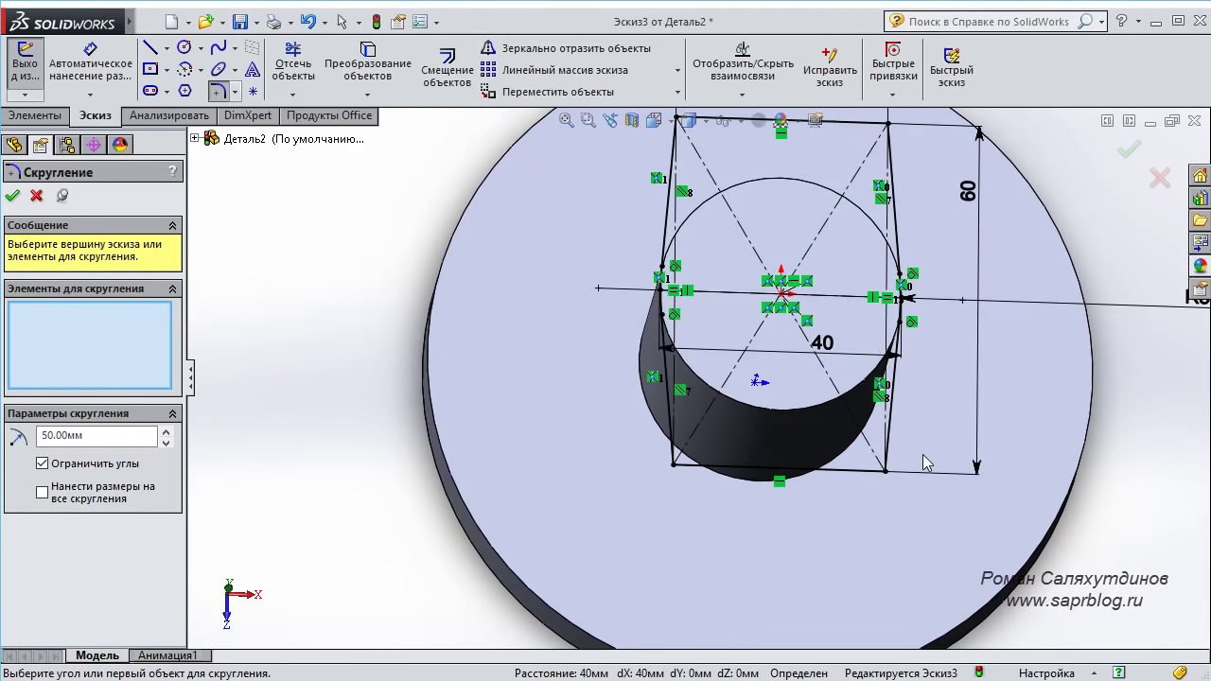
{"action": "scroll", "coordinate": [880, 481], "scroll_direction": "up", "scroll_amount": 1}
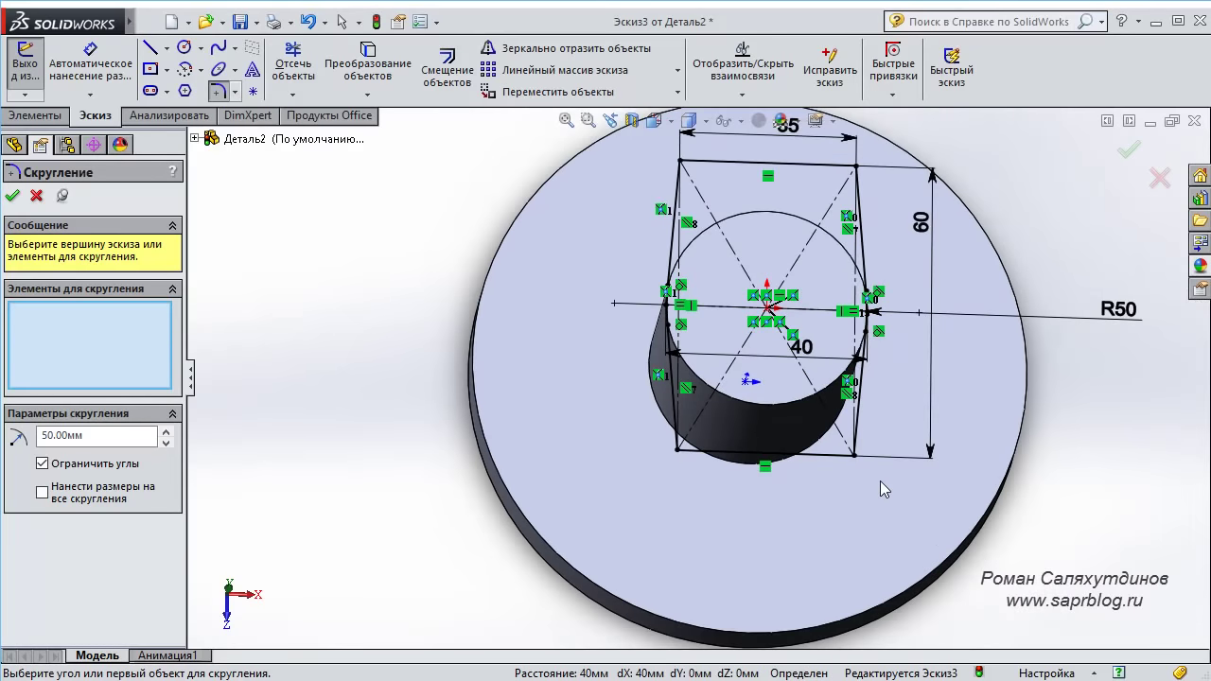
{"action": "key", "text": "ctrl+8"}
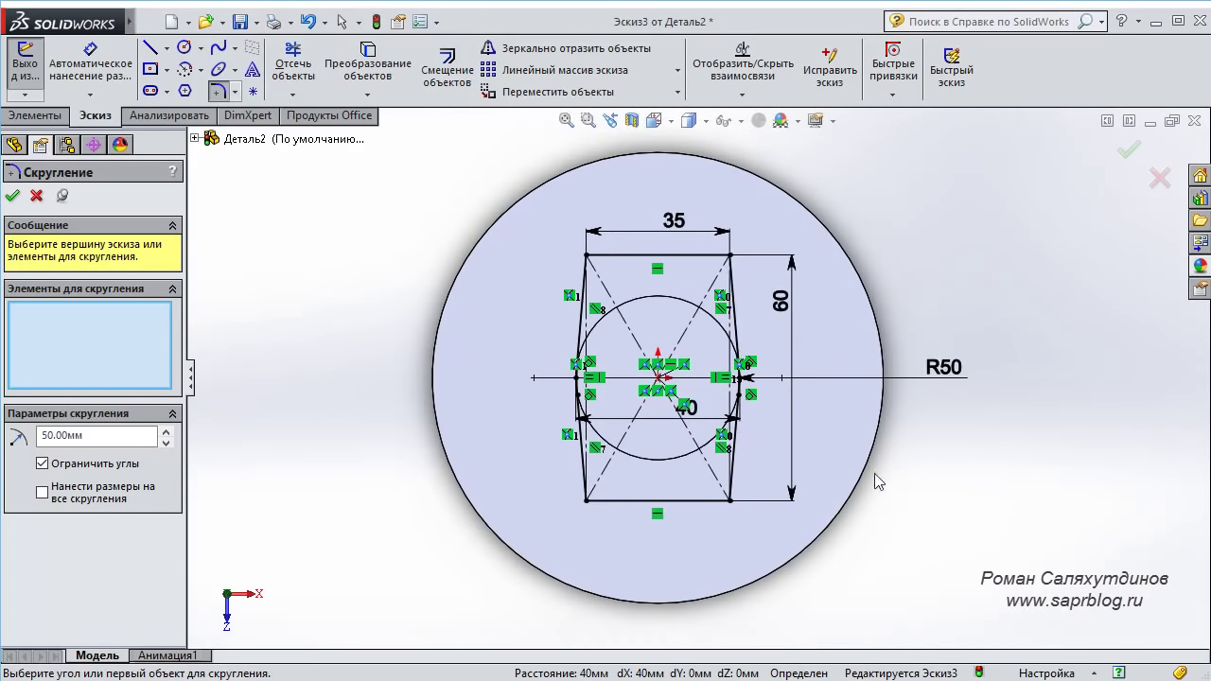
{"action": "scroll", "coordinate": [662, 279], "scroll_direction": "down", "scroll_amount": 1}
{"action": "scroll", "coordinate": [646, 258], "scroll_direction": "down", "scroll_amount": 3}
{"action": "scroll", "coordinate": [643, 302], "scroll_direction": "down", "scroll_amount": 1}
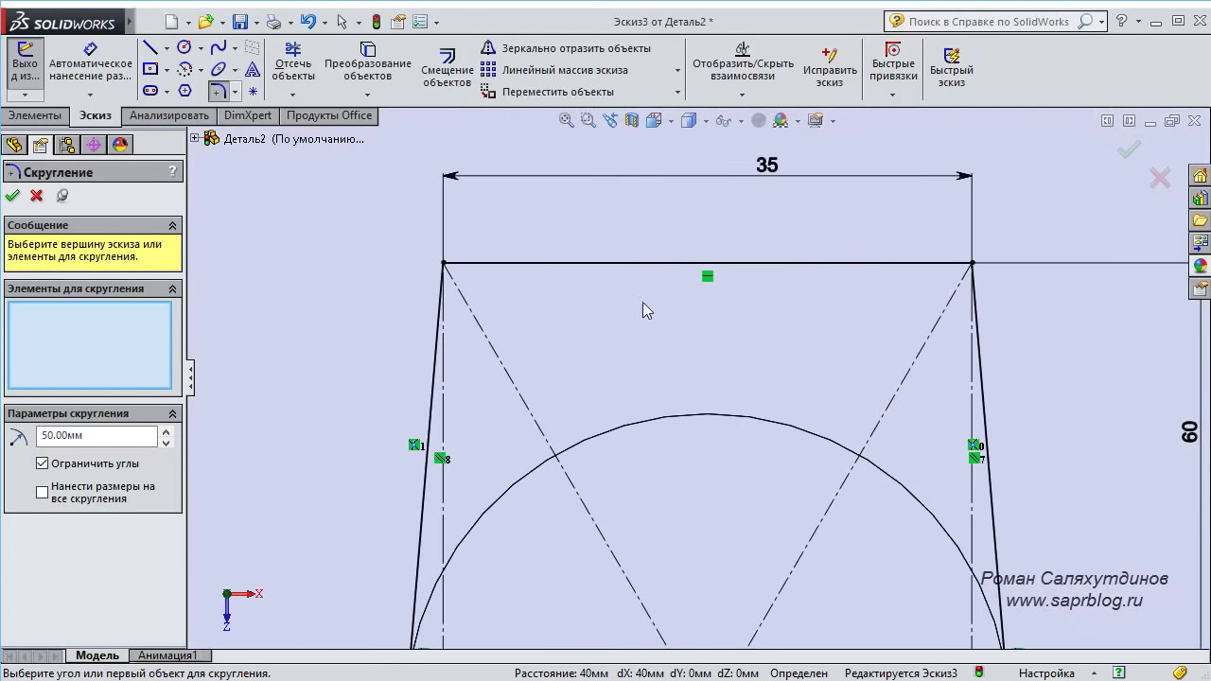
{"action": "scroll", "coordinate": [624, 348], "scroll_direction": "up", "scroll_amount": 2}
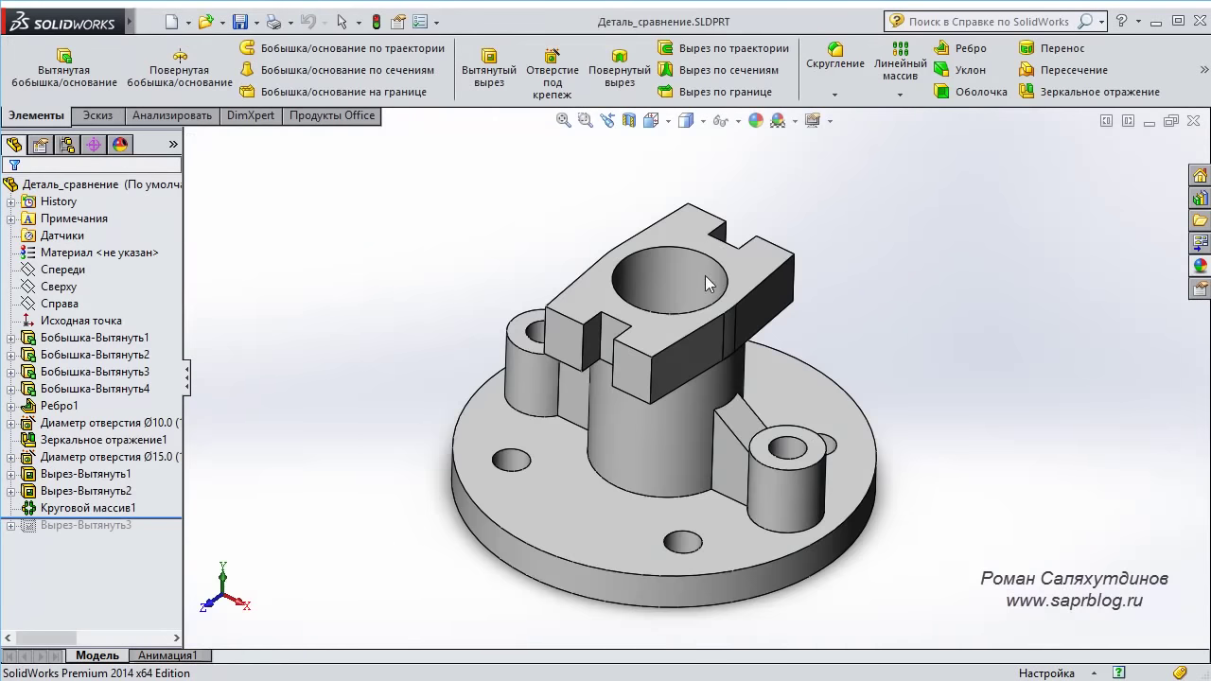
{"action": "scroll", "coordinate": [748, 255], "scroll_direction": "down", "scroll_amount": 2}
{"action": "scroll", "coordinate": [784, 228], "scroll_direction": "down", "scroll_amount": 2}
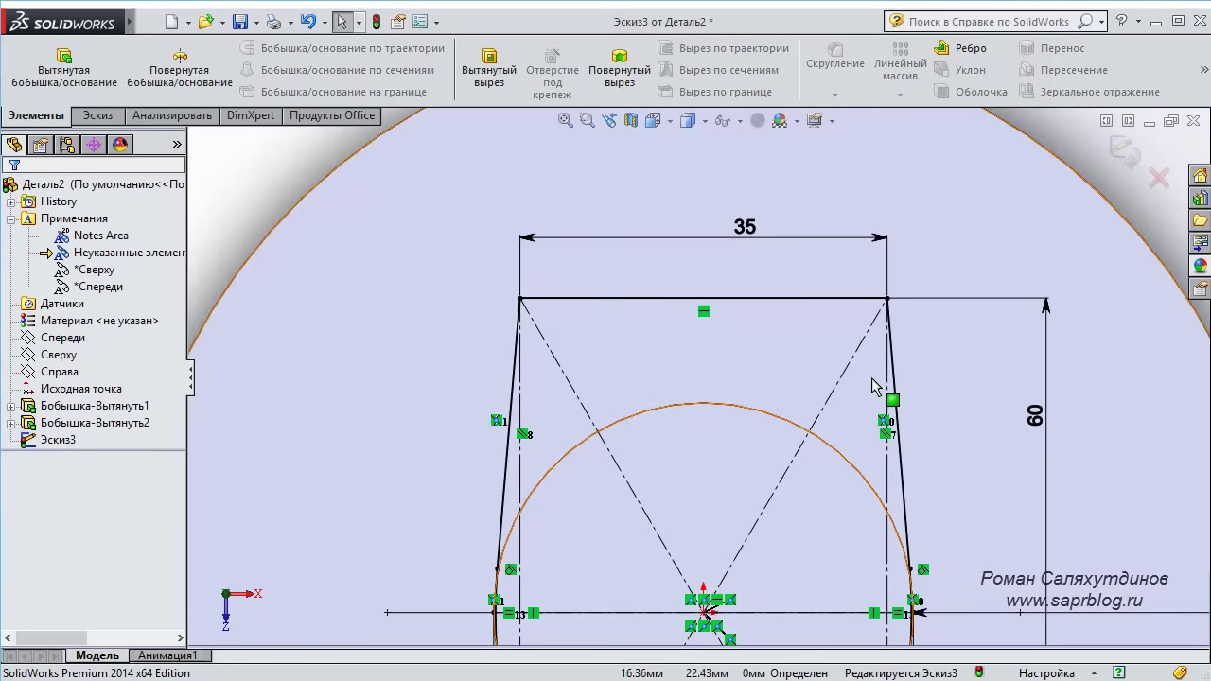
Draw a small corner rectangle hanging from the sketch's top edge.
{"action": "scroll", "coordinate": [899, 379], "scroll_direction": "up", "scroll_amount": 3}
{"action": "scroll", "coordinate": [852, 360], "scroll_direction": "down", "scroll_amount": 2}
{"action": "right_click_drag", "start_coordinate": [929, 269], "coordinate": [951, 310]}
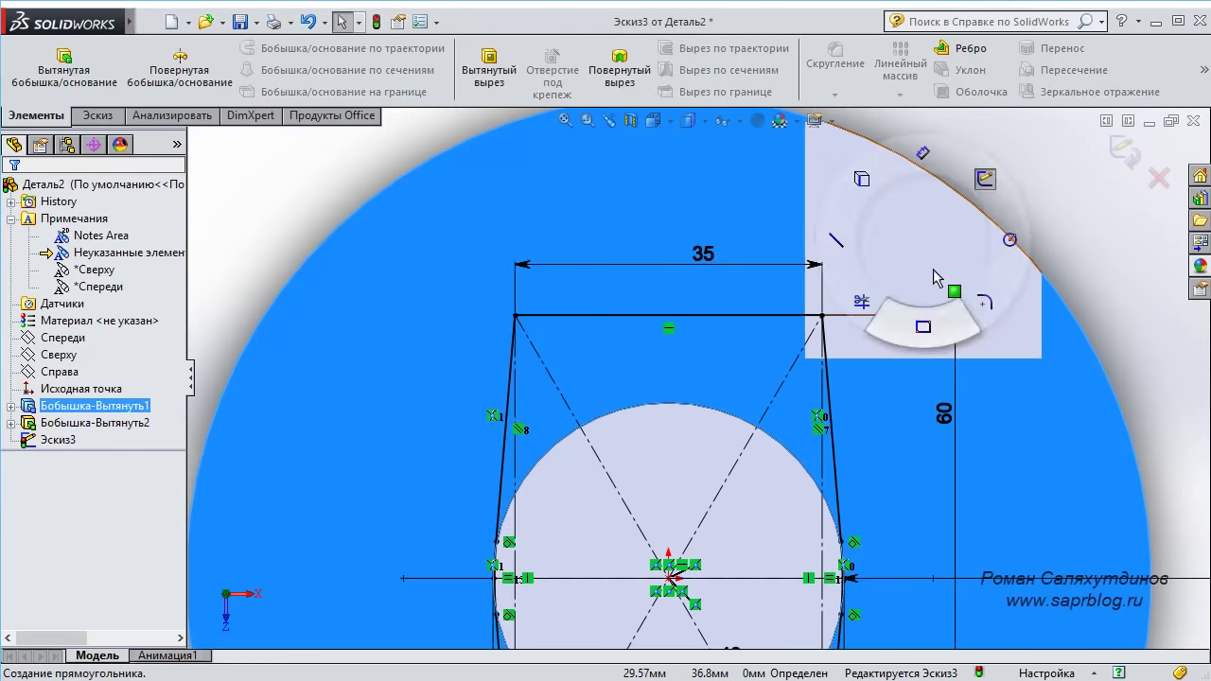
{"action": "scroll", "coordinate": [730, 371], "scroll_direction": "down", "scroll_amount": 2}
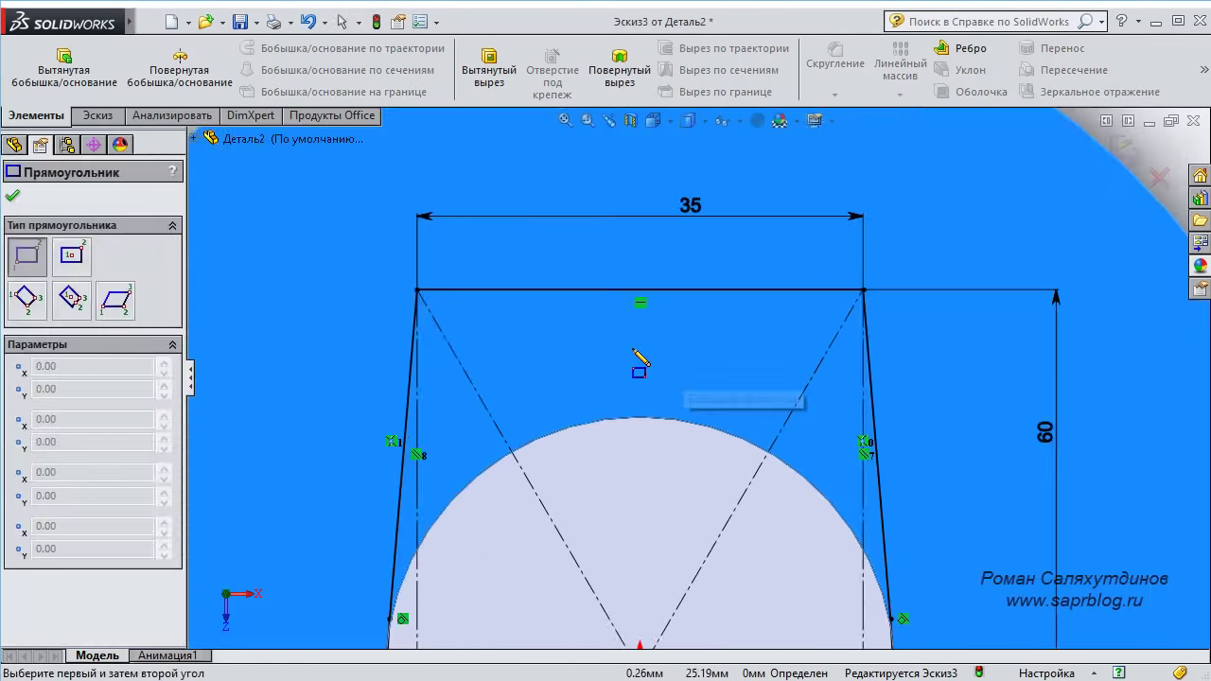
{"action": "left_click", "coordinate": [594, 289]}
{"action": "left_click", "coordinate": [712, 373]}
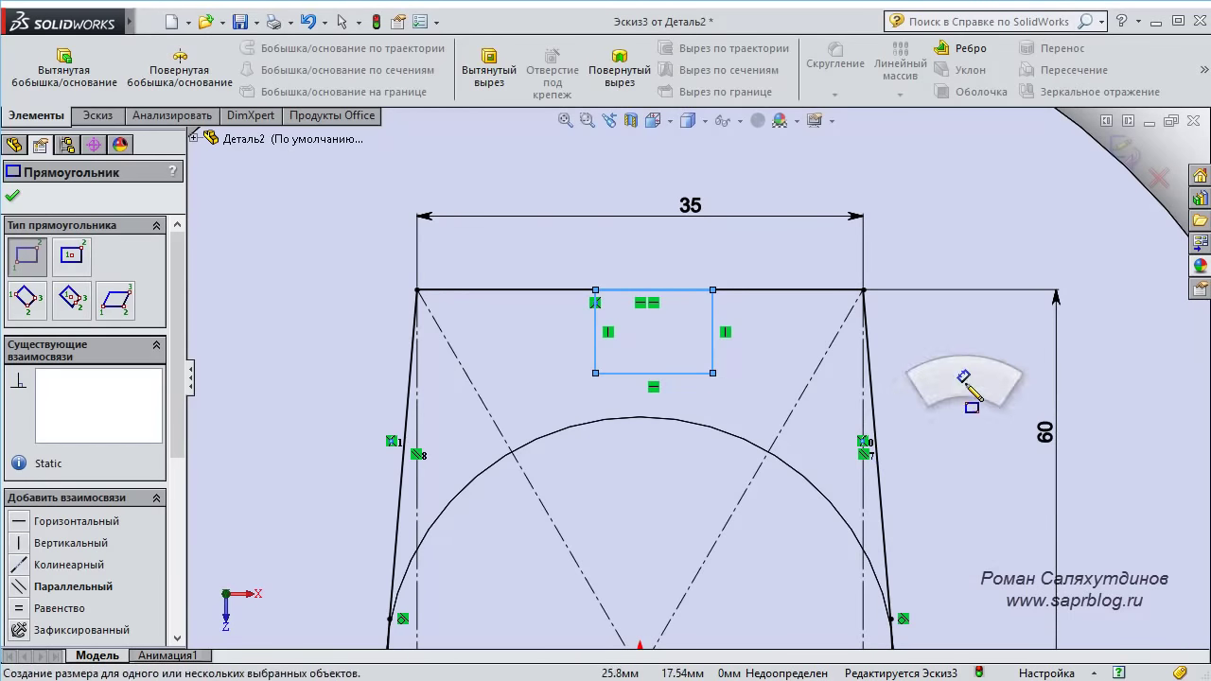
Dimension the small rectangle to 7.5 mm tall and 10 mm wide.
{"action": "right_click_drag", "start_coordinate": [958, 417], "coordinate": [937, 388]}
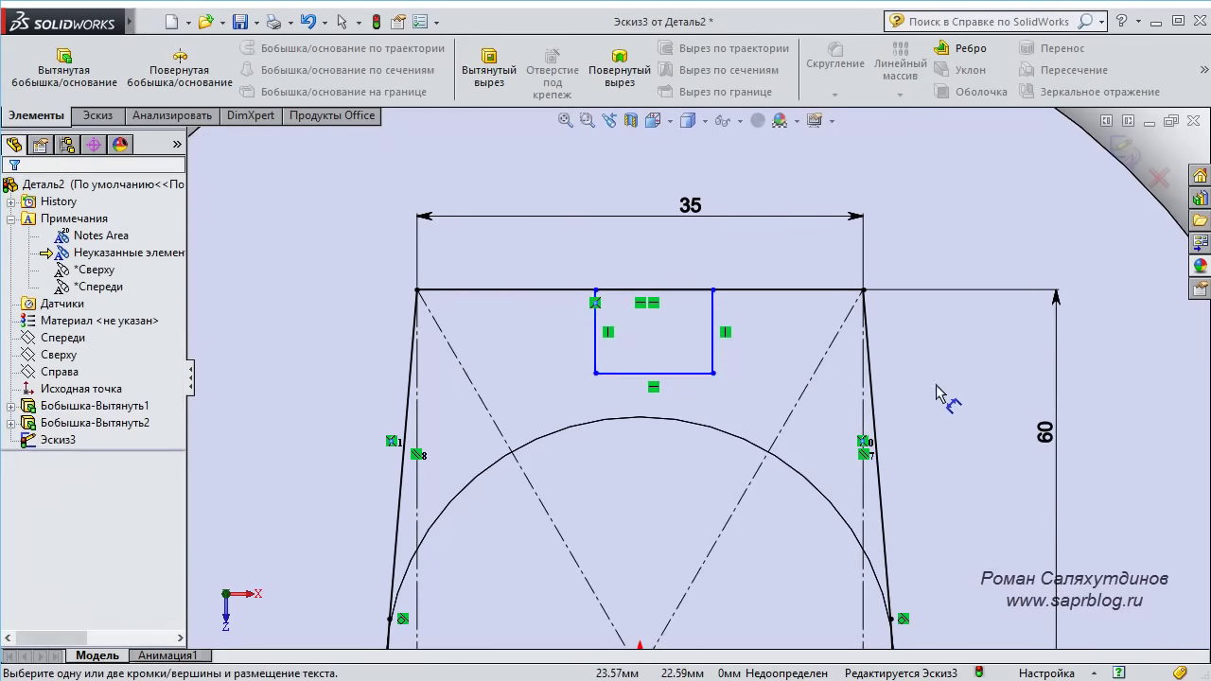
{"action": "left_click", "coordinate": [715, 323]}
{"action": "left_click", "coordinate": [757, 336]}
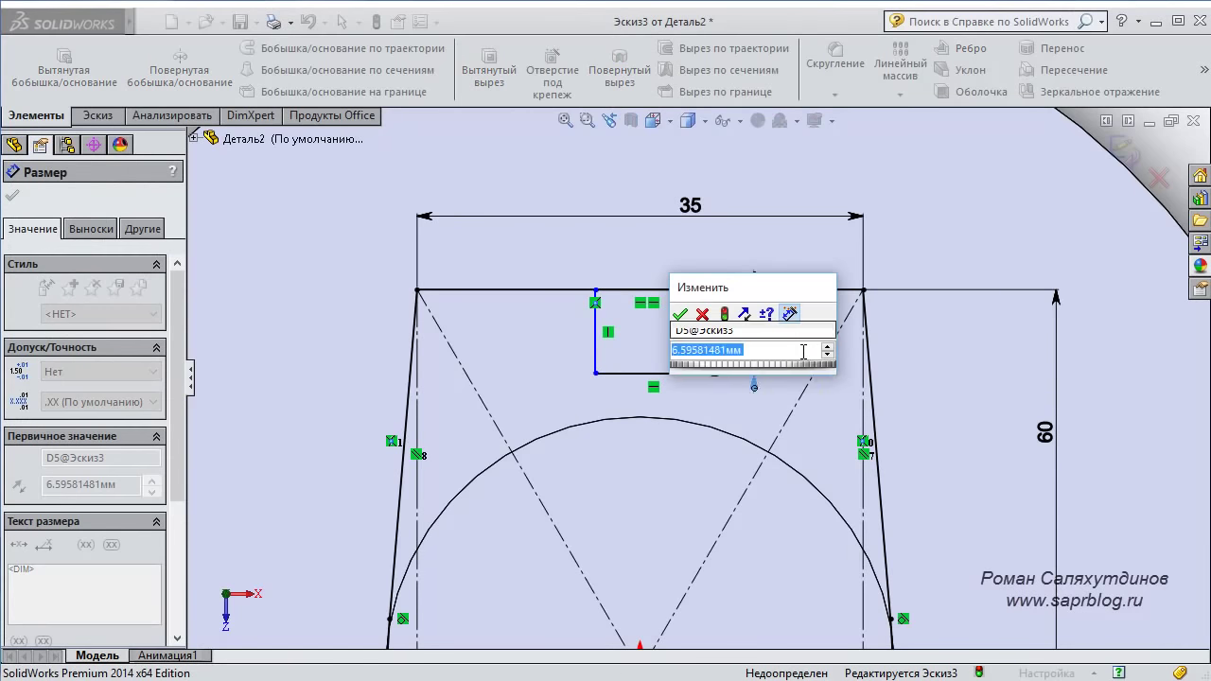
{"action": "type", "text": "7.5"}
{"action": "key", "text": "Return"}
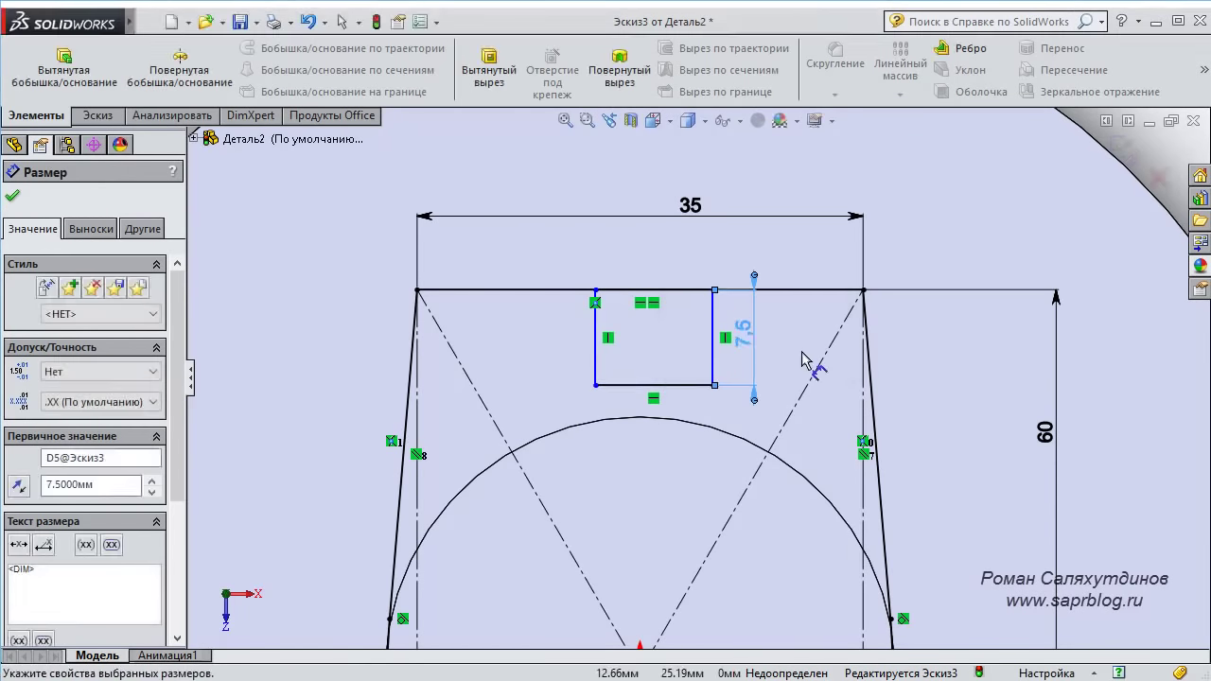
{"action": "left_click", "coordinate": [697, 384]}
{"action": "left_click", "coordinate": [697, 445]}
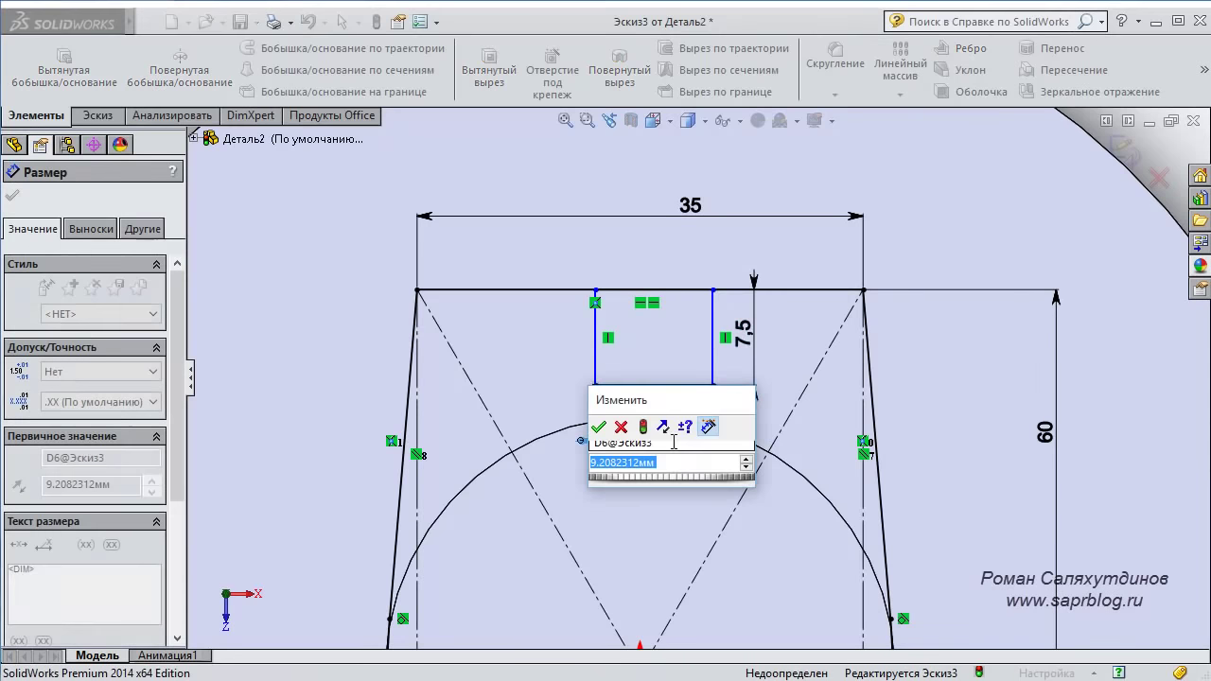
{"action": "type", "text": "10"}
{"action": "key", "text": "Return"}
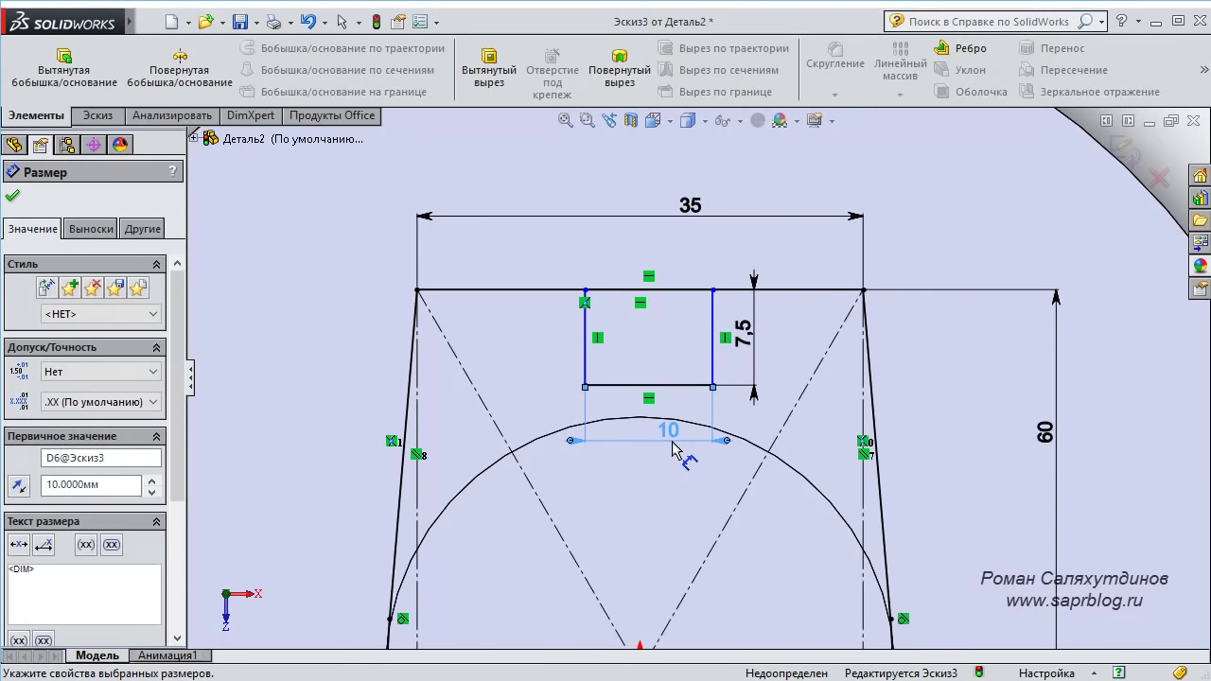
{"action": "key", "text": "Escape"}
{"action": "scroll", "coordinate": [605, 463], "scroll_direction": "down", "scroll_amount": 2}
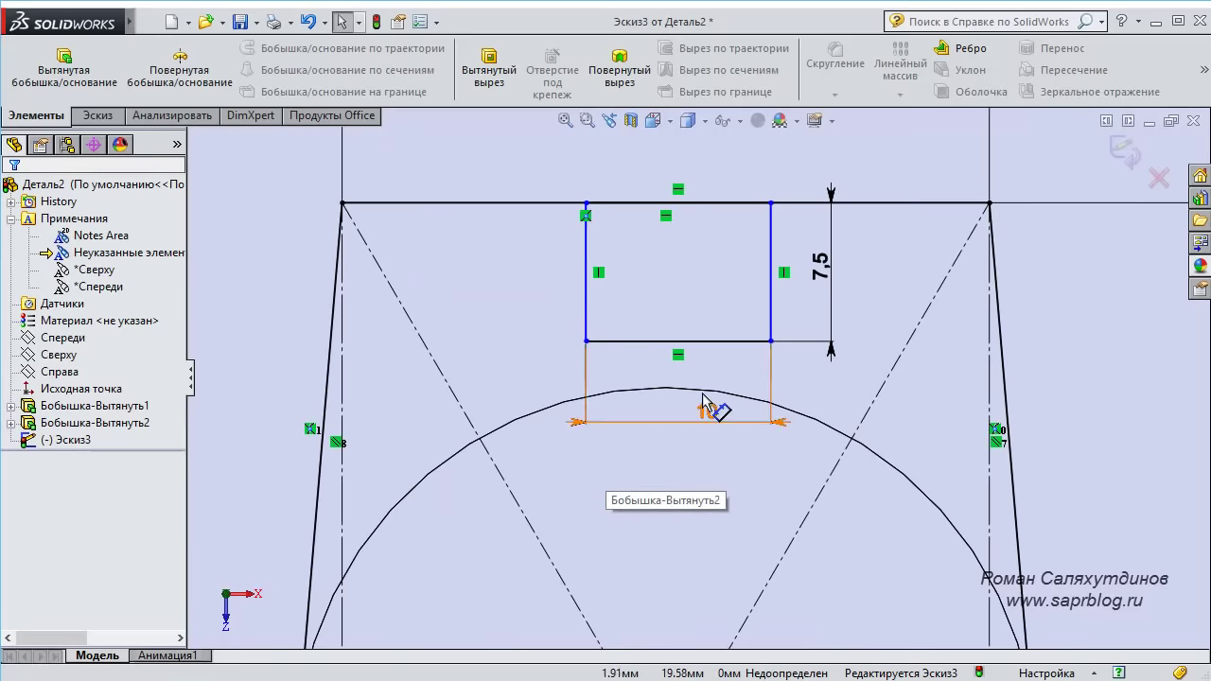
Add a Vertical relation between the small rectangle's bottom-line midpoint and the origin.
{"action": "left_click", "coordinate": [662, 343]}
{"action": "right_click", "coordinate": [661, 342]}
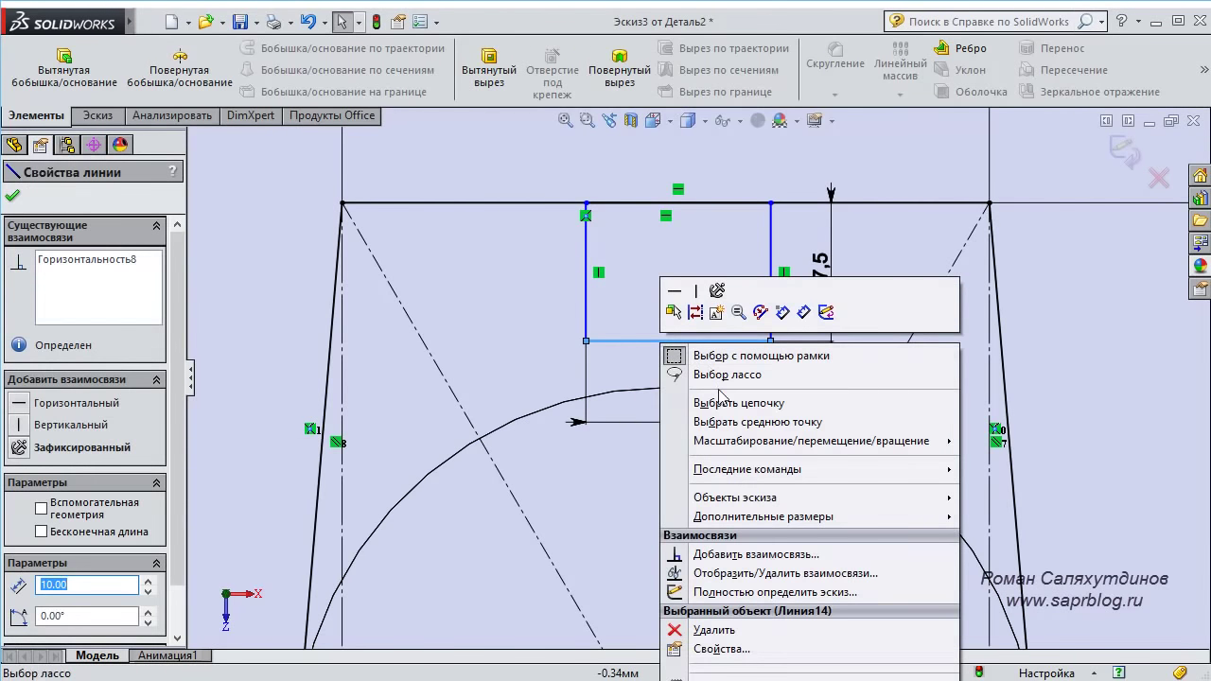
{"action": "left_click", "coordinate": [770, 428]}
{"action": "scroll", "coordinate": [699, 378], "scroll_direction": "down", "scroll_amount": 4}
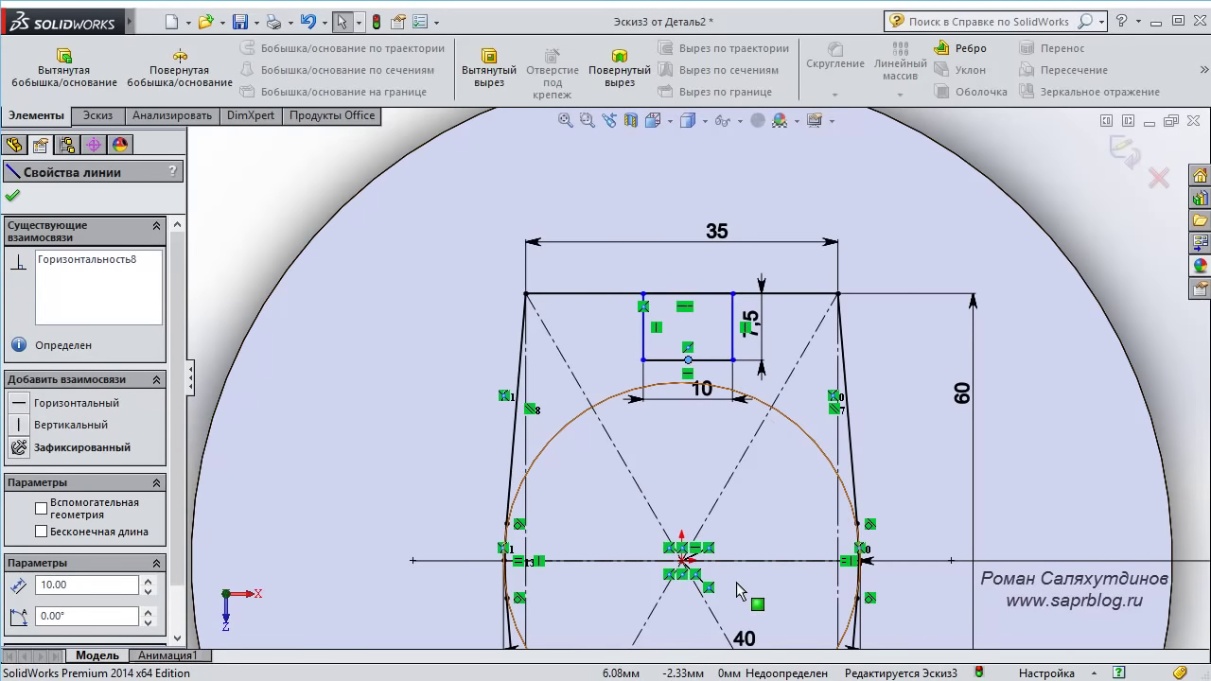
{"action": "scroll", "coordinate": [707, 642], "scroll_direction": "up", "scroll_amount": 2}
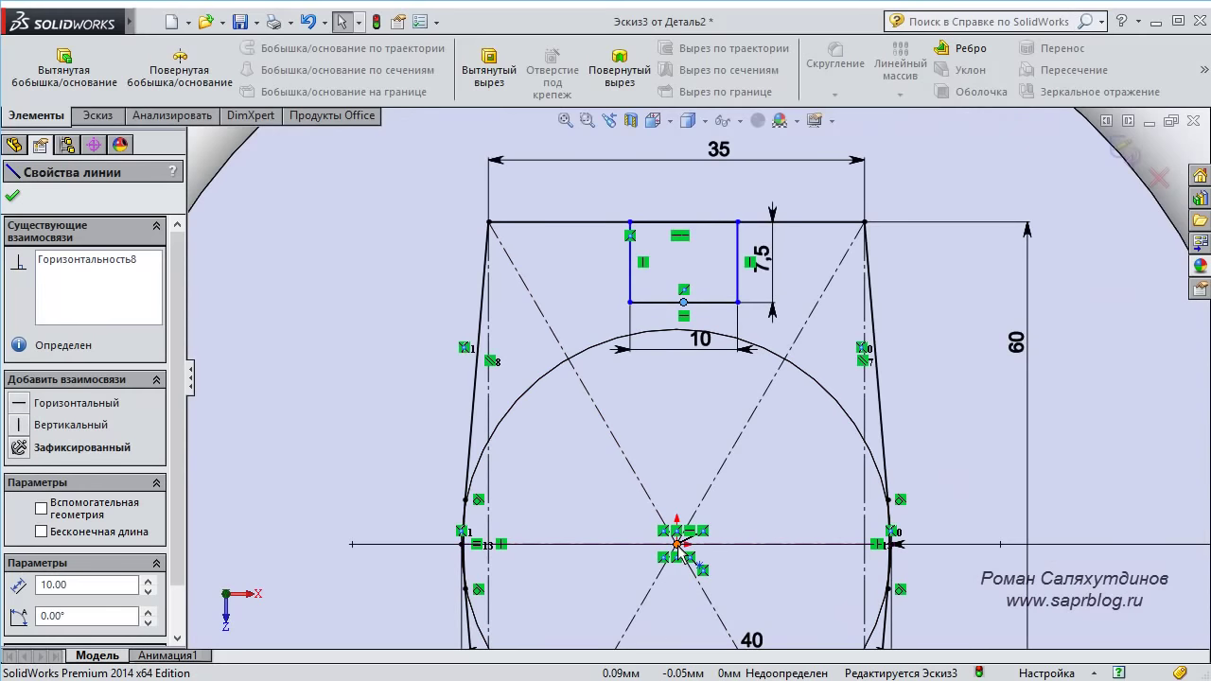
{"action": "left_click", "coordinate": [678, 545], "text": "ctrl"}
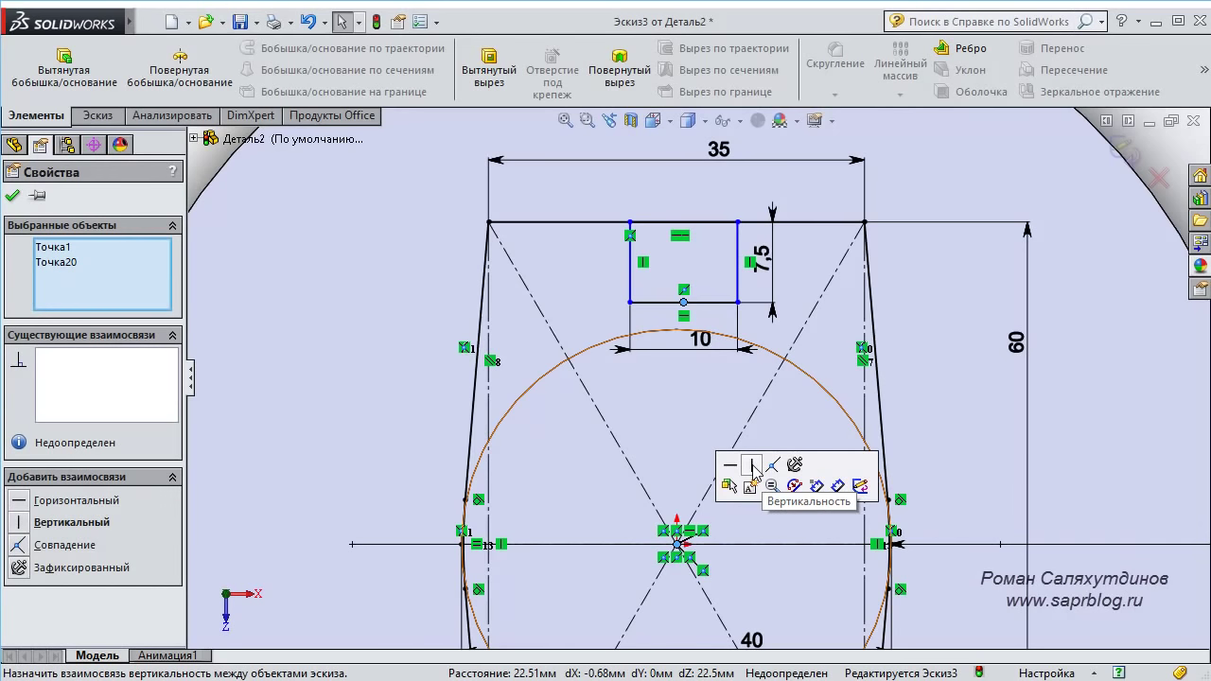
{"action": "left_click", "coordinate": [753, 466]}
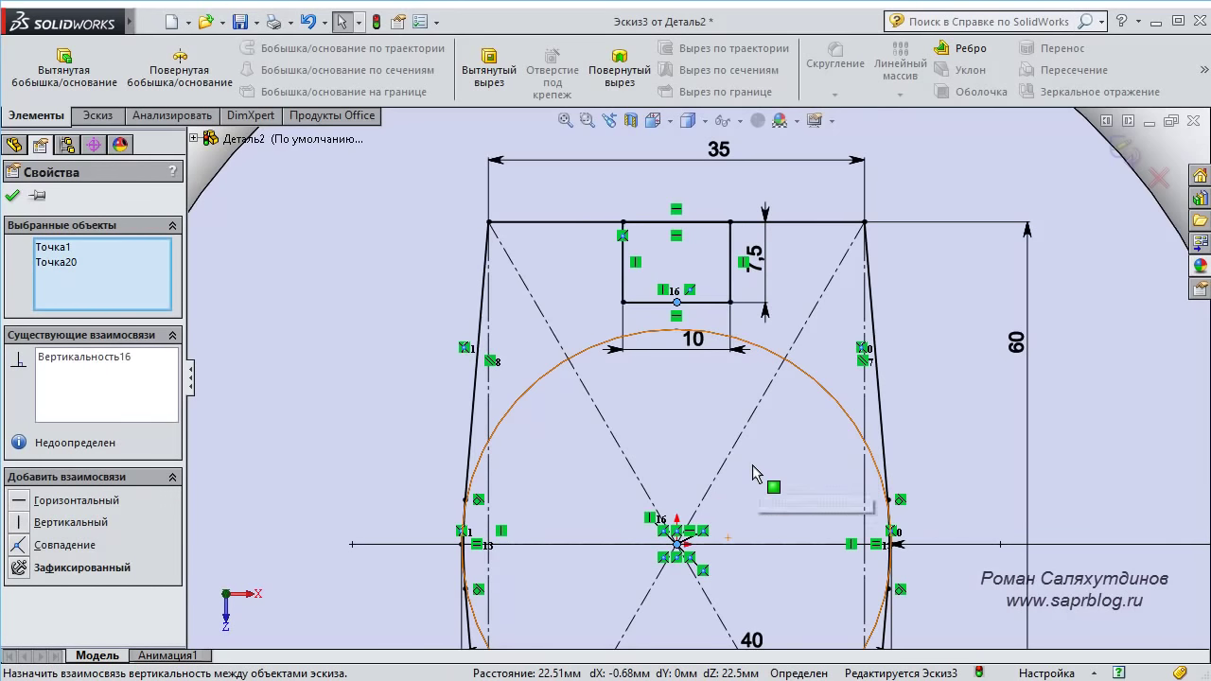
{"action": "scroll", "coordinate": [663, 217], "scroll_direction": "down", "scroll_amount": 3}
{"action": "scroll", "coordinate": [667, 350], "scroll_direction": "up", "scroll_amount": 1}
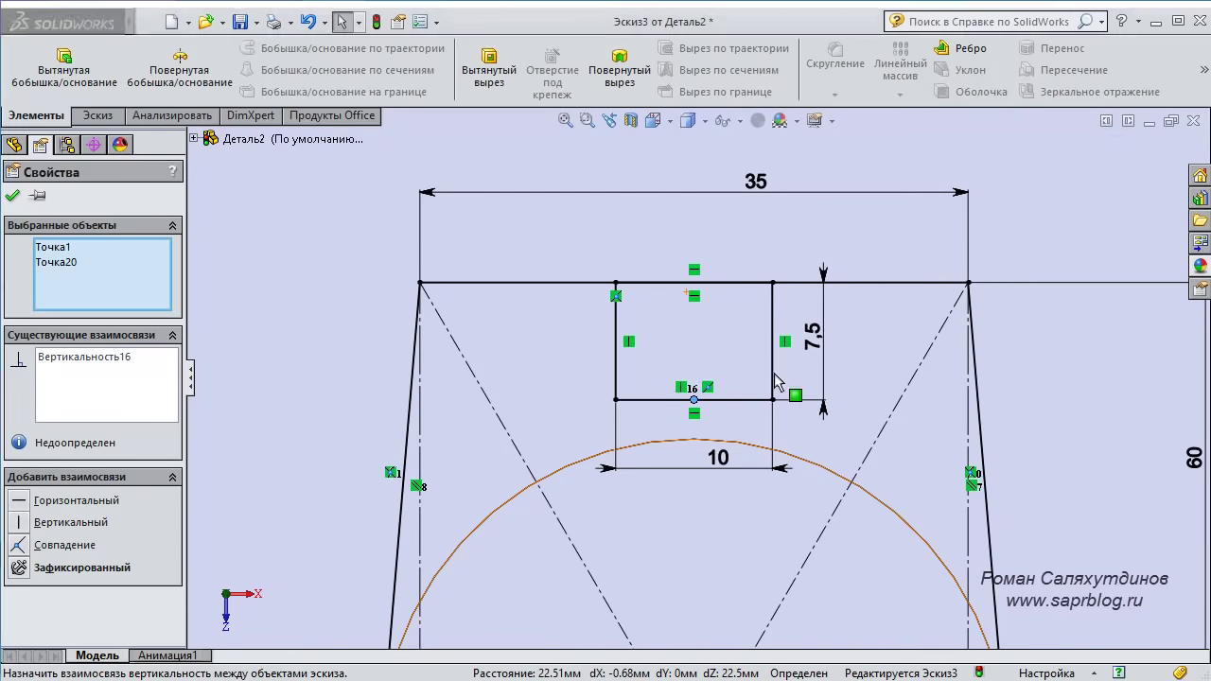
{"action": "right_click_drag", "start_coordinate": [911, 343], "coordinate": [846, 396]}
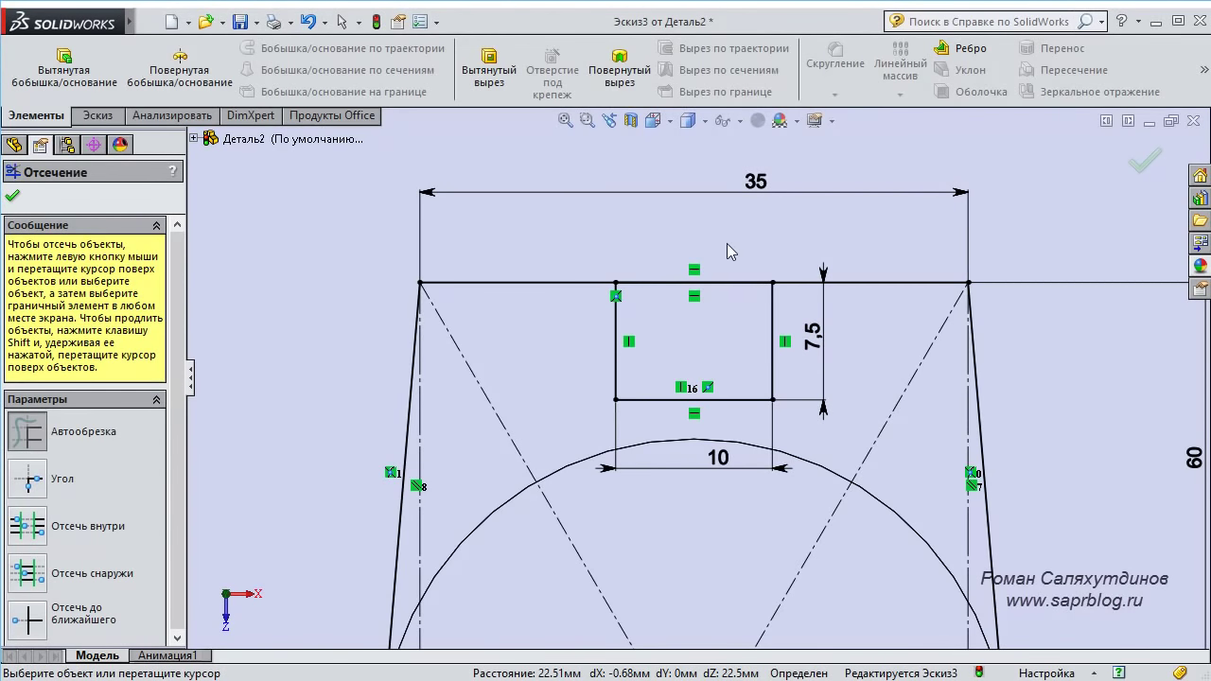
Power-trim the top-edge segment above the small rectangle to leave a 10 × 7.5 notch.
{"action": "left_click", "coordinate": [96, 115]}
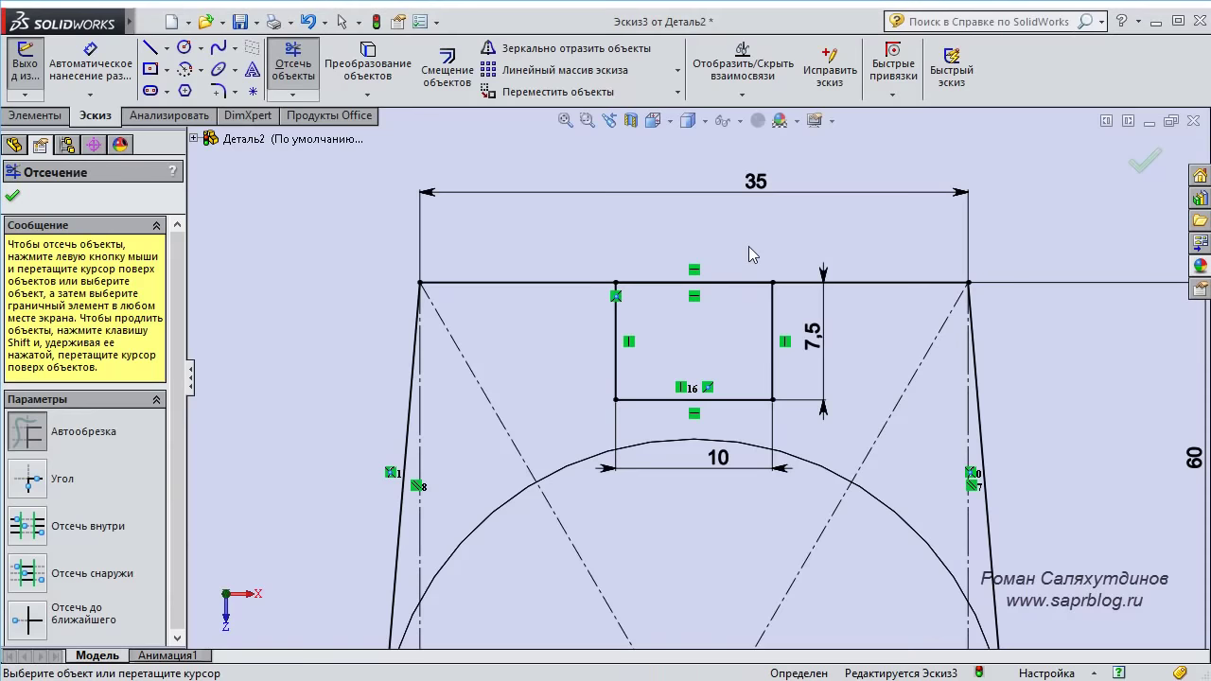
{"action": "left_click_drag", "start_coordinate": [749, 246], "coordinate": [720, 285]}
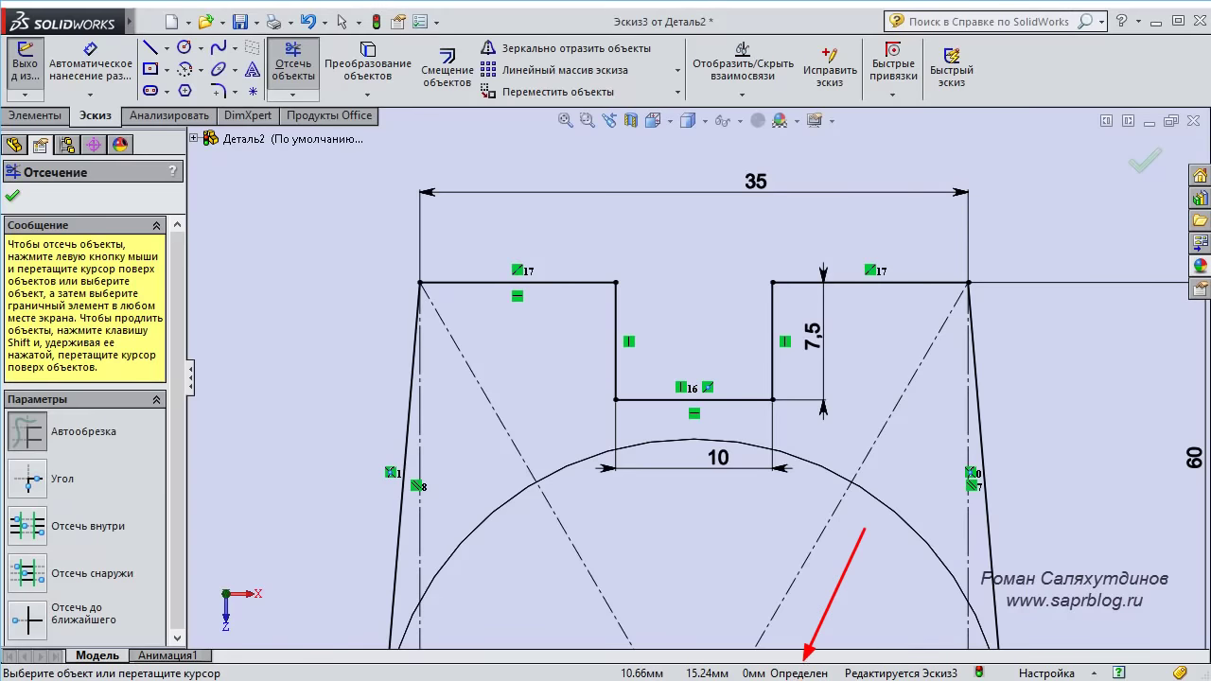
{"action": "scroll", "coordinate": [665, 454], "scroll_direction": "up", "scroll_amount": 5}
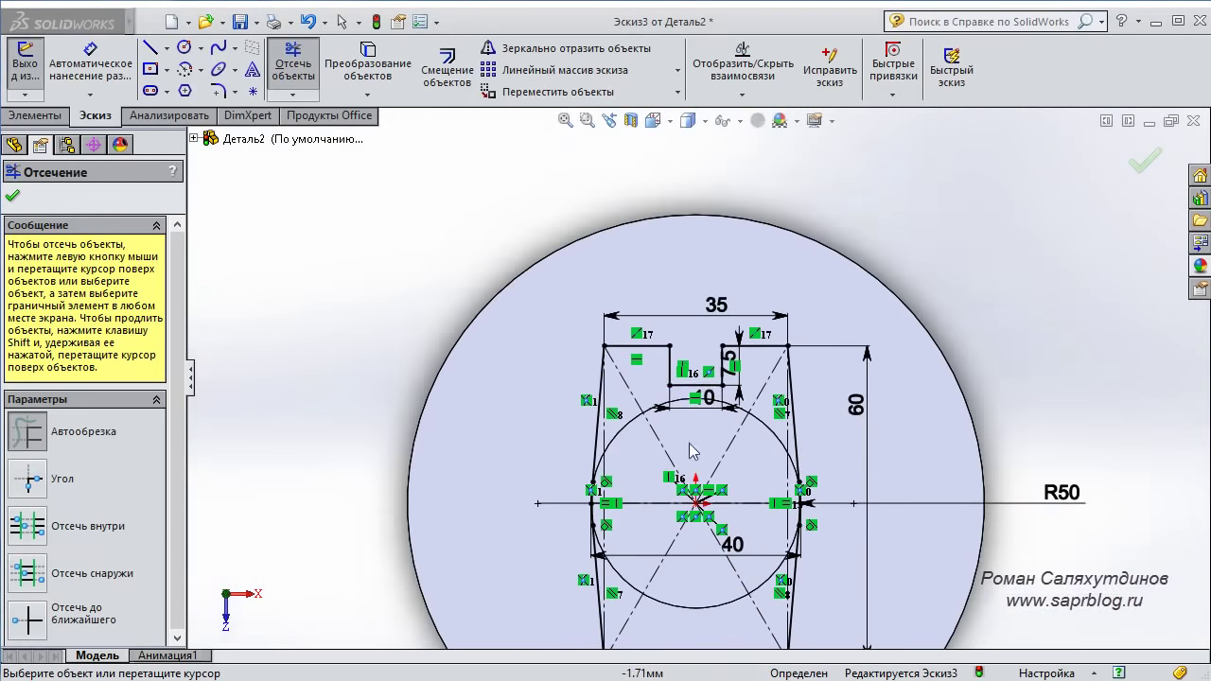
{"action": "scroll", "coordinate": [705, 378], "scroll_direction": "down", "scroll_amount": 3}
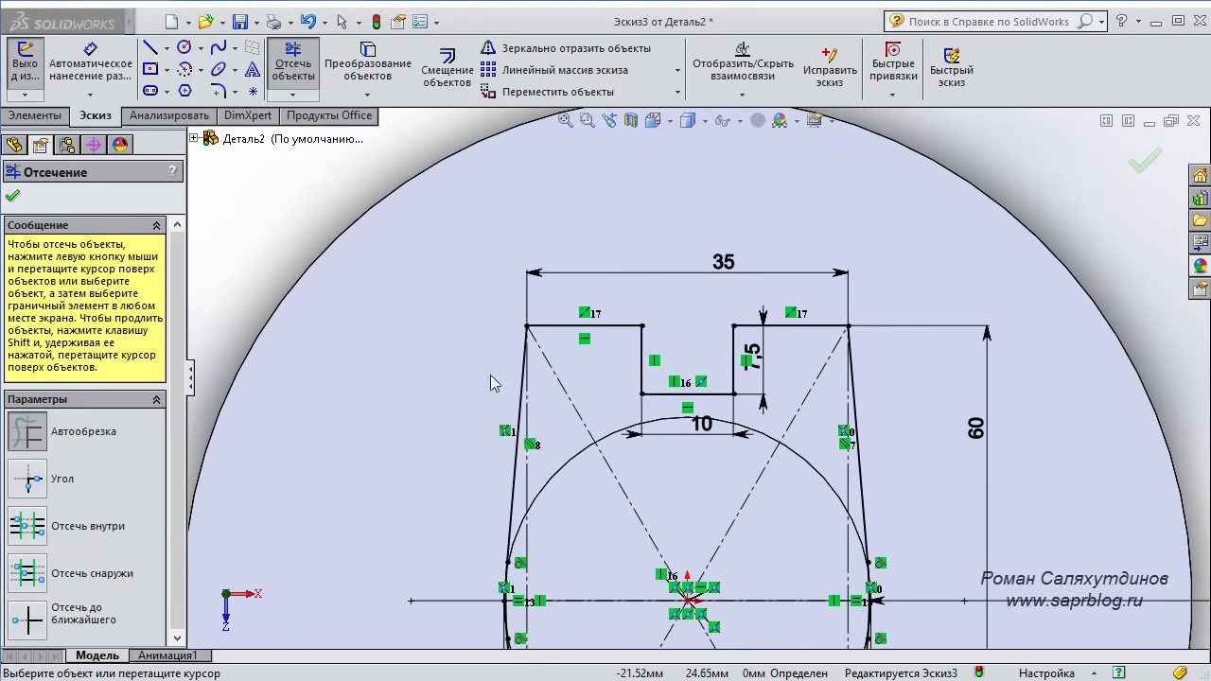
{"action": "left_click", "coordinate": [12, 198]}
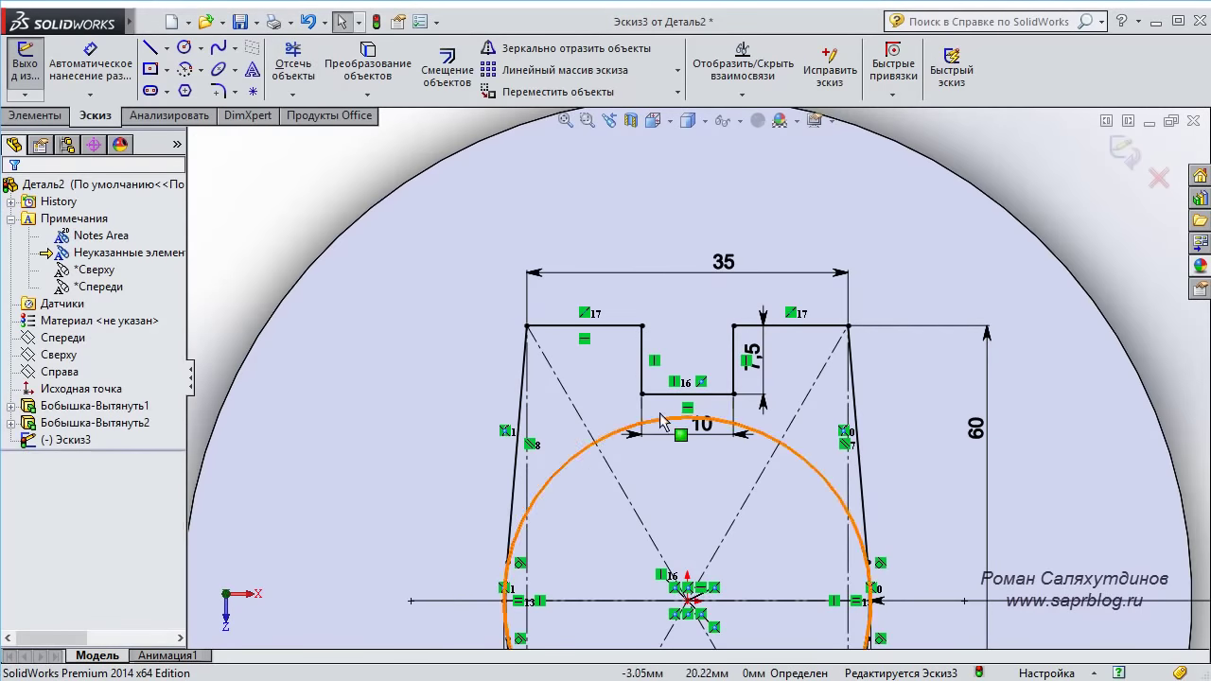
Mirror the three notch lines Линия13–15 across the horizontal centreline Линия7.
{"action": "scroll", "coordinate": [620, 374], "scroll_direction": "down", "scroll_amount": 2}
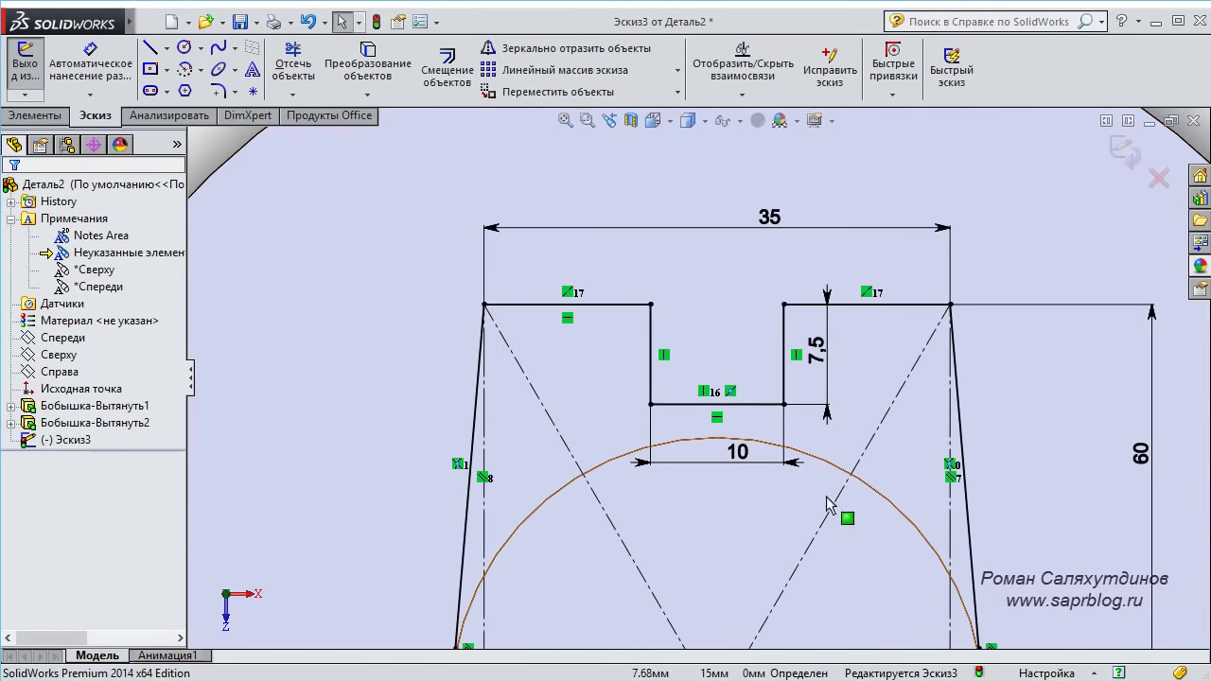
{"action": "left_click_drag", "start_coordinate": [609, 262], "coordinate": [817, 443]}
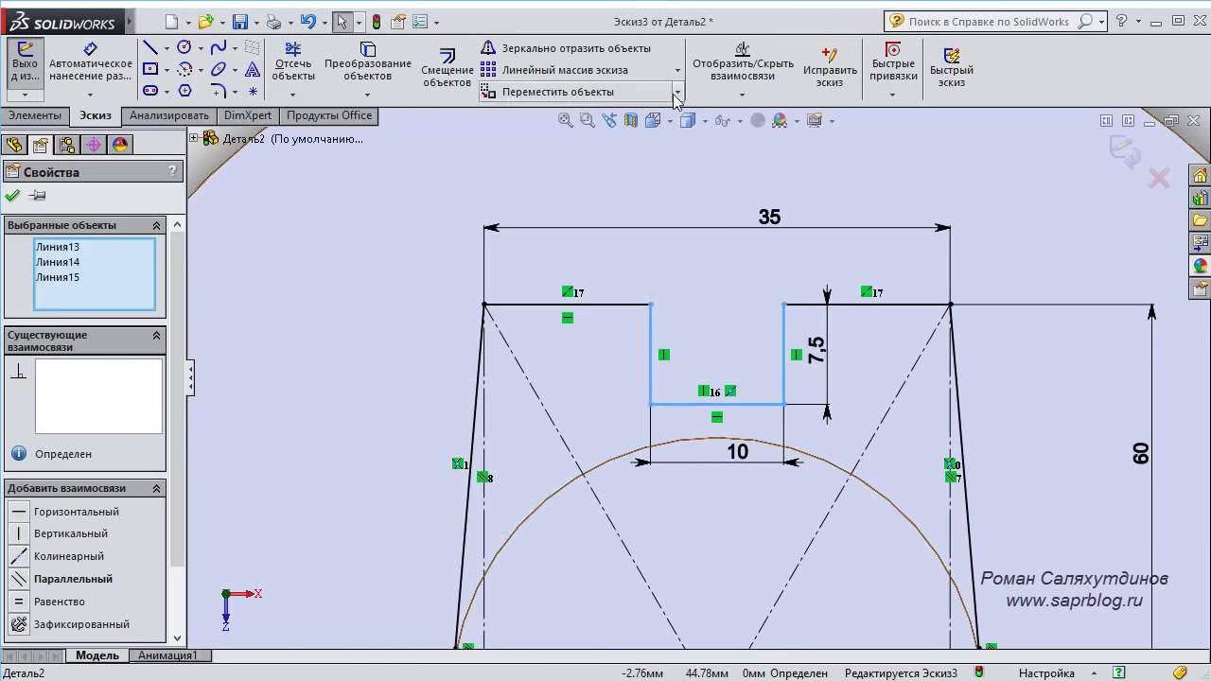
{"action": "left_click", "coordinate": [548, 52]}
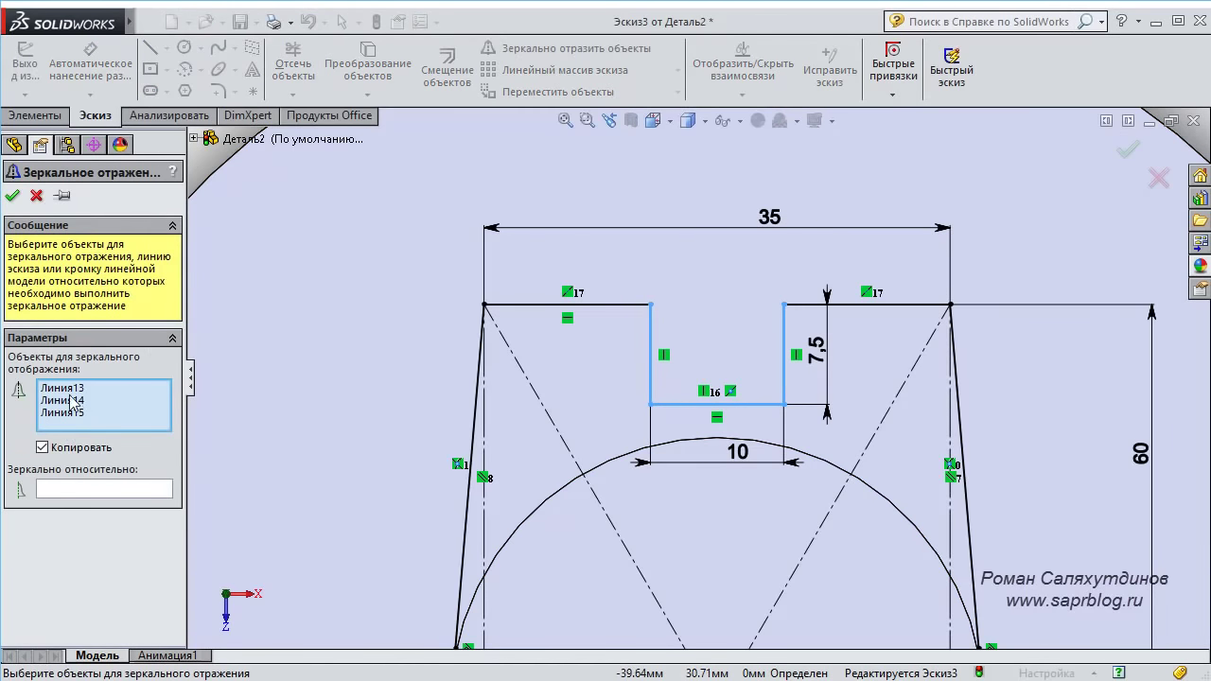
{"action": "left_click", "coordinate": [91, 489]}
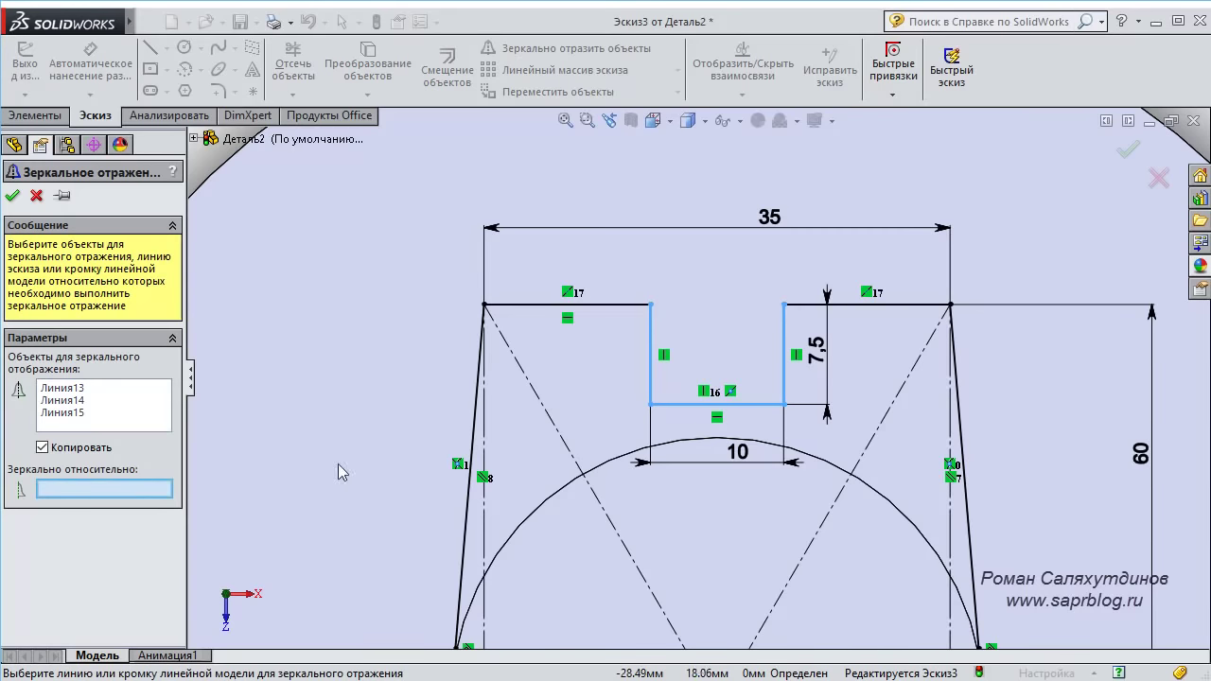
{"action": "middle_click_drag", "start_coordinate": [810, 562], "coordinate": [721, 364], "text": "ctrl"}
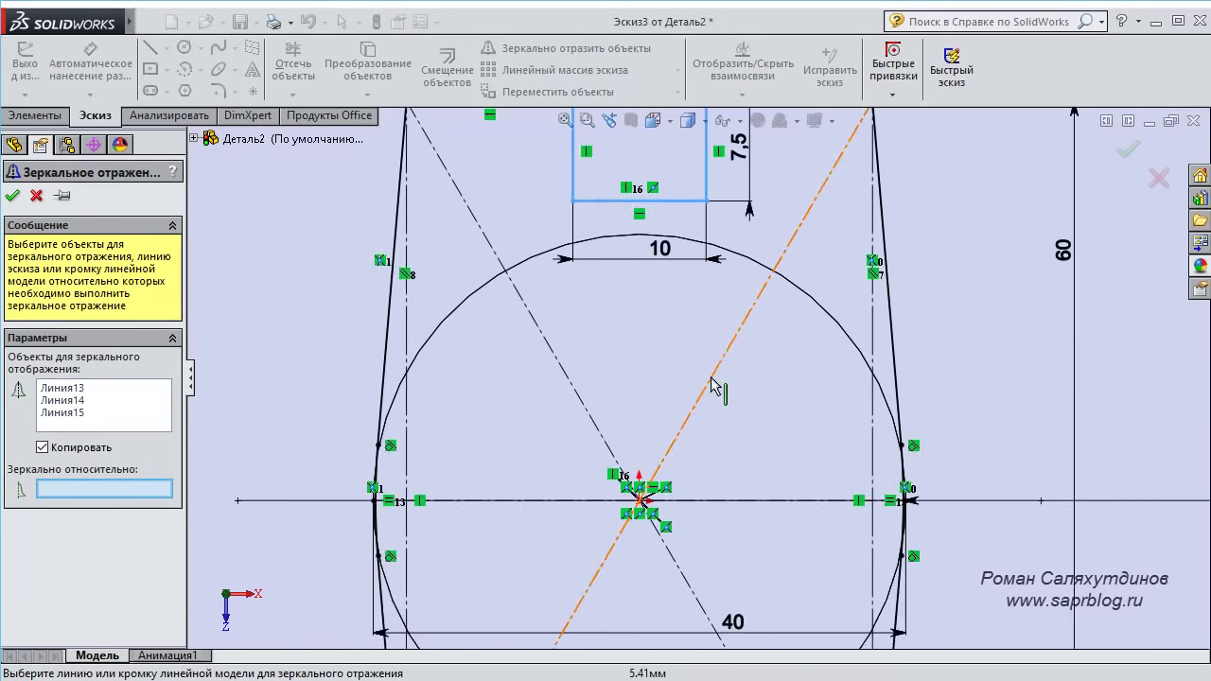
{"action": "scroll", "coordinate": [719, 442], "scroll_direction": "up", "scroll_amount": 2}
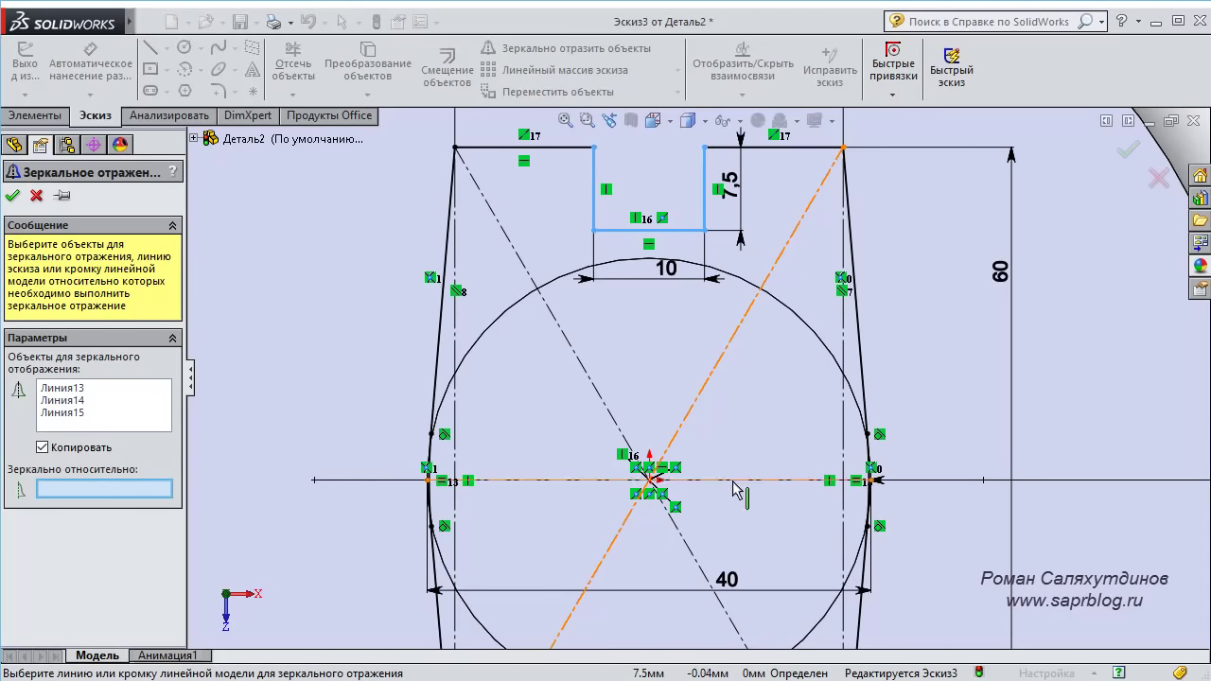
{"action": "left_click", "coordinate": [735, 482]}
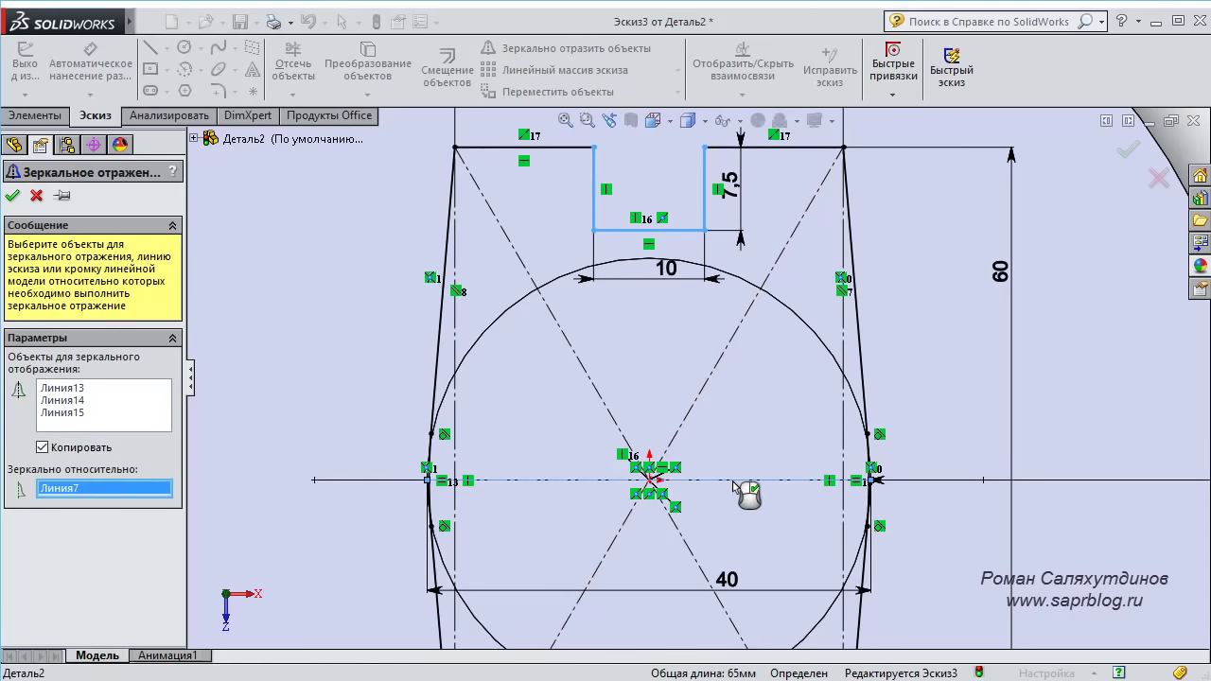
{"action": "right_click", "coordinate": [733, 486]}
Trim away the bottom-edge segment inside the mirrored lower notch.
{"action": "key", "text": "z"}
{"action": "middle_click_drag", "start_coordinate": [814, 583], "coordinate": [802, 496], "text": "ctrl"}
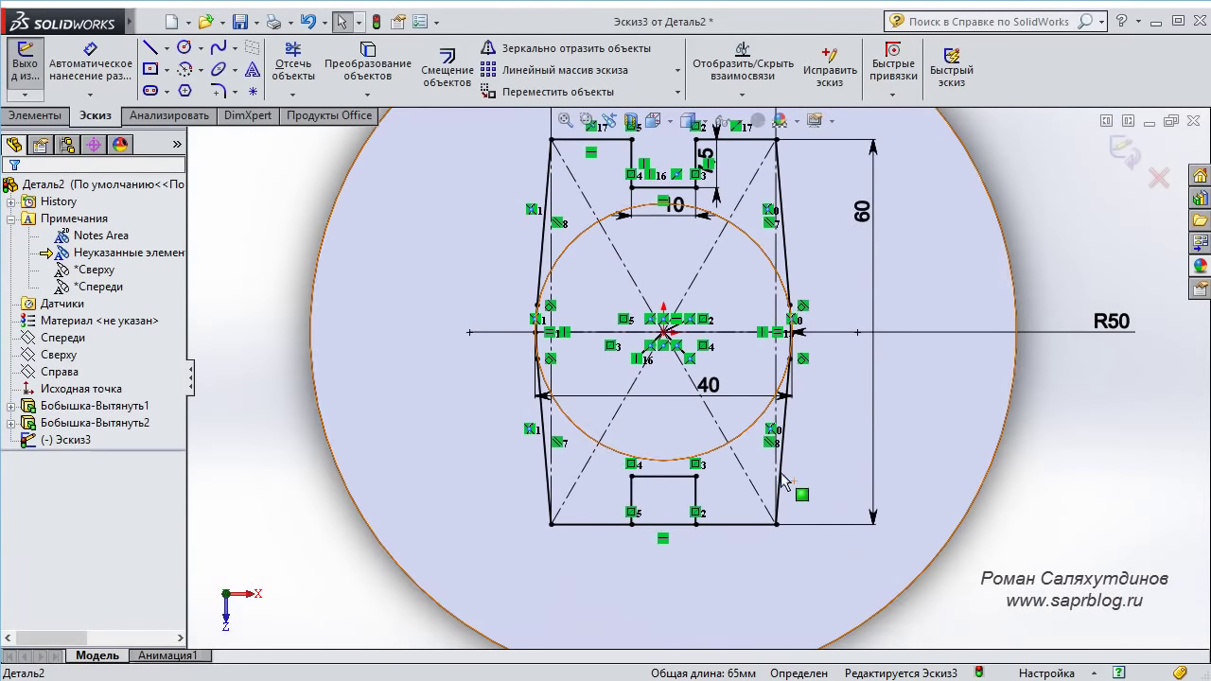
{"action": "scroll", "coordinate": [685, 541], "scroll_direction": "down", "scroll_amount": 3}
{"action": "scroll", "coordinate": [653, 558], "scroll_direction": "down", "scroll_amount": 2}
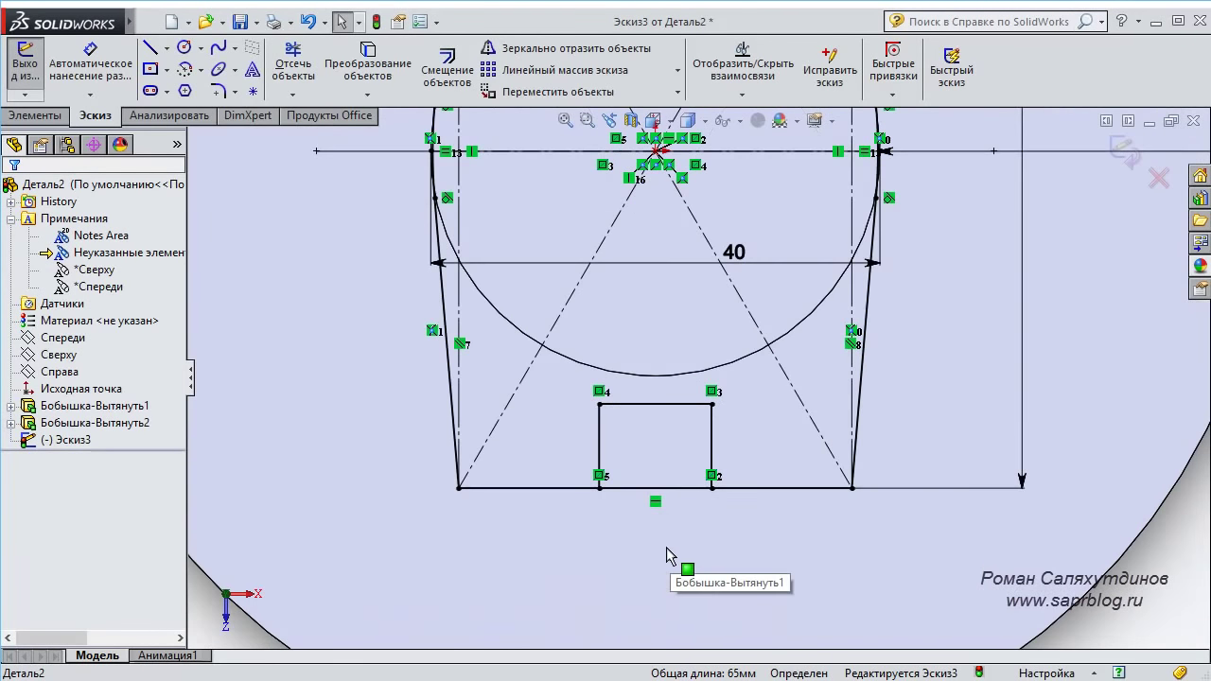
{"action": "left_click_drag", "start_coordinate": [621, 584], "coordinate": [662, 496]}
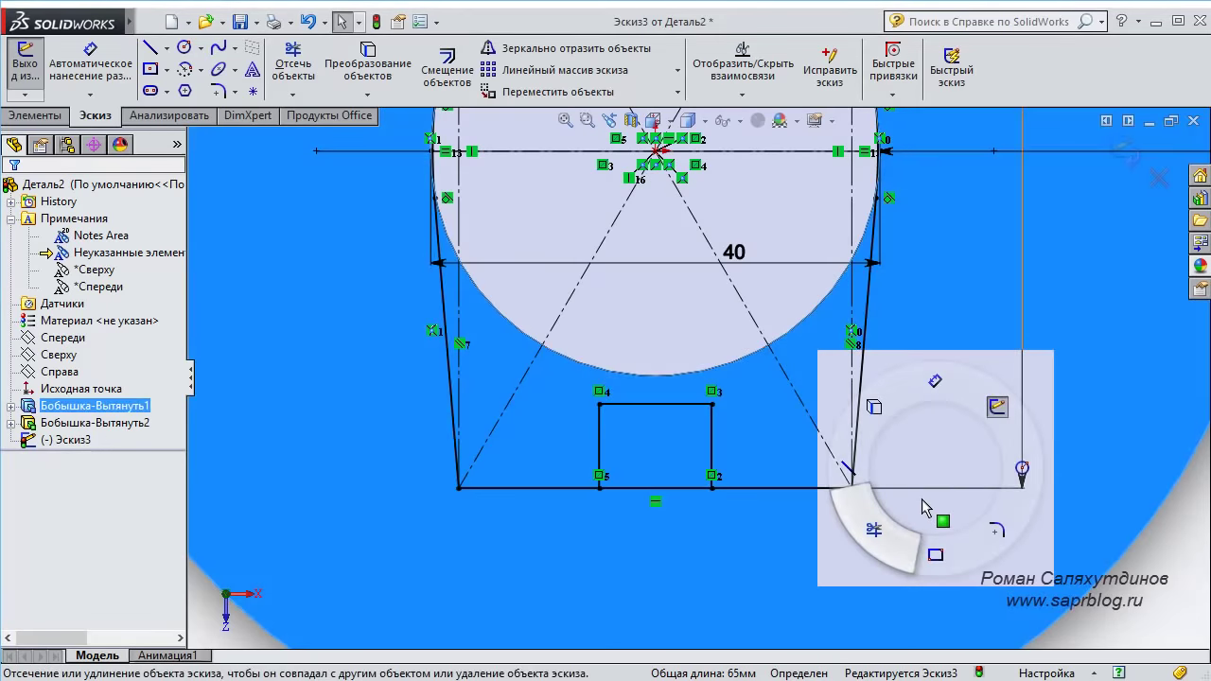
{"action": "right_click_drag", "start_coordinate": [937, 478], "coordinate": [880, 541]}
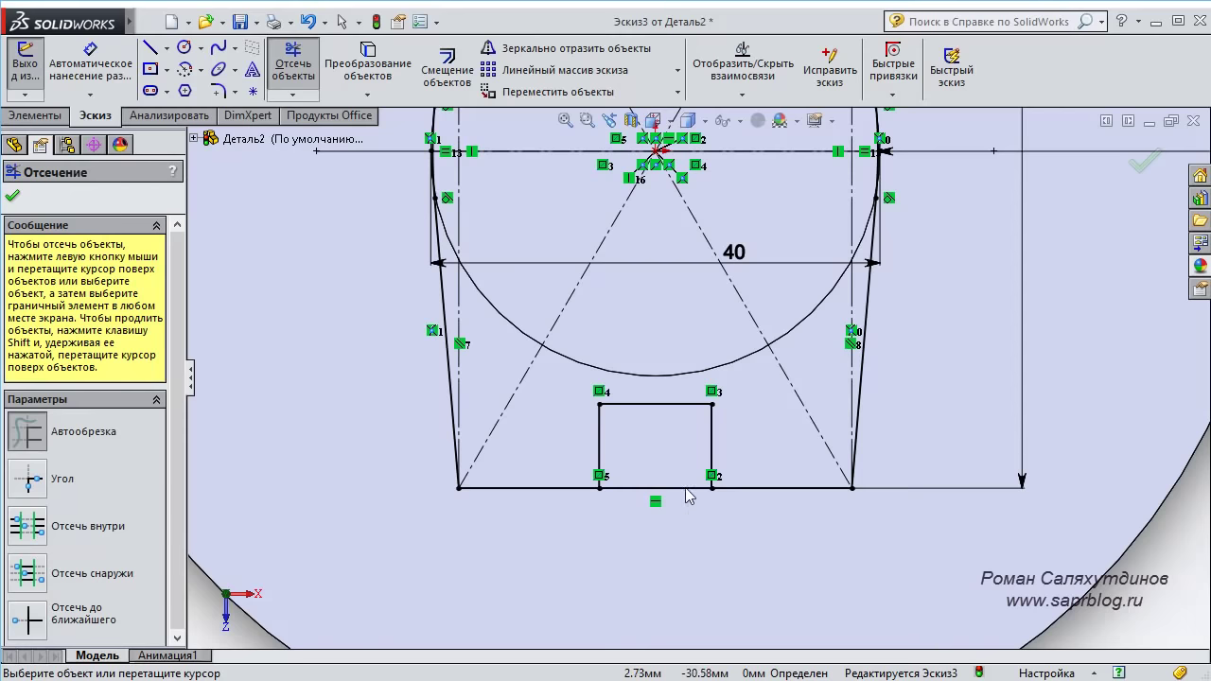
{"action": "left_click_drag", "start_coordinate": [689, 511], "coordinate": [683, 535]}
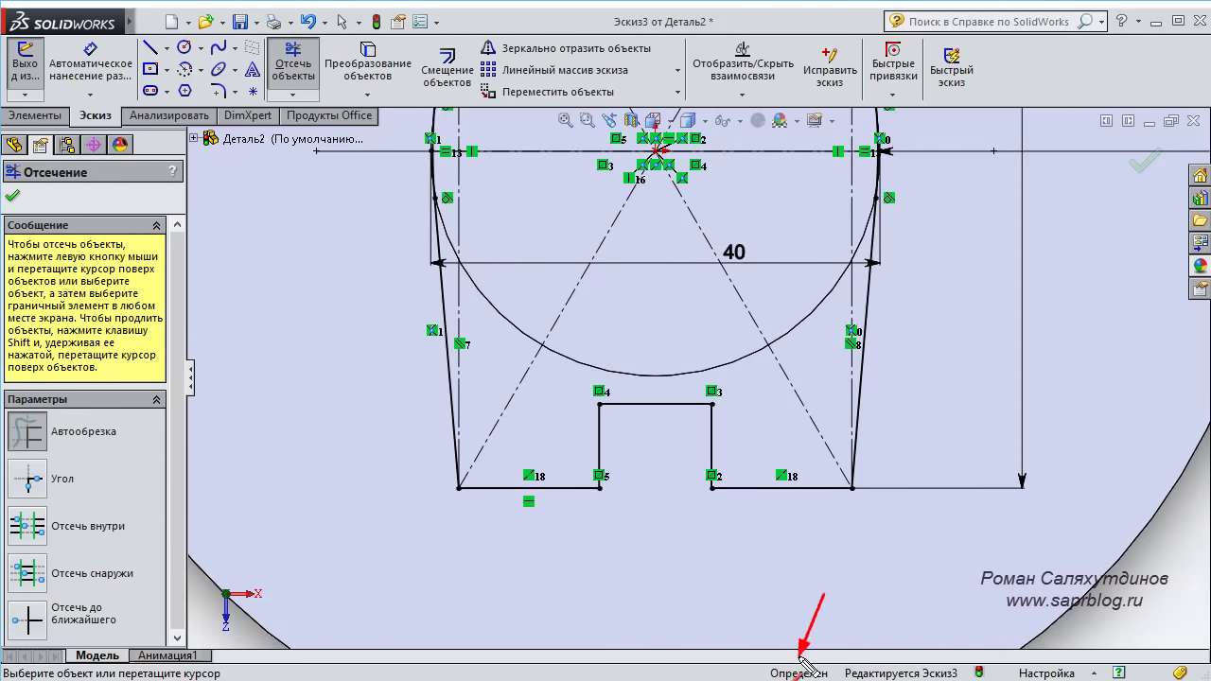
{"action": "key", "text": "f"}
{"action": "mouse_move", "coordinate": [743, 412]}
{"action": "middle_mouse_down"}
{"action": "mouse_move", "coordinate": [772, 438]}
{"action": "mouse_move", "coordinate": [763, 334]}
{"action": "mouse_move", "coordinate": [545, 266]}
{"action": "middle_mouse_up"}
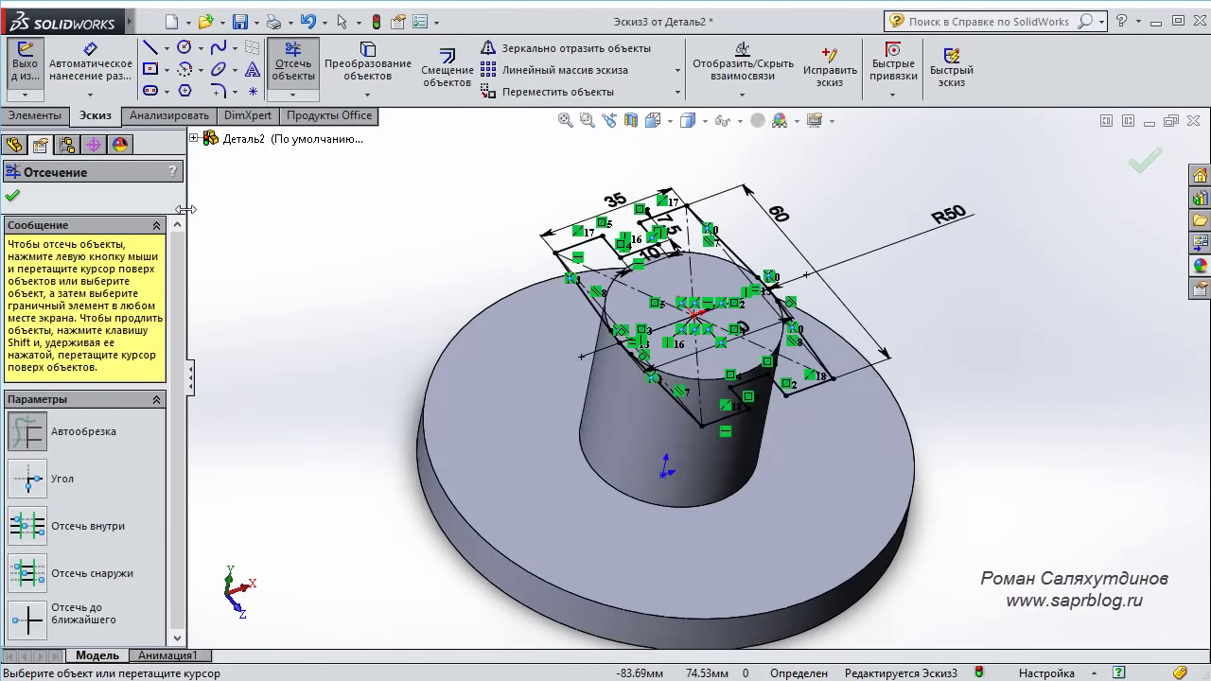
Extrude the notched sketch 15 mm as Бобышка-Вытянуть3 and orbit to inspect it.
{"action": "left_click", "coordinate": [31, 116]}
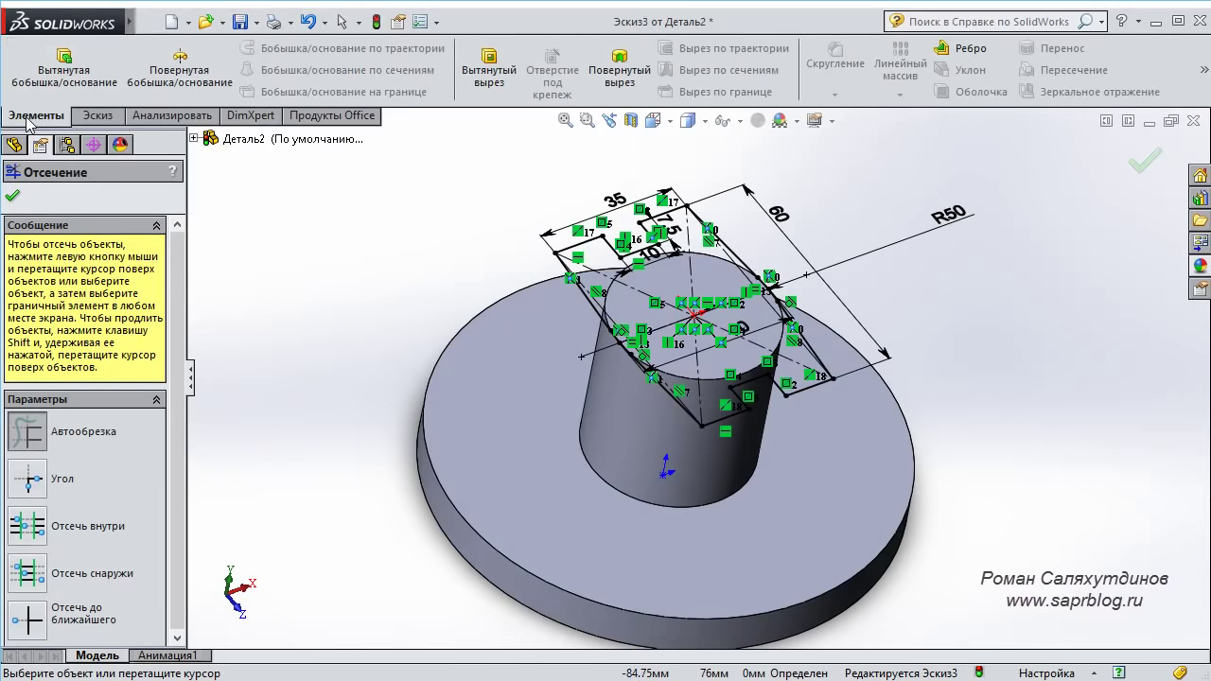
{"action": "left_click", "coordinate": [73, 80]}
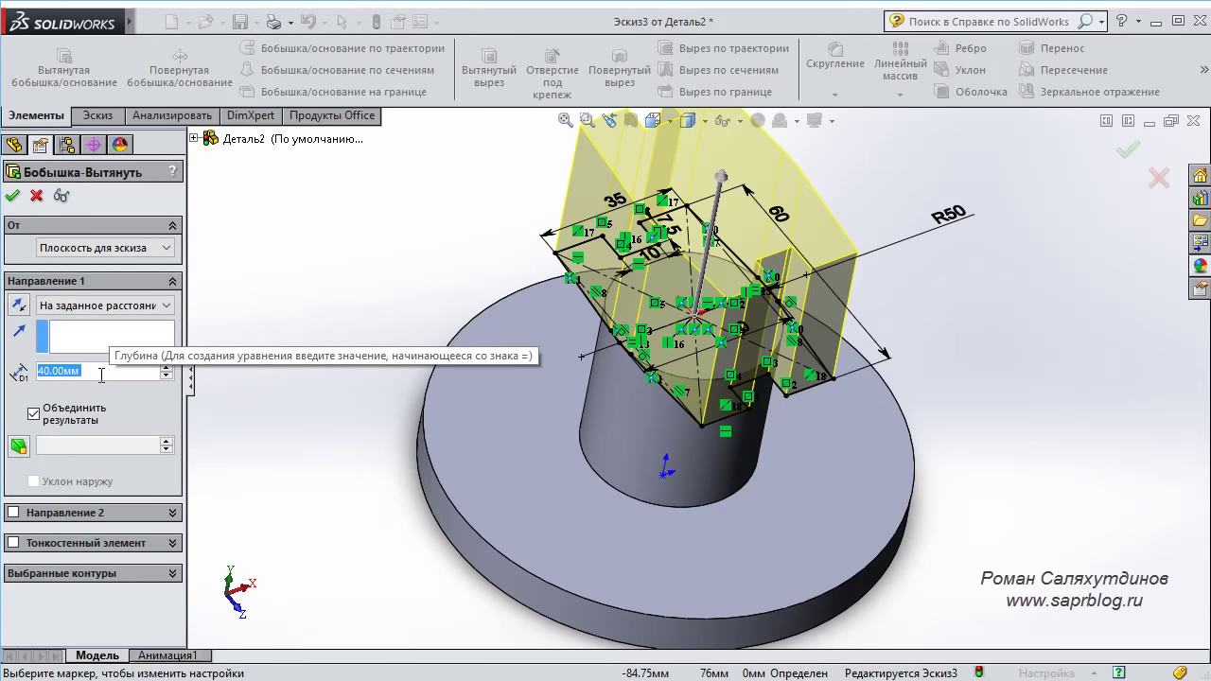
{"action": "type", "text": "15"}
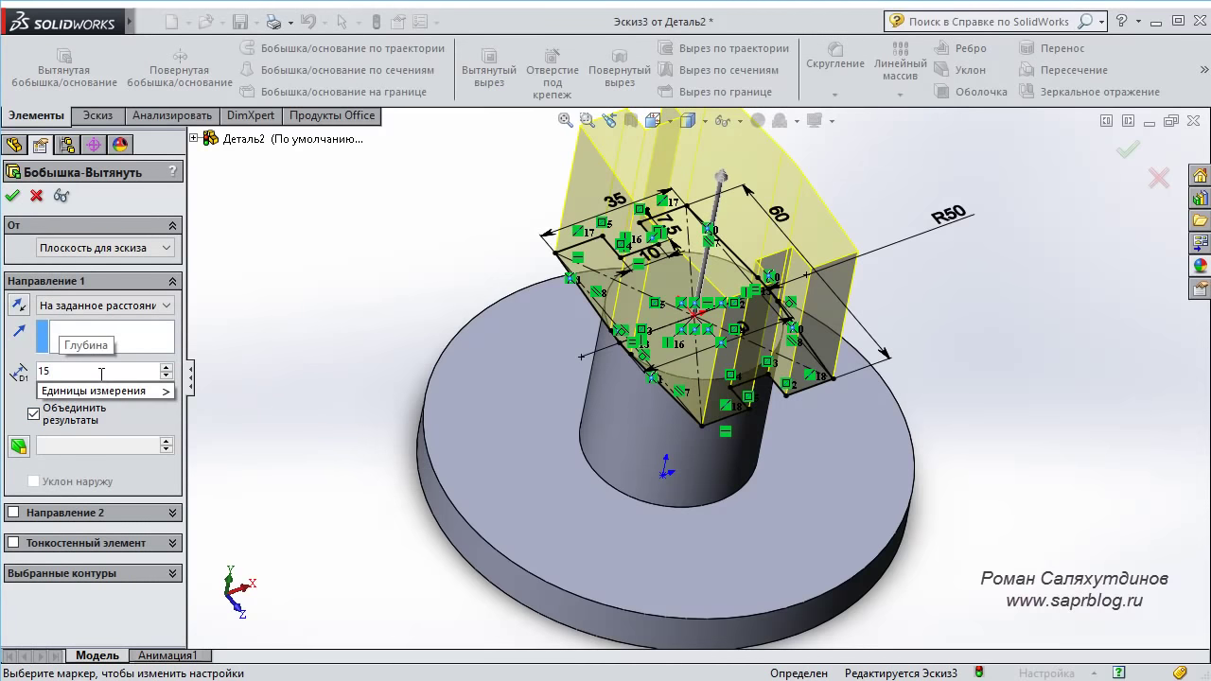
{"action": "key", "text": "Return"}
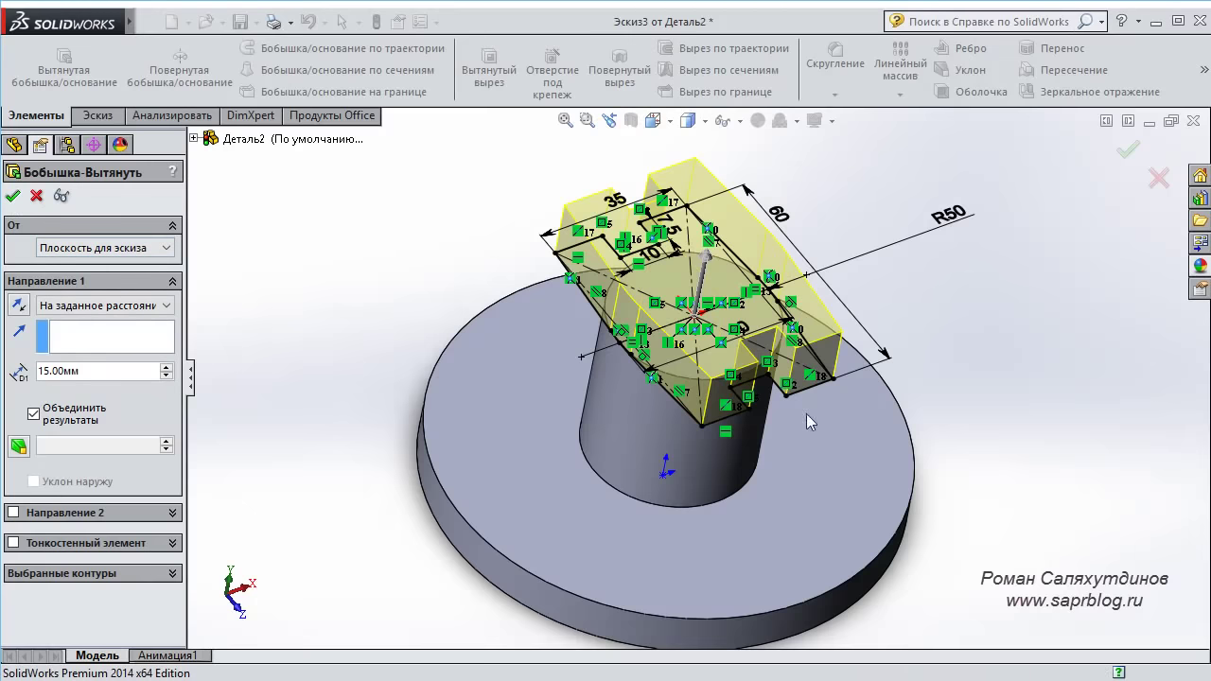
{"action": "key", "text": "Return"}
{"action": "mouse_move", "coordinate": [1036, 438]}
{"action": "middle_mouse_down"}
{"action": "mouse_move", "coordinate": [951, 414]}
{"action": "mouse_move", "coordinate": [830, 343]}
{"action": "mouse_move", "coordinate": [897, 335]}
{"action": "mouse_move", "coordinate": [928, 363]}
{"action": "mouse_move", "coordinate": [906, 386]}
{"action": "middle_mouse_up"}
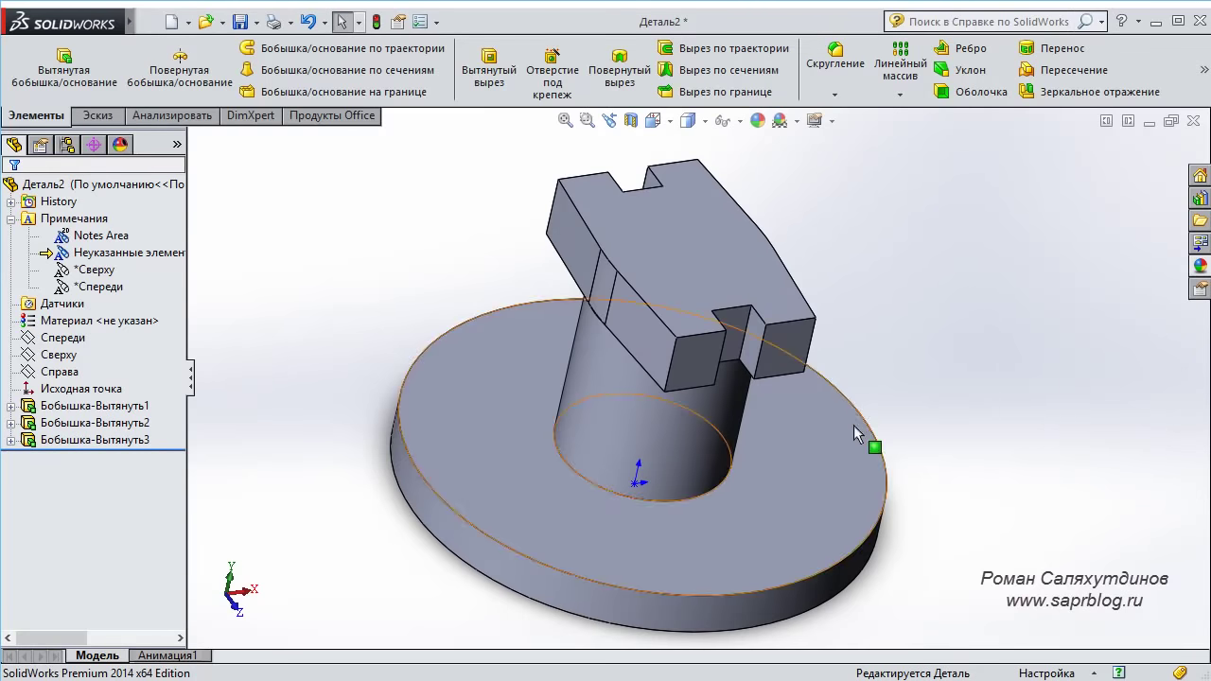
{"action": "mouse_move", "coordinate": [908, 470]}
{"action": "middle_mouse_down"}
{"action": "mouse_move", "coordinate": [899, 422]}
{"action": "mouse_move", "coordinate": [868, 570]}
{"action": "mouse_move", "coordinate": [966, 521]}
{"action": "mouse_move", "coordinate": [700, 530]}
{"action": "middle_mouse_up"}
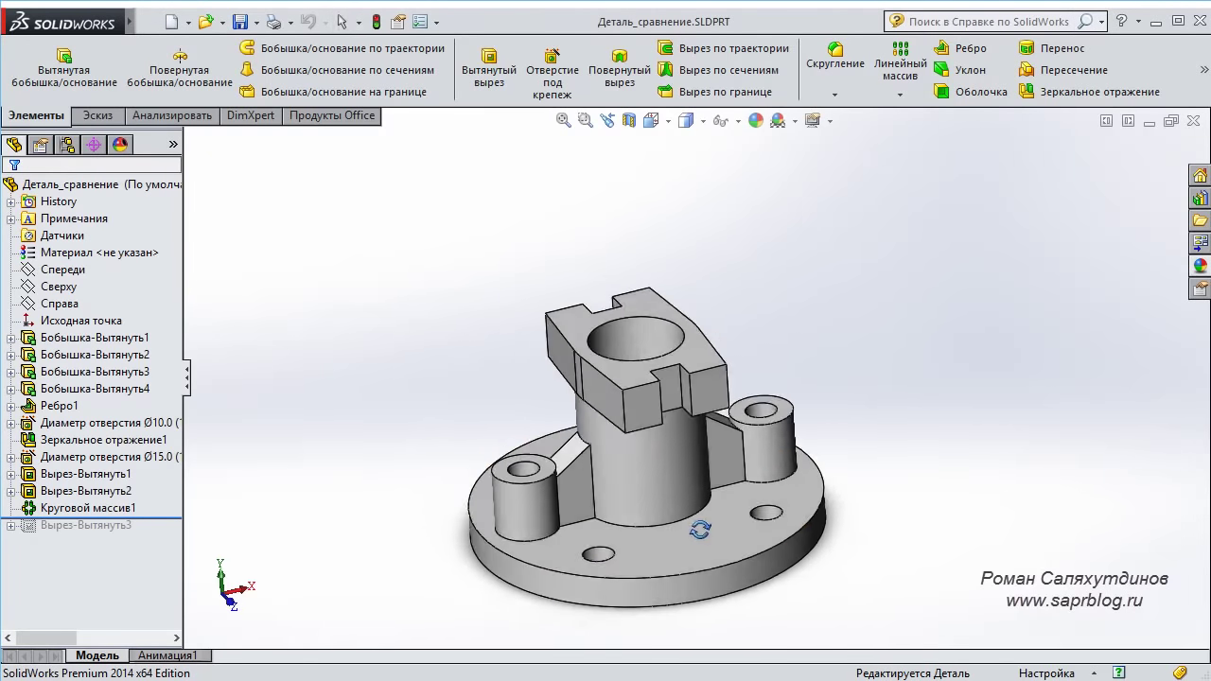
Review the comparison part Деталь_сравнение, then return to Деталь2 with Ctrl+Tab.
{"action": "key", "text": "Escape"}
{"action": "key", "text": "f"}
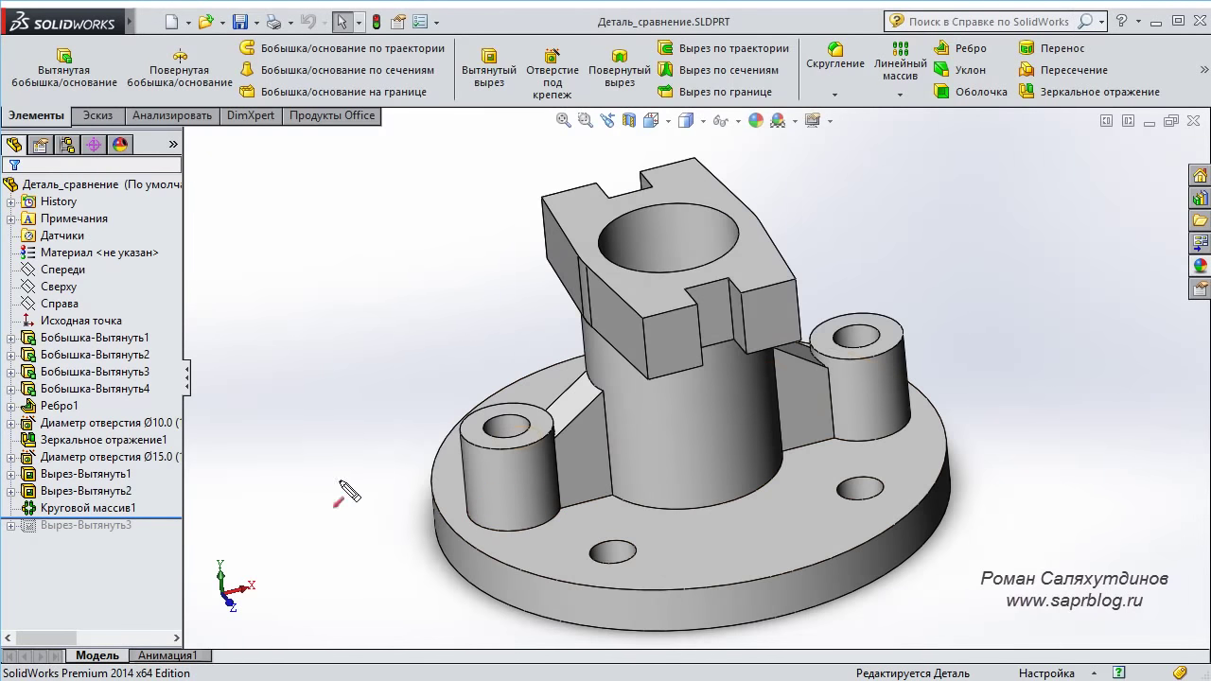
{"action": "left_click_drag", "start_coordinate": [386, 249], "coordinate": [562, 389]}
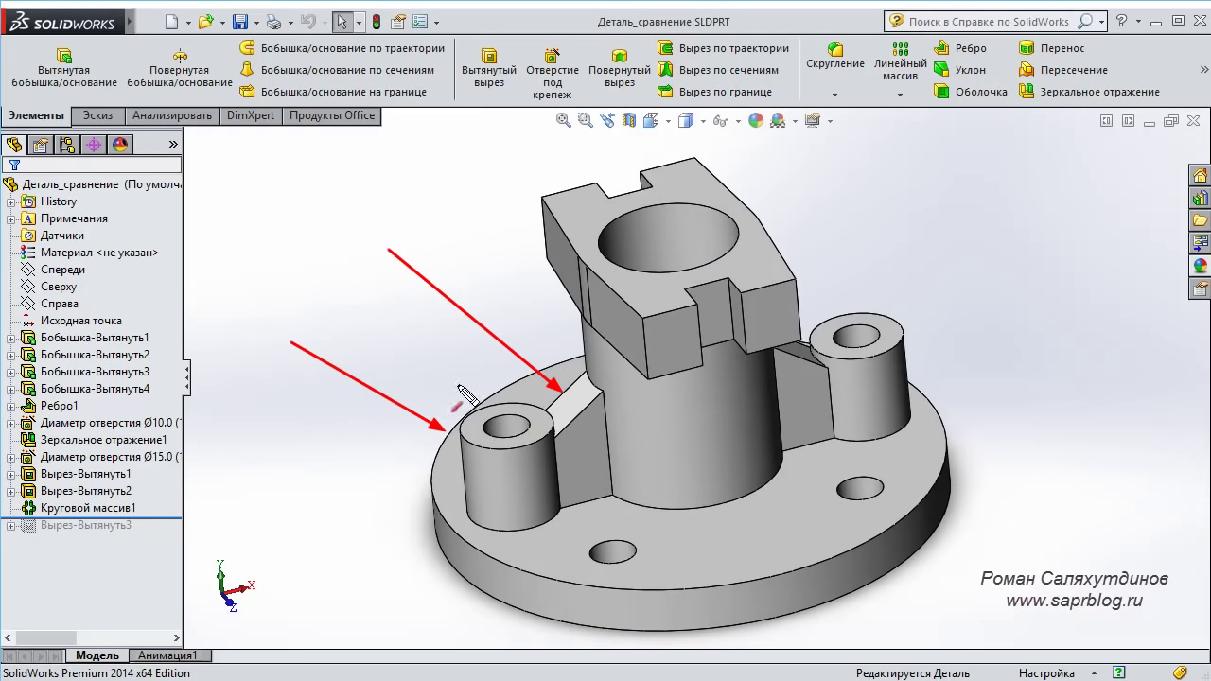
{"action": "left_click_drag", "start_coordinate": [436, 337], "coordinate": [515, 431]}
{"action": "key", "text": "Escape"}
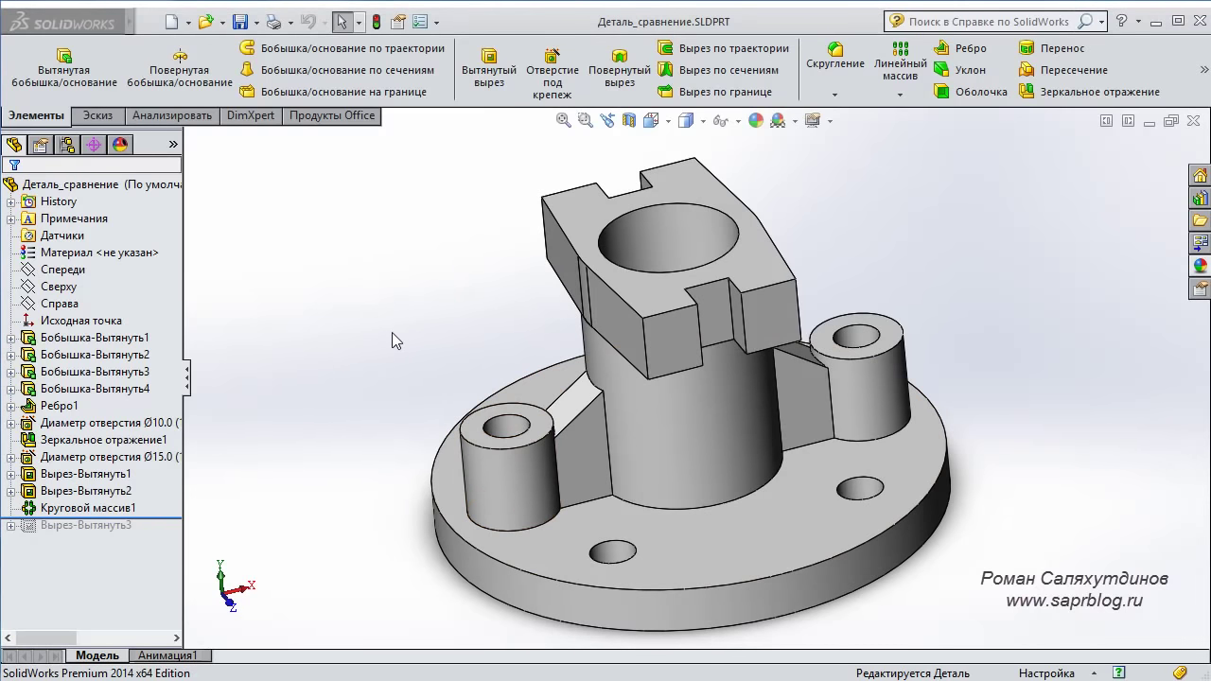
{"action": "key", "text": "ctrl+Tab"}
{"action": "middle_click_drag", "start_coordinate": [923, 395], "coordinate": [927, 400]}
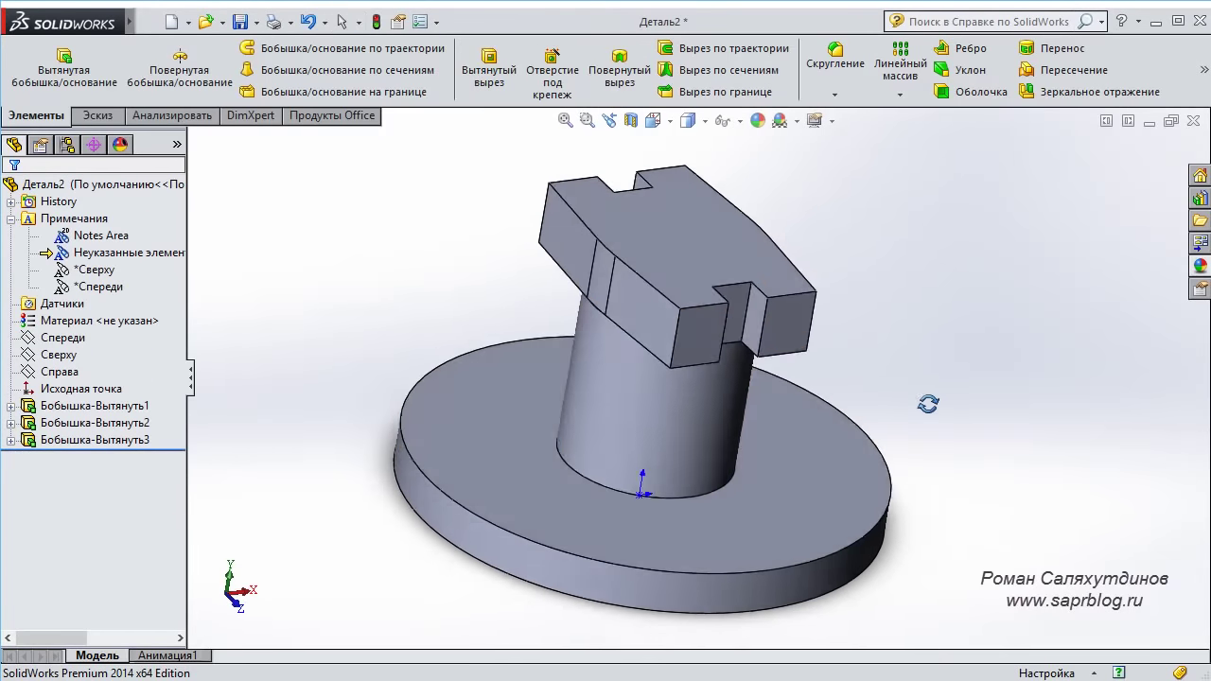
Sketch a Ø20 circle on the base disc's top face, left of the central boss.
{"action": "left_click", "coordinate": [510, 459]}
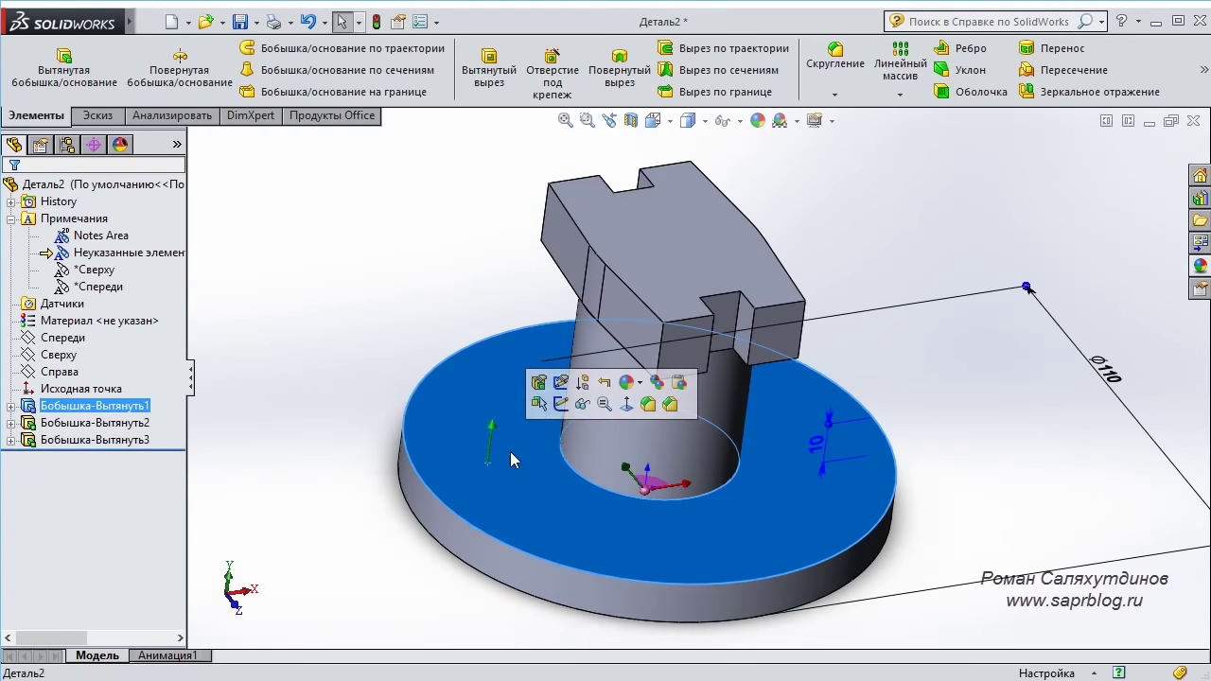
{"action": "left_click", "coordinate": [561, 404]}
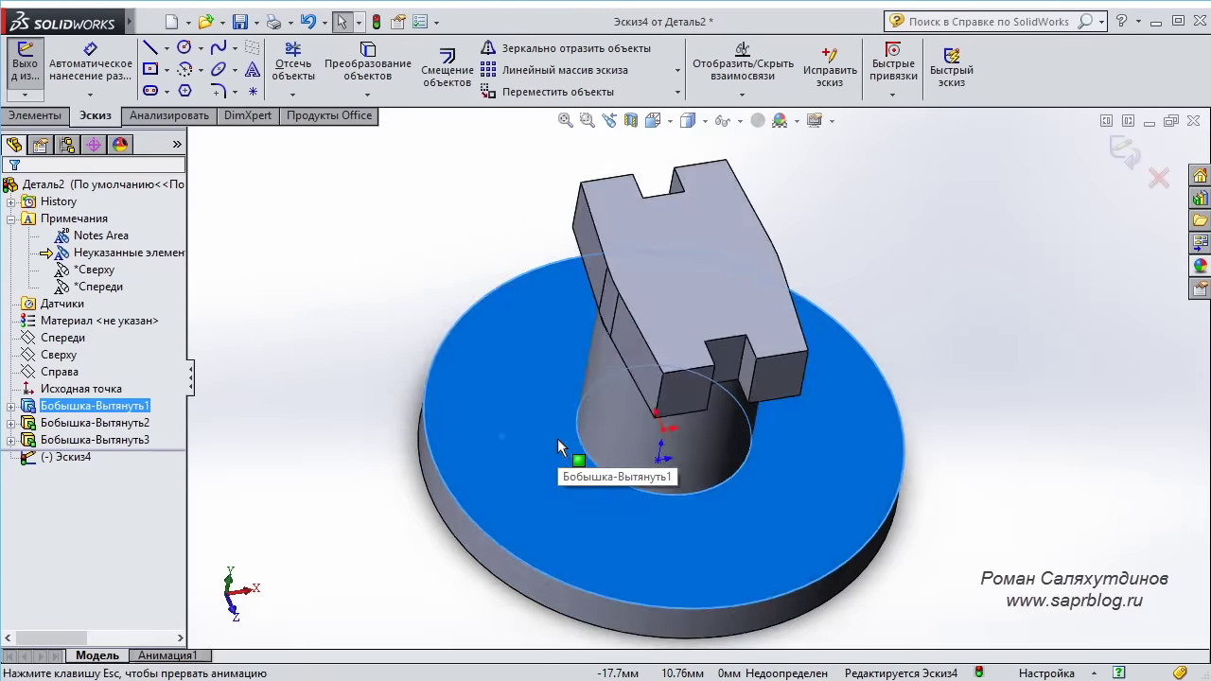
{"action": "right_click_drag", "start_coordinate": [321, 353], "coordinate": [347, 349]}
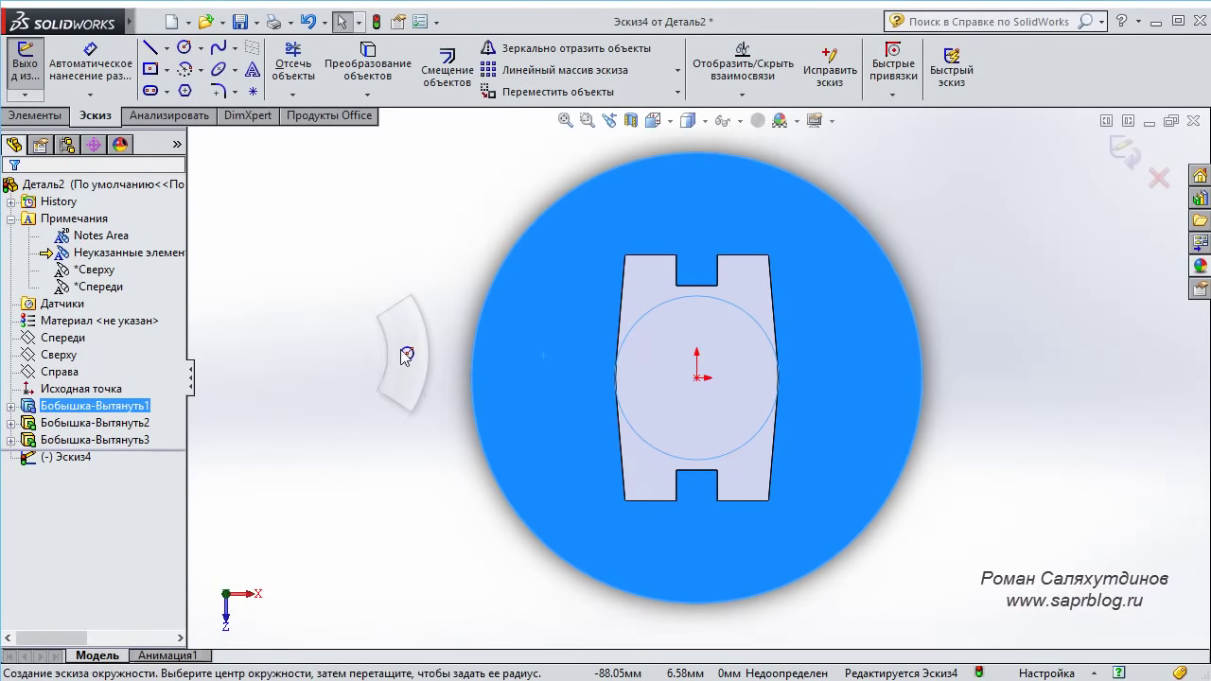
{"action": "scroll", "coordinate": [527, 417], "scroll_direction": "down", "scroll_amount": 1}
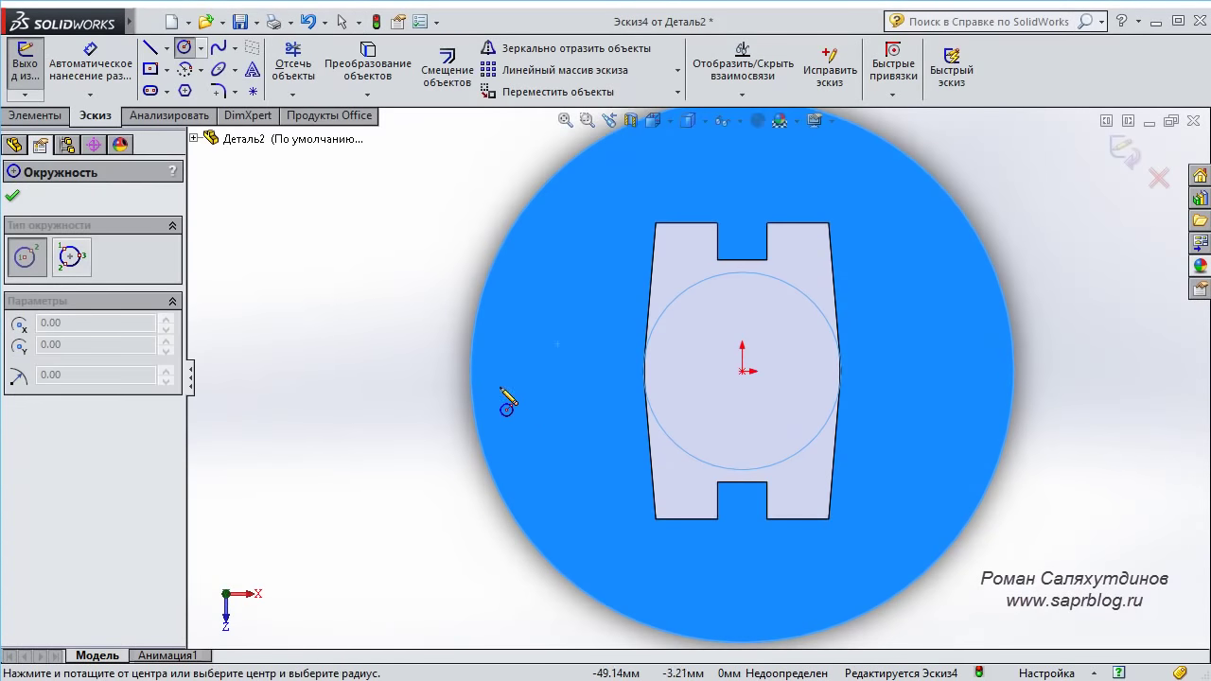
{"action": "left_click", "coordinate": [547, 373]}
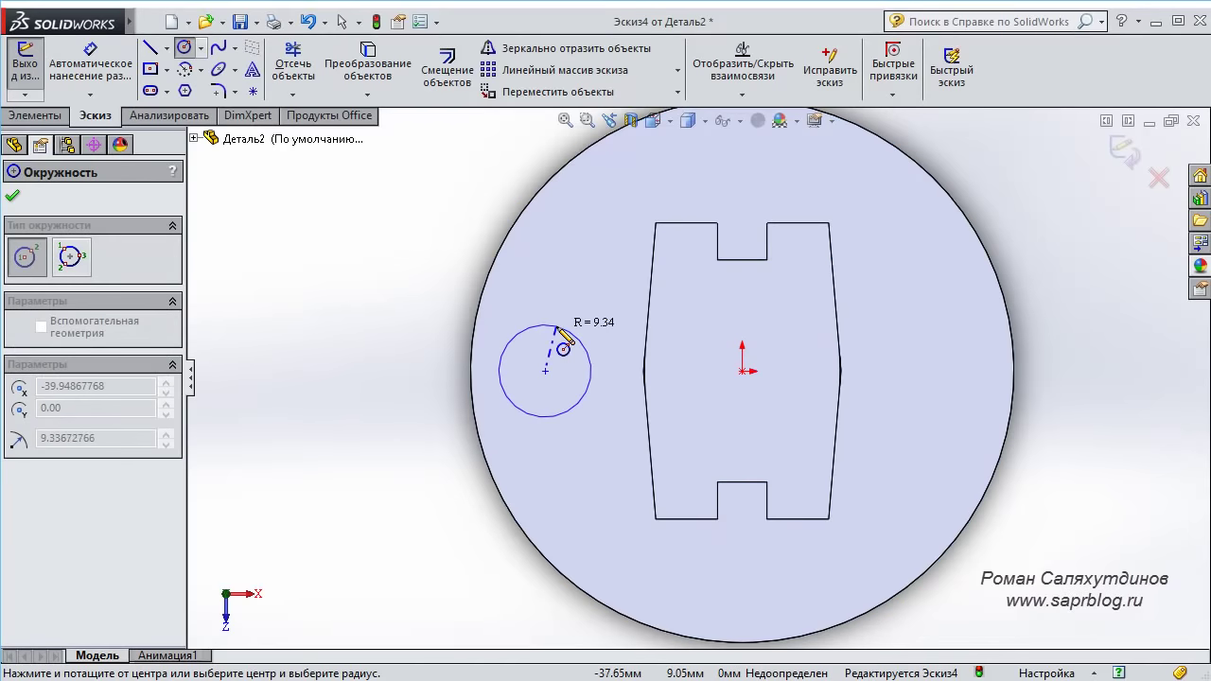
{"action": "left_click", "coordinate": [582, 343]}
{"action": "right_click_drag", "start_coordinate": [584, 254], "coordinate": [590, 176]}
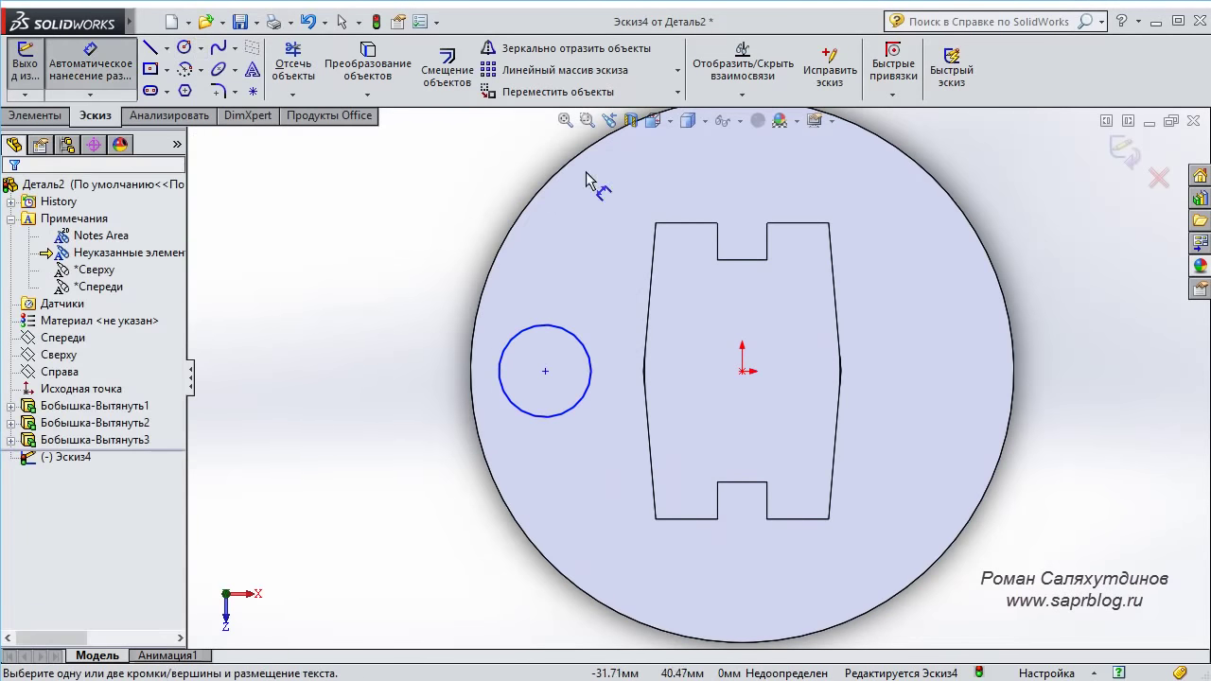
{"action": "left_click", "coordinate": [559, 328]}
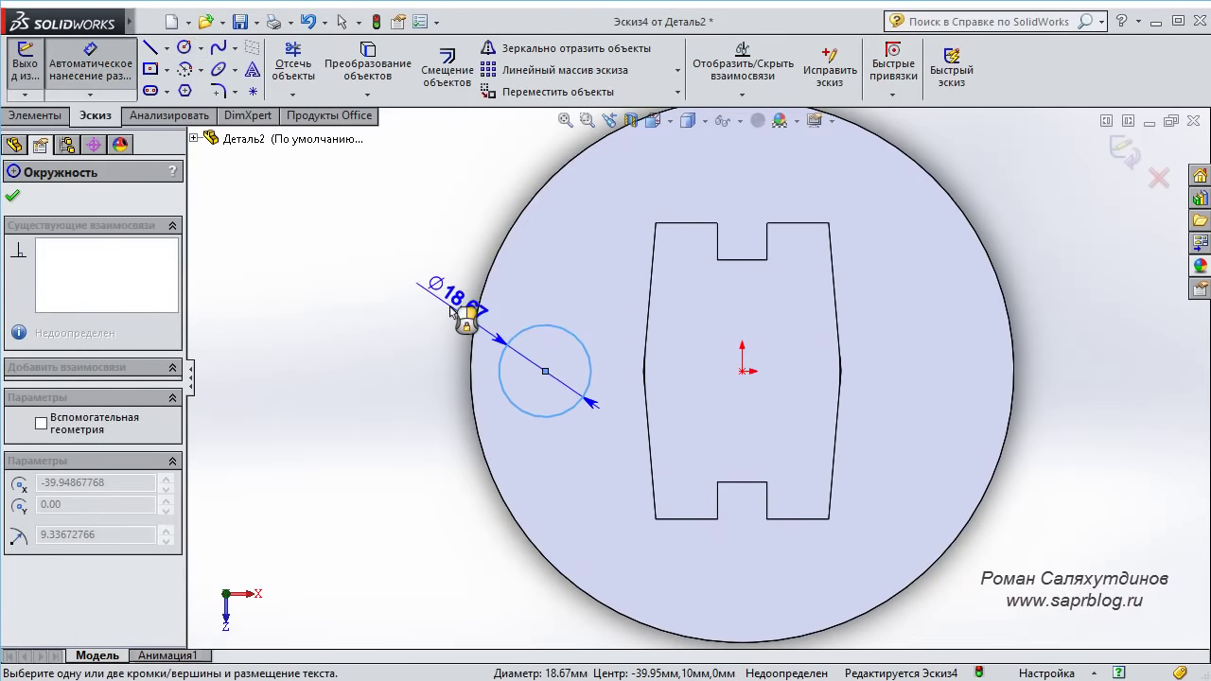
{"action": "left_click", "coordinate": [464, 315]}
{"action": "type", "text": "20"}
{"action": "key", "text": "Return"}
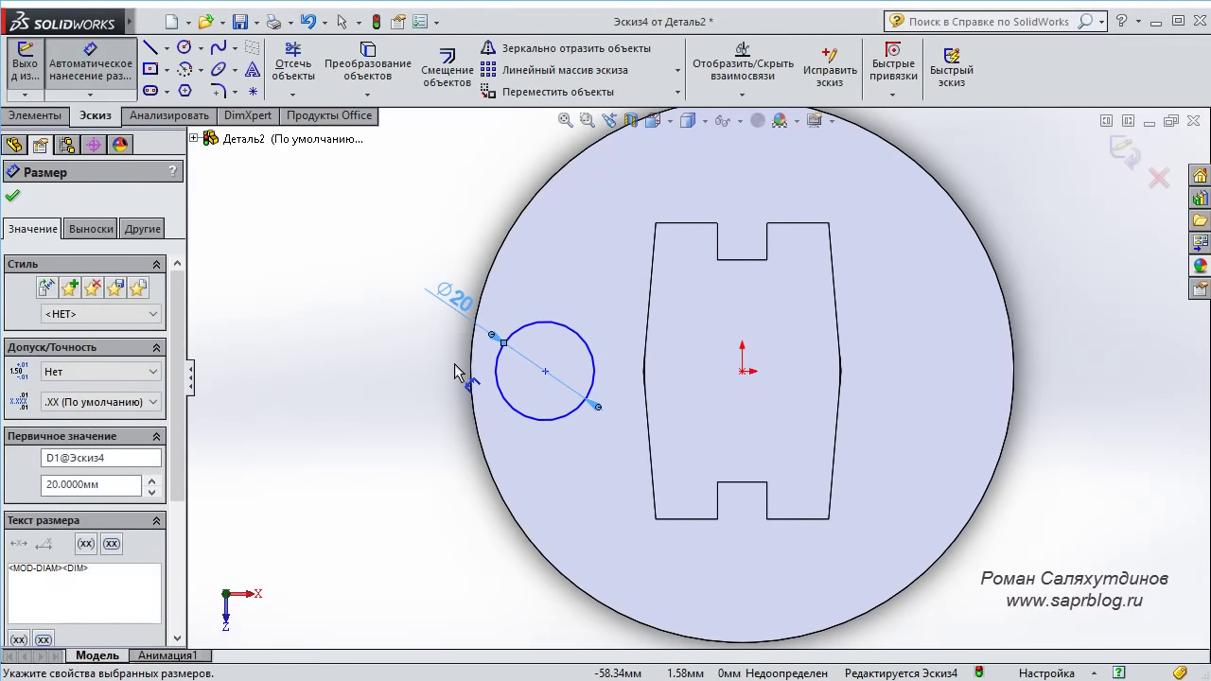
{"action": "key", "text": "Escape"}
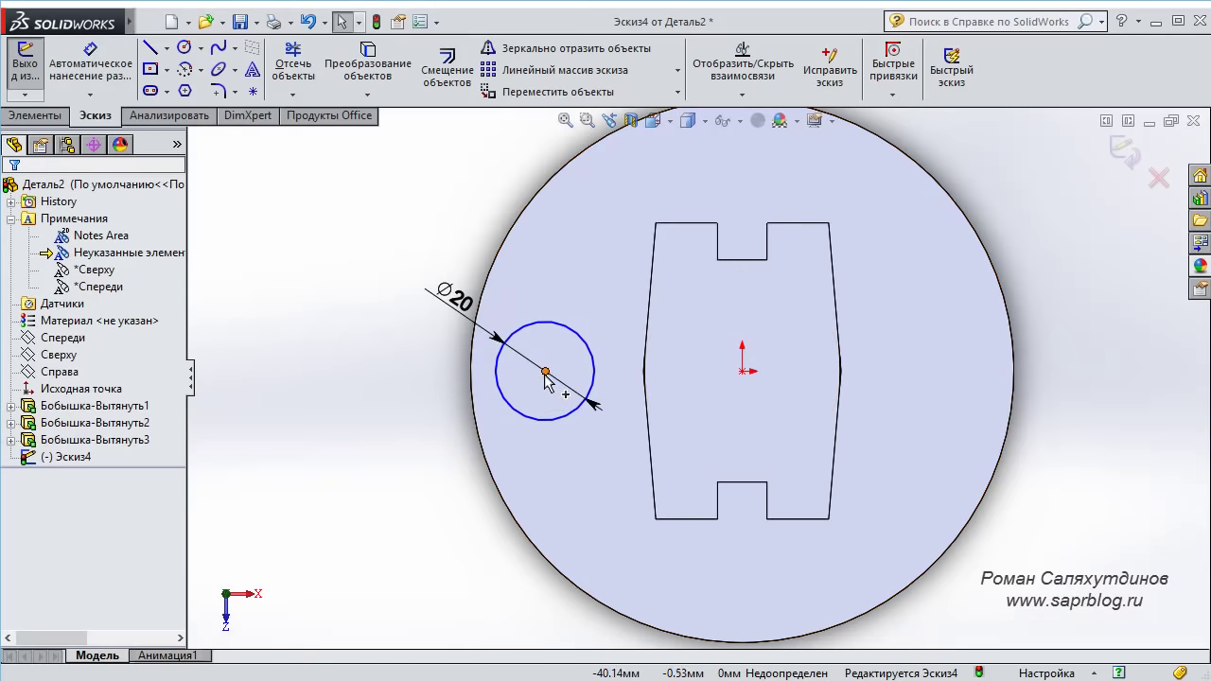
Make the circle centre horizontal with the origin and 40 mm to its left.
{"action": "left_click", "coordinate": [545, 371]}
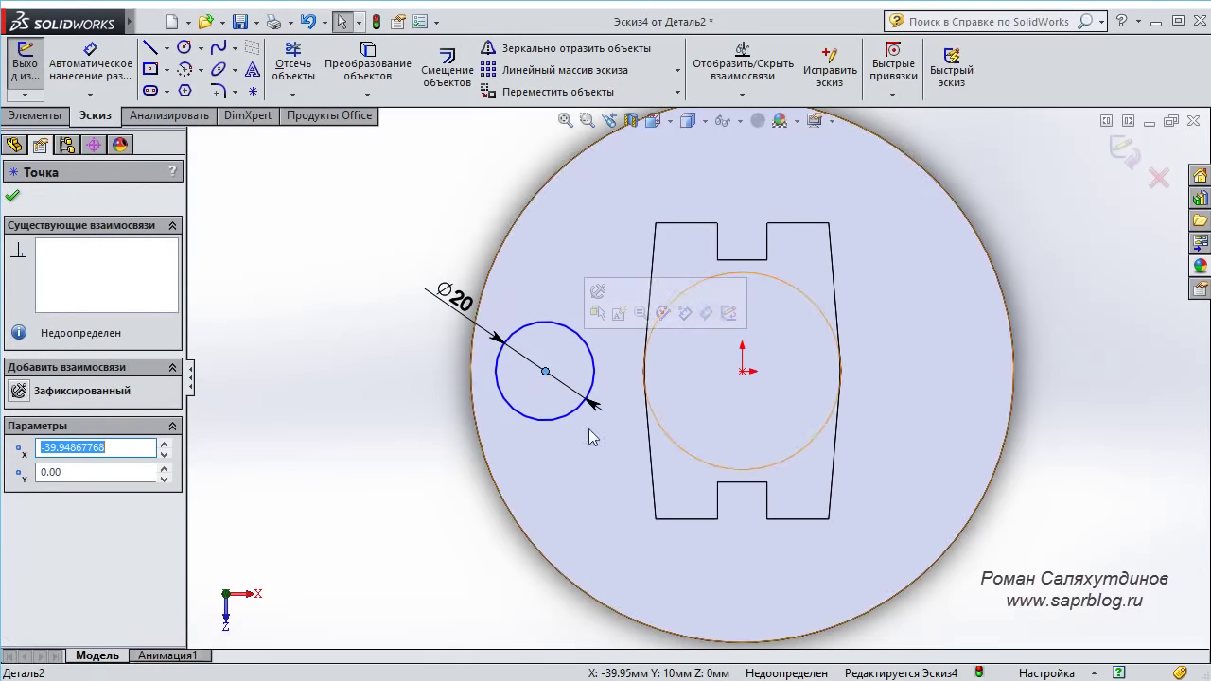
{"action": "left_click", "coordinate": [742, 372], "text": "ctrl"}
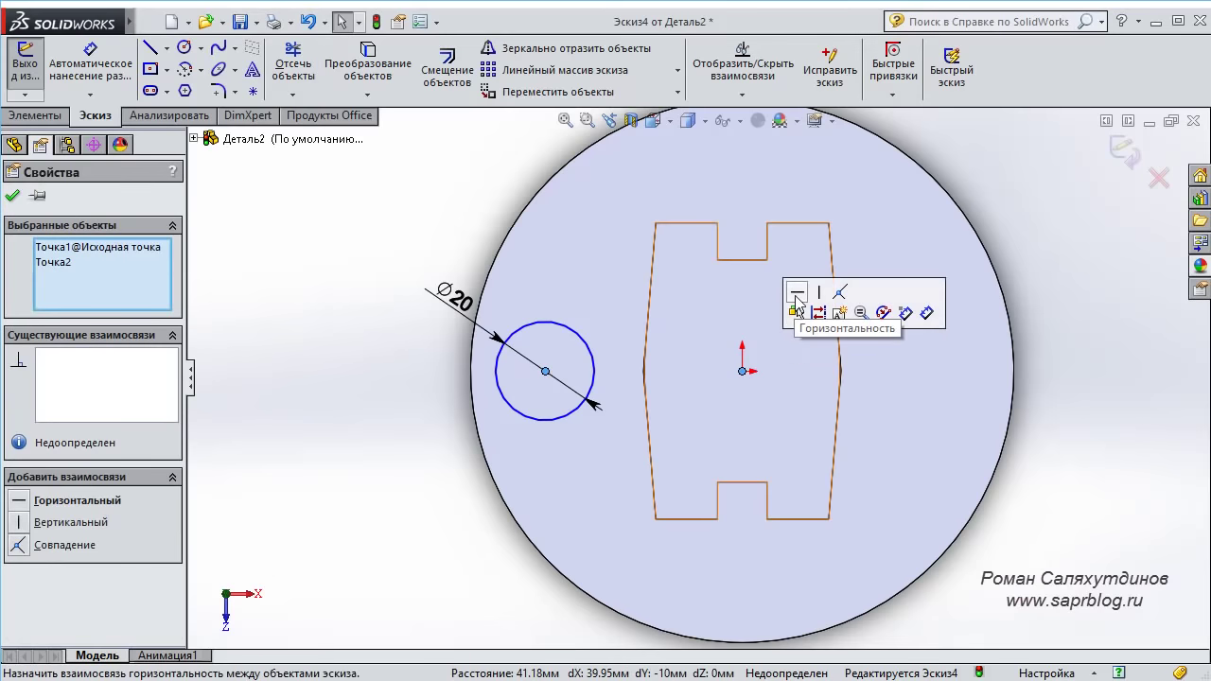
{"action": "left_click", "coordinate": [797, 291]}
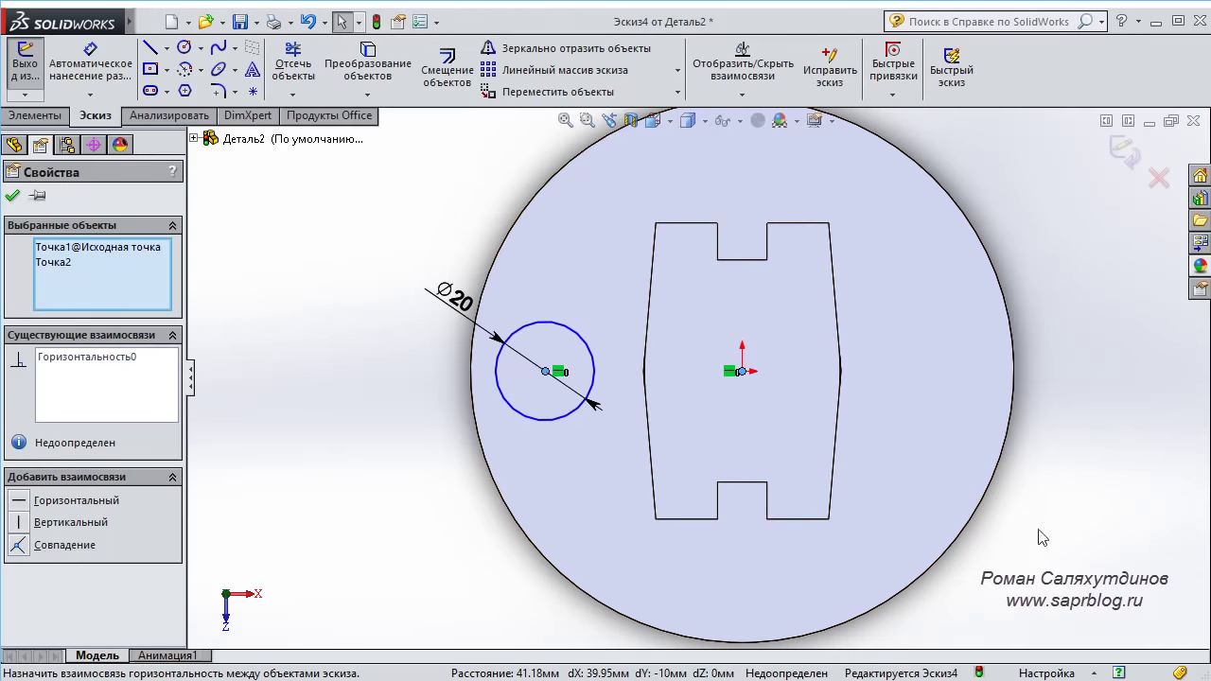
{"action": "right_click_drag", "start_coordinate": [1062, 516], "coordinate": [1060, 424]}
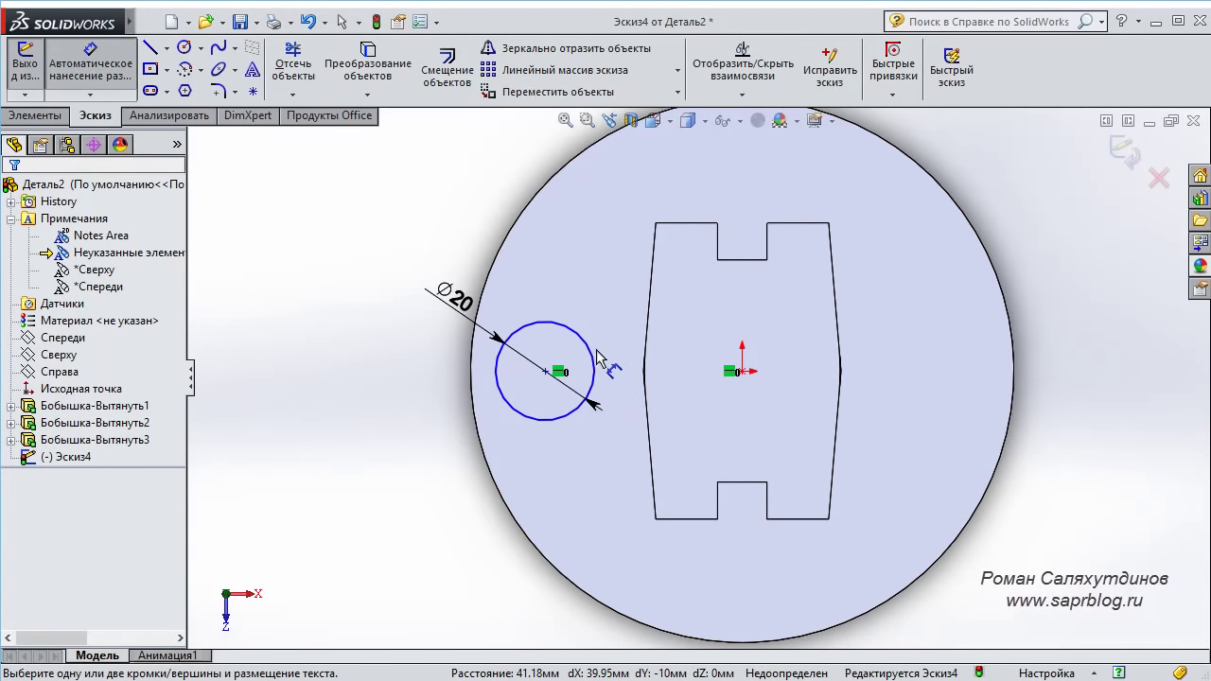
{"action": "left_click", "coordinate": [594, 360]}
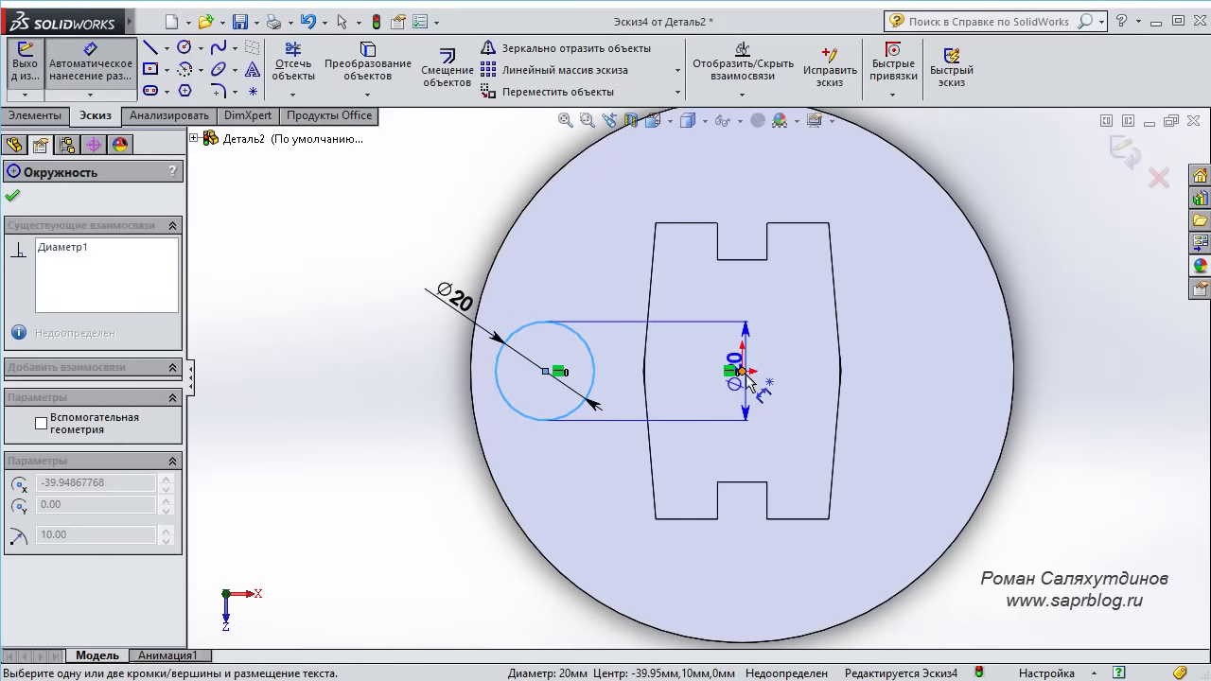
{"action": "left_click", "coordinate": [743, 372]}
{"action": "left_click", "coordinate": [615, 473]}
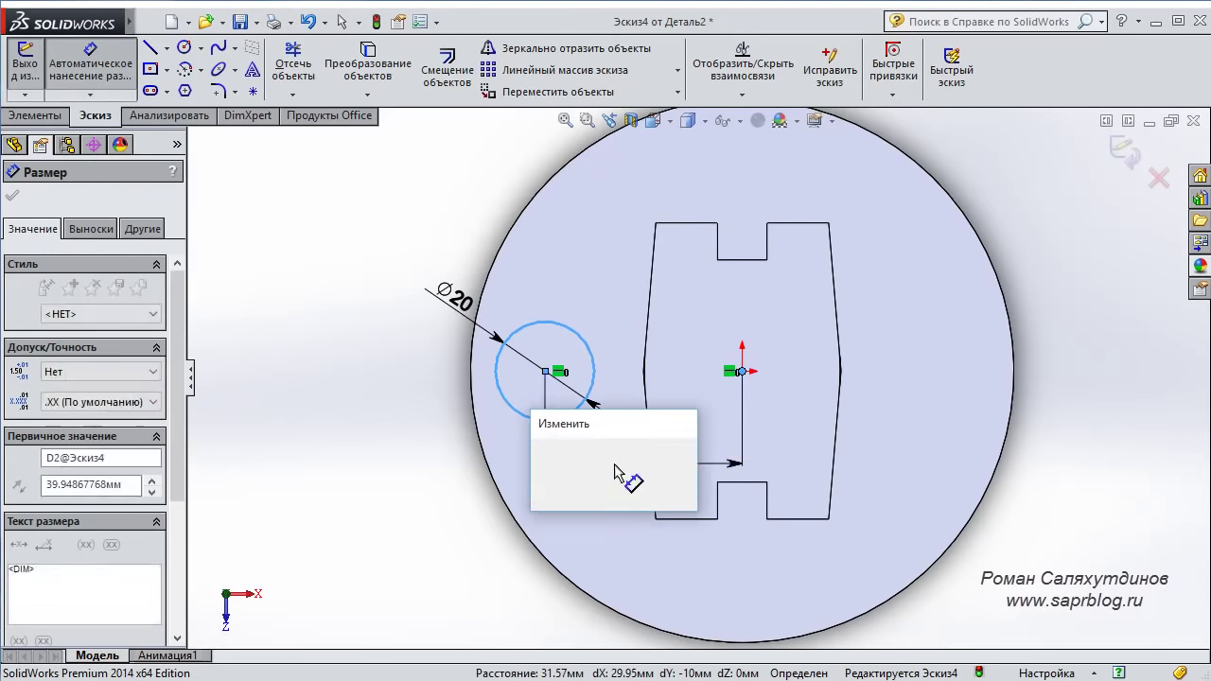
{"action": "type", "text": "40"}
{"action": "key", "text": "Return"}
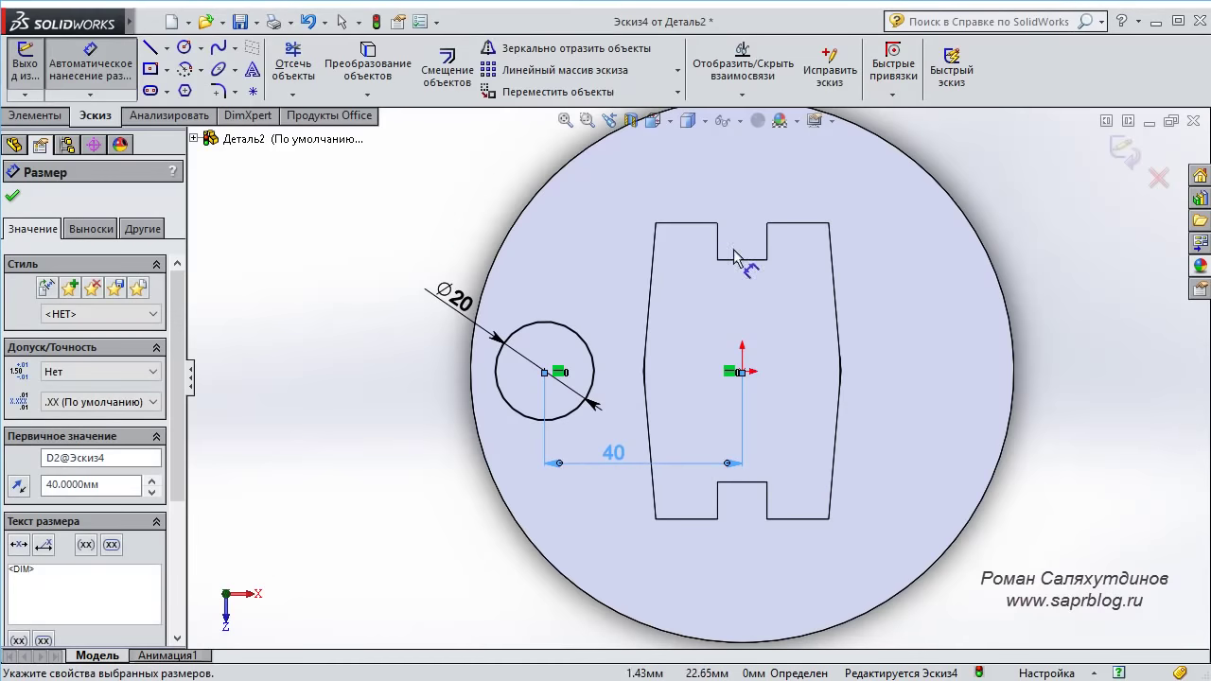
{"action": "left_click", "coordinate": [45, 117]}
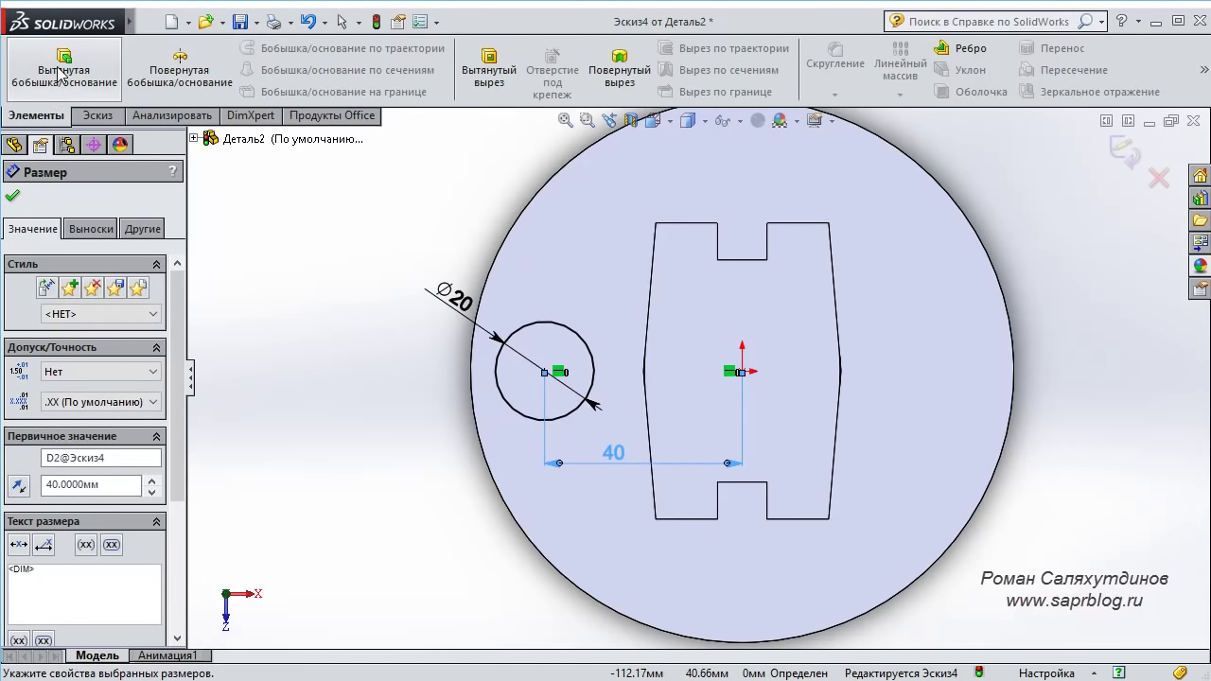
Extrude the Ø20 circle to a 20 mm high boss, Бобышка-Вытянуть4.
{"action": "left_click", "coordinate": [61, 74]}
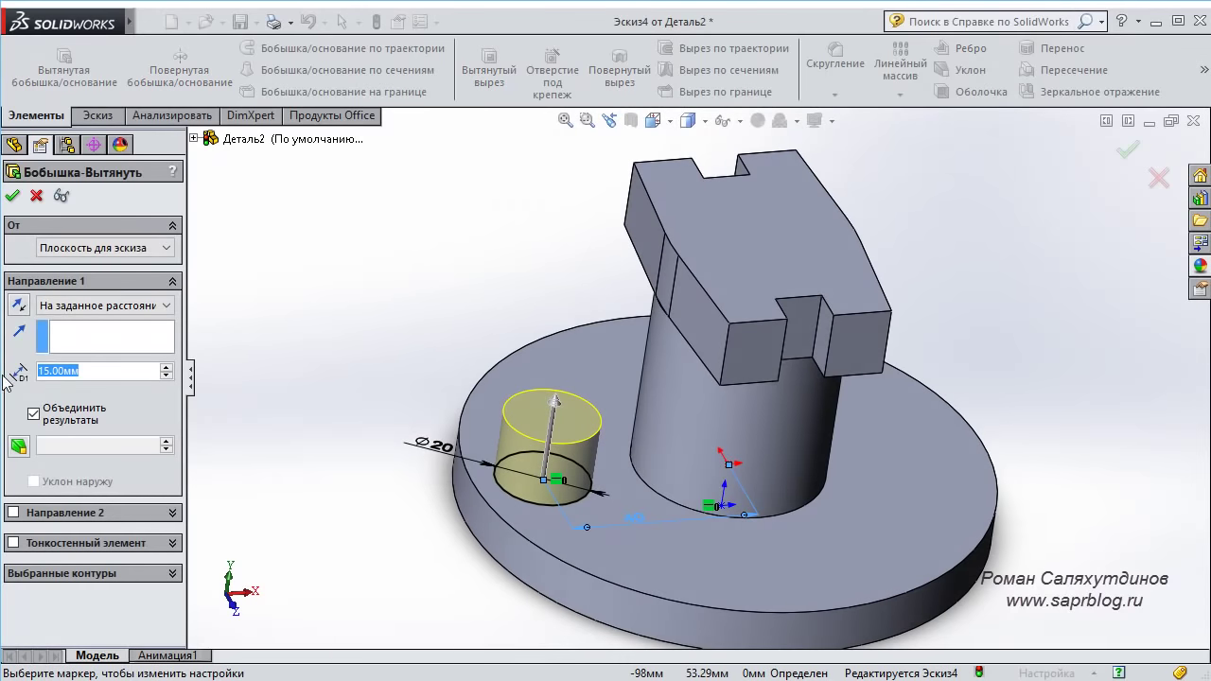
{"action": "type", "text": "20"}
{"action": "key", "text": "Return"}
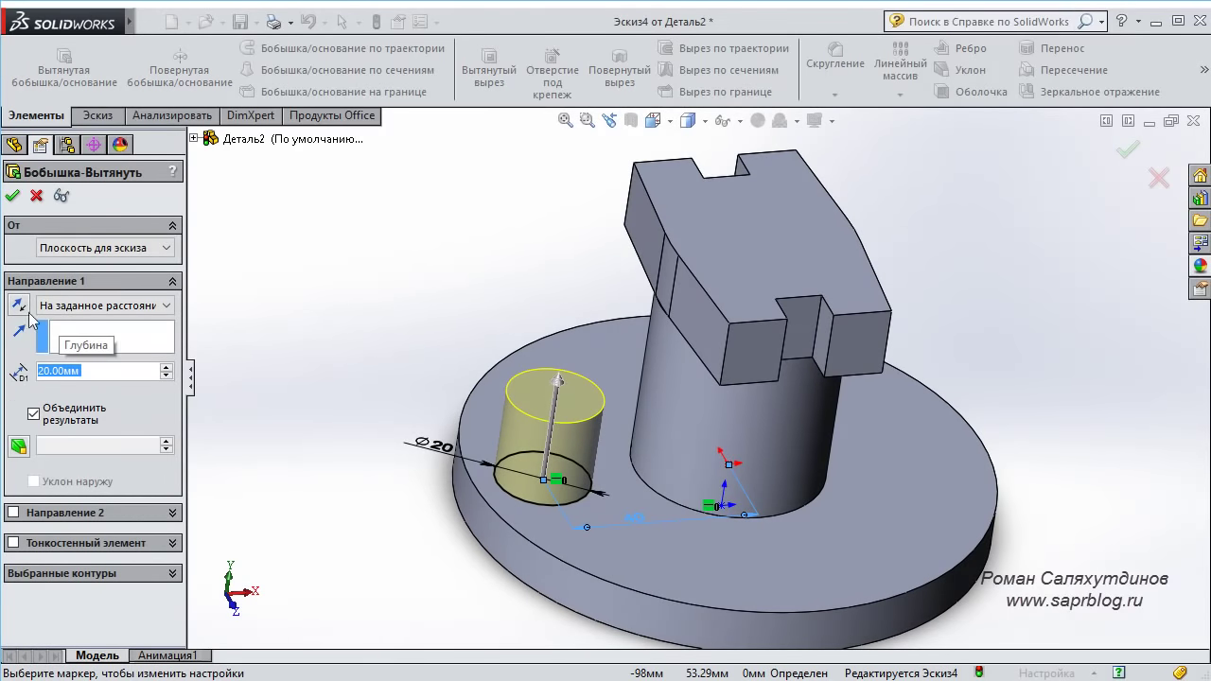
{"action": "left_click", "coordinate": [12, 197]}
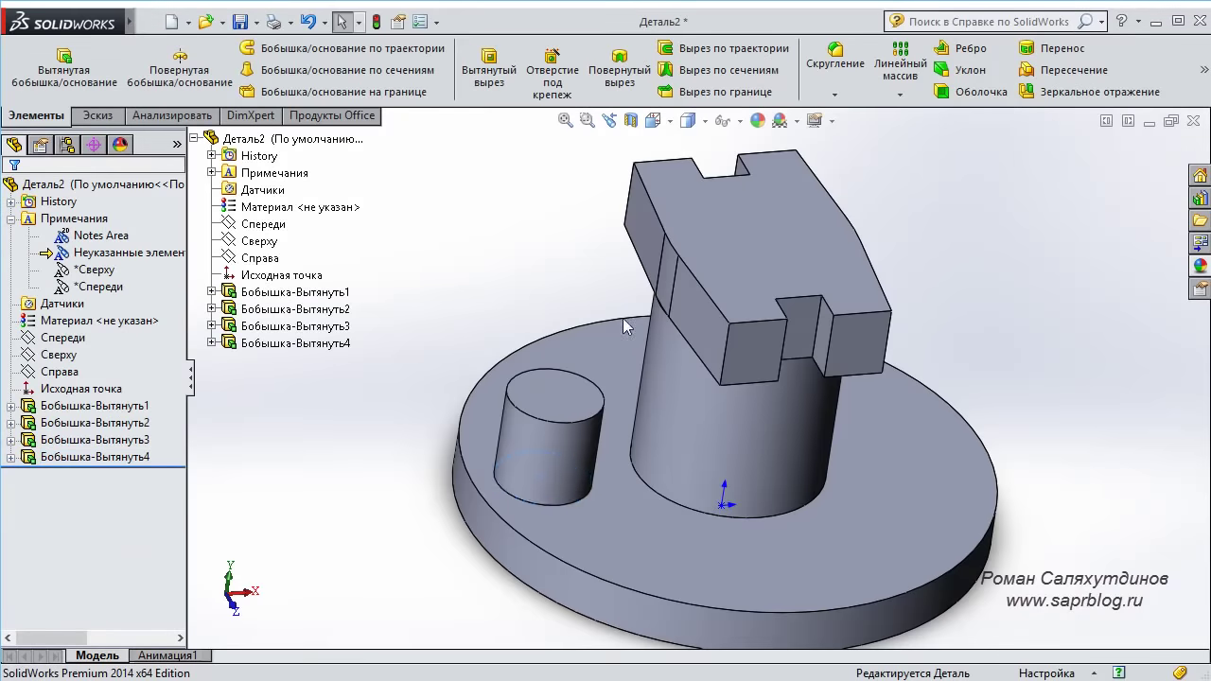
{"action": "mouse_move", "coordinate": [507, 261]}
{"action": "middle_mouse_down"}
{"action": "mouse_move", "coordinate": [698, 314]}
{"action": "mouse_move", "coordinate": [495, 262]}
{"action": "mouse_move", "coordinate": [508, 311]}
{"action": "mouse_move", "coordinate": [480, 233]}
{"action": "mouse_move", "coordinate": [511, 232]}
{"action": "mouse_move", "coordinate": [517, 252]}
{"action": "mouse_move", "coordinate": [558, 277]}
{"action": "mouse_move", "coordinate": [492, 236]}
{"action": "mouse_move", "coordinate": [474, 274]}
{"action": "mouse_move", "coordinate": [492, 248]}
{"action": "mouse_move", "coordinate": [483, 270]}
{"action": "mouse_move", "coordinate": [505, 256]}
{"action": "middle_mouse_up"}
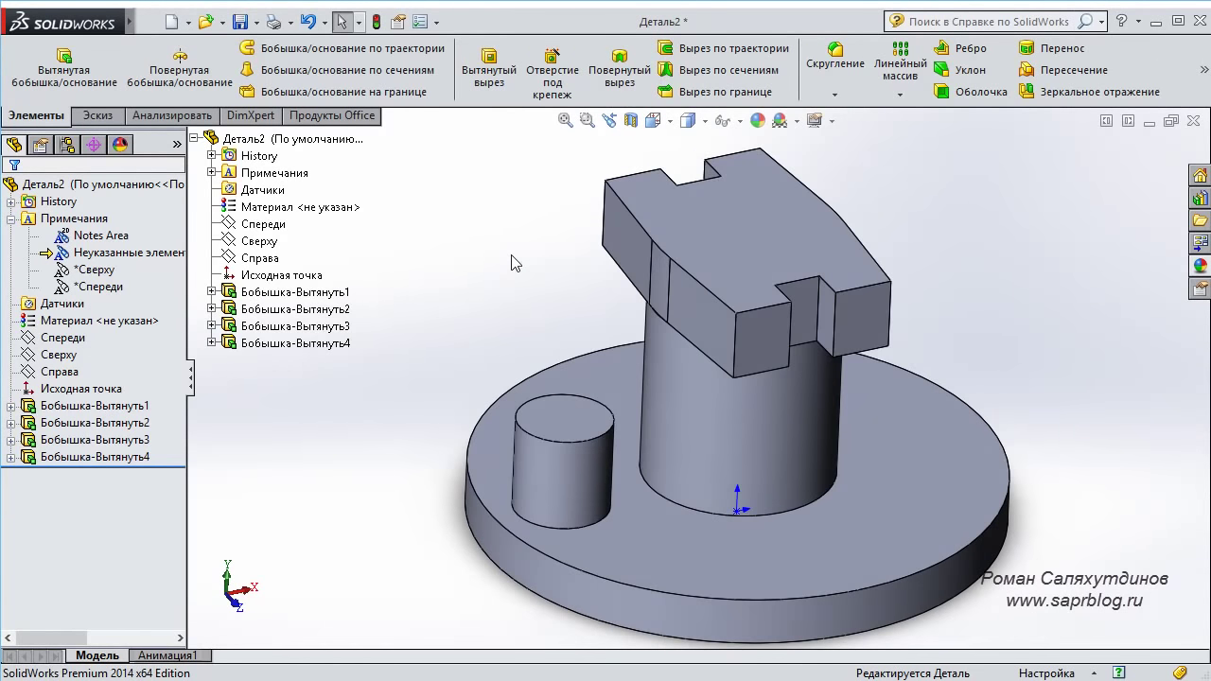
{"action": "left_click", "coordinate": [81, 338]}
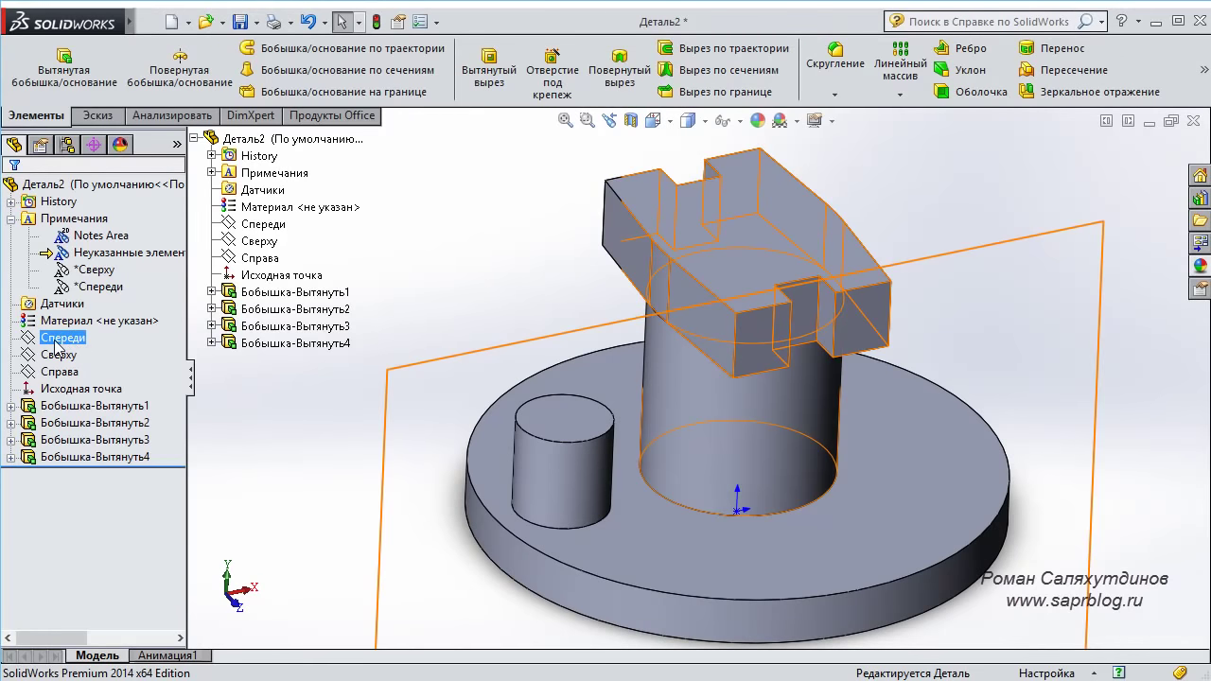
Start a Front-plane sketch viewed normal and draw a line from the central boss to the small cylinder.
{"action": "left_click", "coordinate": [57, 339]}
{"action": "left_click", "coordinate": [68, 314]}
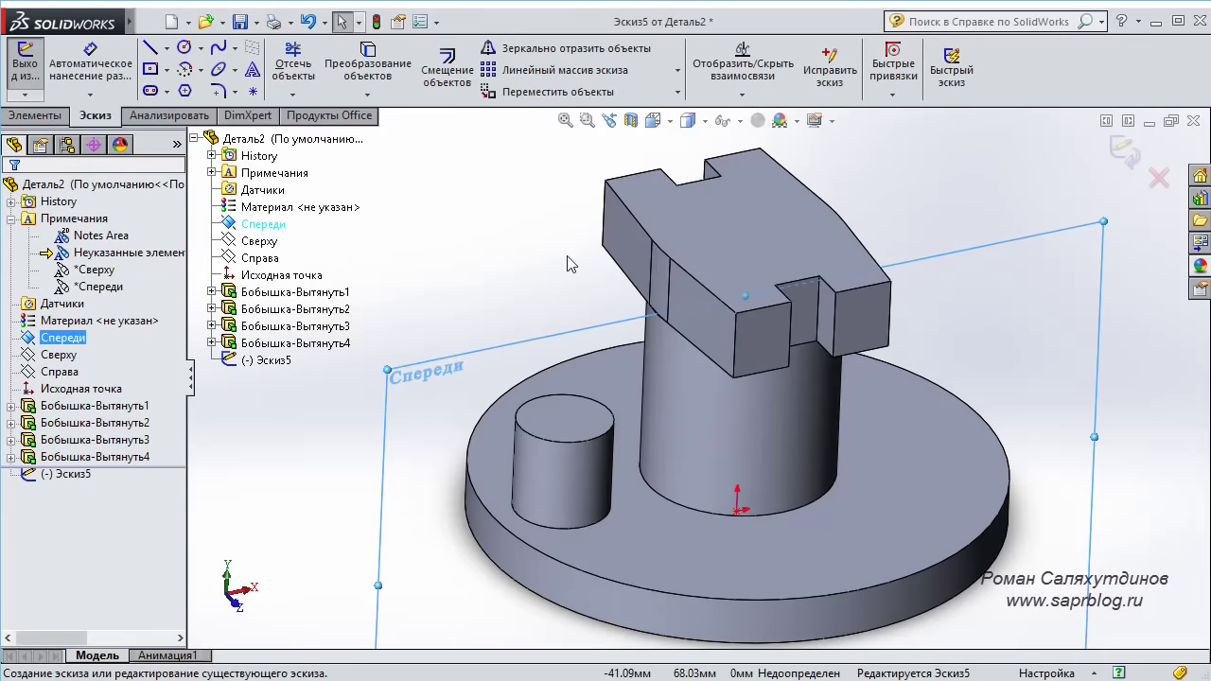
{"action": "key", "text": "ctrl+8"}
{"action": "scroll", "coordinate": [634, 427], "scroll_direction": "down", "scroll_amount": 2}
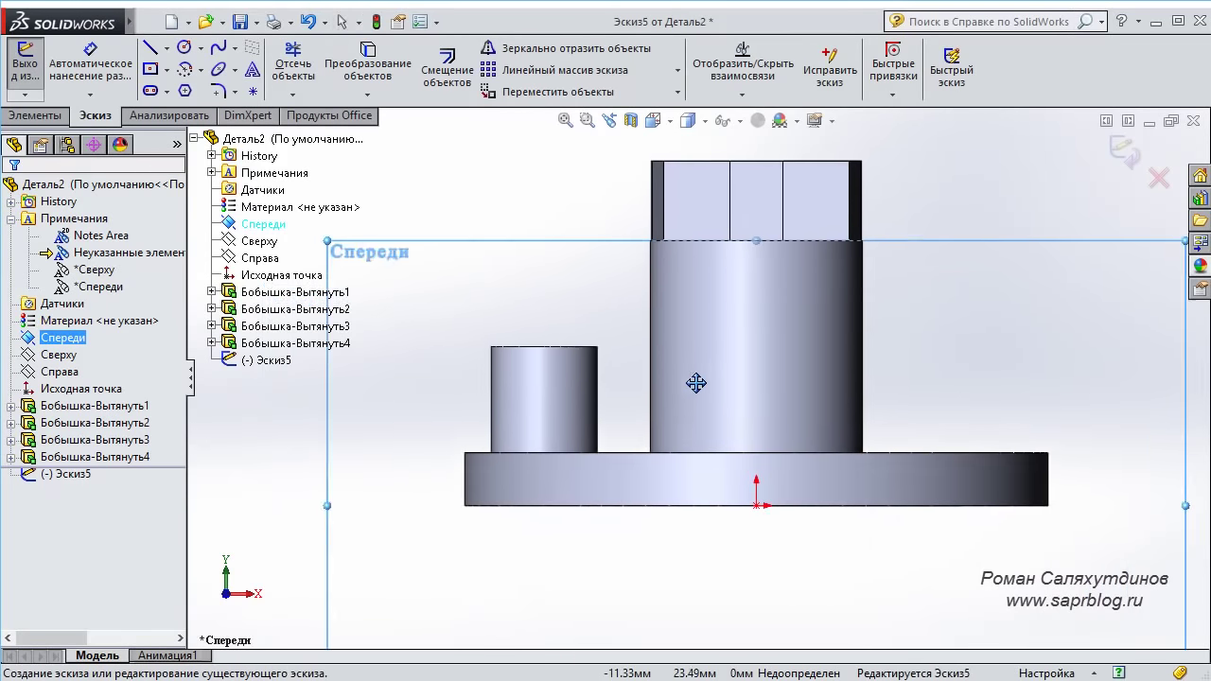
{"action": "scroll", "coordinate": [655, 400], "scroll_direction": "down", "scroll_amount": 1}
{"action": "right_click_drag", "start_coordinate": [811, 352], "coordinate": [720, 349]}
{"action": "scroll", "coordinate": [622, 333], "scroll_direction": "down", "scroll_amount": 1}
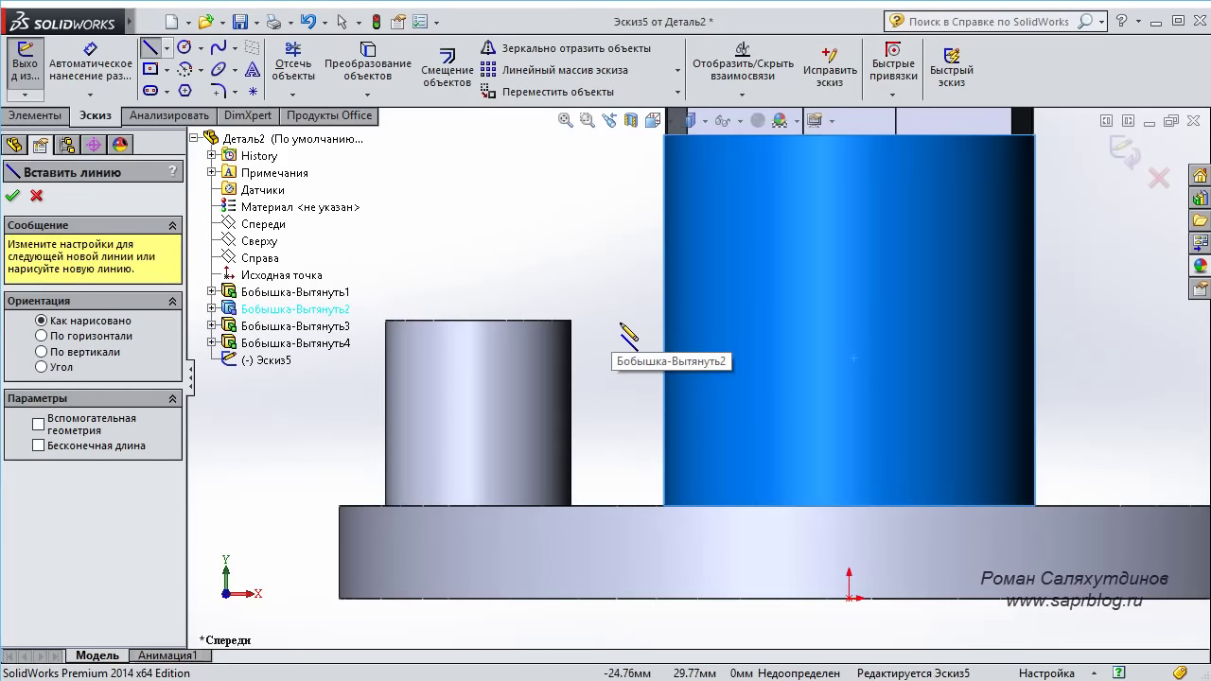
{"action": "scroll", "coordinate": [625, 349], "scroll_direction": "down", "scroll_amount": 1}
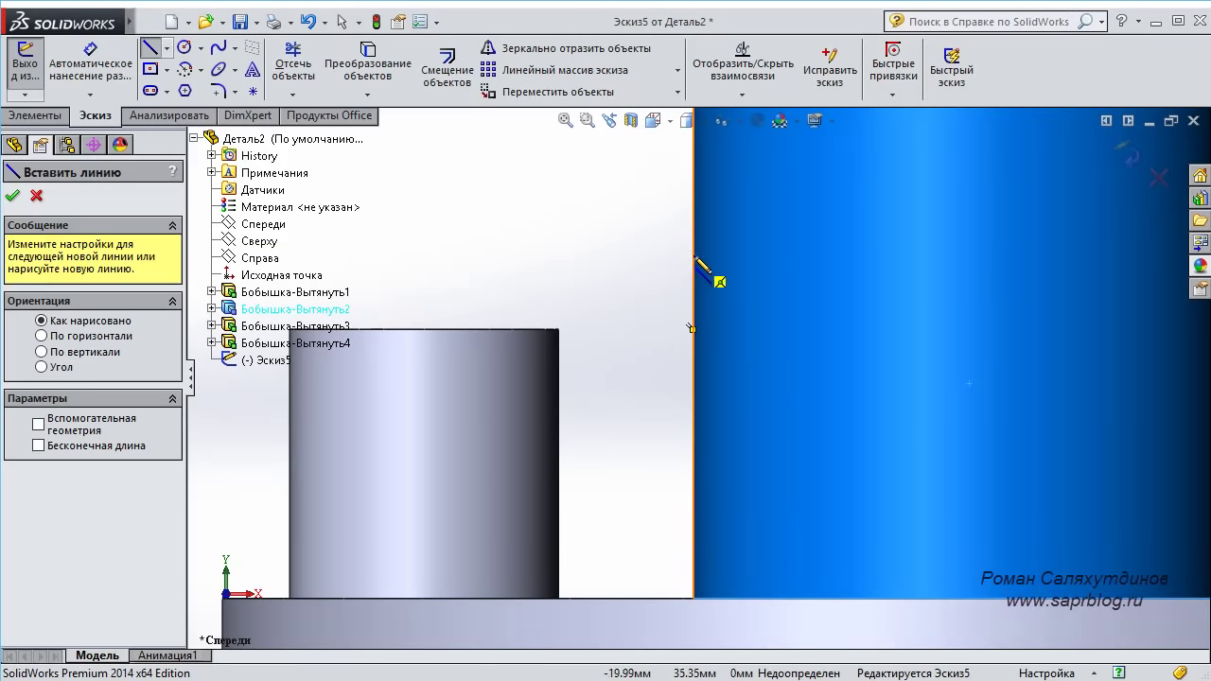
{"action": "left_click", "coordinate": [694, 245]}
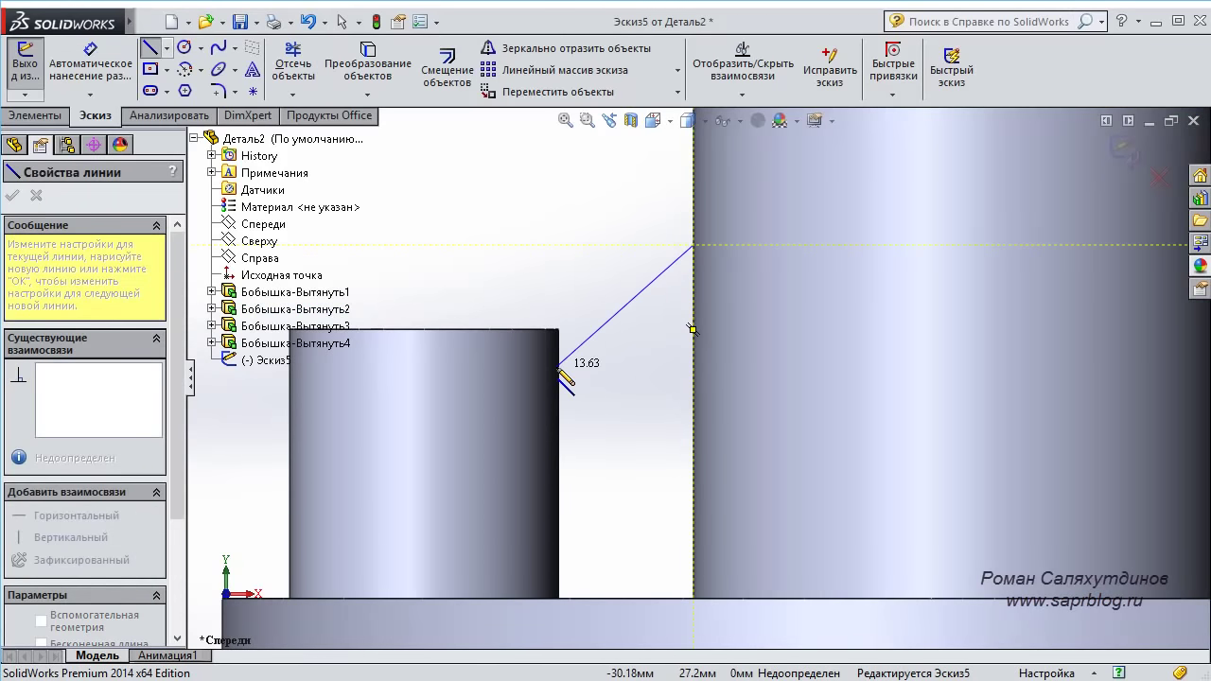
{"action": "scroll", "coordinate": [565, 378], "scroll_direction": "down", "scroll_amount": 1}
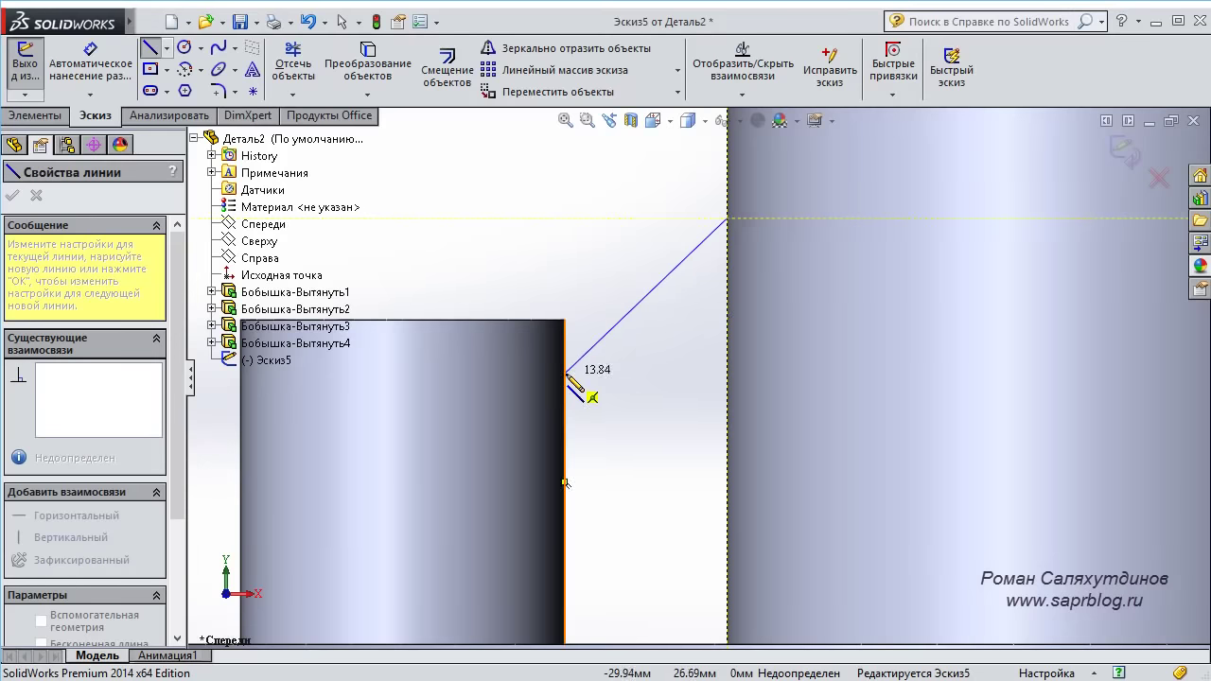
{"action": "left_click", "coordinate": [565, 373]}
{"action": "scroll", "coordinate": [606, 398], "scroll_direction": "up", "scroll_amount": 1}
{"action": "key", "text": "Escape"}
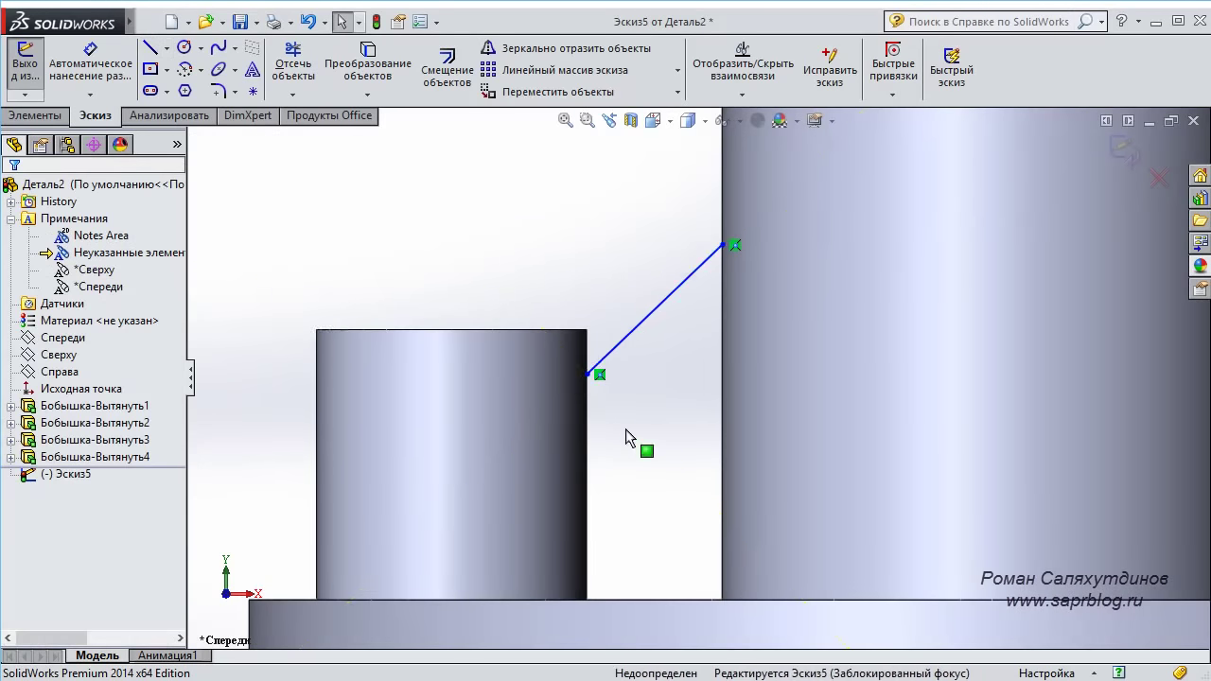
{"action": "scroll", "coordinate": [696, 381], "scroll_direction": "up", "scroll_amount": 2}
Dimension the line's upper endpoint 25 mm up the central boss.
{"action": "left_click", "coordinate": [807, 313]}
{"action": "left_click", "coordinate": [808, 307]}
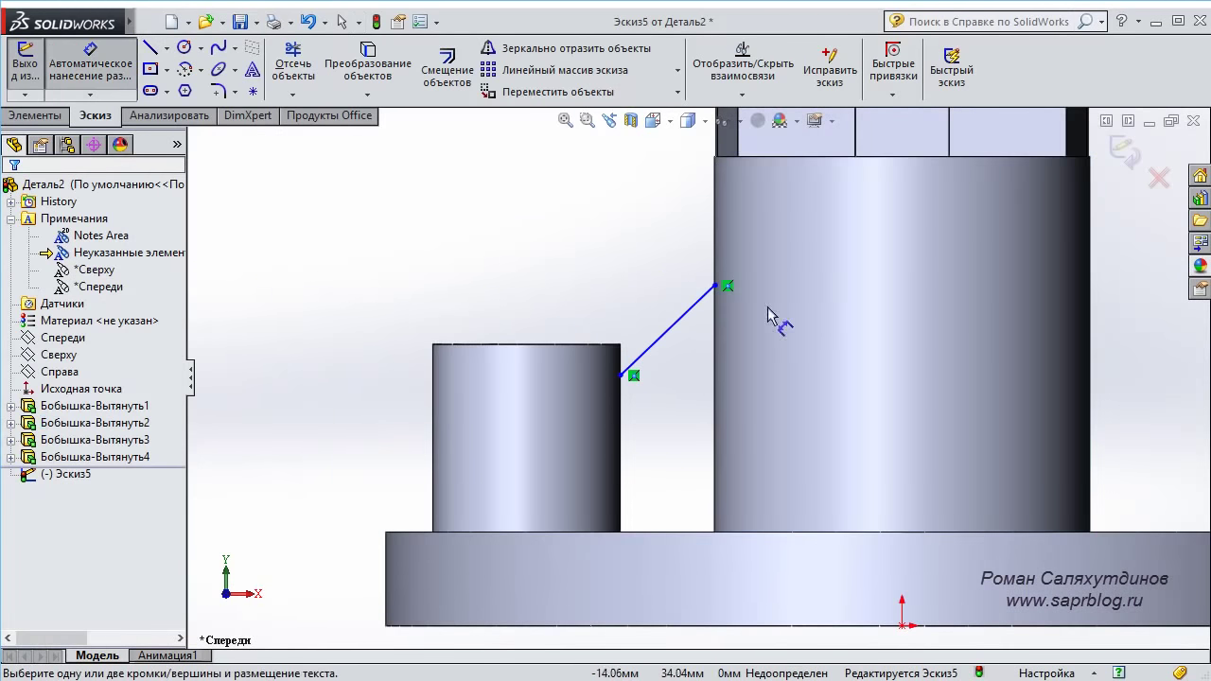
{"action": "left_click", "coordinate": [716, 287]}
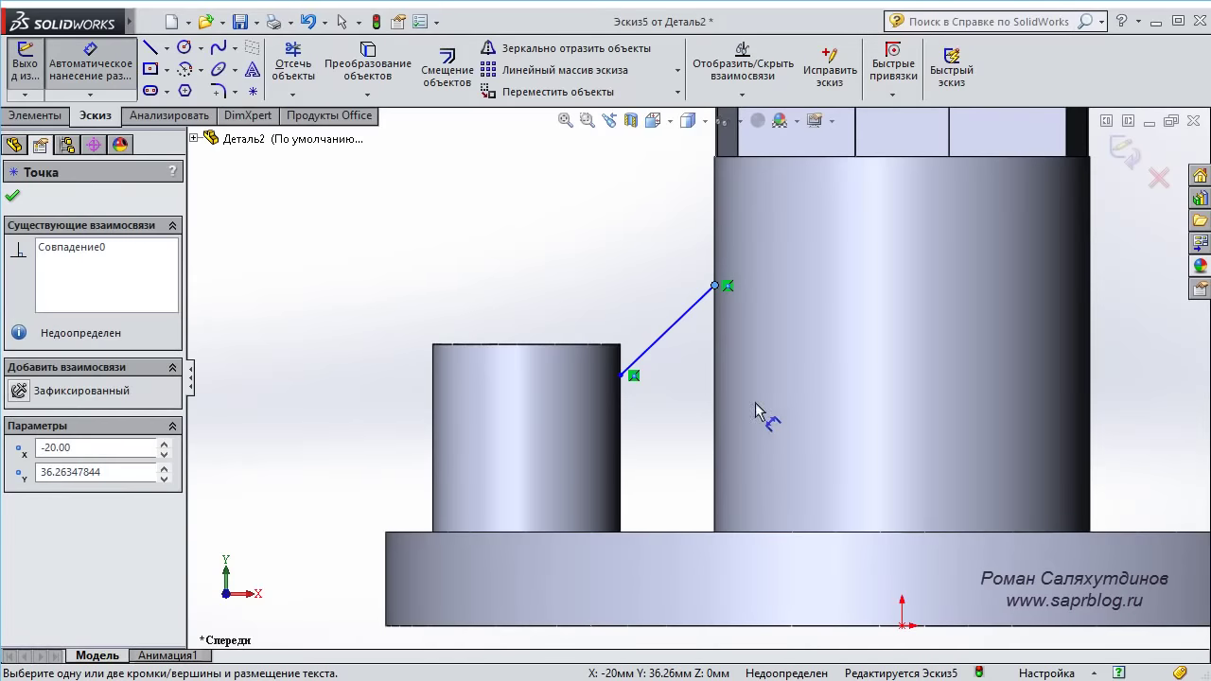
{"action": "left_click", "coordinate": [760, 531]}
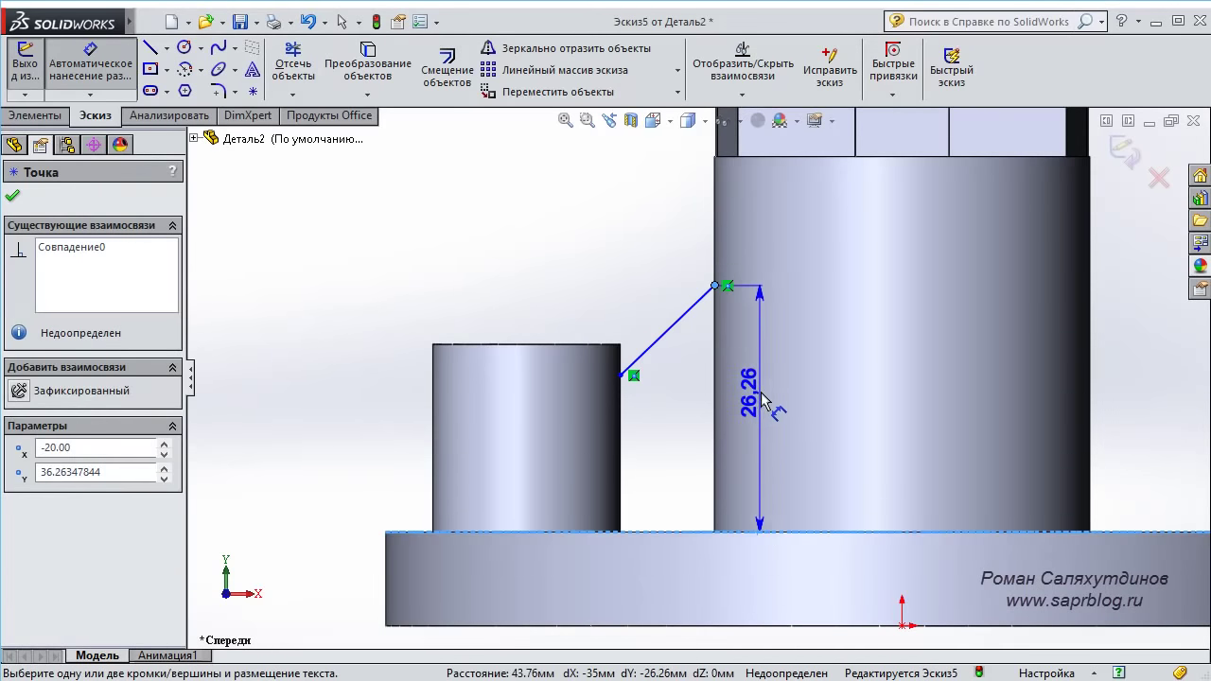
{"action": "left_click", "coordinate": [765, 402]}
{"action": "type", "text": "20"}
{"action": "key", "text": "Return"}
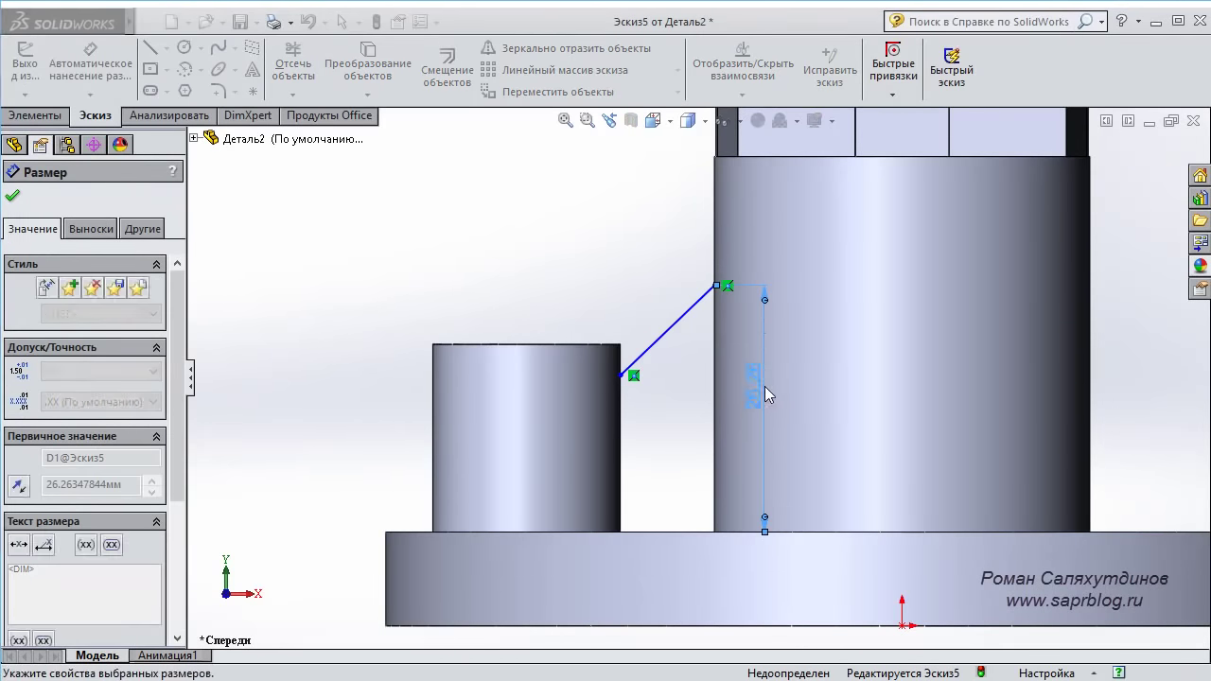
{"action": "scroll", "coordinate": [605, 382], "scroll_direction": "down", "scroll_amount": 5}
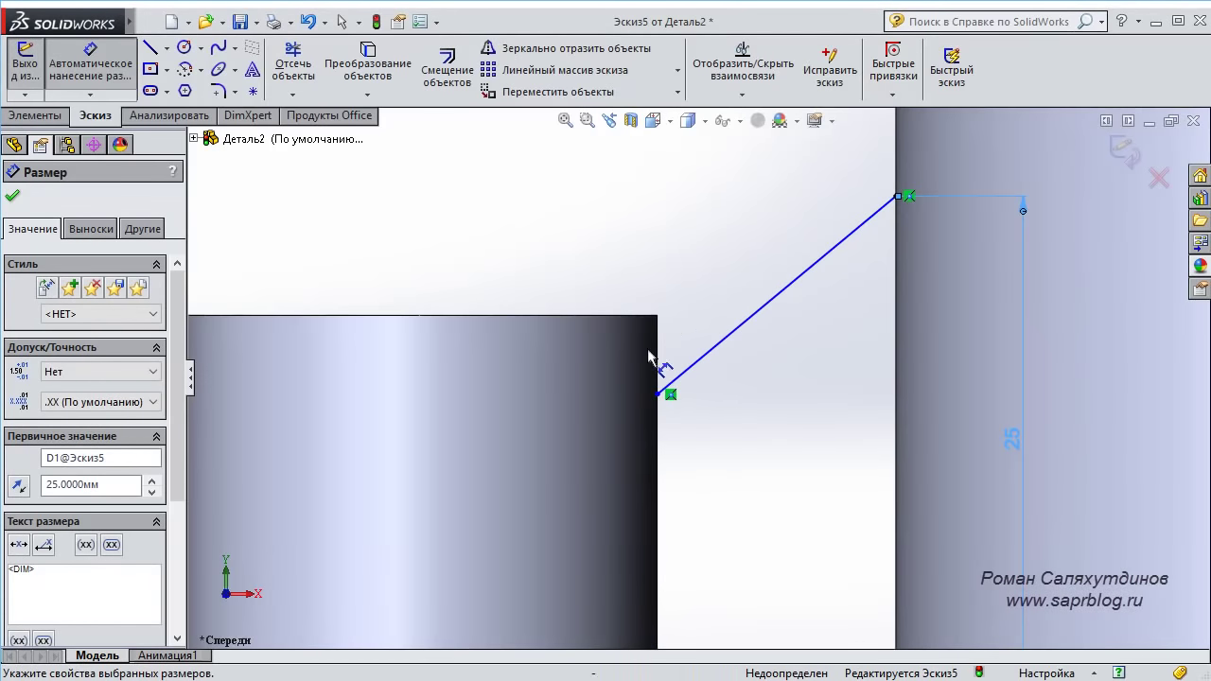
{"action": "key", "text": "Escape"}
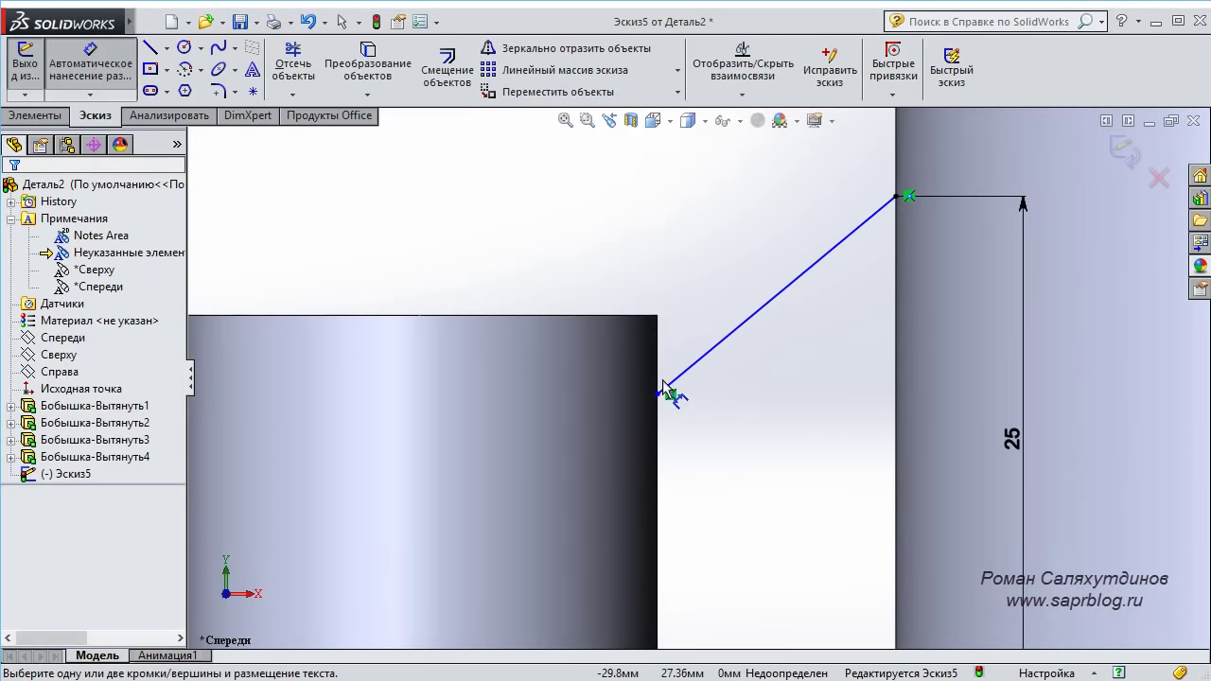
Place the line's lower endpoint 2 mm below the small cylinder's top and exit the sketch.
{"action": "left_click", "coordinate": [659, 392]}
{"action": "left_click", "coordinate": [658, 316]}
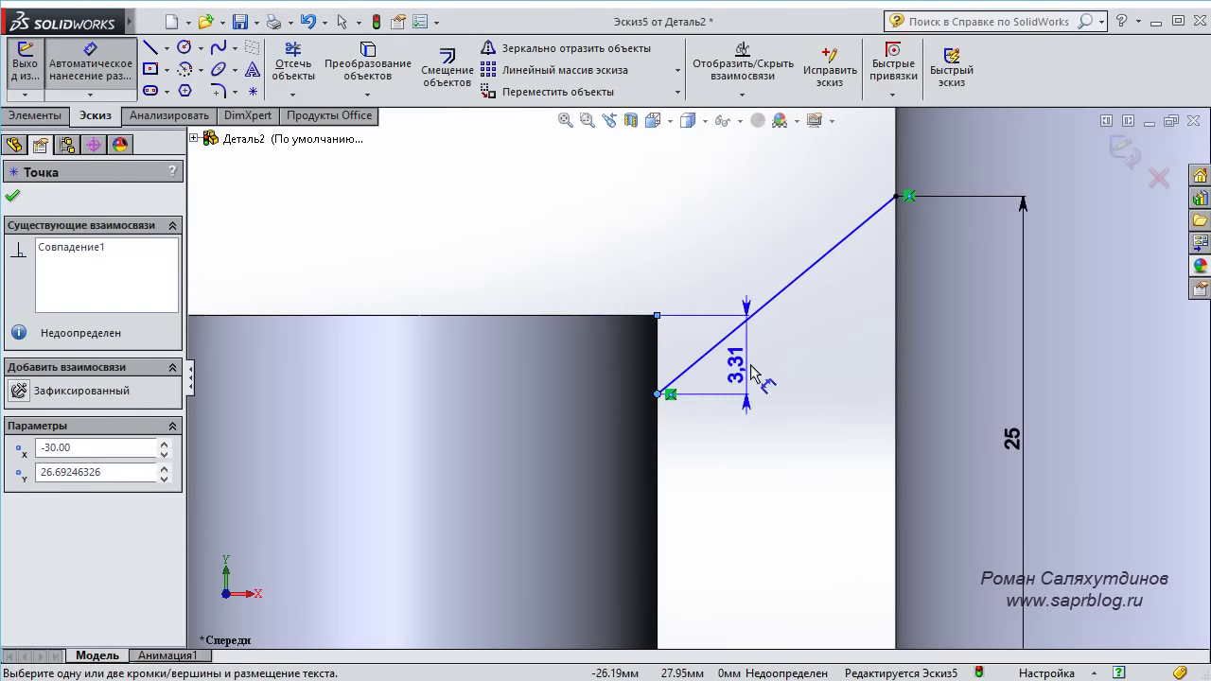
{"action": "left_click", "coordinate": [597, 409]}
{"action": "type", "text": "2"}
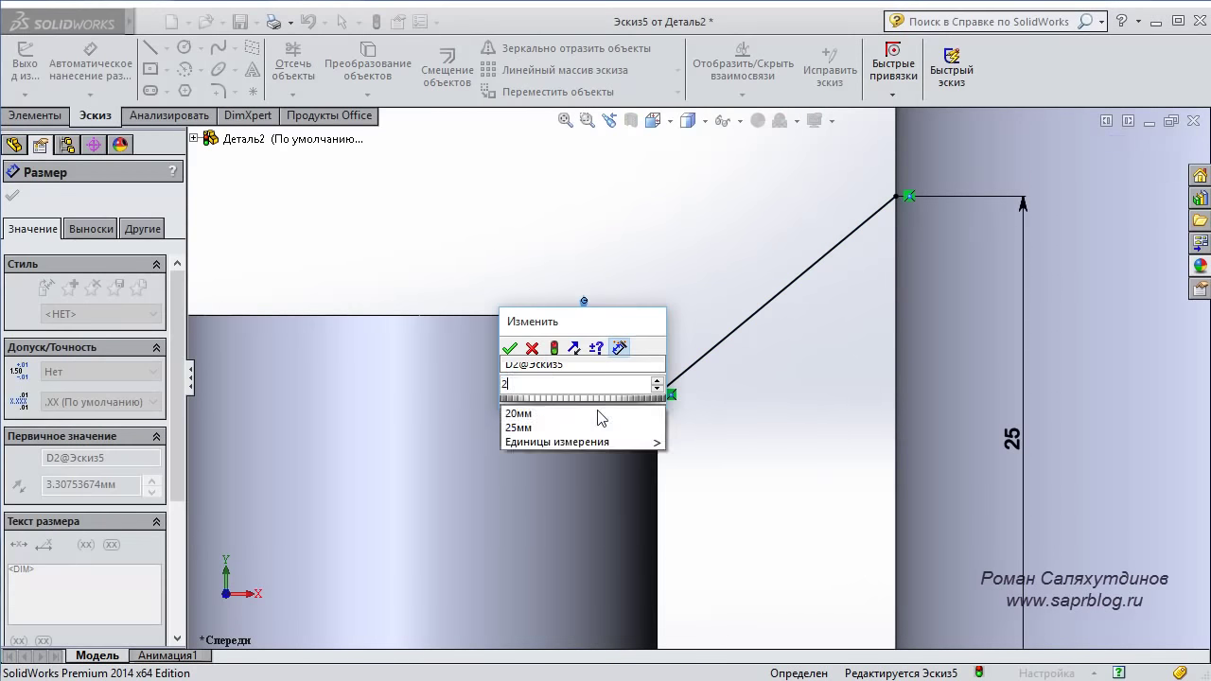
{"action": "key", "text": "Return"}
{"action": "scroll", "coordinate": [597, 388], "scroll_direction": "up", "scroll_amount": 2}
{"action": "scroll", "coordinate": [597, 387], "scroll_direction": "up", "scroll_amount": 1}
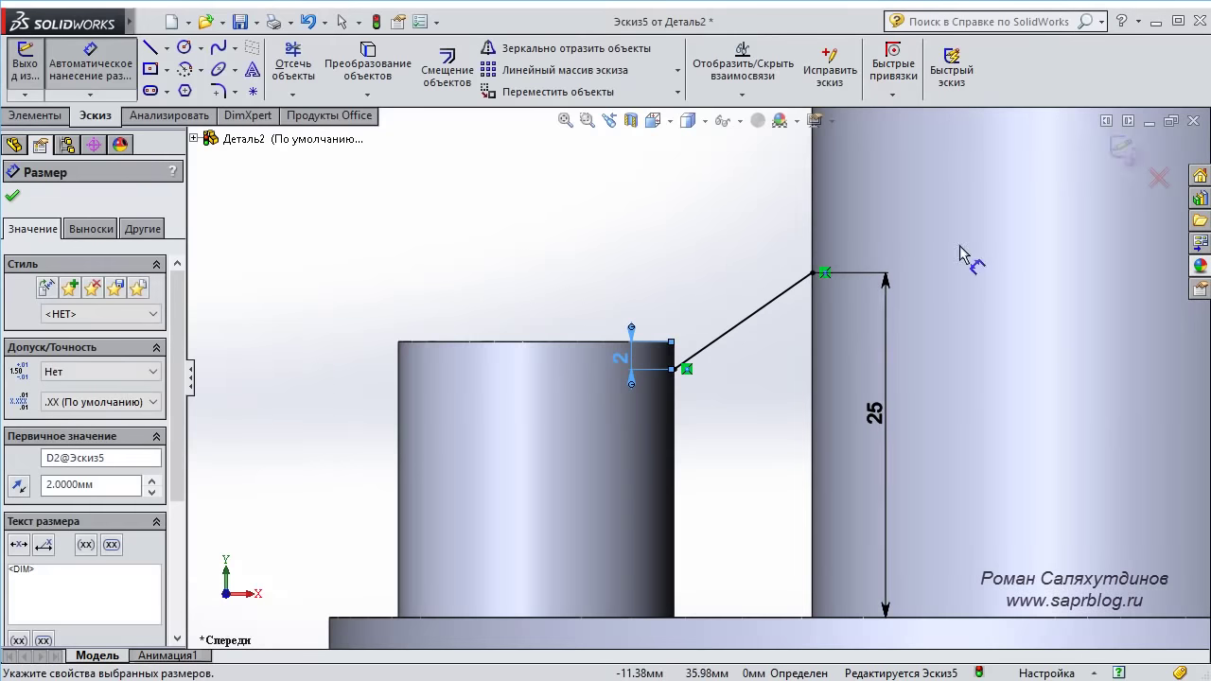
{"action": "left_click", "coordinate": [1122, 151]}
{"action": "mouse_move", "coordinate": [651, 291]}
{"action": "middle_mouse_down"}
{"action": "mouse_move", "coordinate": [635, 319]}
{"action": "mouse_move", "coordinate": [707, 305]}
{"action": "mouse_move", "coordinate": [748, 246]}
{"action": "middle_mouse_up"}
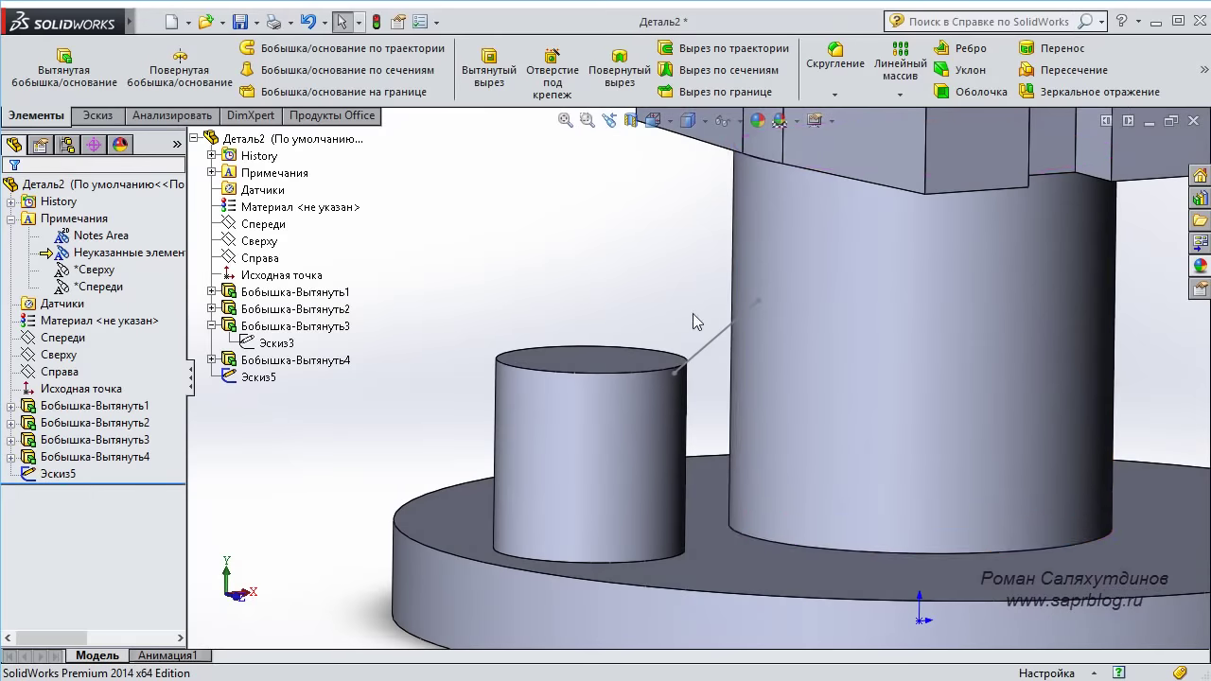
Build a 10 mm rib, Ребро1, from the Эскиз5 line with material flipped toward the part.
{"action": "left_click", "coordinate": [972, 52]}
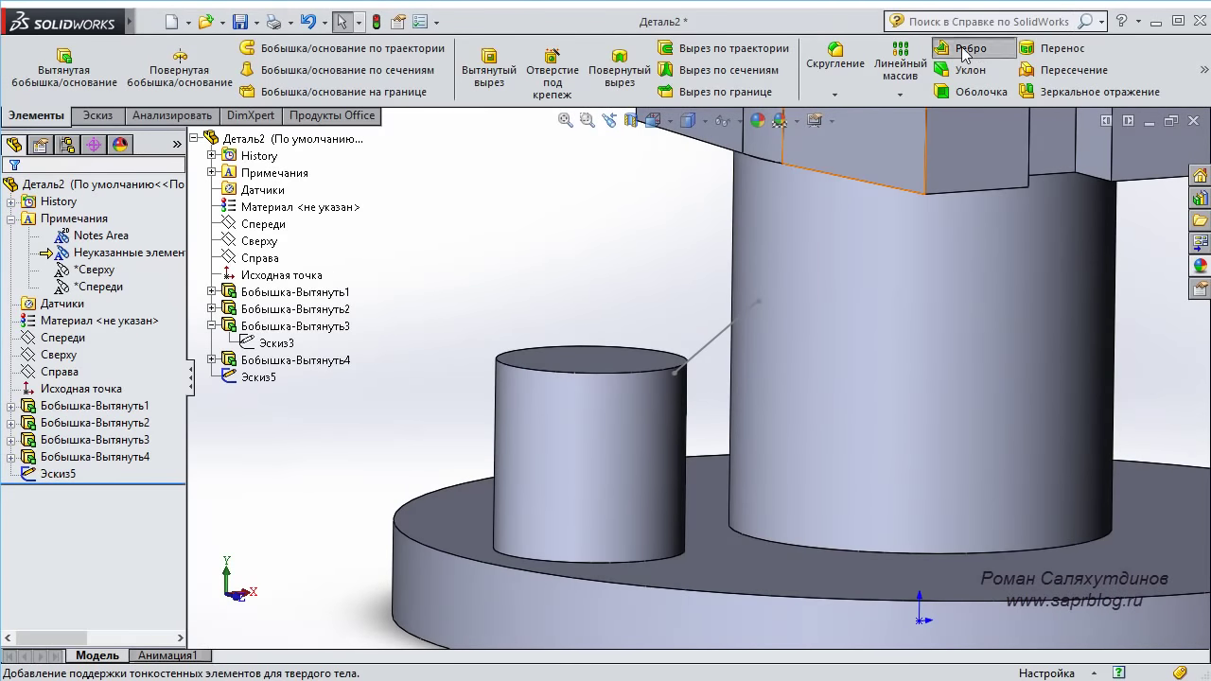
{"action": "scroll", "coordinate": [724, 333], "scroll_direction": "down", "scroll_amount": 2}
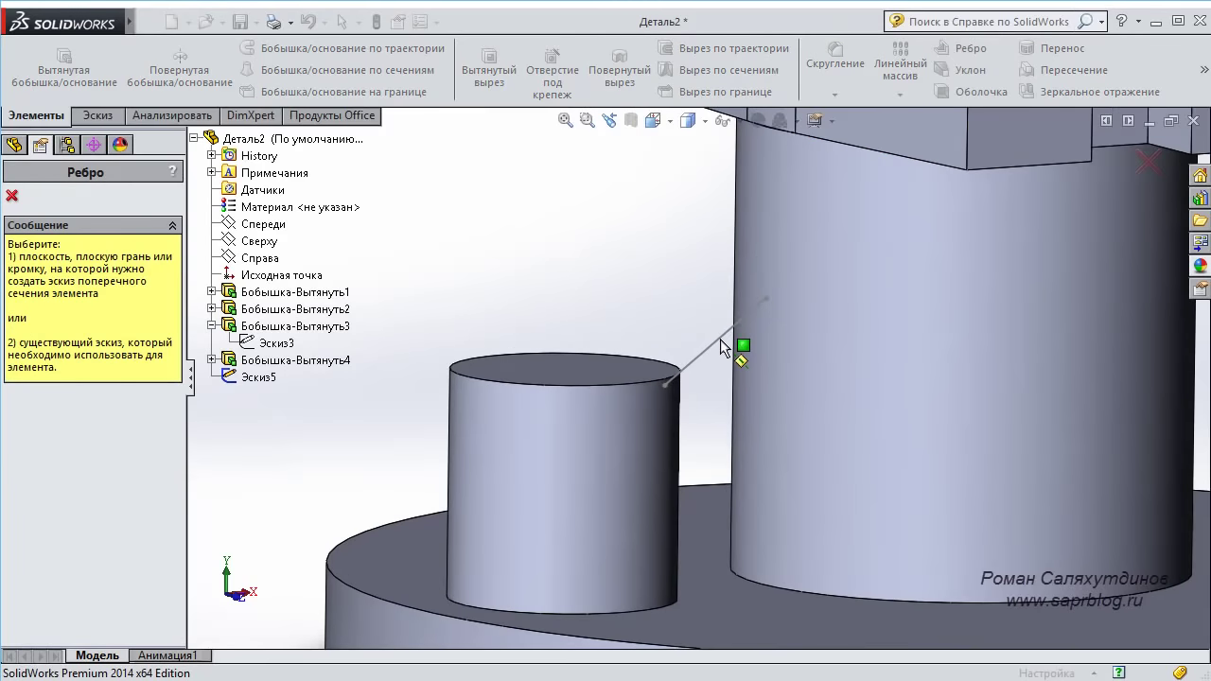
{"action": "left_click", "coordinate": [716, 346]}
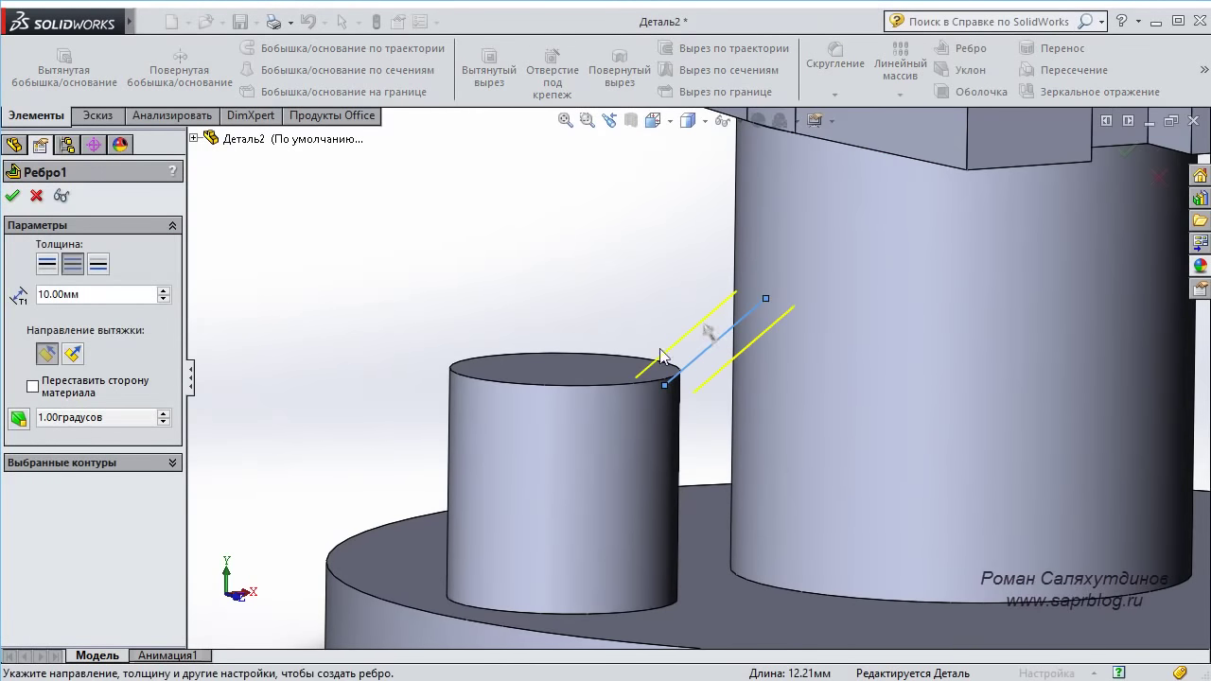
{"action": "scroll", "coordinate": [667, 350], "scroll_direction": "down", "scroll_amount": 2}
{"action": "scroll", "coordinate": [720, 326], "scroll_direction": "down", "scroll_amount": 2}
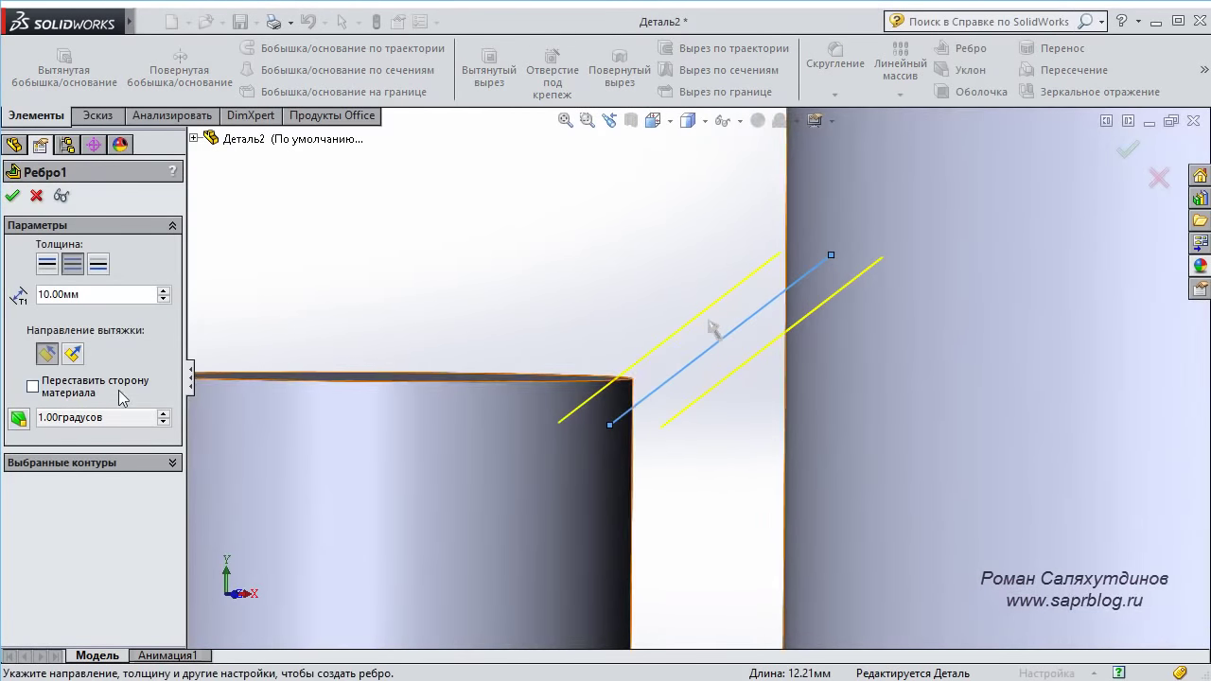
{"action": "left_click", "coordinate": [33, 387]}
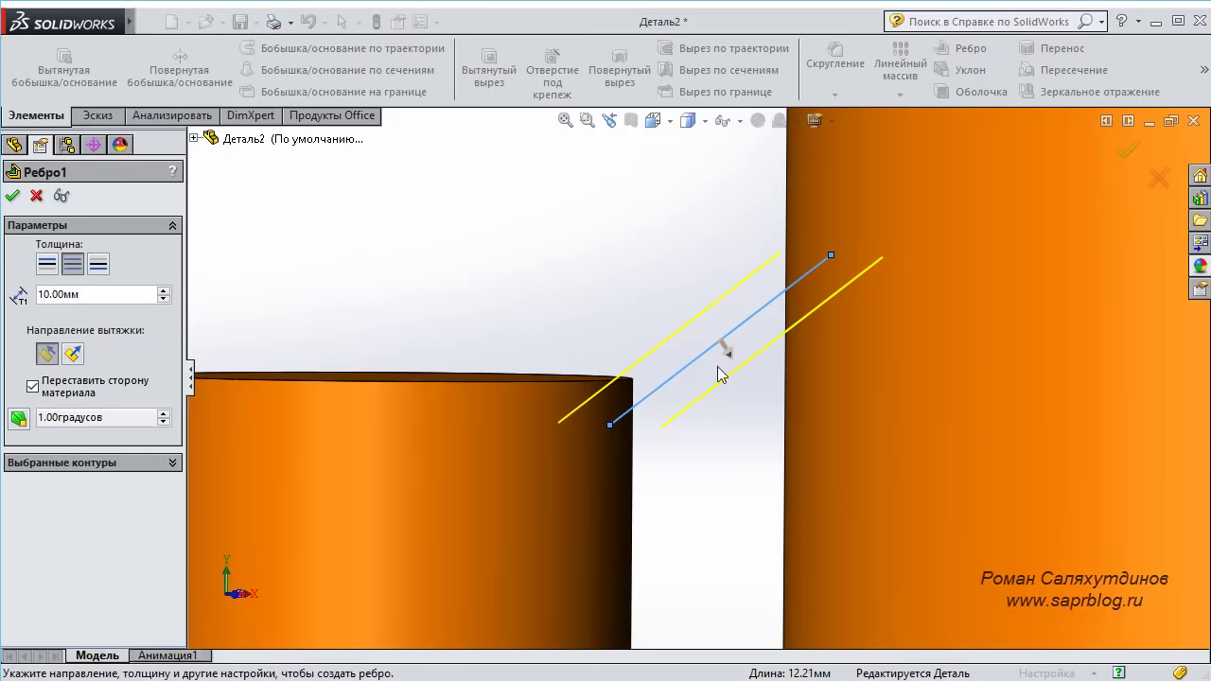
{"action": "scroll", "coordinate": [719, 374], "scroll_direction": "up", "scroll_amount": 3}
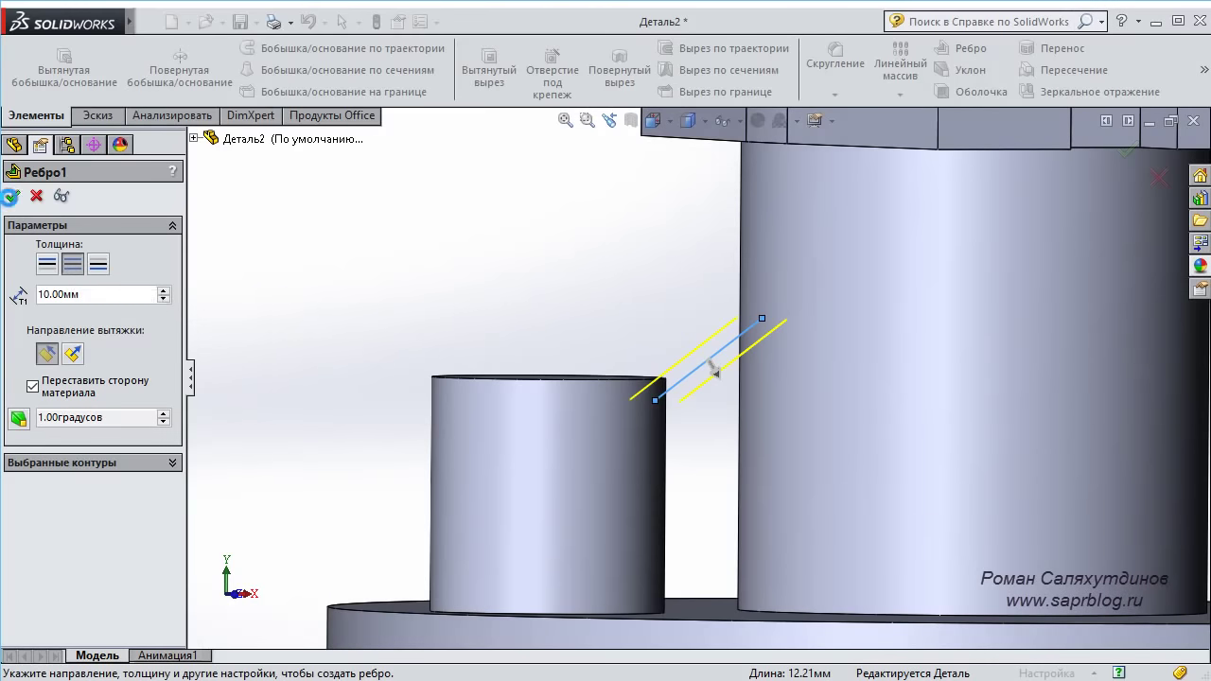
{"action": "left_click", "coordinate": [9, 196]}
{"action": "mouse_move", "coordinate": [464, 270]}
{"action": "middle_mouse_down"}
{"action": "mouse_move", "coordinate": [758, 407]}
{"action": "mouse_move", "coordinate": [558, 374]}
{"action": "middle_mouse_up"}
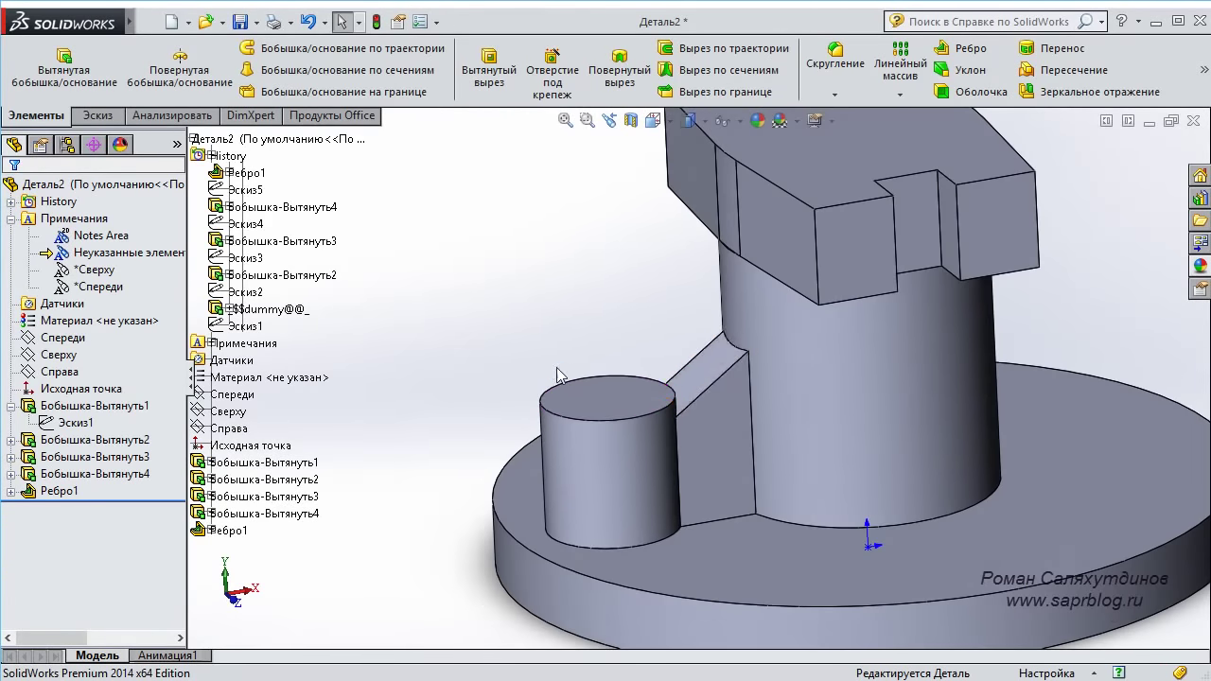
{"action": "scroll", "coordinate": [751, 384], "scroll_direction": "down", "scroll_amount": 3}
{"action": "scroll", "coordinate": [729, 397], "scroll_direction": "up", "scroll_amount": 4}
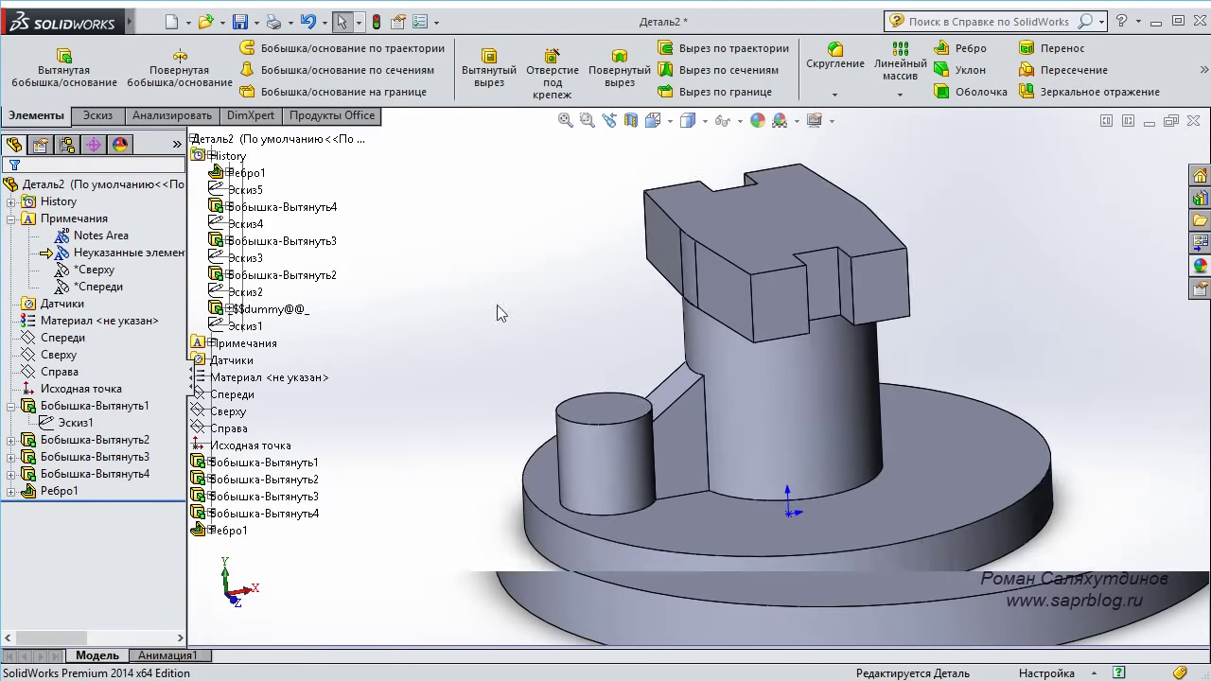
{"action": "scroll", "coordinate": [502, 312], "scroll_direction": "up", "scroll_amount": 3}
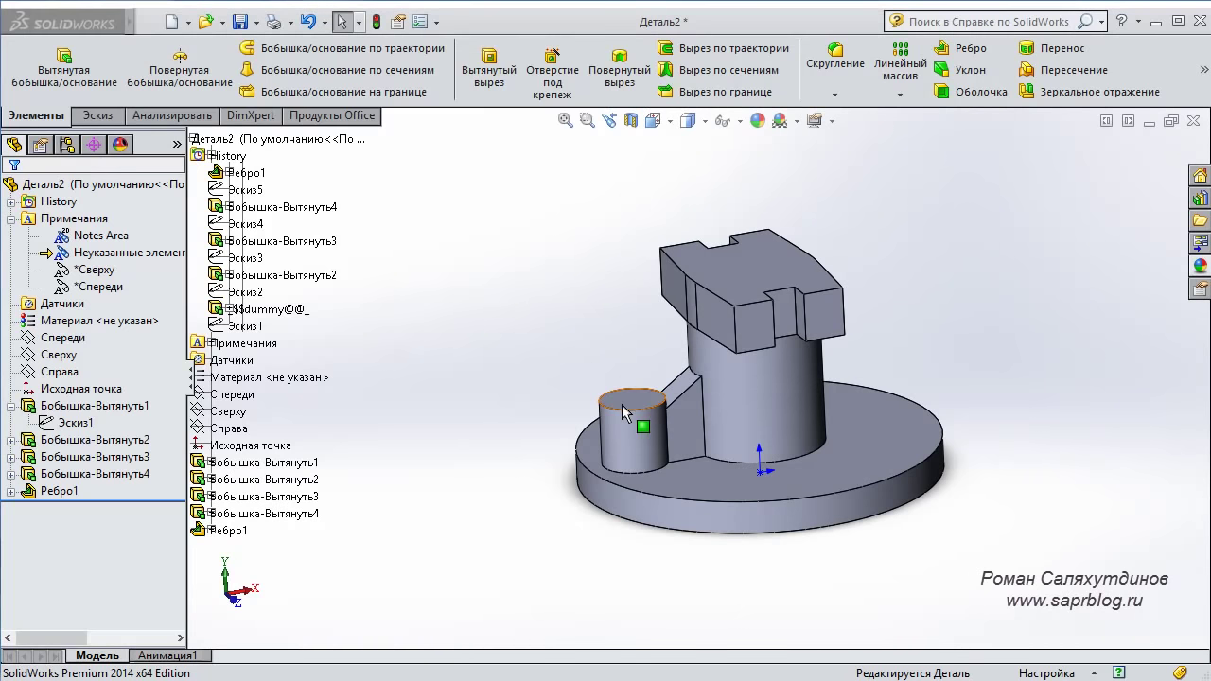
{"action": "middle_click_drag", "start_coordinate": [529, 351], "coordinate": [505, 340]}
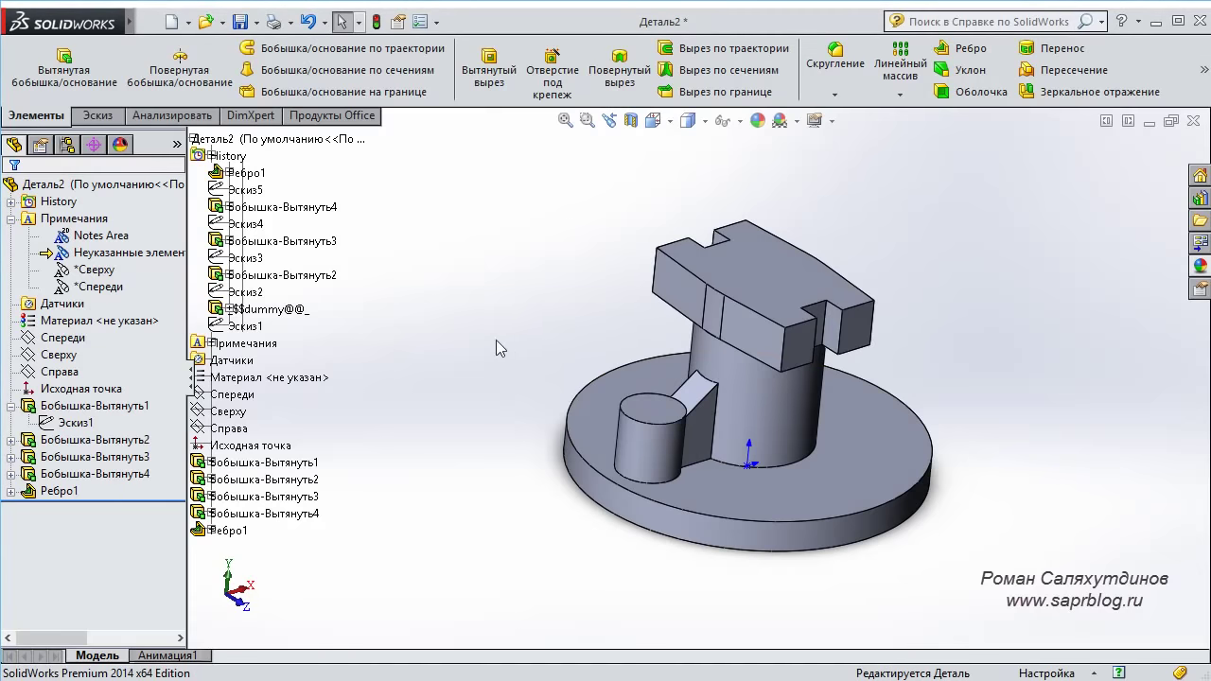
{"action": "scroll", "coordinate": [516, 369], "scroll_direction": "down", "scroll_amount": 2}
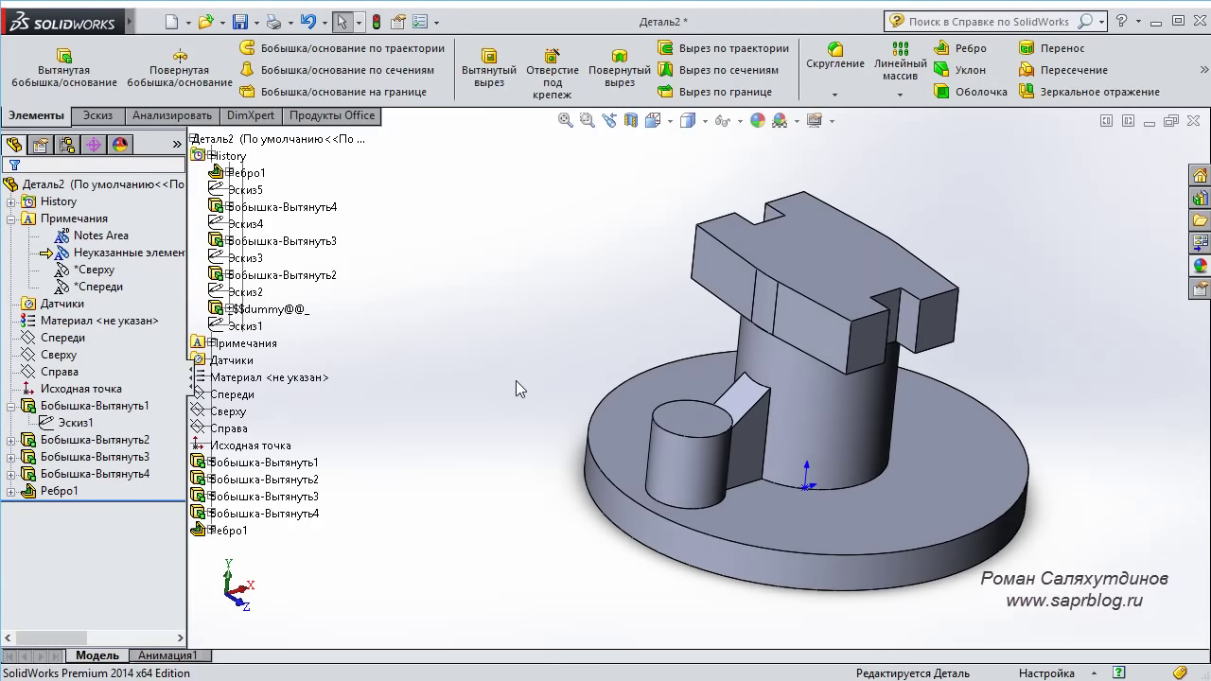
{"action": "scroll", "coordinate": [662, 445], "scroll_direction": "down", "scroll_amount": 2}
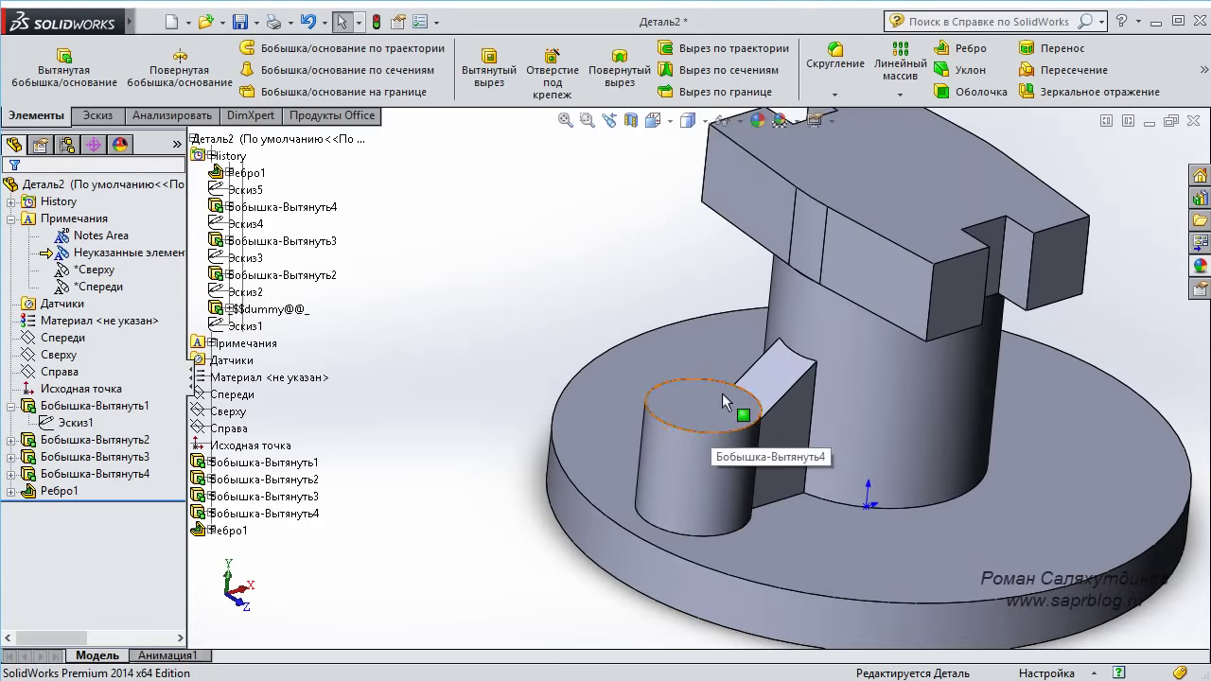
Start a sketch on the small cylinder's top face and draw a concentric circle.
{"action": "left_click", "coordinate": [688, 419]}
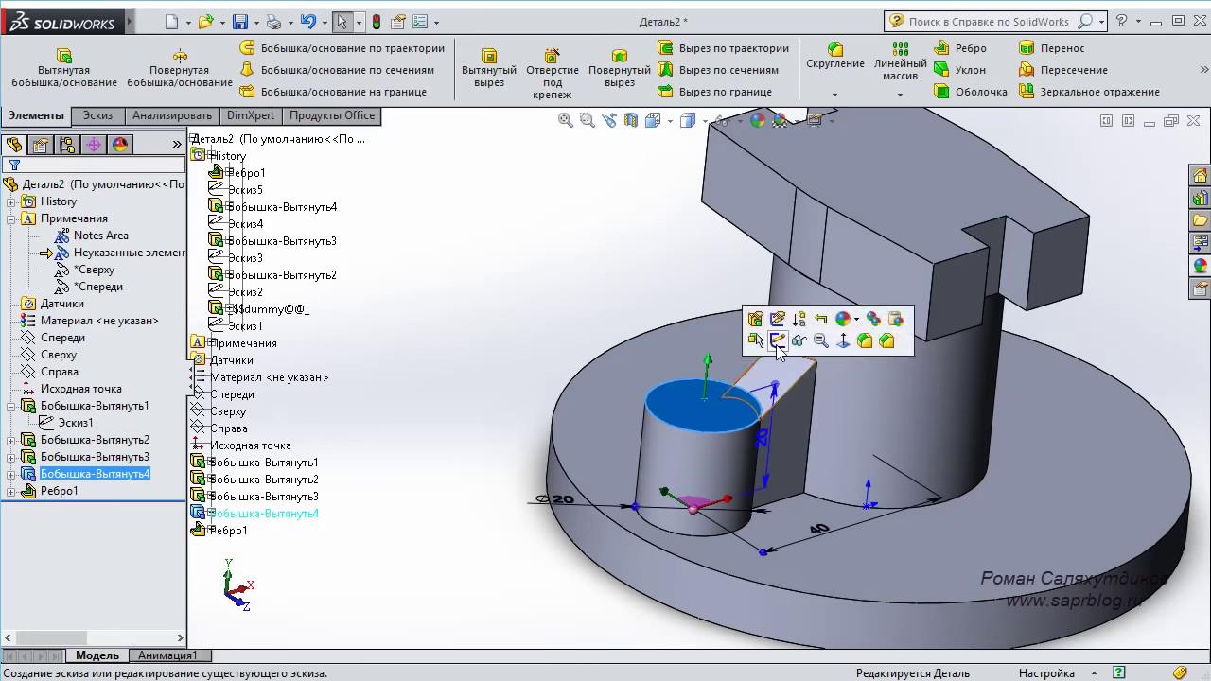
{"action": "left_click", "coordinate": [708, 342]}
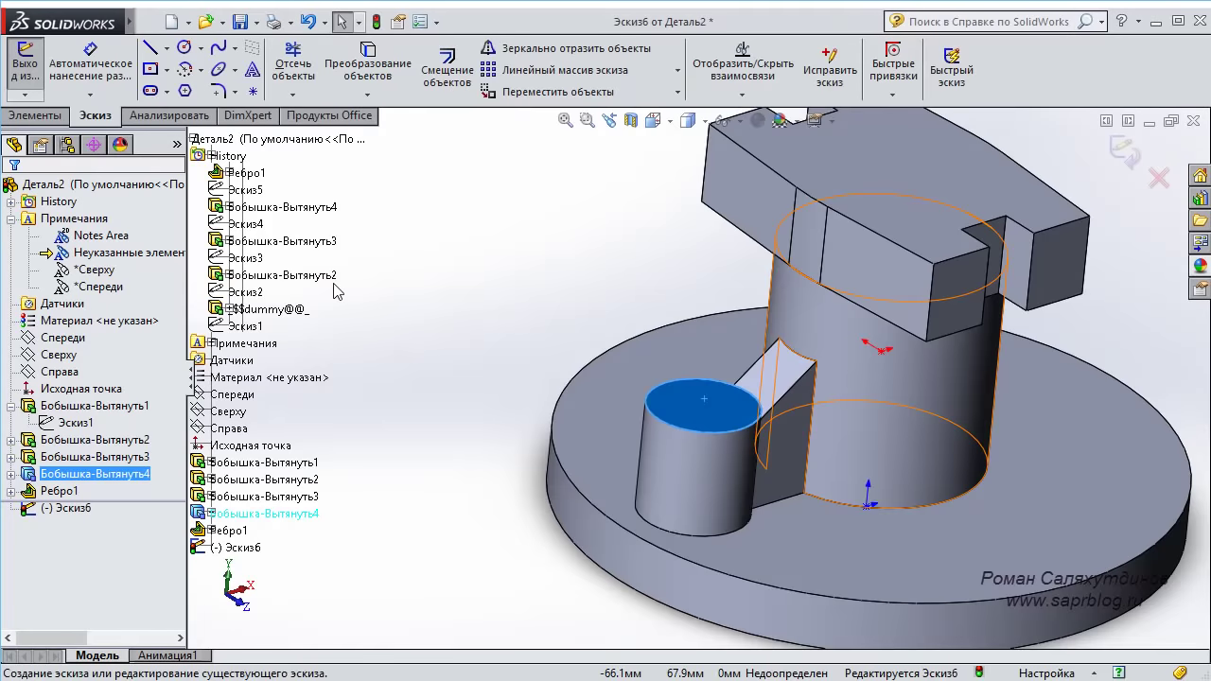
{"action": "key", "text": "ctrl+8"}
{"action": "right_click_drag", "start_coordinate": [993, 301], "coordinate": [1085, 302]}
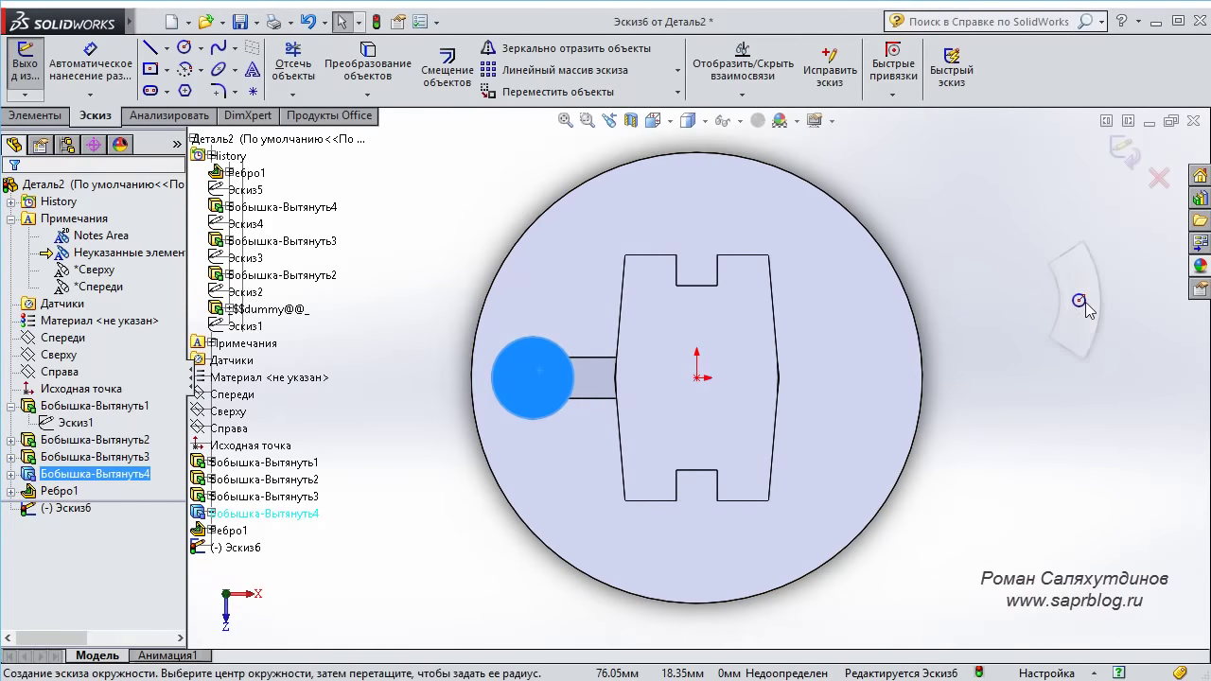
{"action": "scroll", "coordinate": [440, 388], "scroll_direction": "down", "scroll_amount": 2}
{"action": "scroll", "coordinate": [454, 383], "scroll_direction": "down", "scroll_amount": 2}
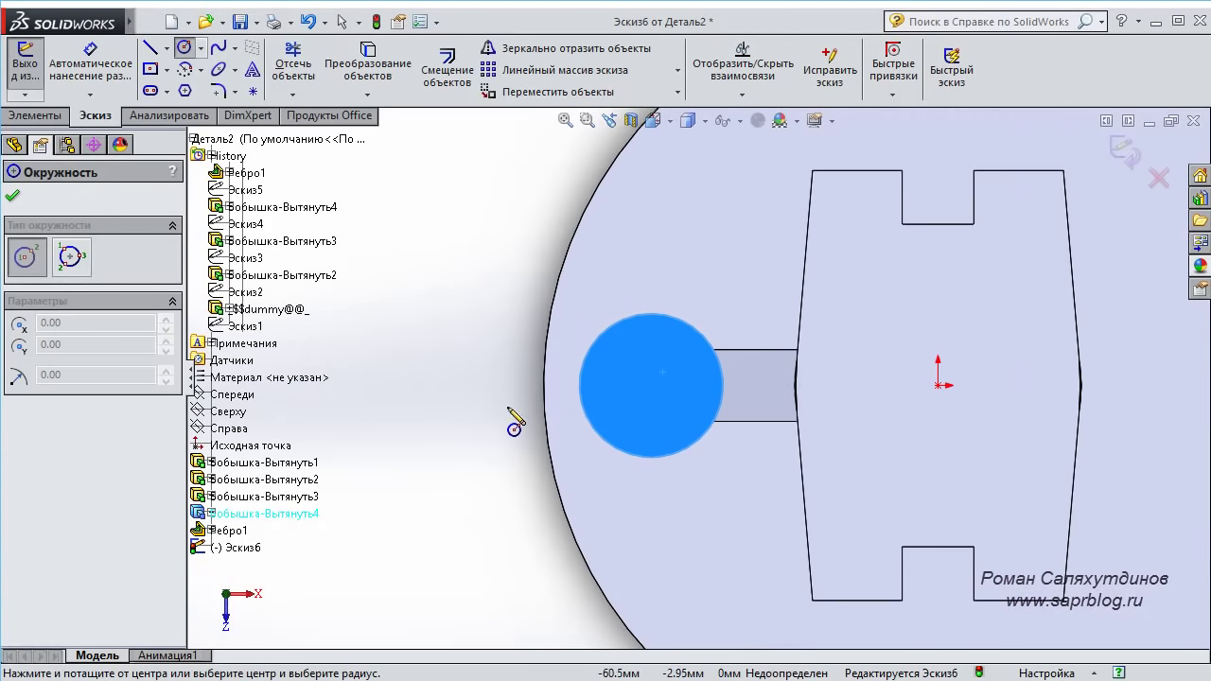
{"action": "scroll", "coordinate": [619, 402], "scroll_direction": "down", "scroll_amount": 2}
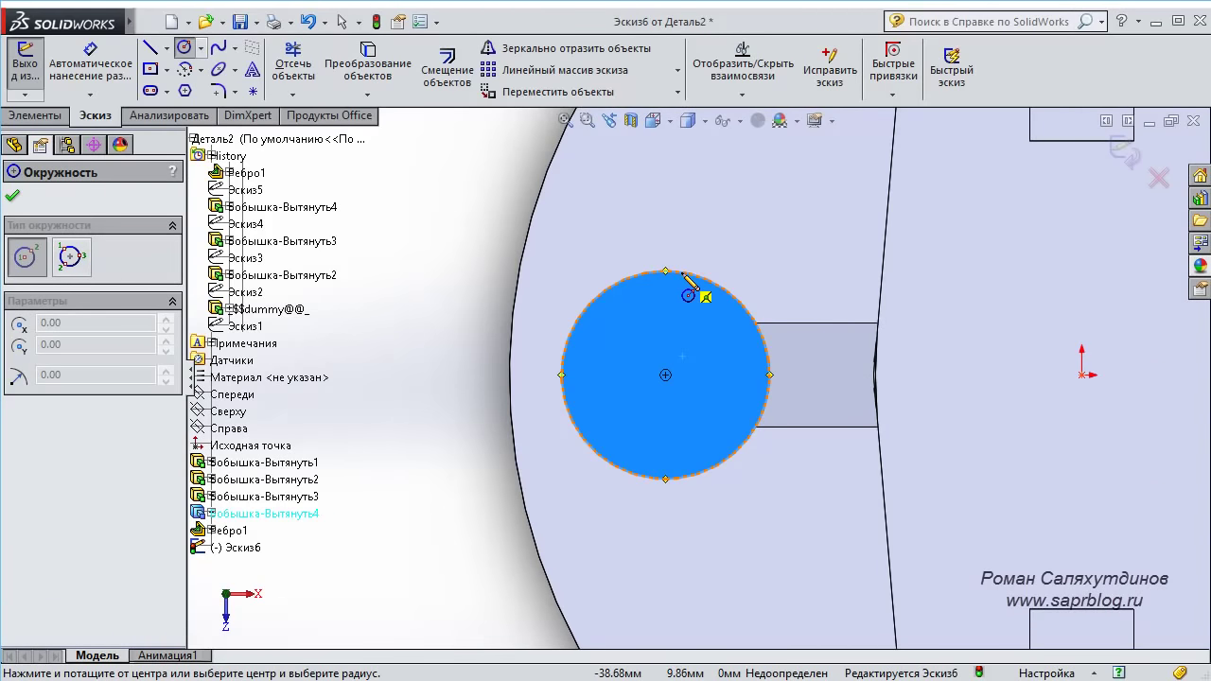
{"action": "left_click", "coordinate": [666, 375]}
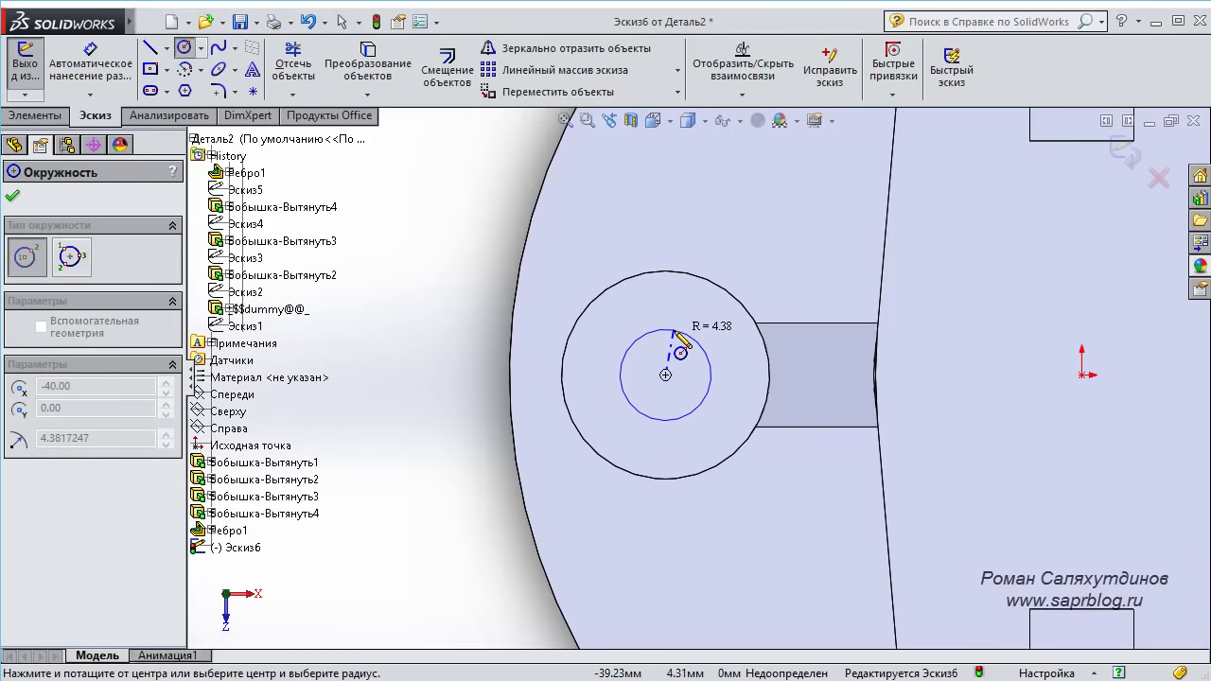
{"action": "left_click", "coordinate": [673, 333]}
Dimension the circle's diameter to 10 mm.
{"action": "right_click_drag", "start_coordinate": [811, 227], "coordinate": [811, 187]}
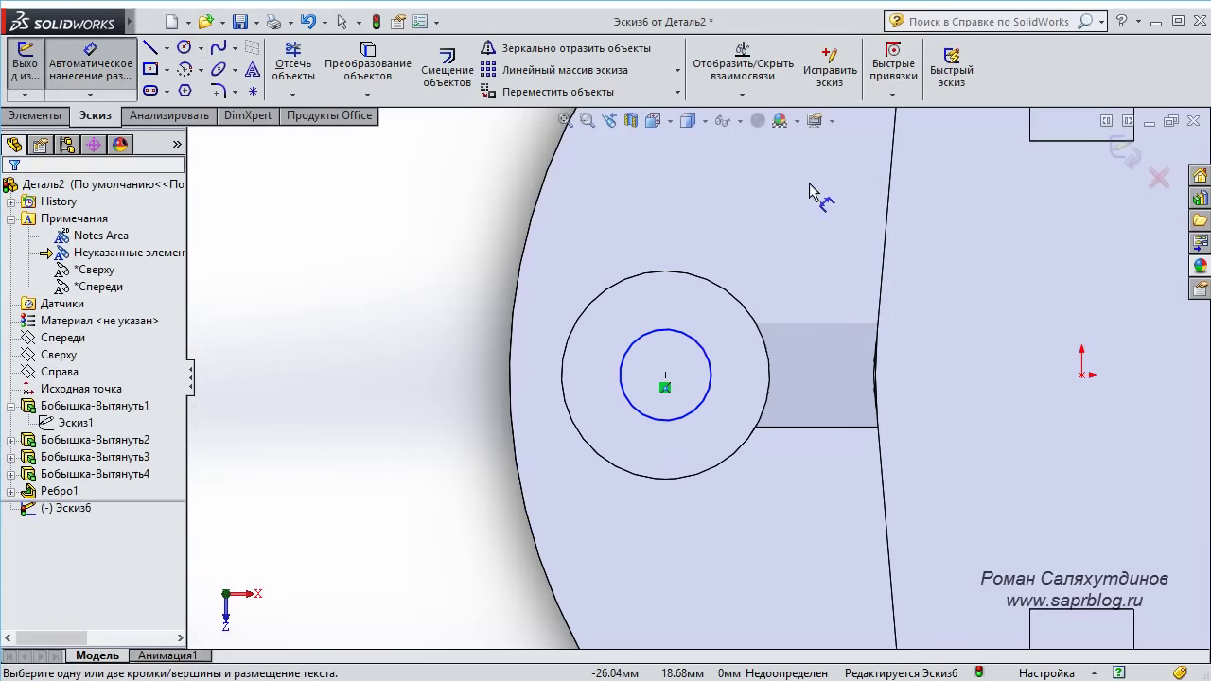
{"action": "left_click", "coordinate": [708, 343]}
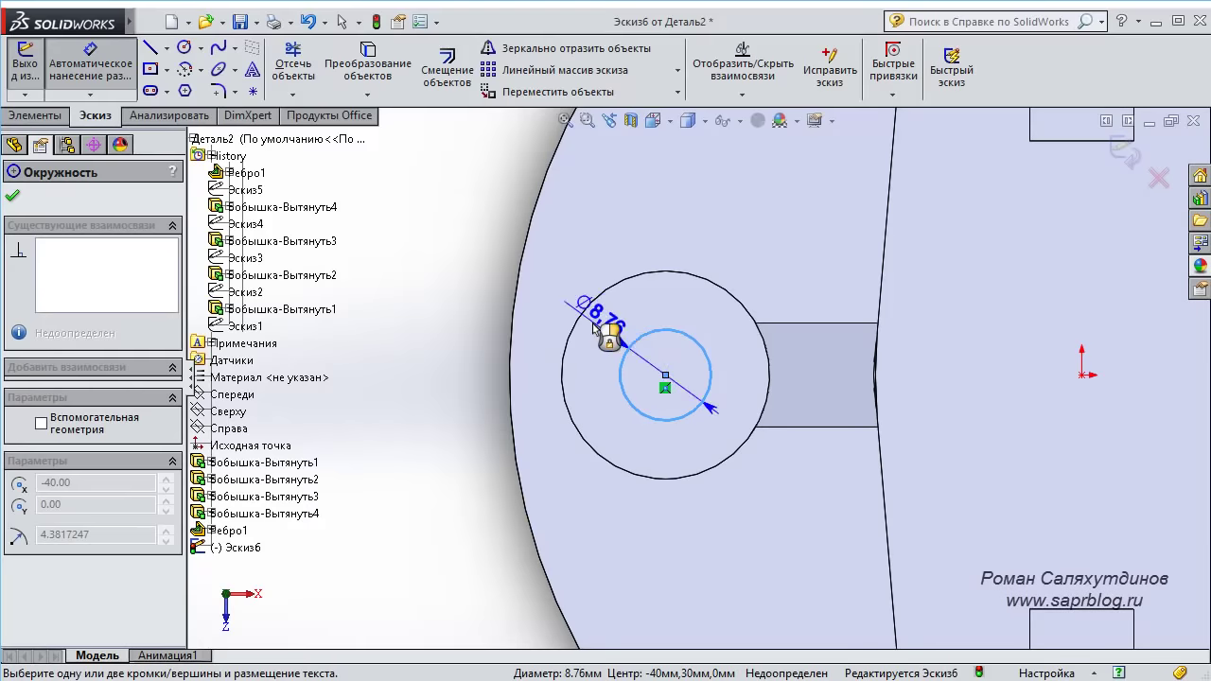
{"action": "left_click", "coordinate": [589, 332]}
{"action": "type", "text": "10"}
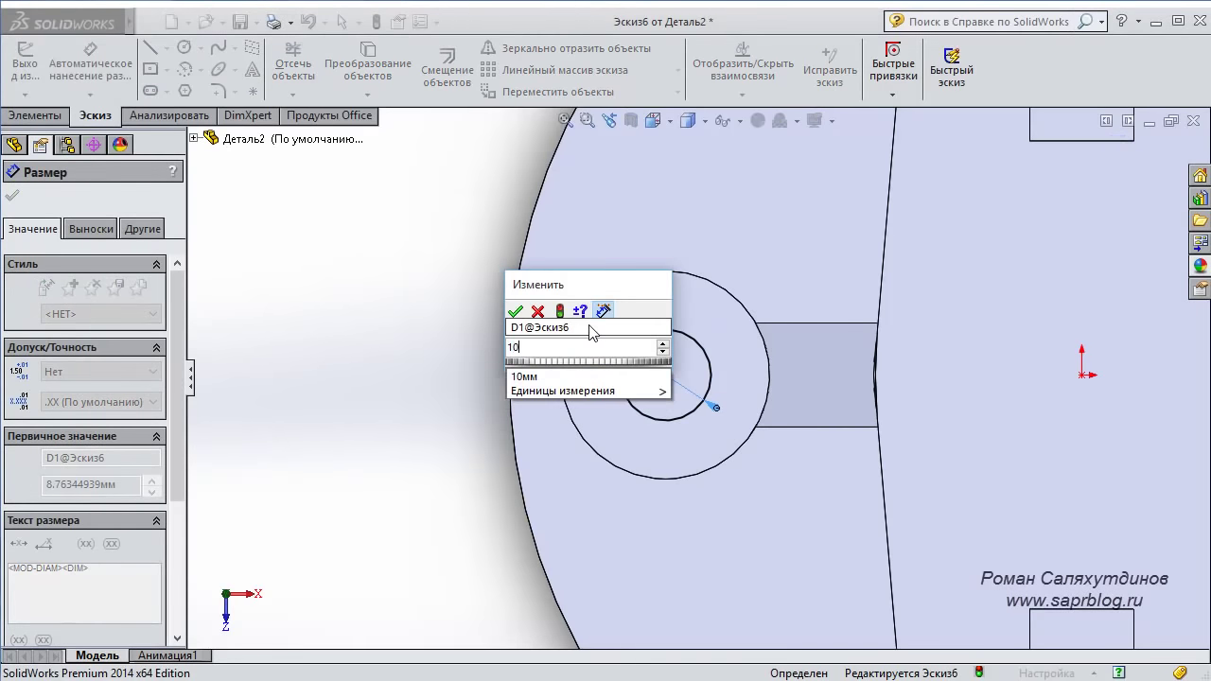
{"action": "key", "text": "Return"}
{"action": "scroll", "coordinate": [696, 376], "scroll_direction": "up", "scroll_amount": 2}
{"action": "scroll", "coordinate": [697, 376], "scroll_direction": "up", "scroll_amount": 2}
{"action": "mouse_move", "coordinate": [700, 426]}
{"action": "middle_mouse_down"}
{"action": "mouse_move", "coordinate": [725, 221]}
{"action": "mouse_move", "coordinate": [725, 243]}
{"action": "middle_mouse_up"}
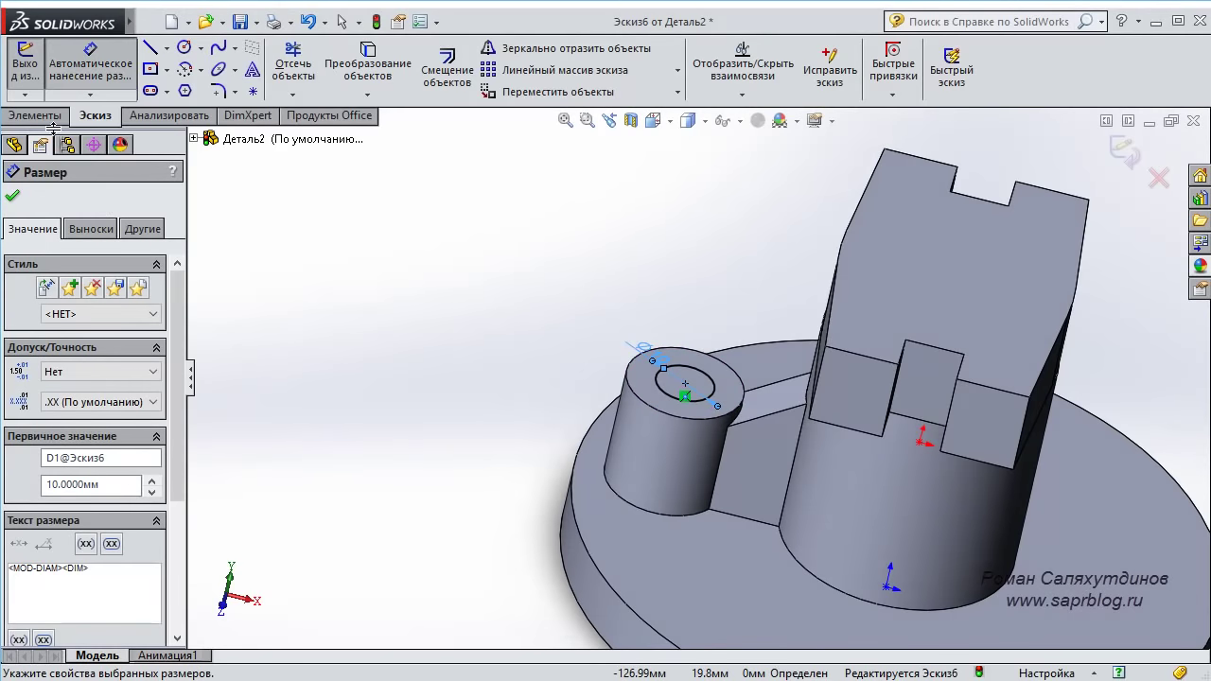
{"action": "left_click", "coordinate": [52, 117]}
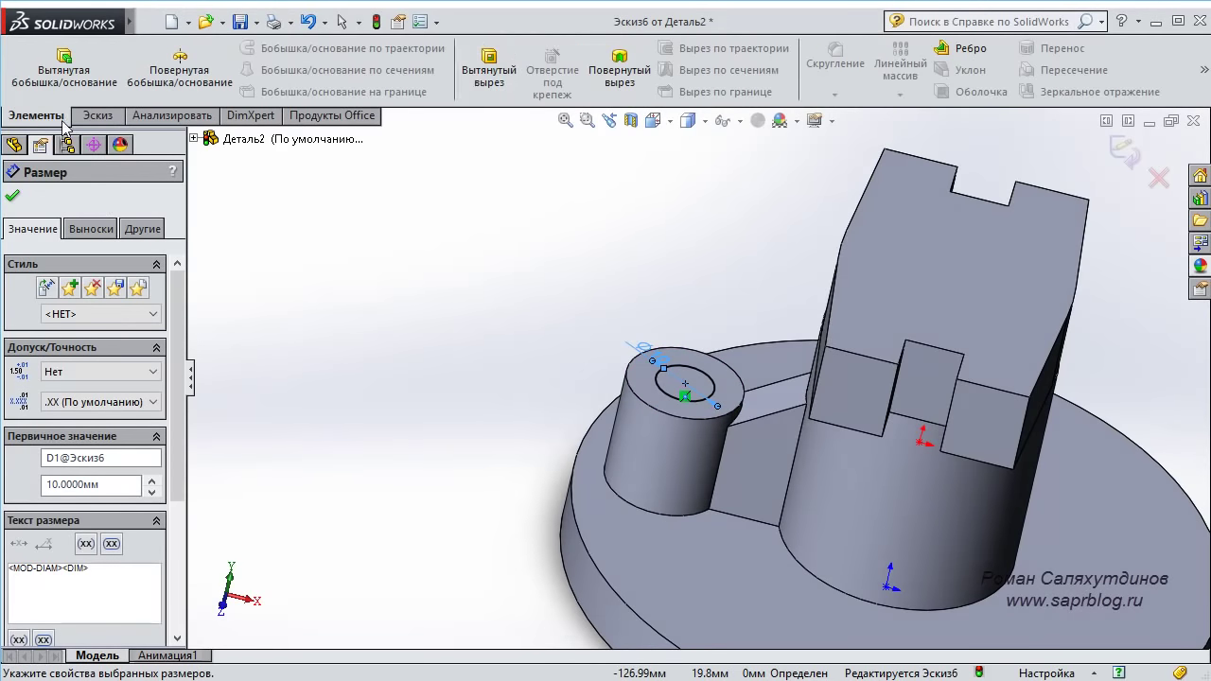
Cut the Ø10 circle 10 mm Blind into the small cylinder as Вырез-Вытянуть1.
{"action": "left_click", "coordinate": [488, 75]}
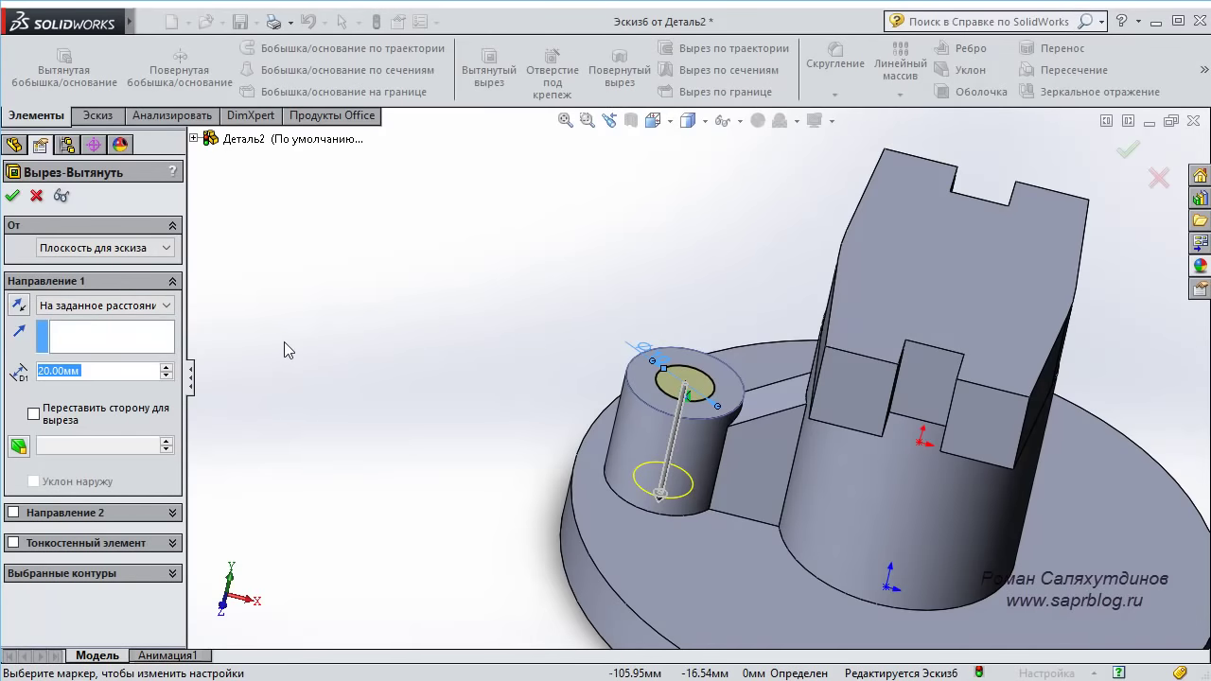
{"action": "type", "text": "10"}
{"action": "key", "text": "Return"}
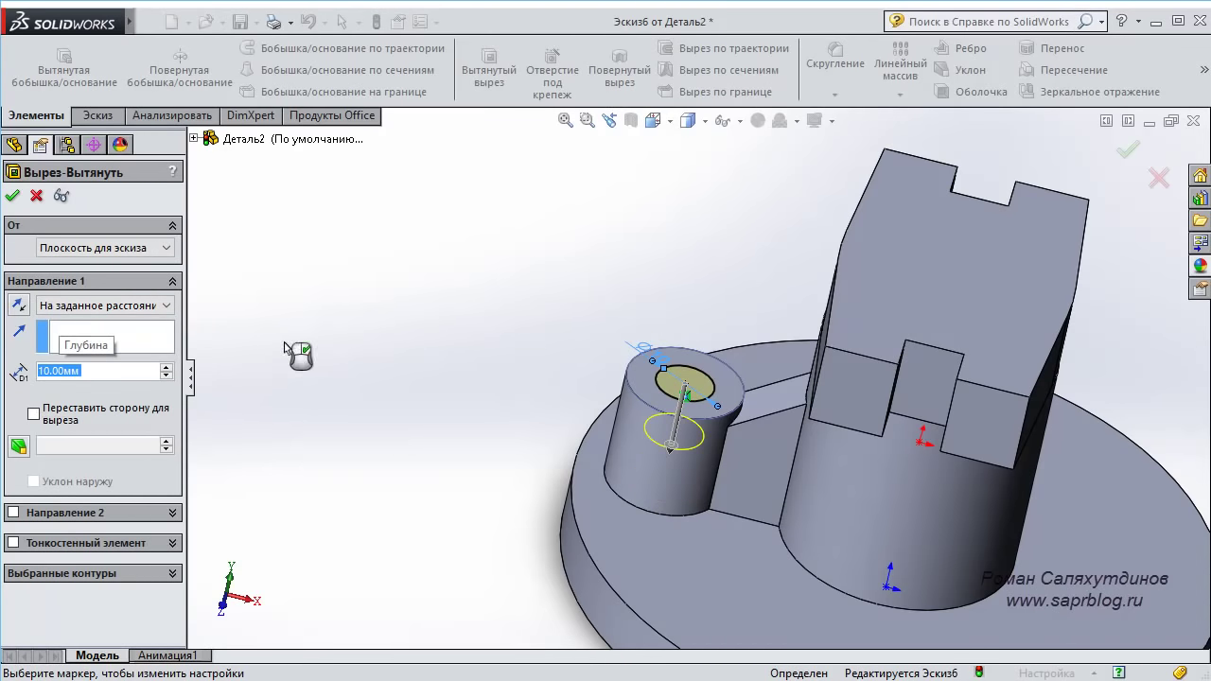
{"action": "left_click", "coordinate": [13, 195]}
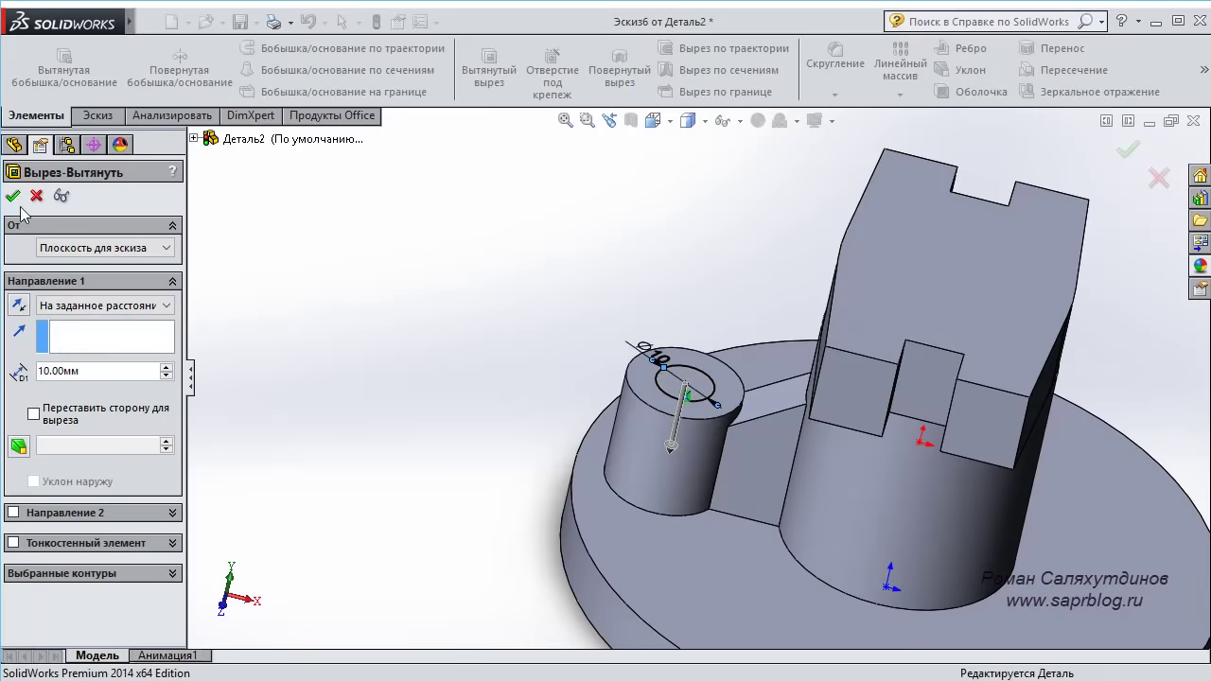
{"action": "middle_click_drag", "start_coordinate": [530, 298], "coordinate": [540, 347]}
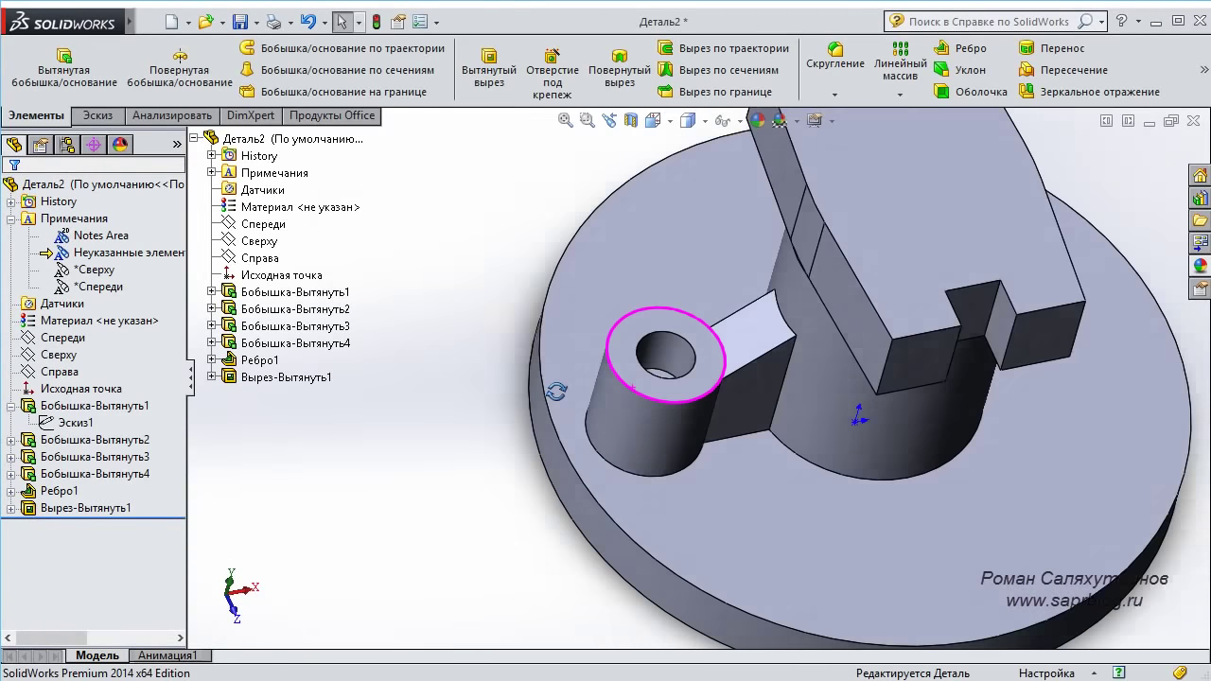
{"action": "scroll", "coordinate": [694, 382], "scroll_direction": "down", "scroll_amount": 3}
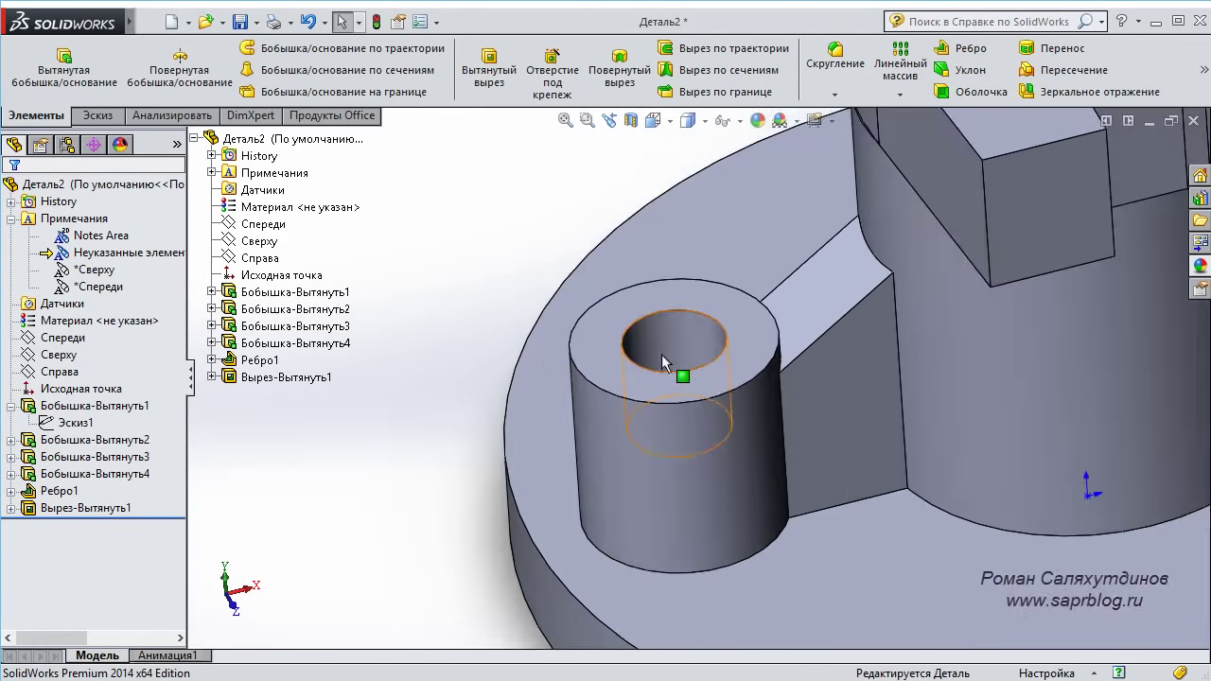
{"action": "scroll", "coordinate": [683, 374], "scroll_direction": "up", "scroll_amount": 4}
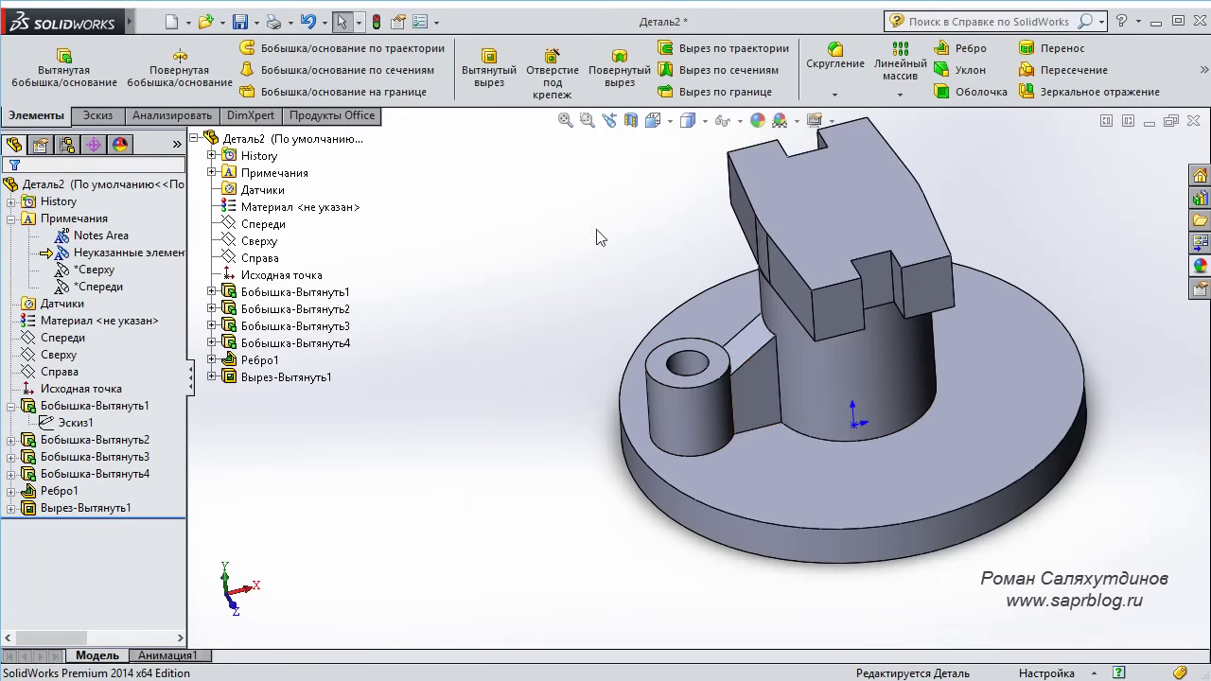
{"action": "scroll", "coordinate": [597, 238], "scroll_direction": "down", "scroll_amount": 3}
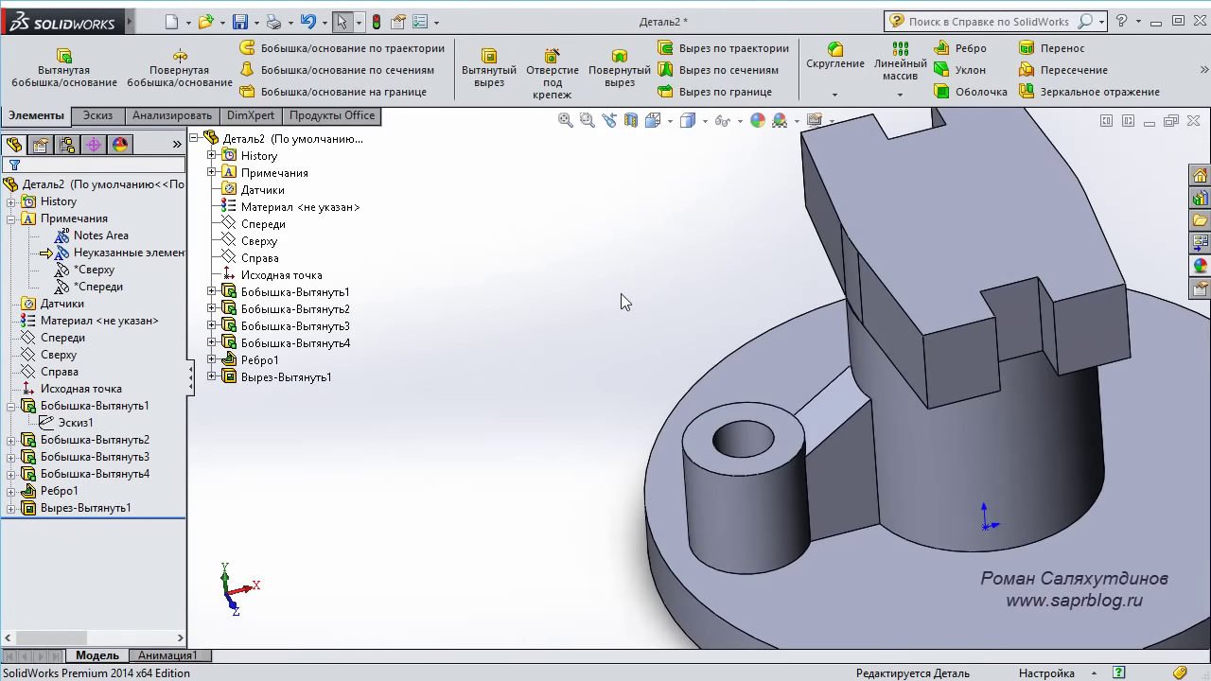
{"action": "scroll", "coordinate": [621, 294], "scroll_direction": "up", "scroll_amount": 1}
{"action": "key", "text": "f"}
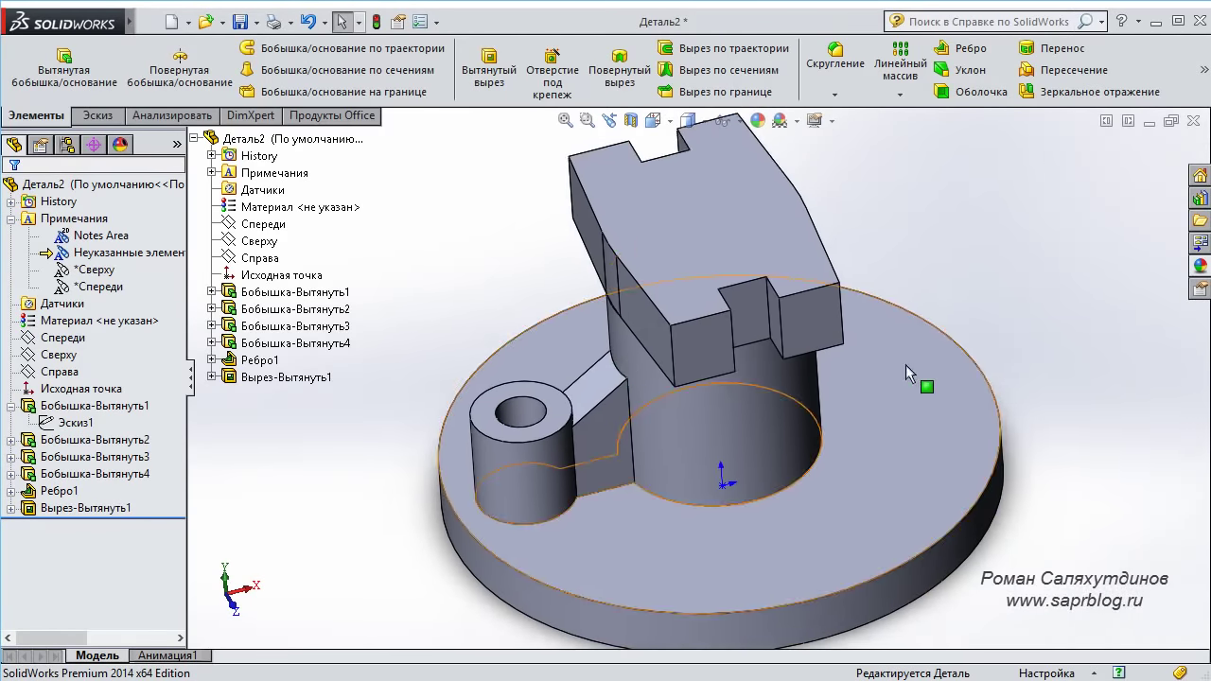
{"action": "left_click_drag", "start_coordinate": [965, 204], "coordinate": [903, 362]}
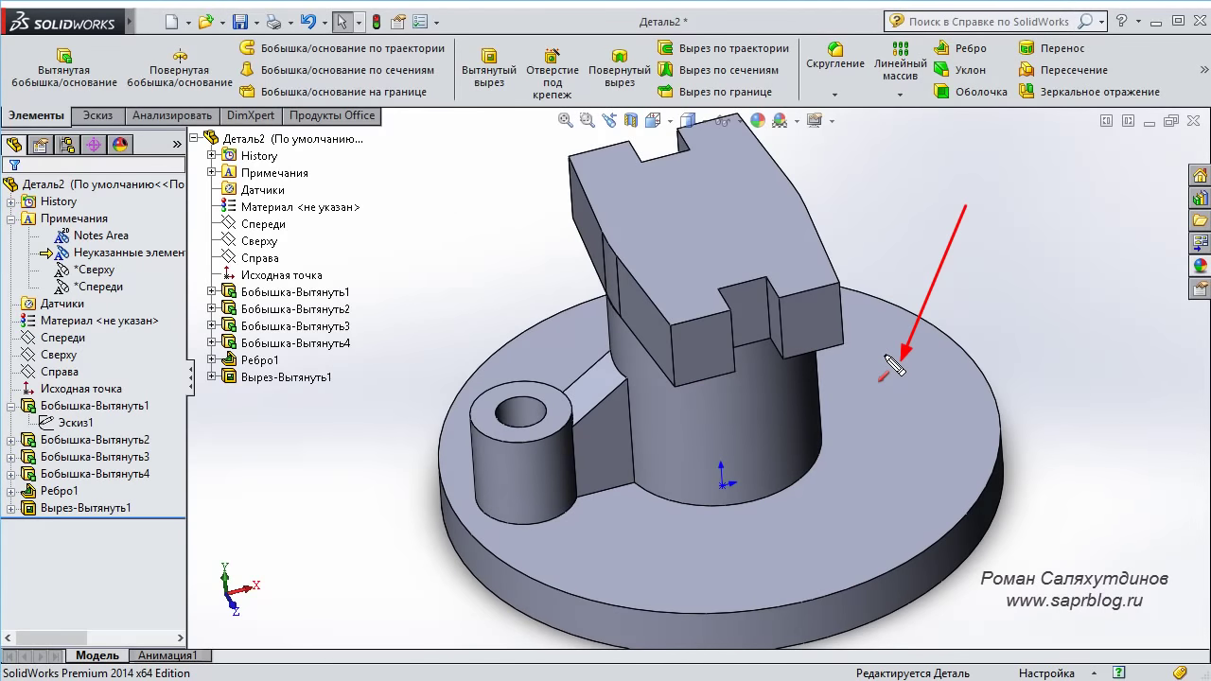
{"action": "key", "text": "Escape"}
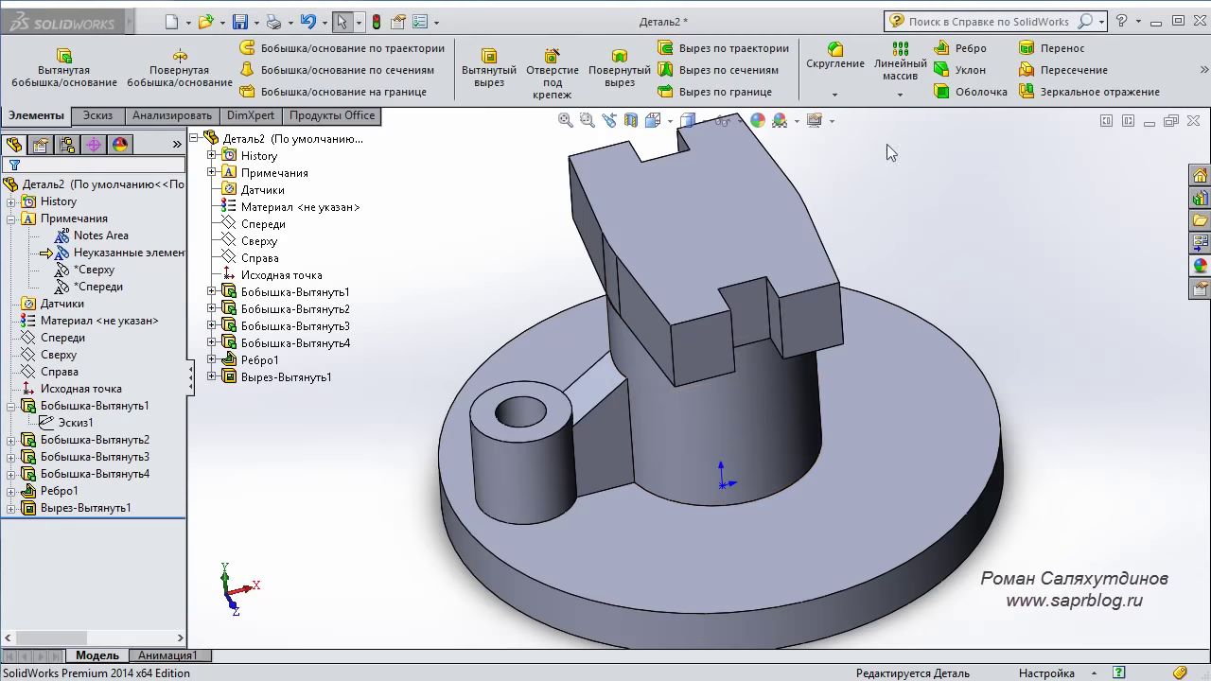
Mirror Ребро1, Бобышка-Вытянуть4 and Вырез-Вытянуть1 across the Справа plane.
{"action": "left_click", "coordinate": [903, 97]}
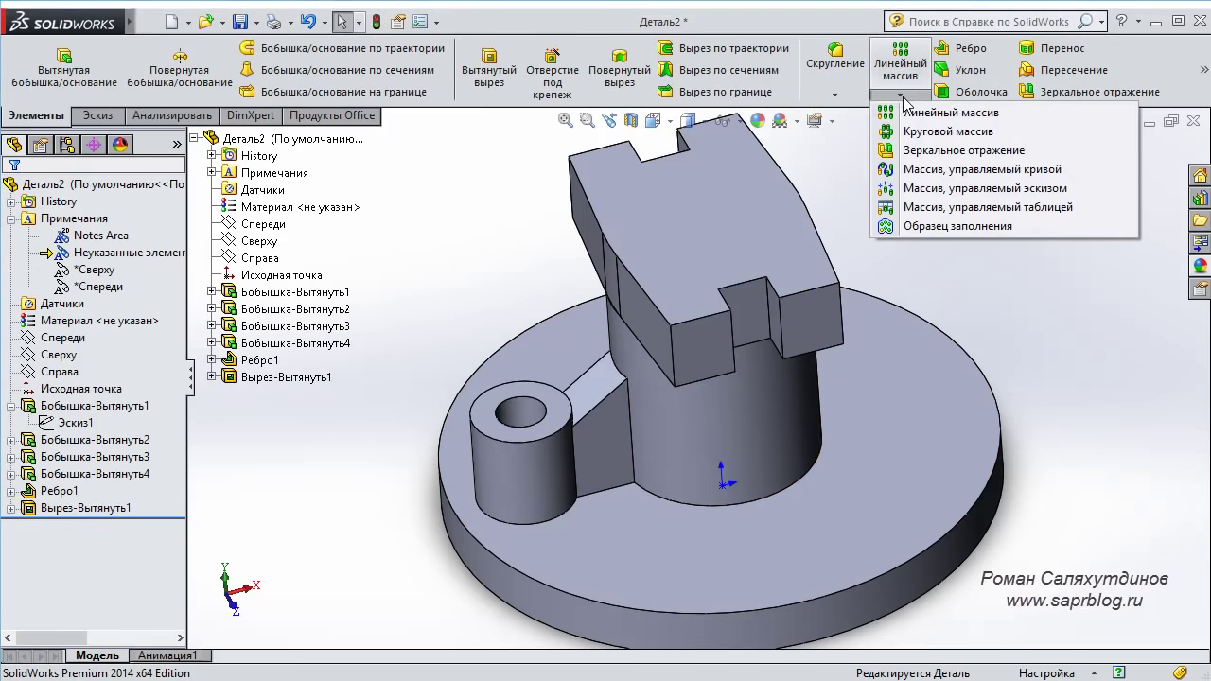
{"action": "left_click", "coordinate": [963, 151]}
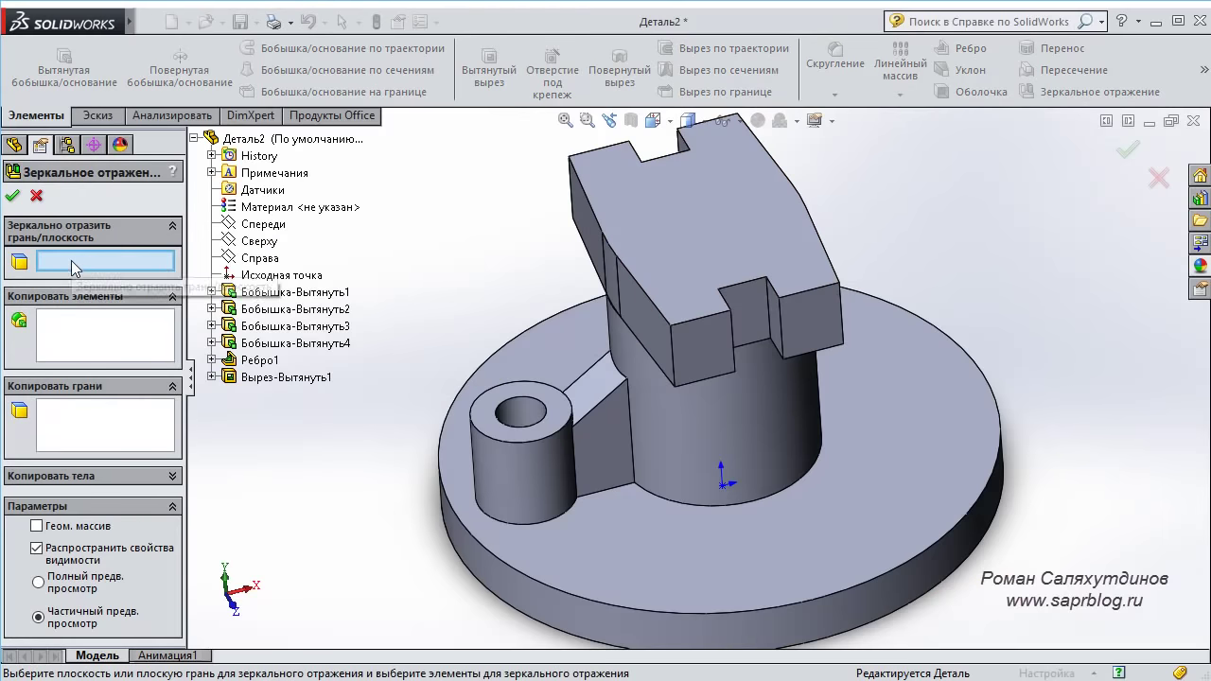
{"action": "left_click", "coordinate": [256, 261]}
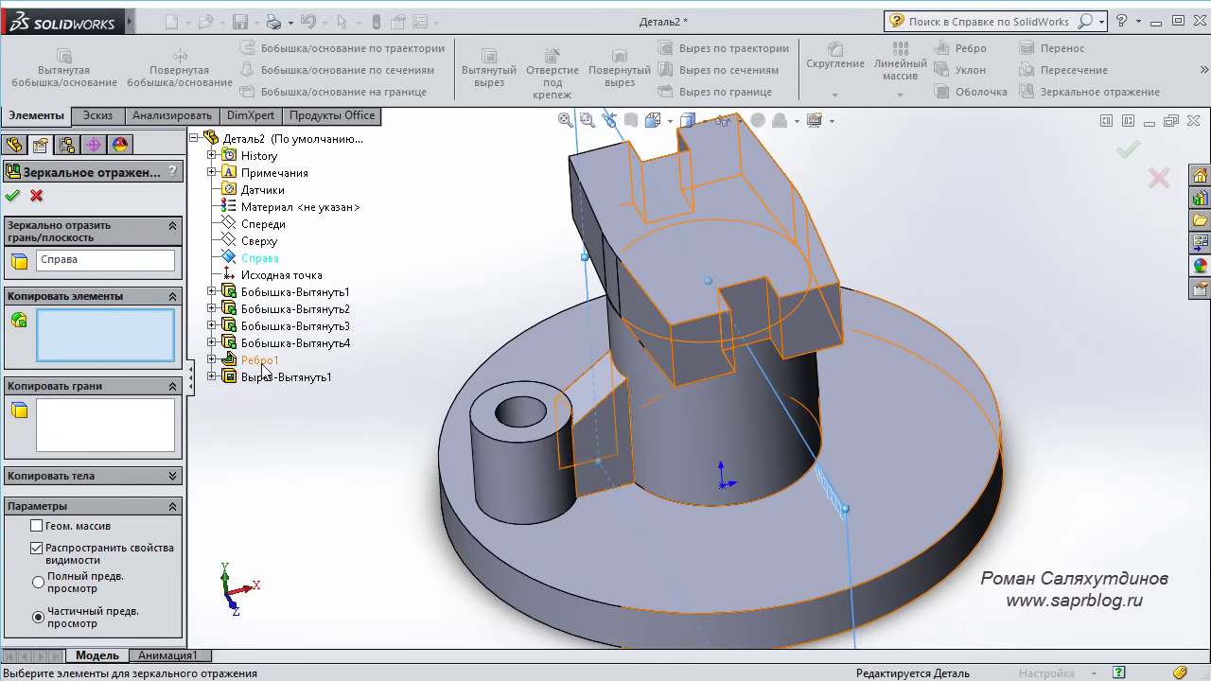
{"action": "scroll", "coordinate": [502, 449], "scroll_direction": "down", "scroll_amount": 2}
{"action": "scroll", "coordinate": [619, 462], "scroll_direction": "down", "scroll_amount": 2}
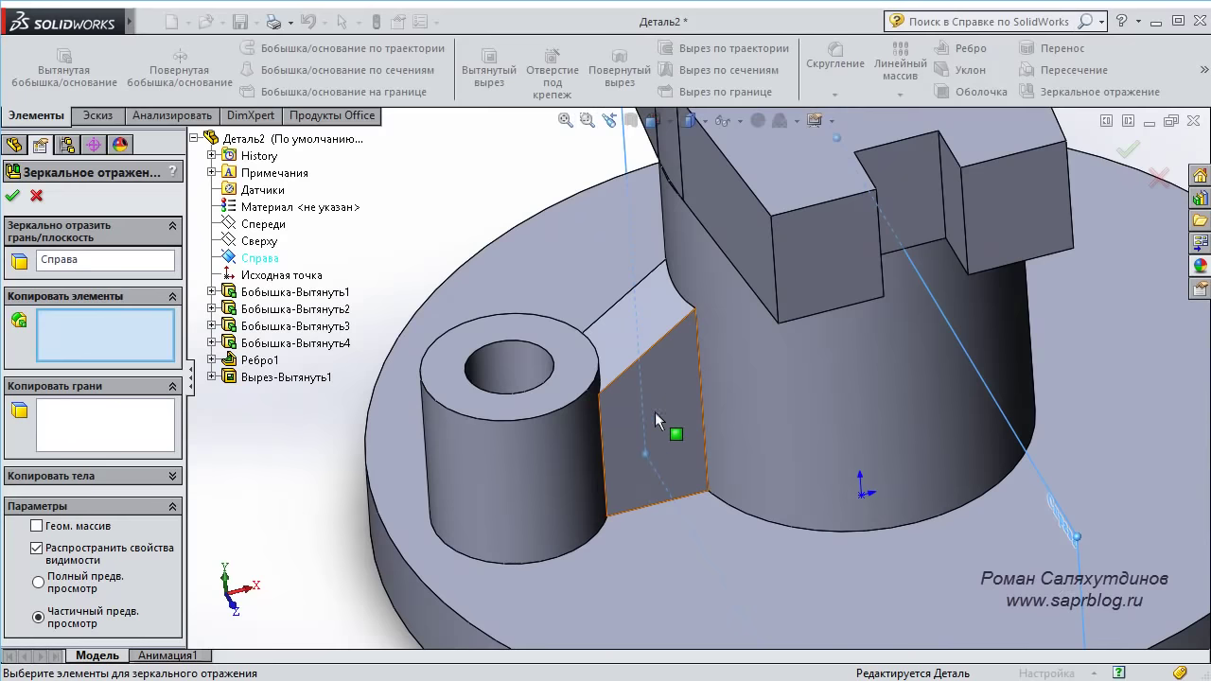
{"action": "left_click", "coordinate": [668, 367]}
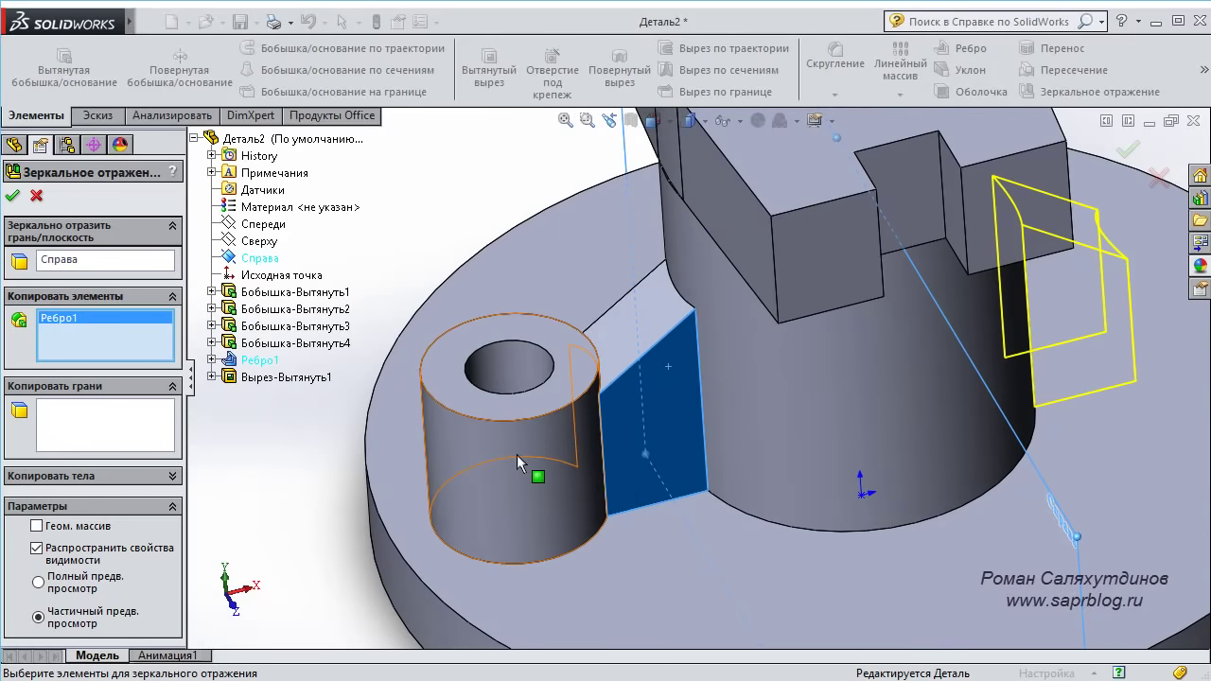
{"action": "left_click", "coordinate": [520, 417]}
{"action": "left_click", "coordinate": [509, 362]}
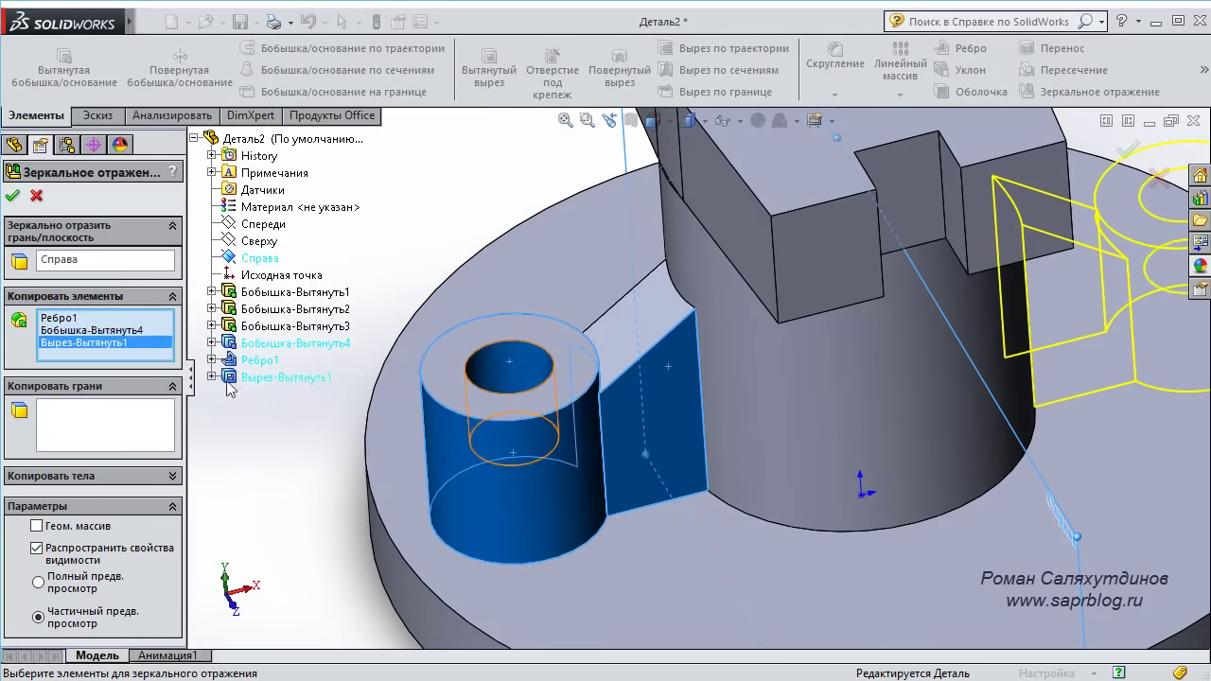
{"action": "scroll", "coordinate": [602, 416], "scroll_direction": "up", "scroll_amount": 3}
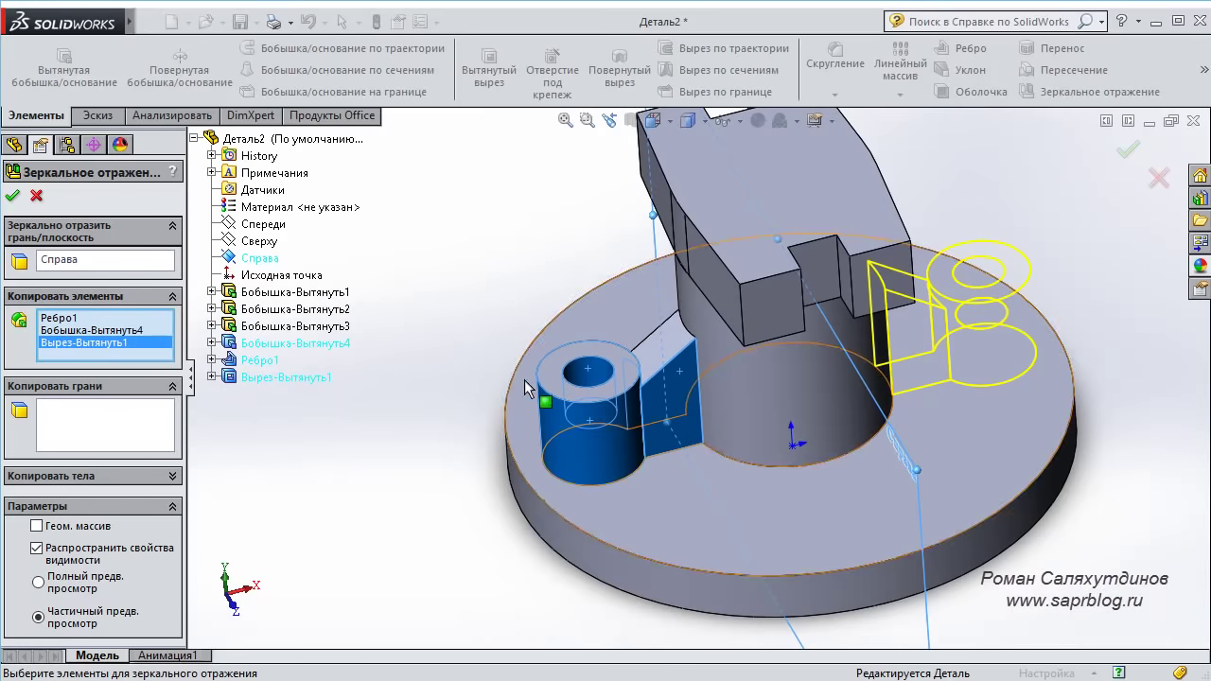
{"action": "left_click", "coordinate": [12, 195]}
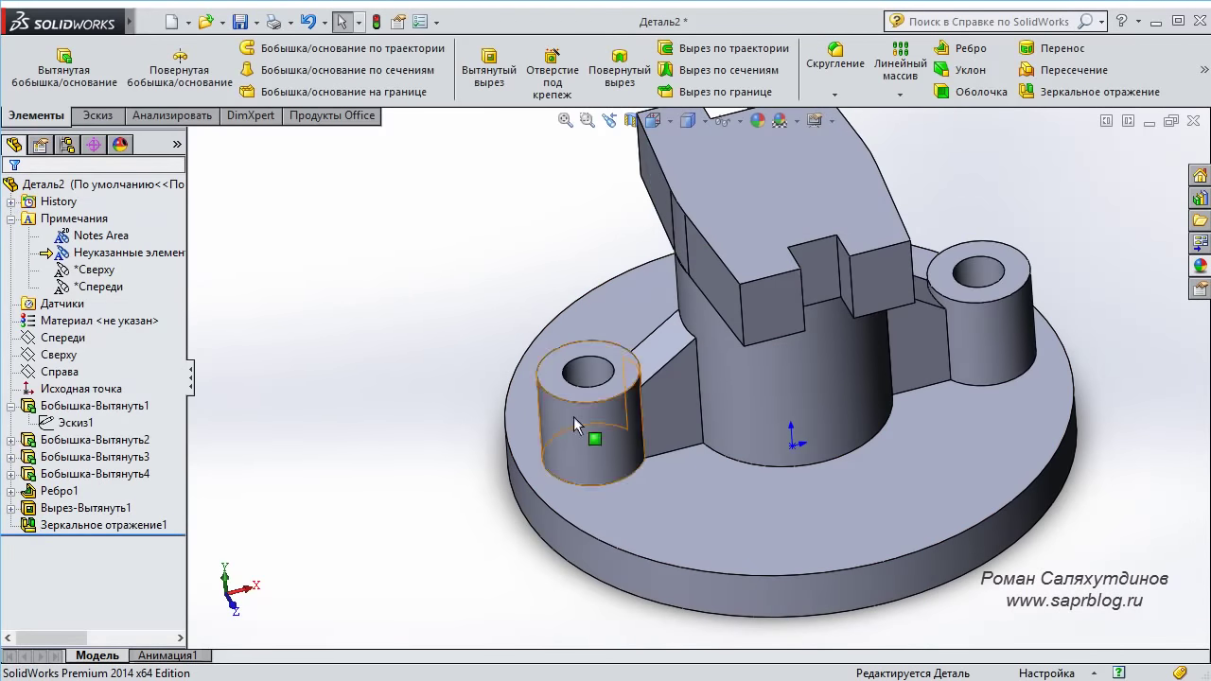
{"action": "scroll", "coordinate": [719, 419], "scroll_direction": "up", "scroll_amount": 2}
Start a sketch on the upper block's top face, viewed normal to it.
{"action": "mouse_move", "coordinate": [930, 423]}
{"action": "middle_mouse_down"}
{"action": "mouse_move", "coordinate": [832, 427]}
{"action": "mouse_move", "coordinate": [1006, 503]}
{"action": "mouse_move", "coordinate": [851, 492]}
{"action": "mouse_move", "coordinate": [730, 465]}
{"action": "mouse_move", "coordinate": [856, 425]}
{"action": "mouse_move", "coordinate": [924, 487]}
{"action": "middle_mouse_up"}
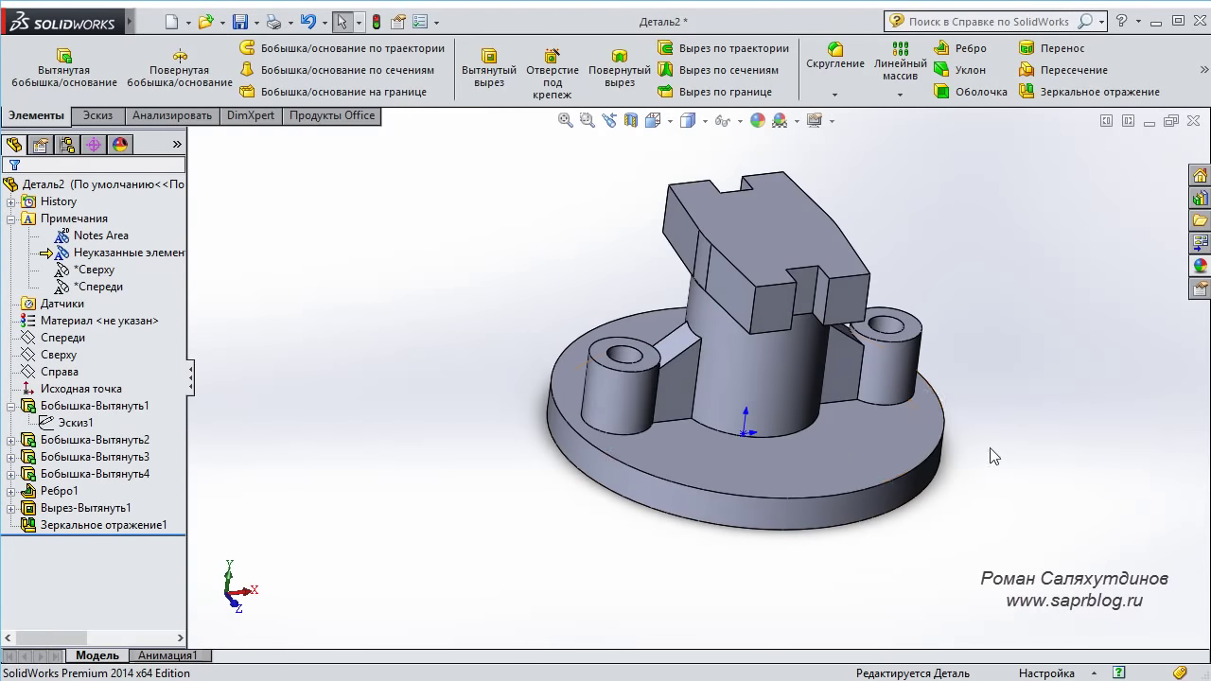
{"action": "key", "text": "f"}
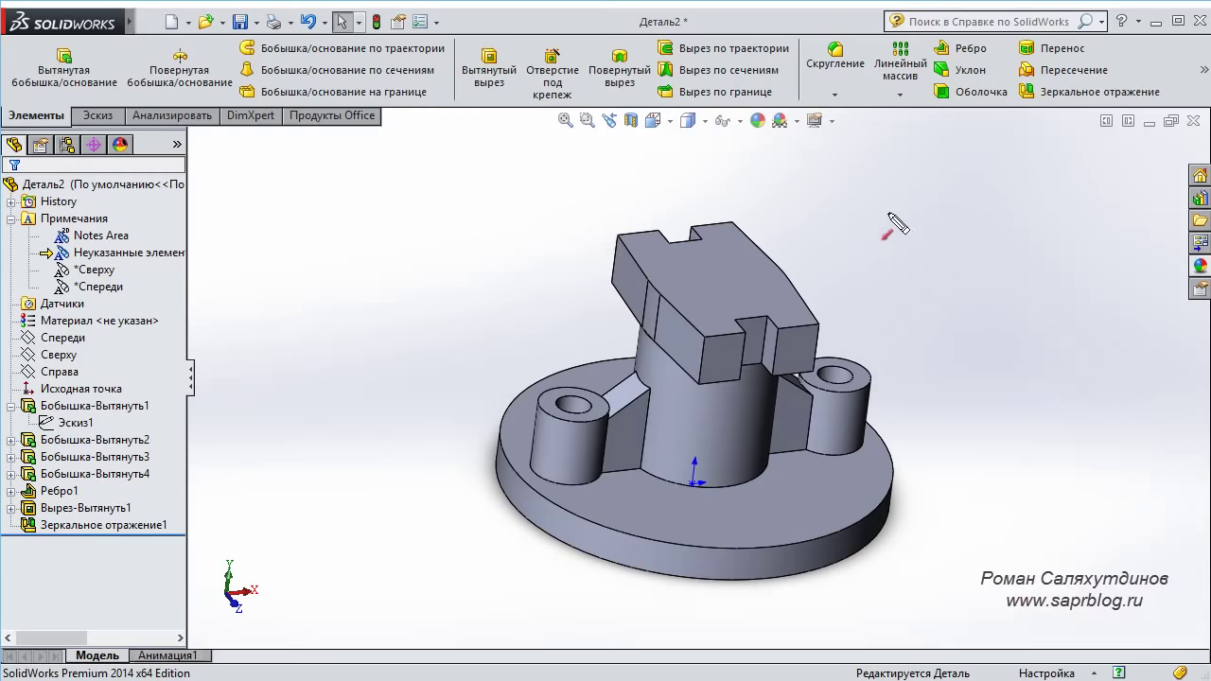
{"action": "left_click_drag", "start_coordinate": [885, 214], "coordinate": [734, 284]}
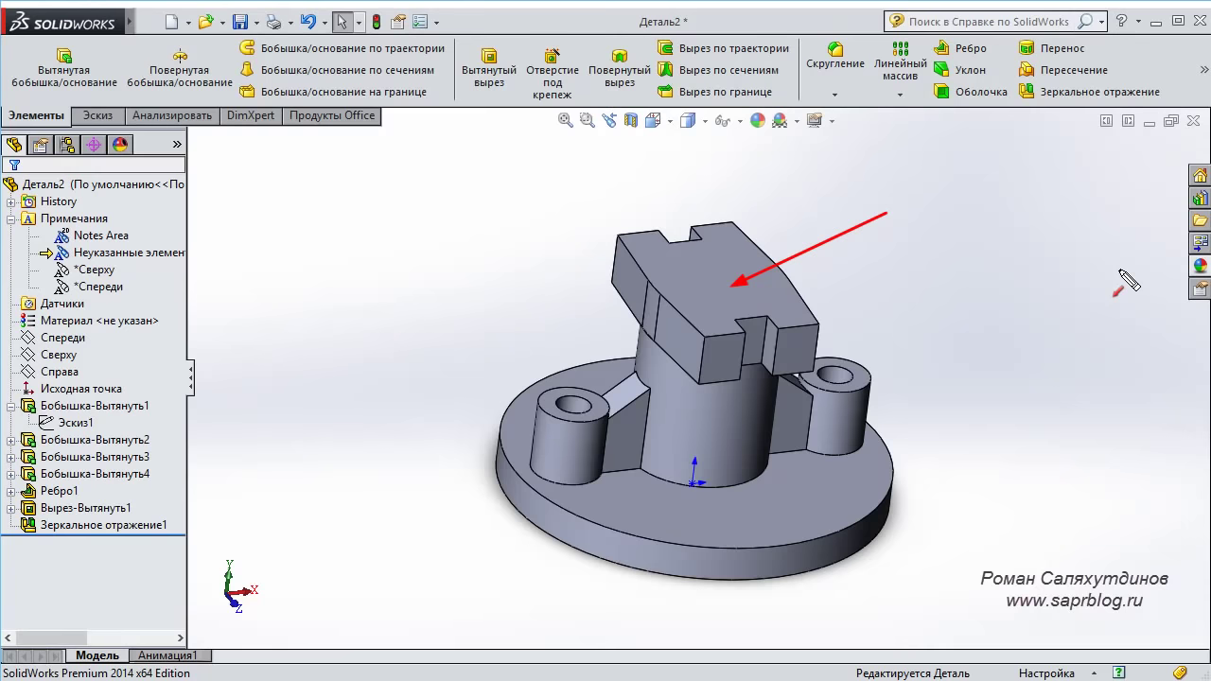
{"action": "key", "text": "Escape"}
{"action": "left_click", "coordinate": [730, 249]}
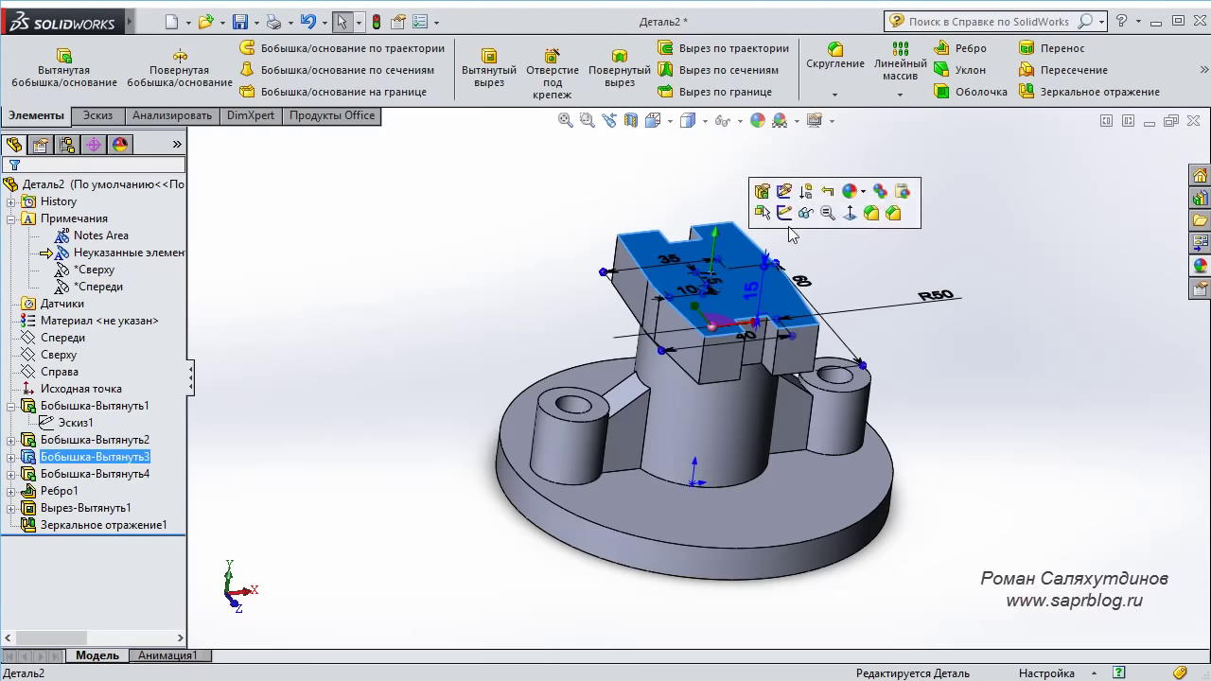
{"action": "left_click", "coordinate": [763, 190]}
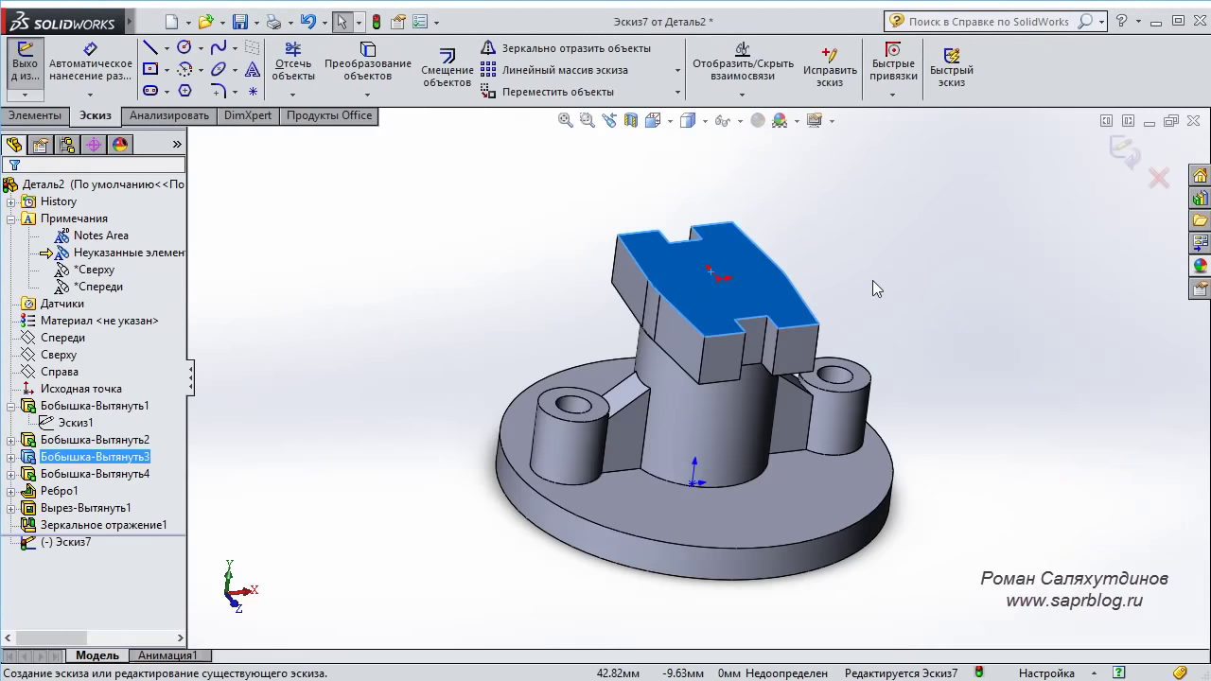
{"action": "key", "text": "ctrl+8"}
Draw a circle at the origin and dimension it to Ø15 mm.
{"action": "right_click_drag", "start_coordinate": [951, 267], "coordinate": [1010, 267]}
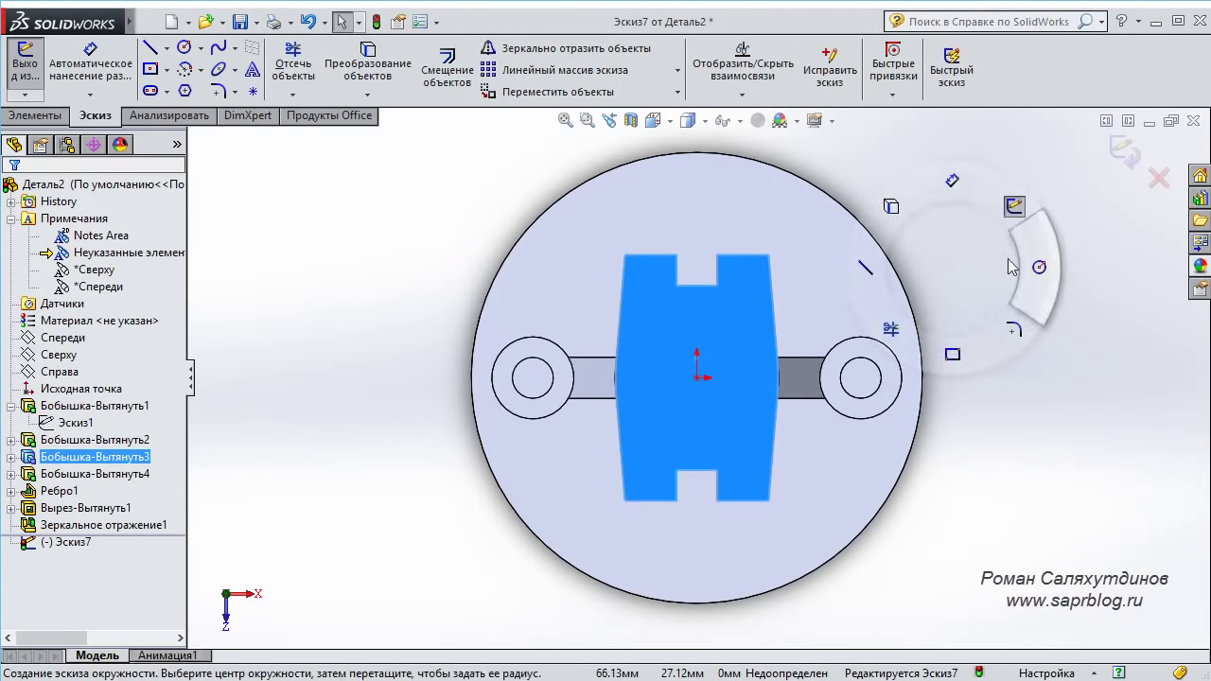
{"action": "scroll", "coordinate": [738, 388], "scroll_direction": "down", "scroll_amount": 2}
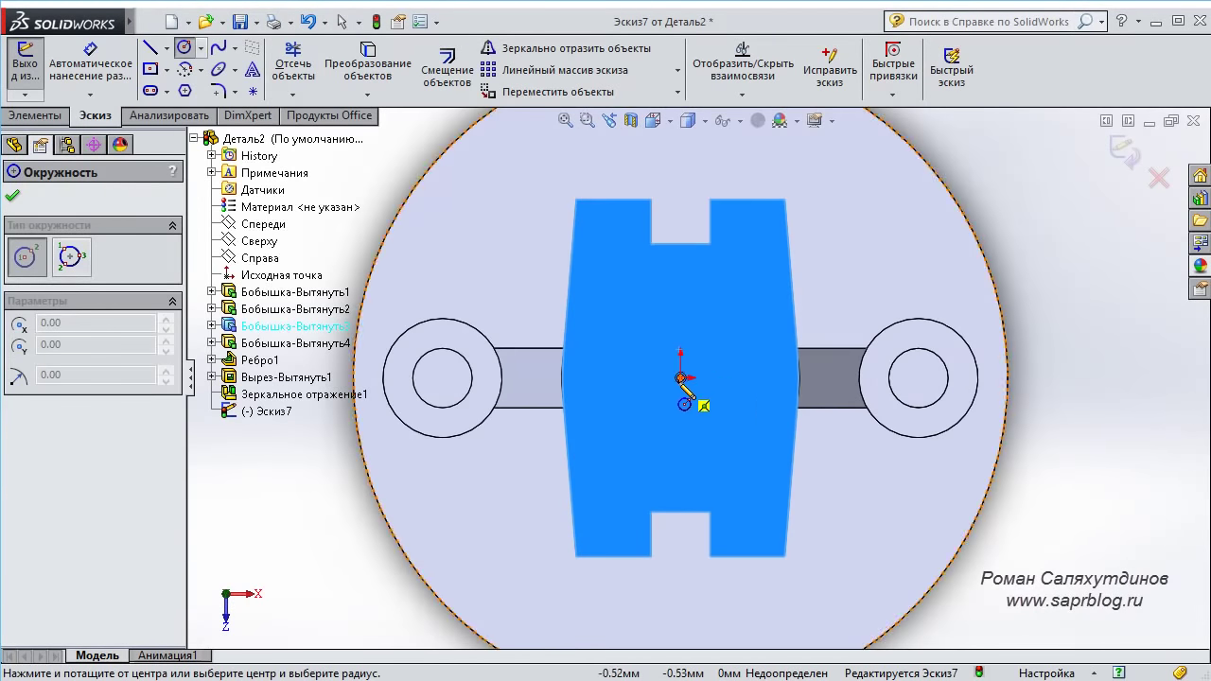
{"action": "left_click", "coordinate": [681, 378]}
{"action": "left_click", "coordinate": [631, 348]}
{"action": "right_click_drag", "start_coordinate": [828, 284], "coordinate": [837, 244]}
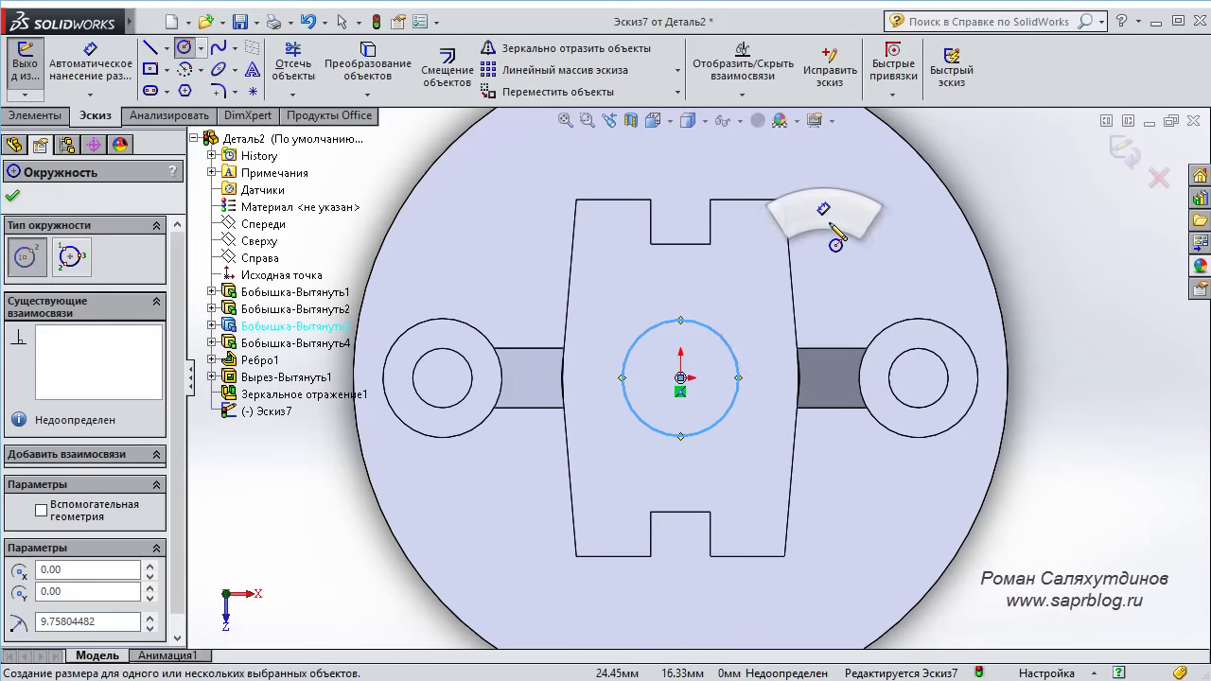
{"action": "left_click", "coordinate": [733, 341]}
{"action": "left_click", "coordinate": [790, 334]}
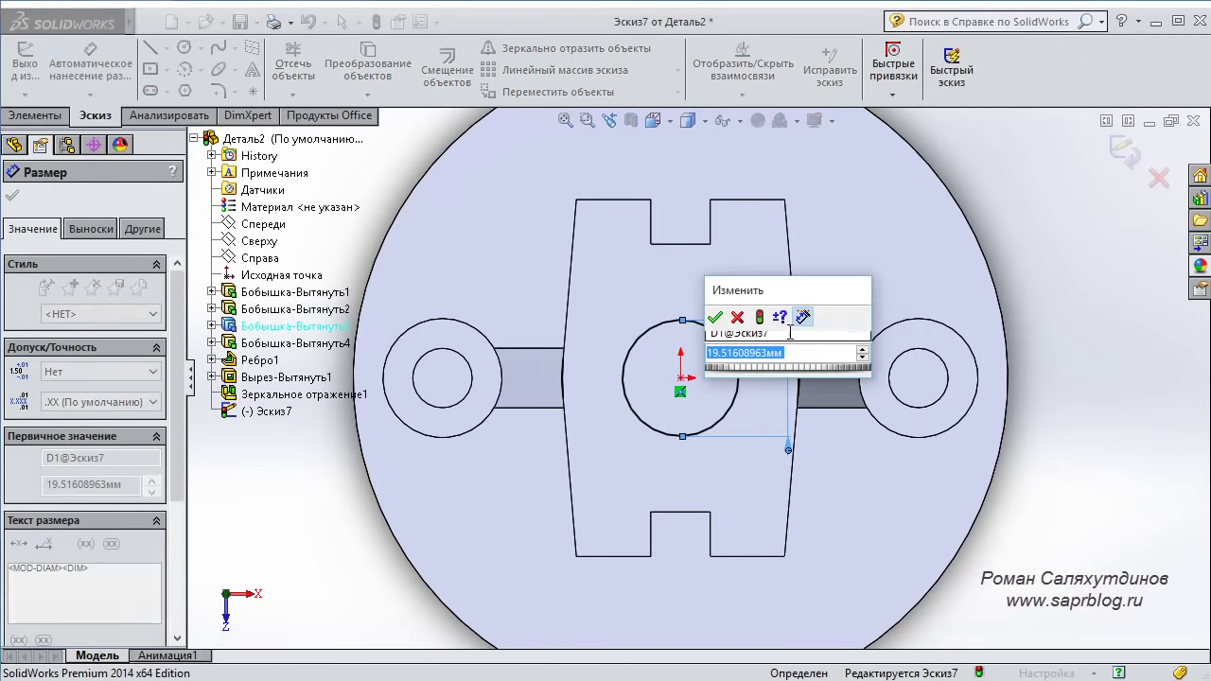
{"action": "type", "text": "15"}
{"action": "key", "text": "Return"}
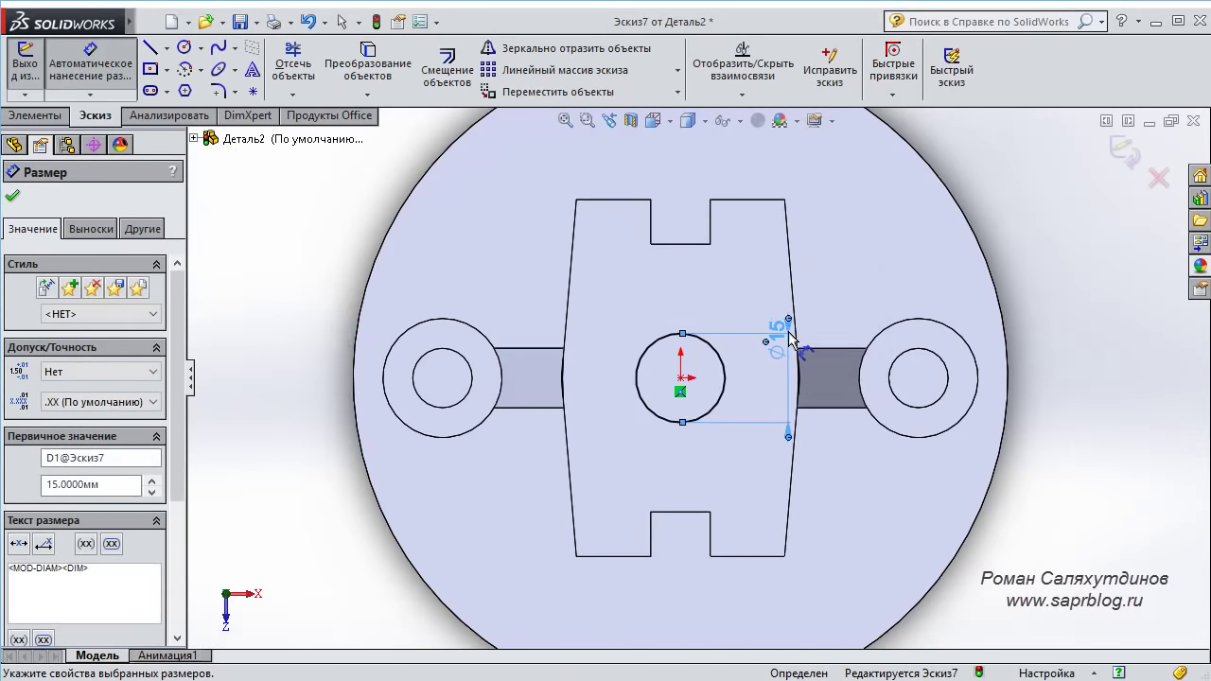
{"action": "key", "text": "ctrl+shift+z"}
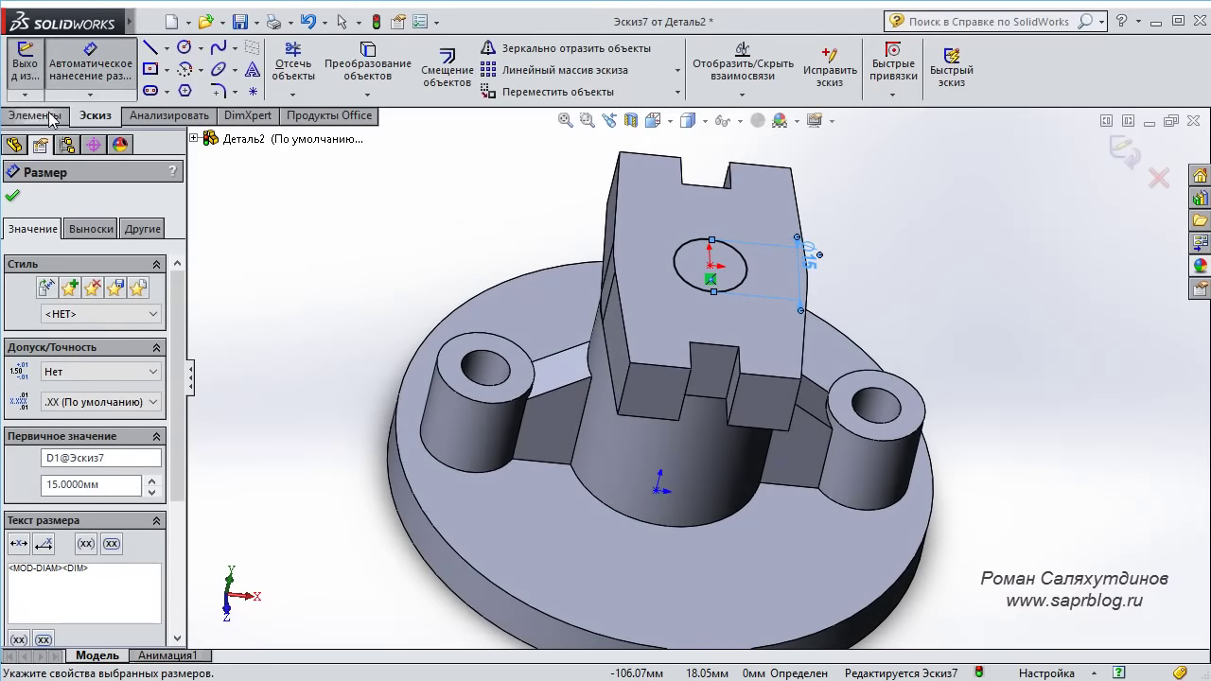
{"action": "left_click", "coordinate": [52, 118]}
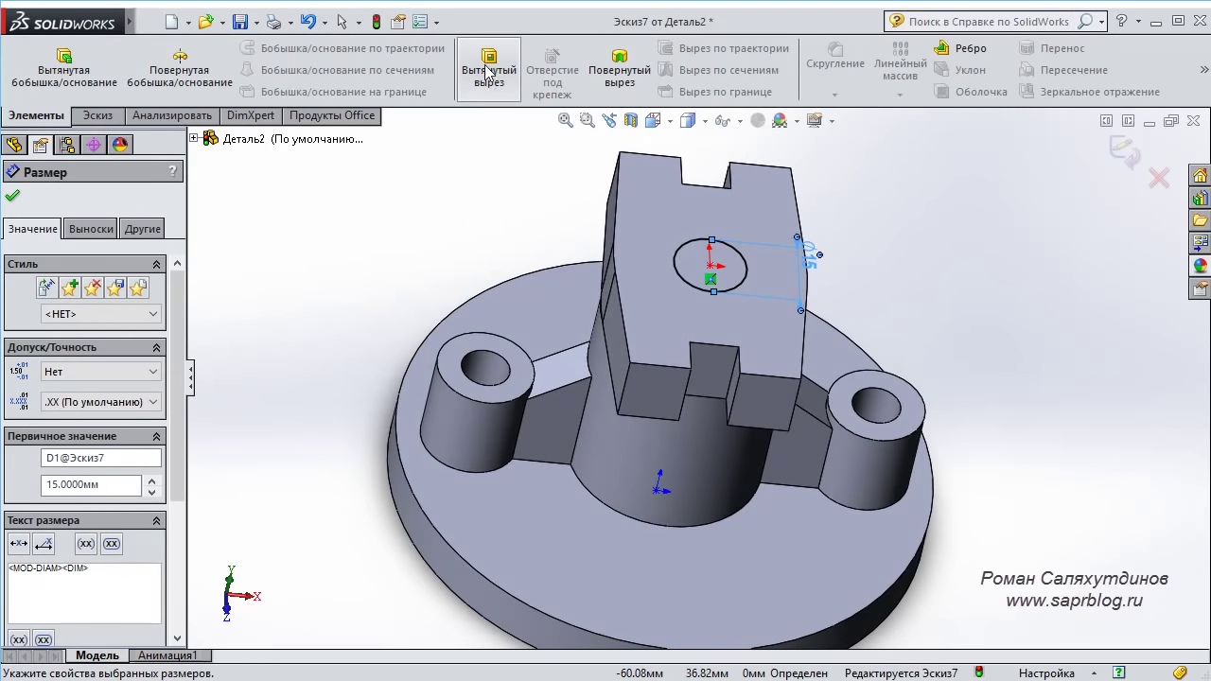
Extruded-cut the Ø15 circle with a Through All end condition, creating Вырез-Вытянуть2.
{"action": "left_click", "coordinate": [488, 73]}
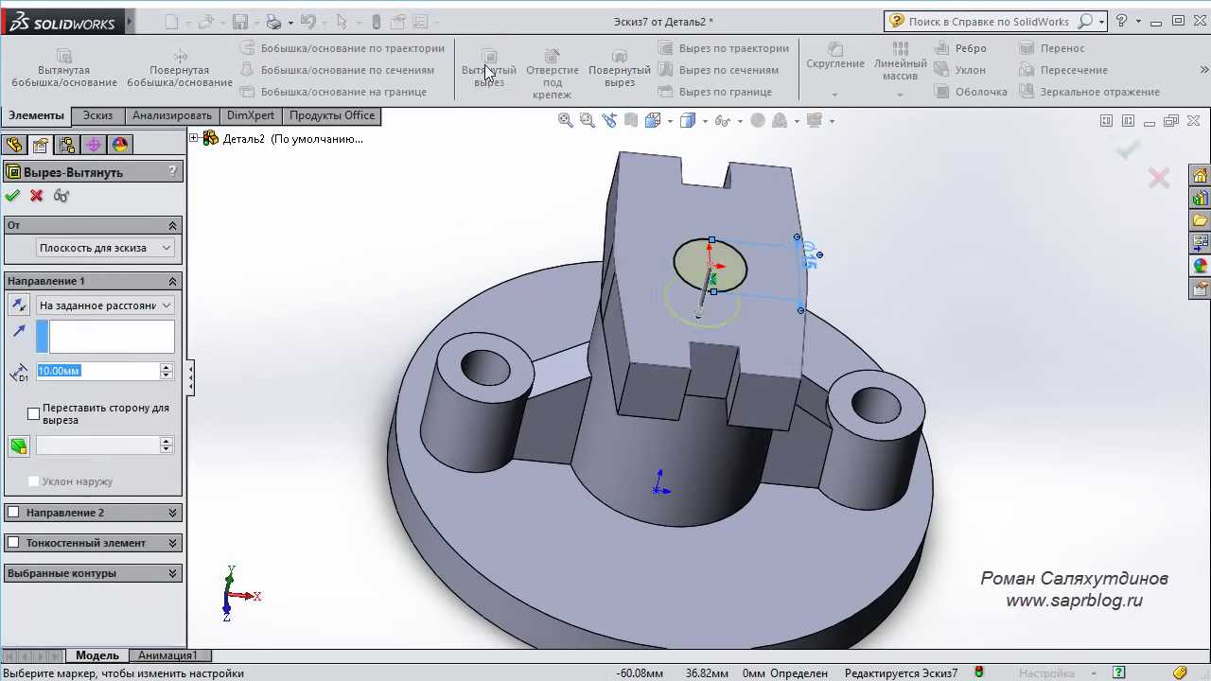
{"action": "left_click", "coordinate": [128, 307]}
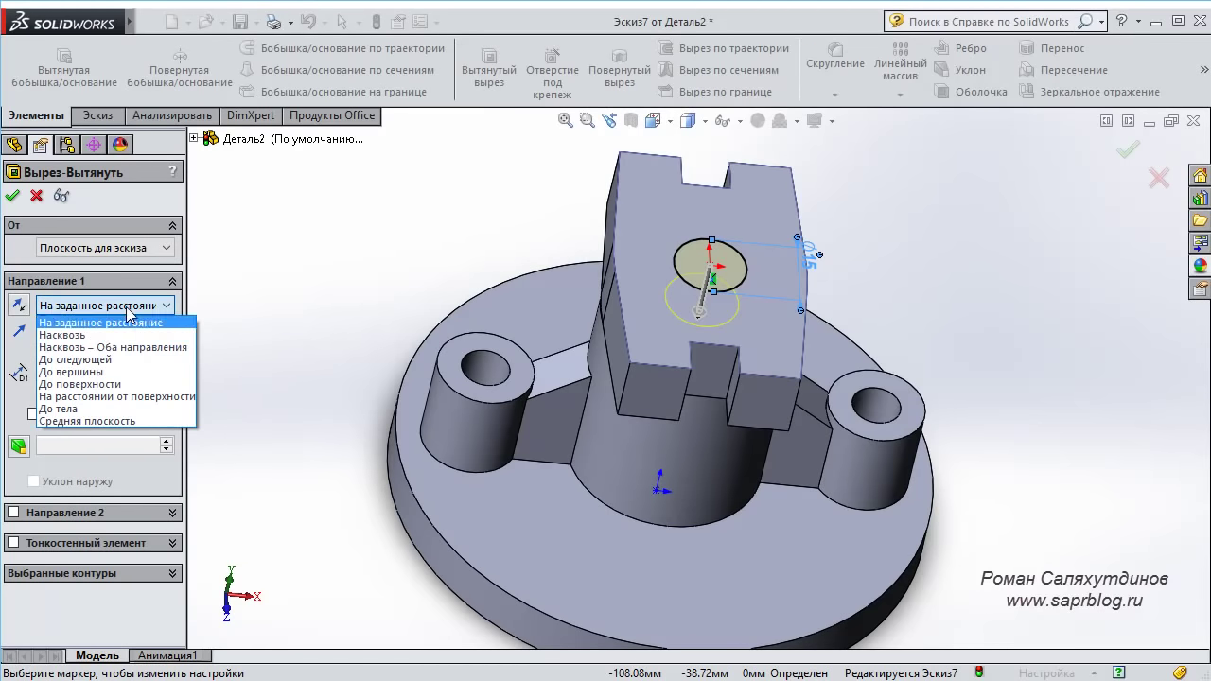
{"action": "left_click", "coordinate": [111, 335]}
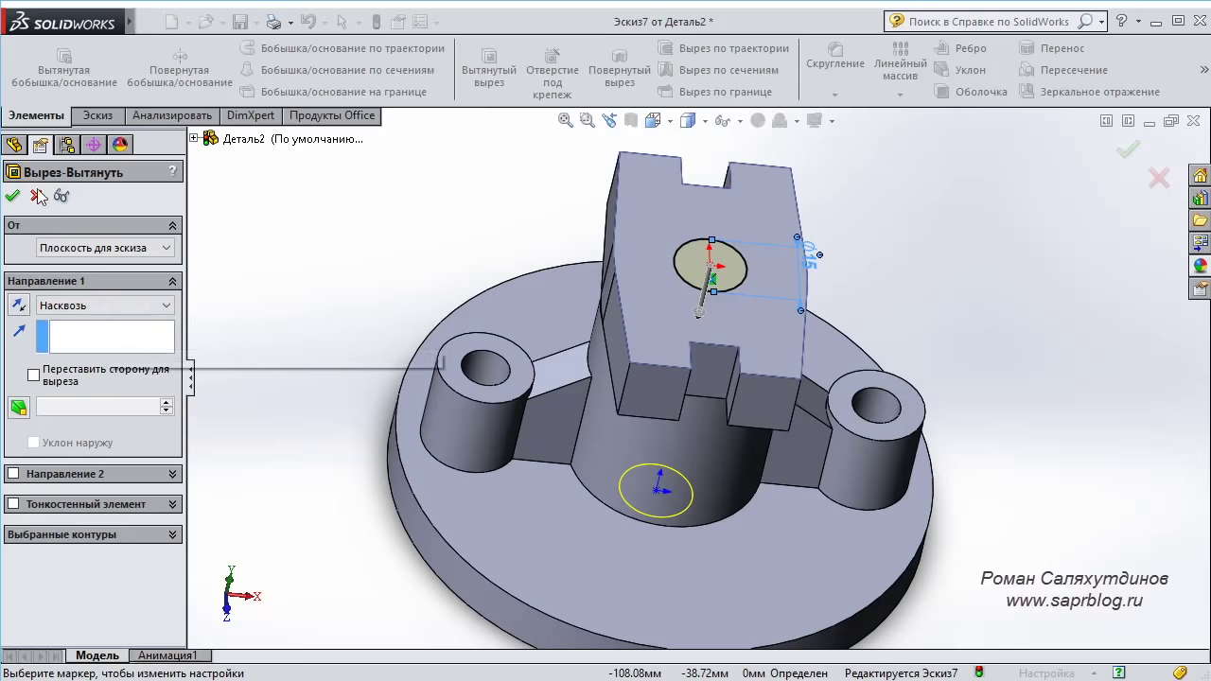
{"action": "key", "text": "Return"}
{"action": "mouse_move", "coordinate": [953, 365]}
{"action": "middle_mouse_down"}
{"action": "mouse_move", "coordinate": [930, 500]}
{"action": "mouse_move", "coordinate": [930, 290]}
{"action": "mouse_move", "coordinate": [973, 380]}
{"action": "mouse_move", "coordinate": [965, 433]}
{"action": "mouse_move", "coordinate": [841, 369]}
{"action": "middle_mouse_up"}
{"action": "scroll", "coordinate": [813, 364], "scroll_direction": "down", "scroll_amount": 3}
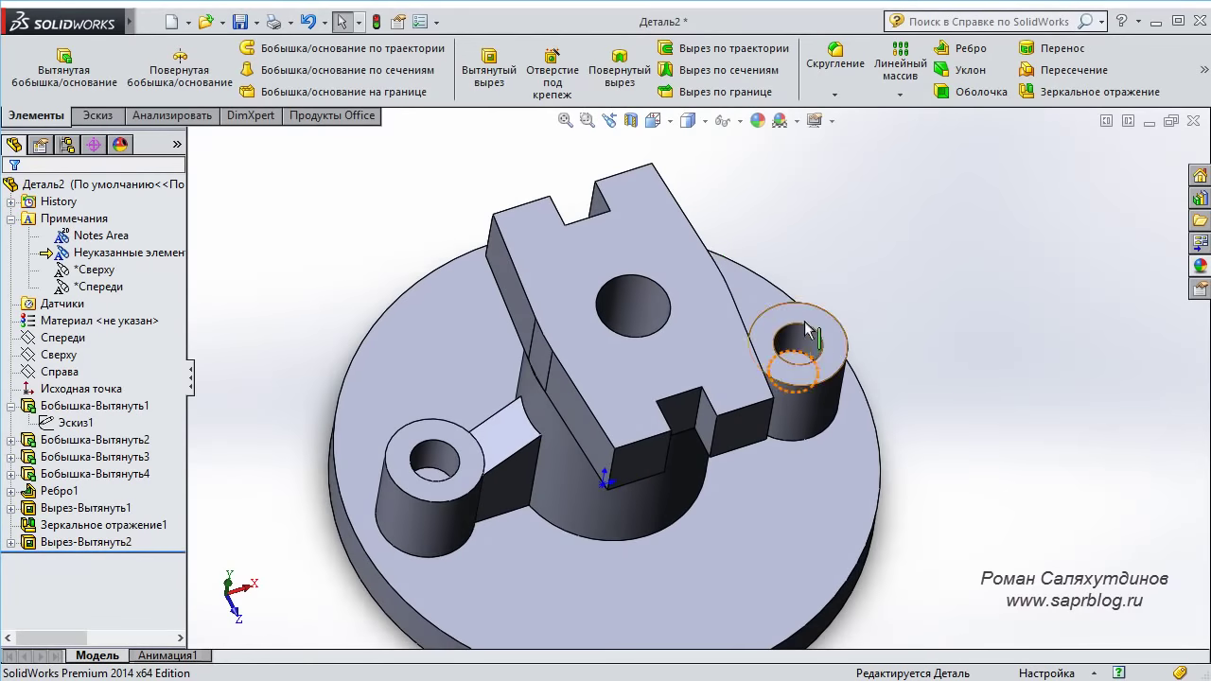
Start a sketch on the upper block's top face and draw a circle centred on the bore.
{"action": "left_click", "coordinate": [651, 244]}
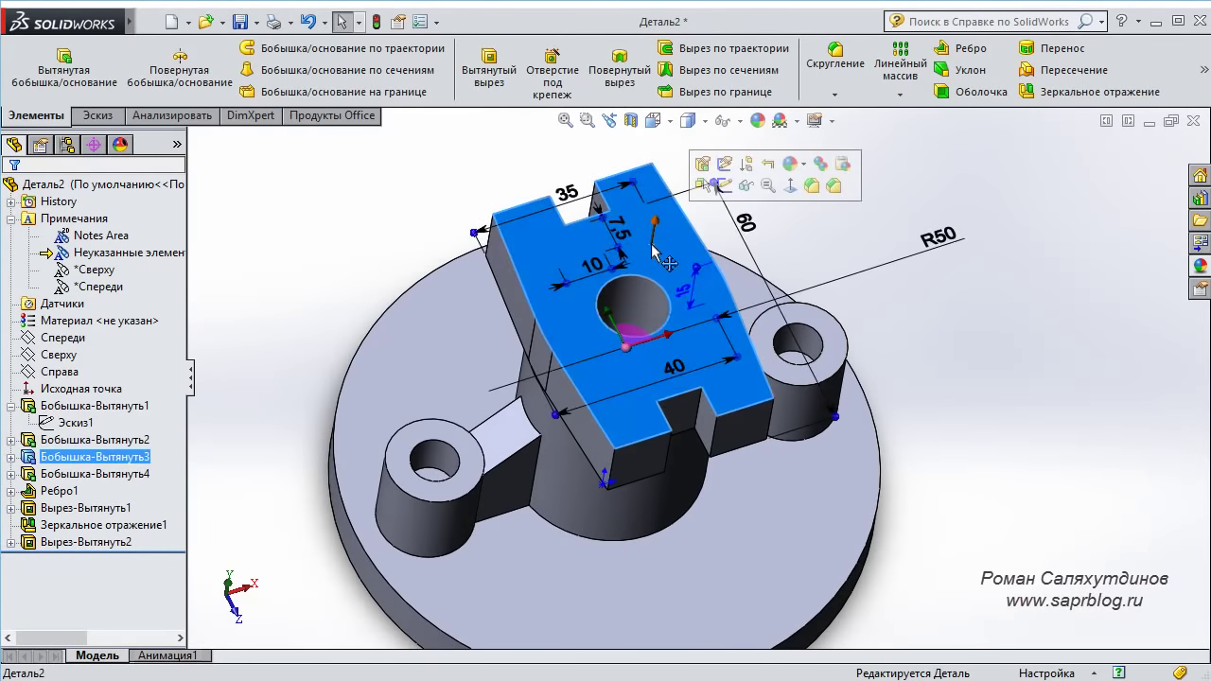
{"action": "left_click", "coordinate": [725, 186]}
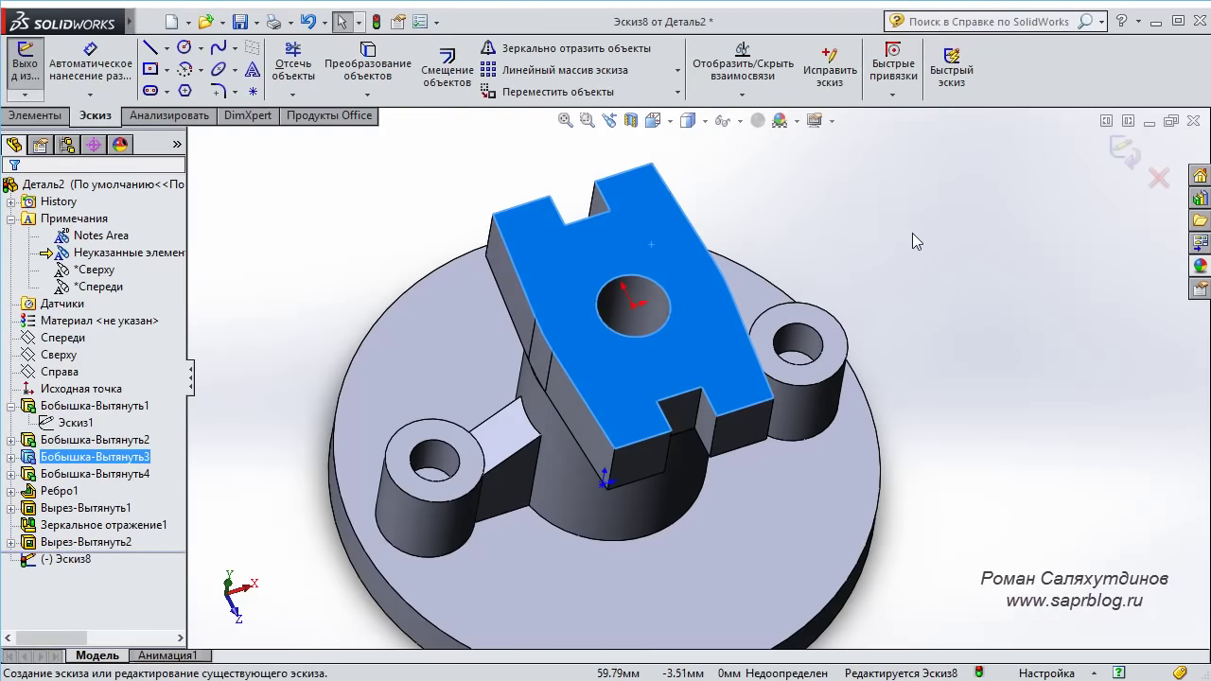
{"action": "right_click_drag", "start_coordinate": [912, 232], "coordinate": [1005, 231]}
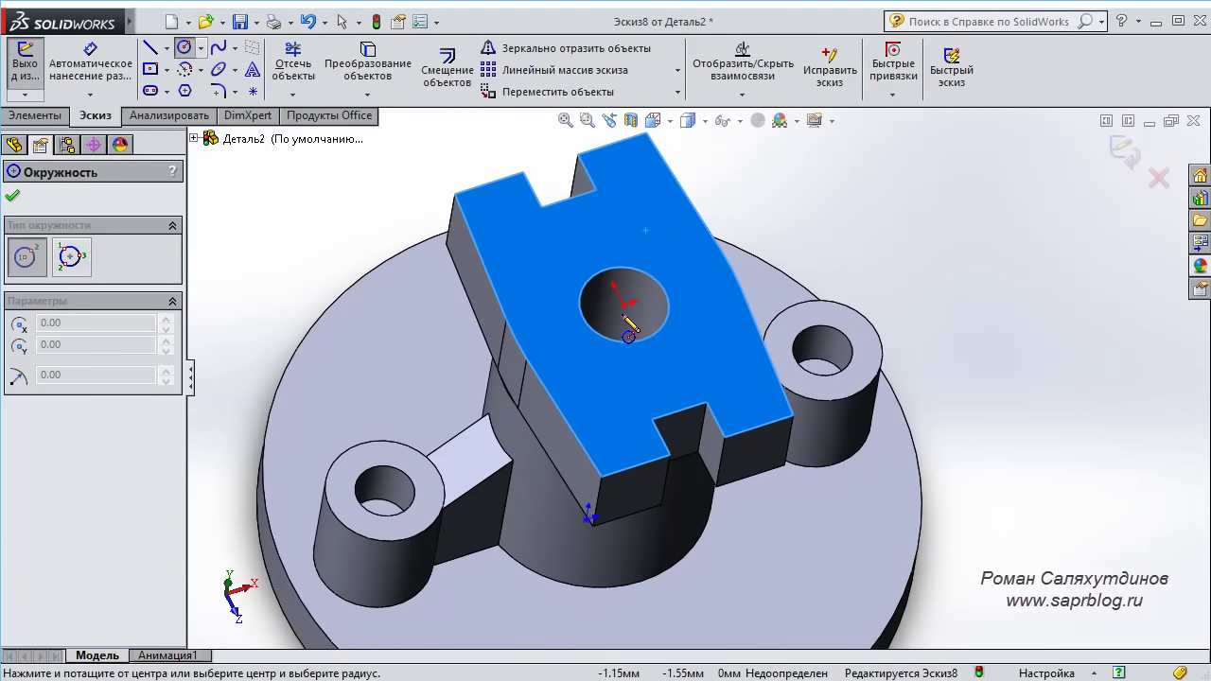
{"action": "left_click", "coordinate": [624, 305]}
{"action": "left_click", "coordinate": [636, 238]}
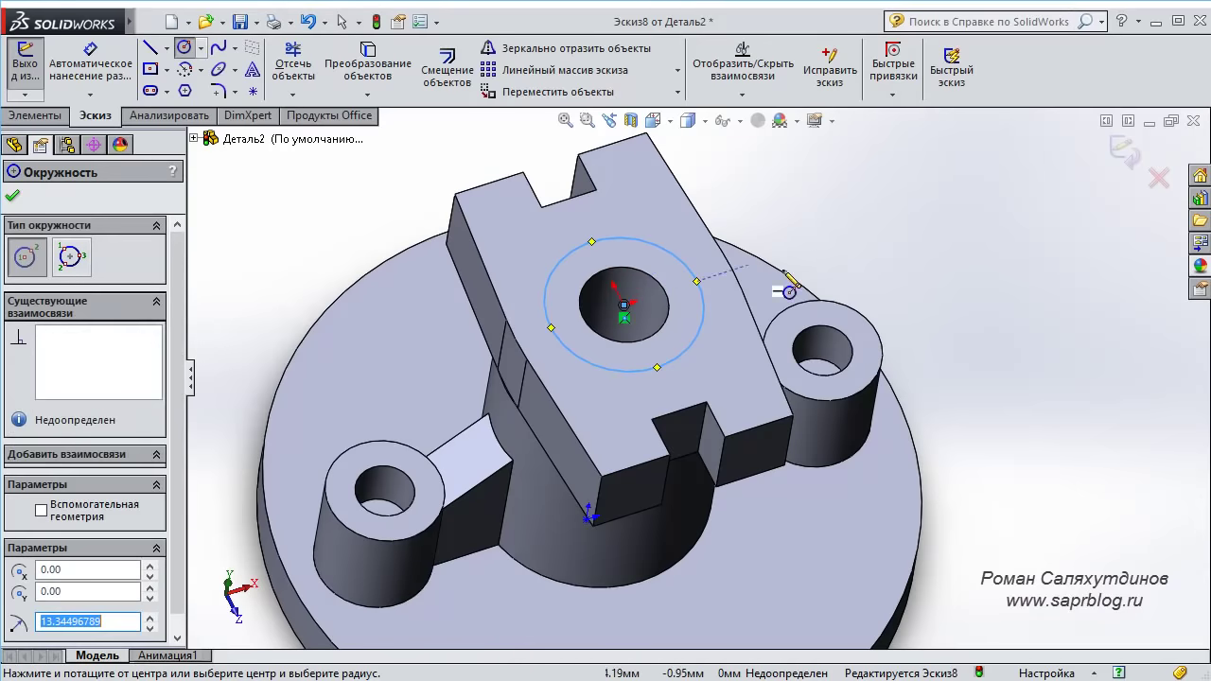
Dimension the circle around the bore to a 30 mm diameter.
{"action": "right_click_drag", "start_coordinate": [995, 375], "coordinate": [998, 274]}
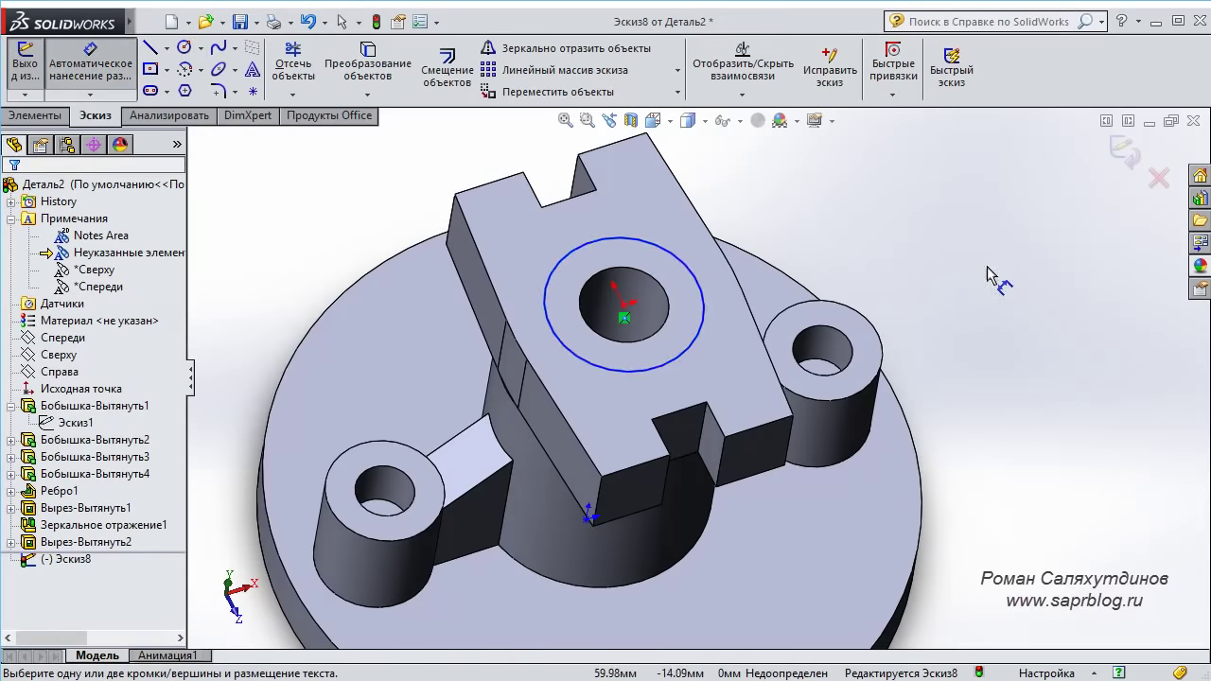
{"action": "left_click", "coordinate": [627, 238]}
{"action": "left_click", "coordinate": [771, 248]}
{"action": "type", "text": "3"}
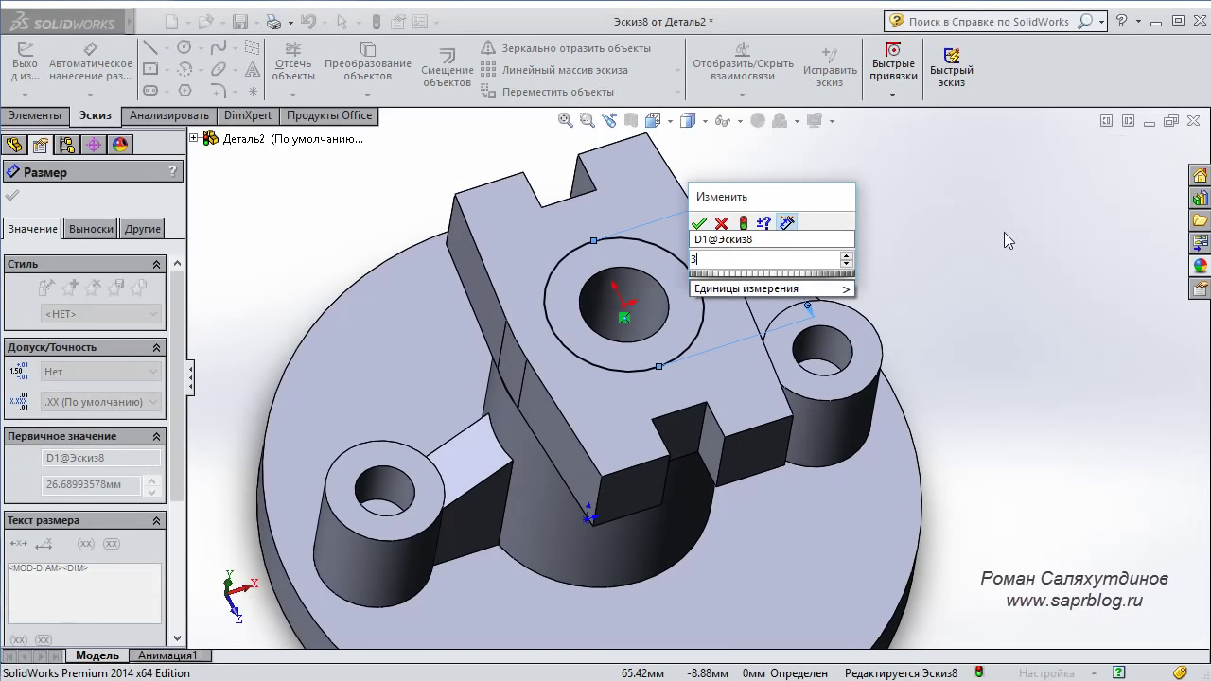
{"action": "type", "text": "0"}
{"action": "key", "text": "Return"}
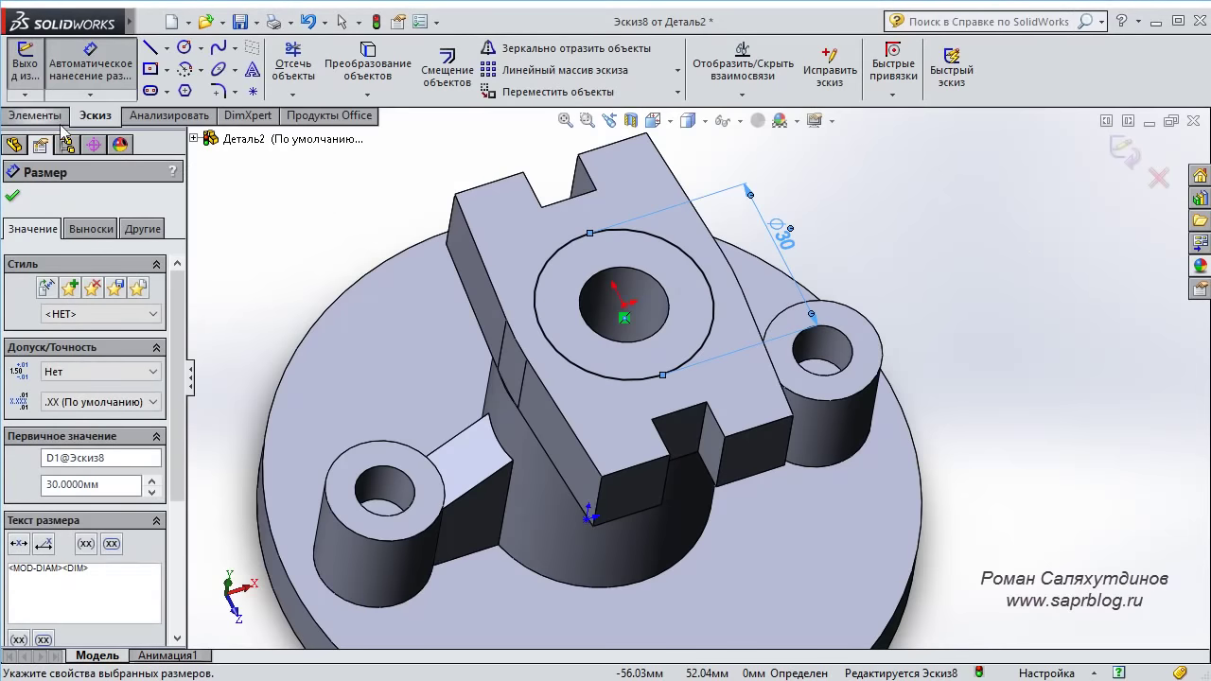
{"action": "left_click", "coordinate": [55, 120]}
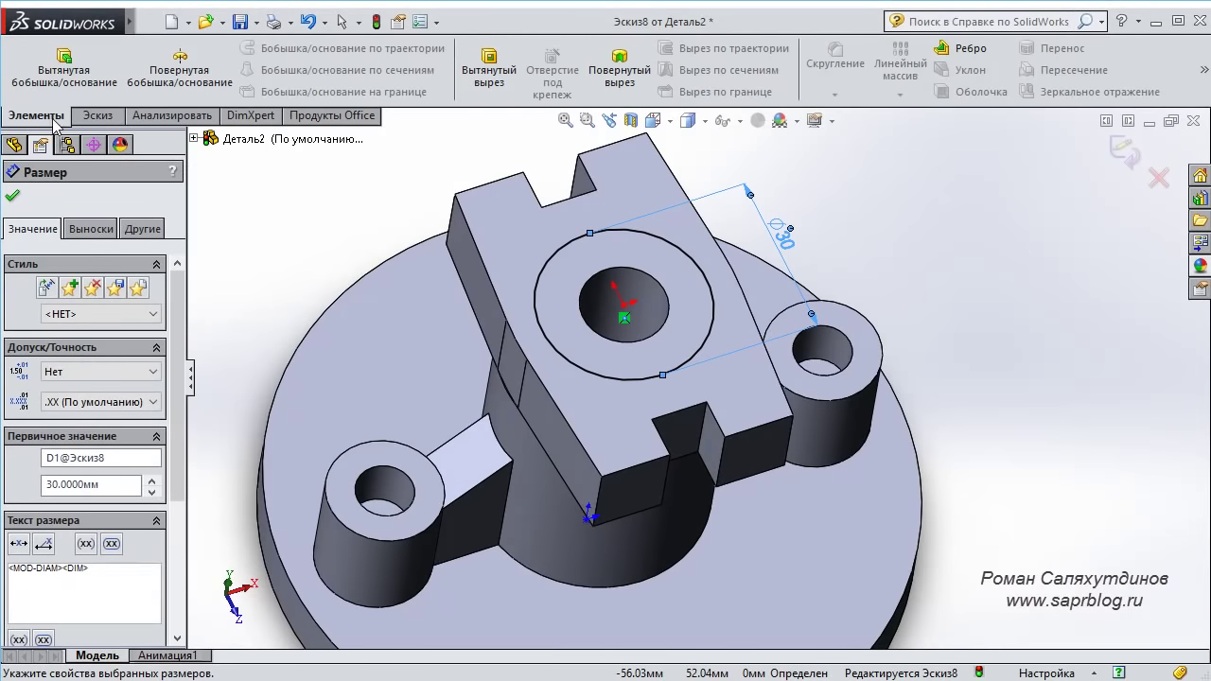
Extrude-cut the Ø30 circle 30 mm deep to form a counterbore, then fit the part in view.
{"action": "left_click", "coordinate": [483, 76]}
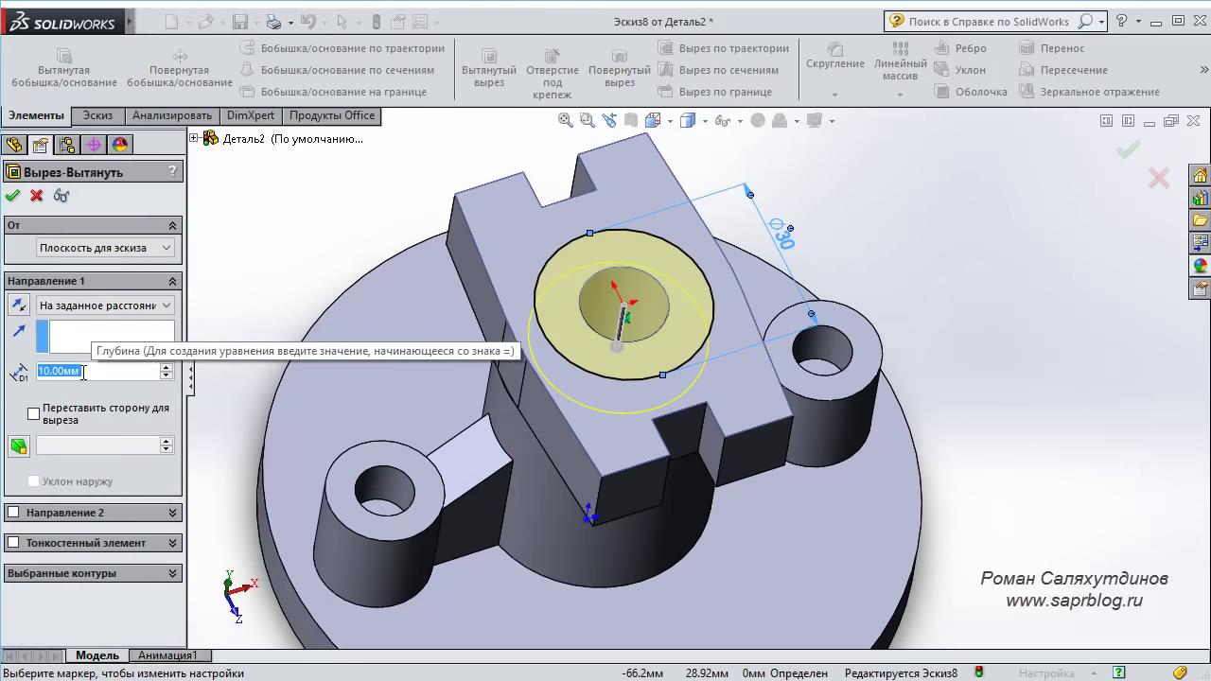
{"action": "type", "text": "30"}
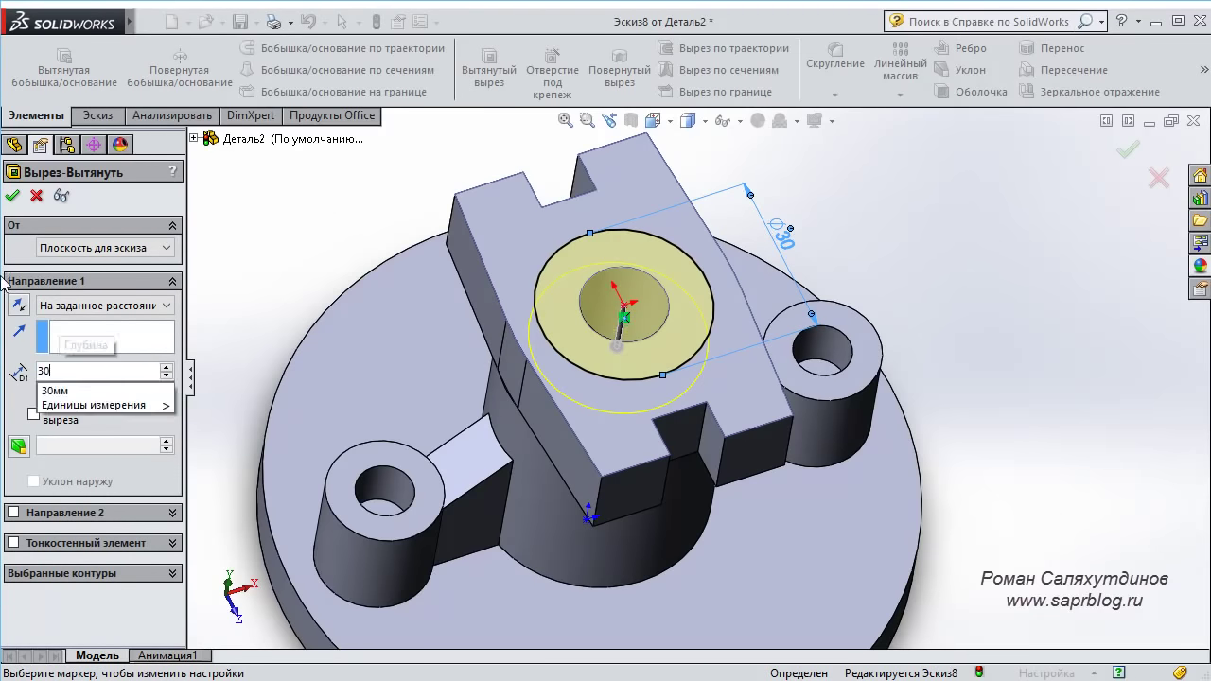
{"action": "key", "text": "Return"}
{"action": "left_click", "coordinate": [13, 196]}
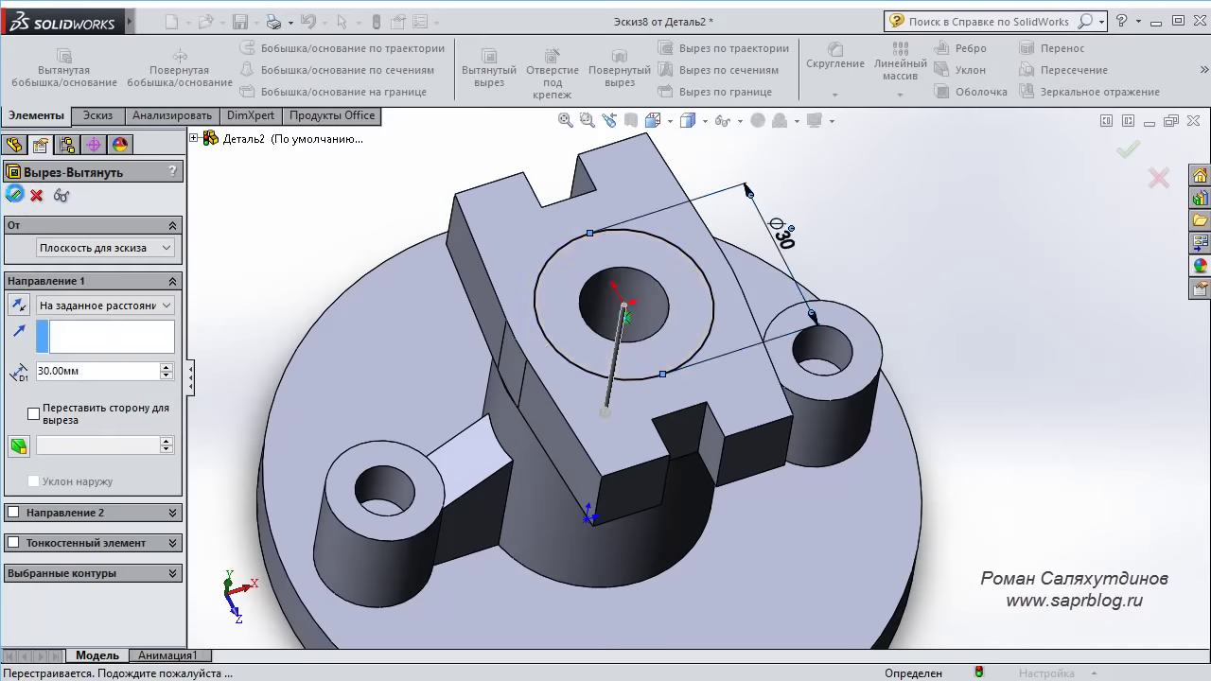
{"action": "key", "text": "f"}
{"action": "middle_click_drag", "start_coordinate": [923, 310], "coordinate": [744, 151]}
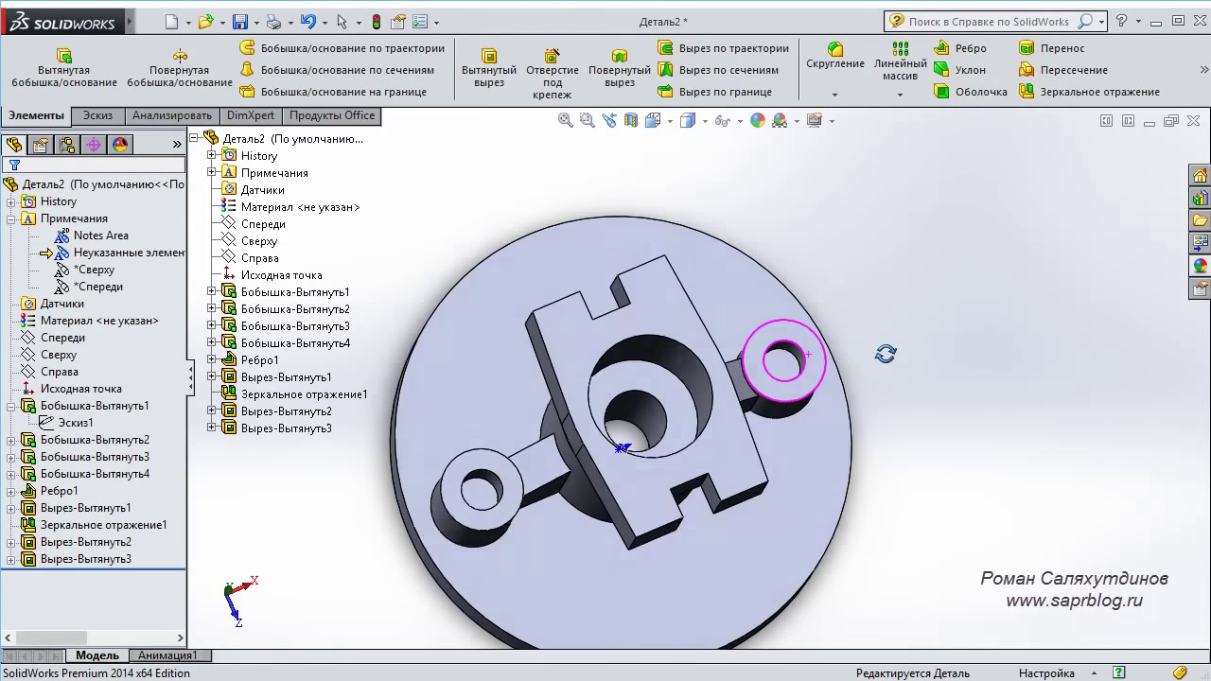
{"action": "key", "text": "ctrl+5"}
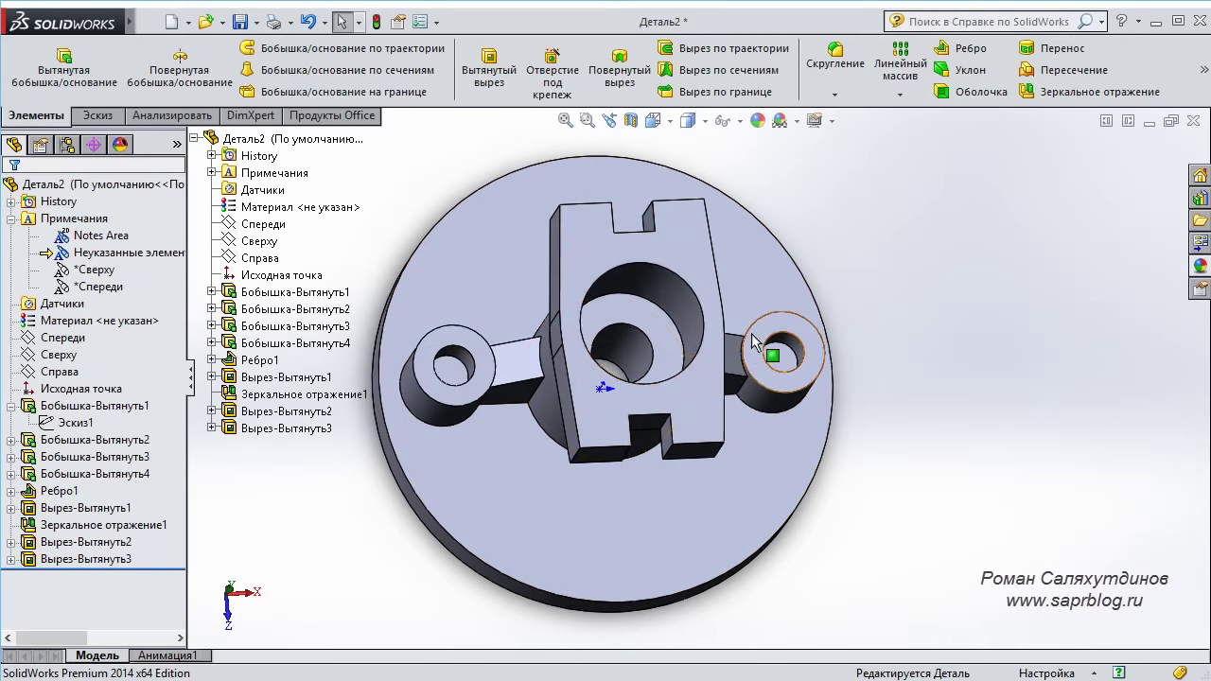
{"action": "middle_click_drag", "start_coordinate": [624, 327], "coordinate": [799, 386]}
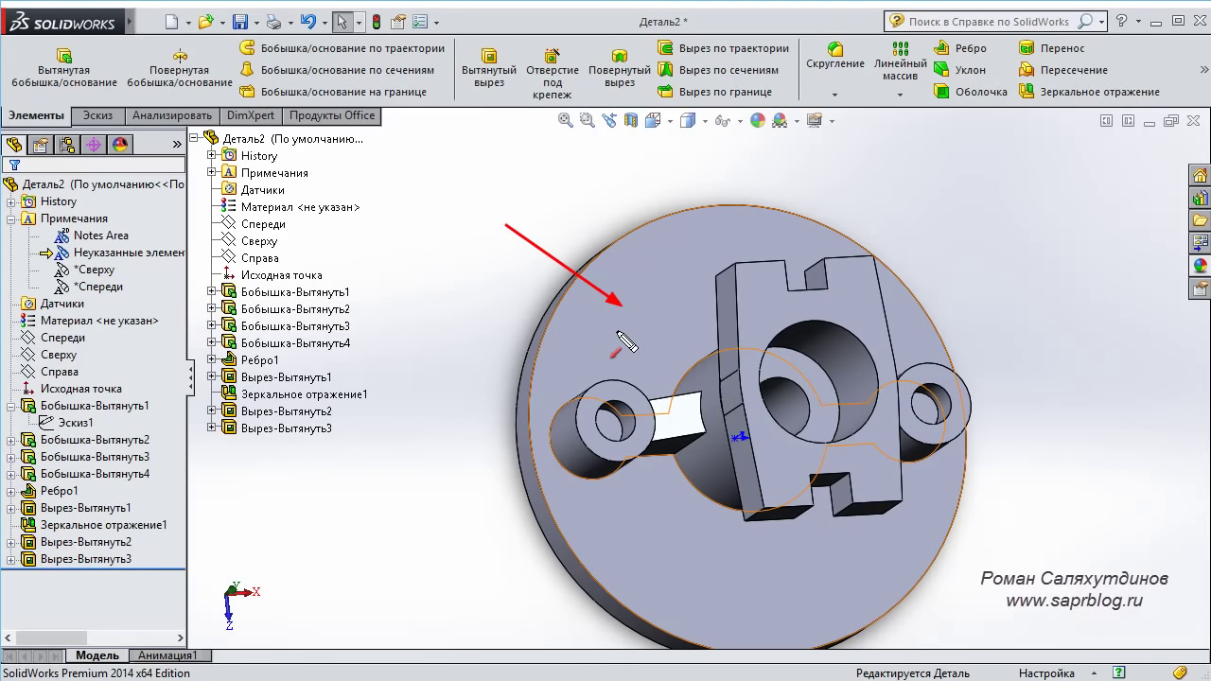
{"action": "mouse_move", "coordinate": [1101, 464]}
{"action": "middle_mouse_down"}
{"action": "mouse_move", "coordinate": [1092, 497]}
{"action": "mouse_move", "coordinate": [1102, 439]}
{"action": "middle_mouse_up"}
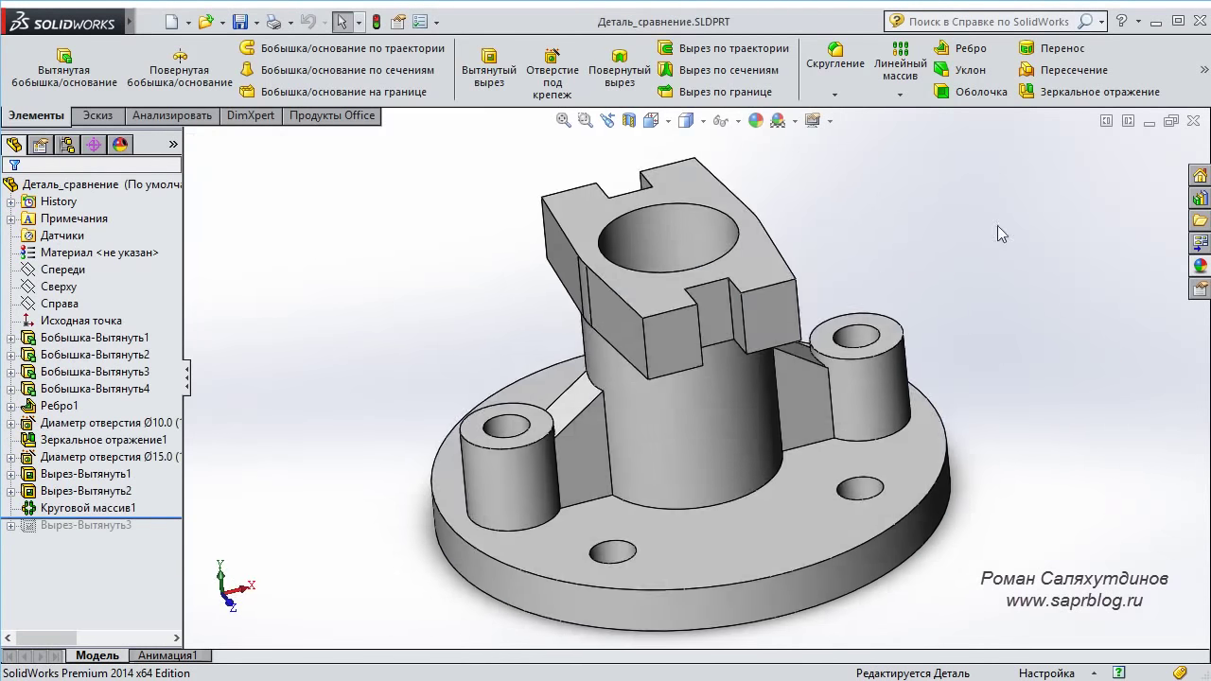
{"action": "mouse_move", "coordinate": [998, 225]}
{"action": "middle_mouse_down"}
{"action": "mouse_move", "coordinate": [1043, 335]}
{"action": "mouse_move", "coordinate": [1017, 336]}
{"action": "middle_mouse_up"}
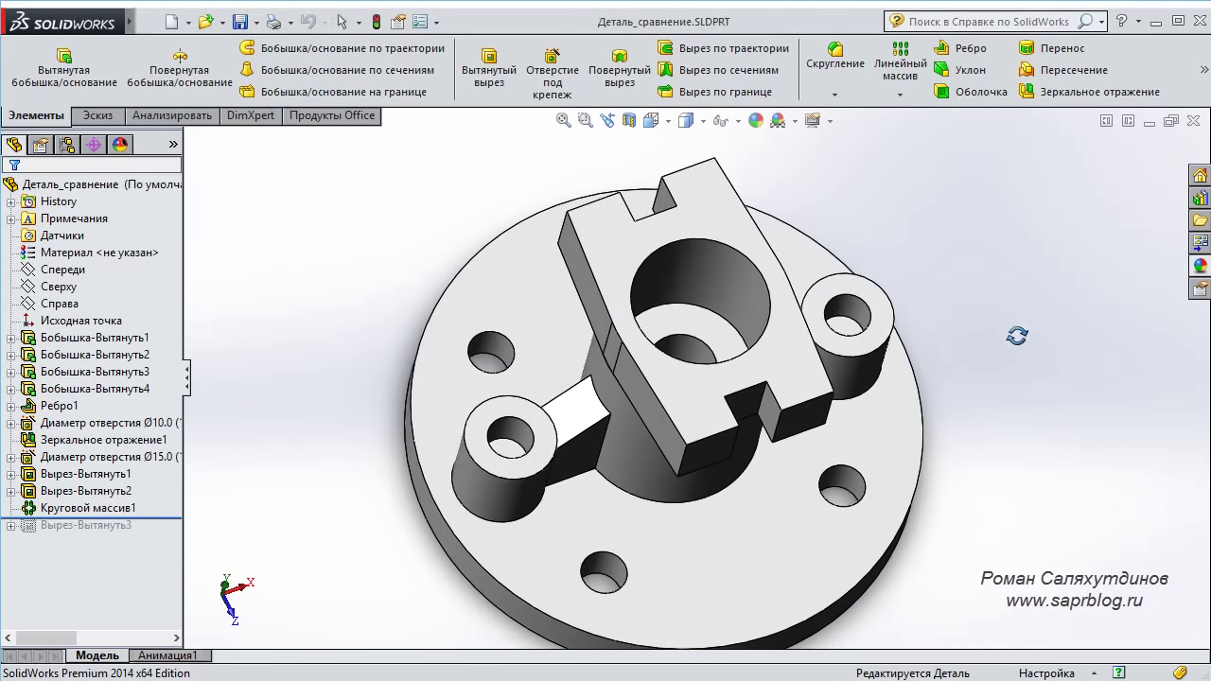
{"action": "key", "text": "Escape"}
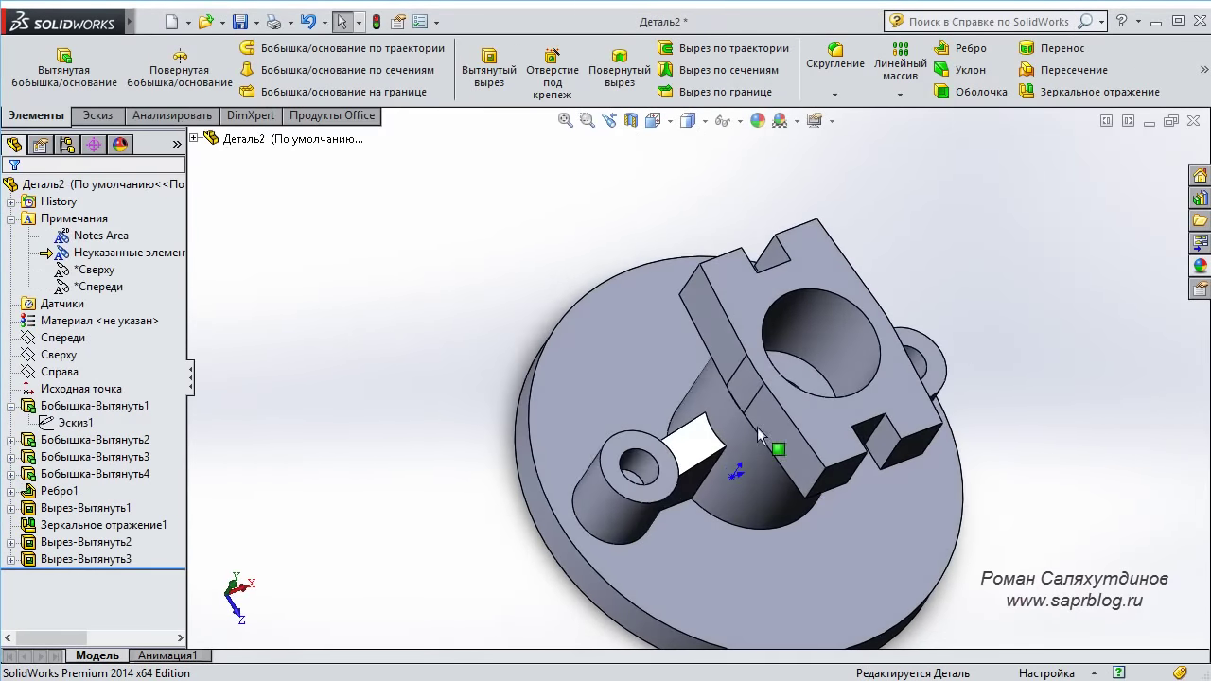
Sketch on the disc face a construction circle from the origin through both lug-hole centres.
{"action": "left_click", "coordinate": [611, 355]}
{"action": "left_click", "coordinate": [683, 296]}
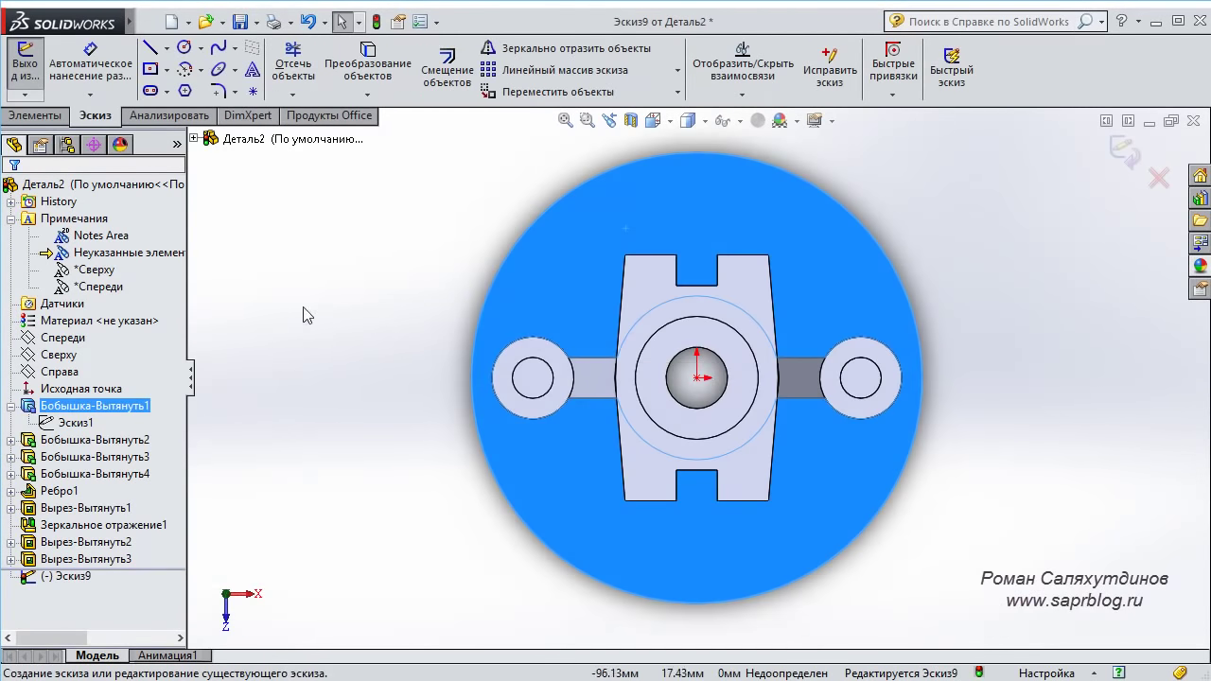
{"action": "right_click_drag", "start_coordinate": [416, 307], "coordinate": [384, 307]}
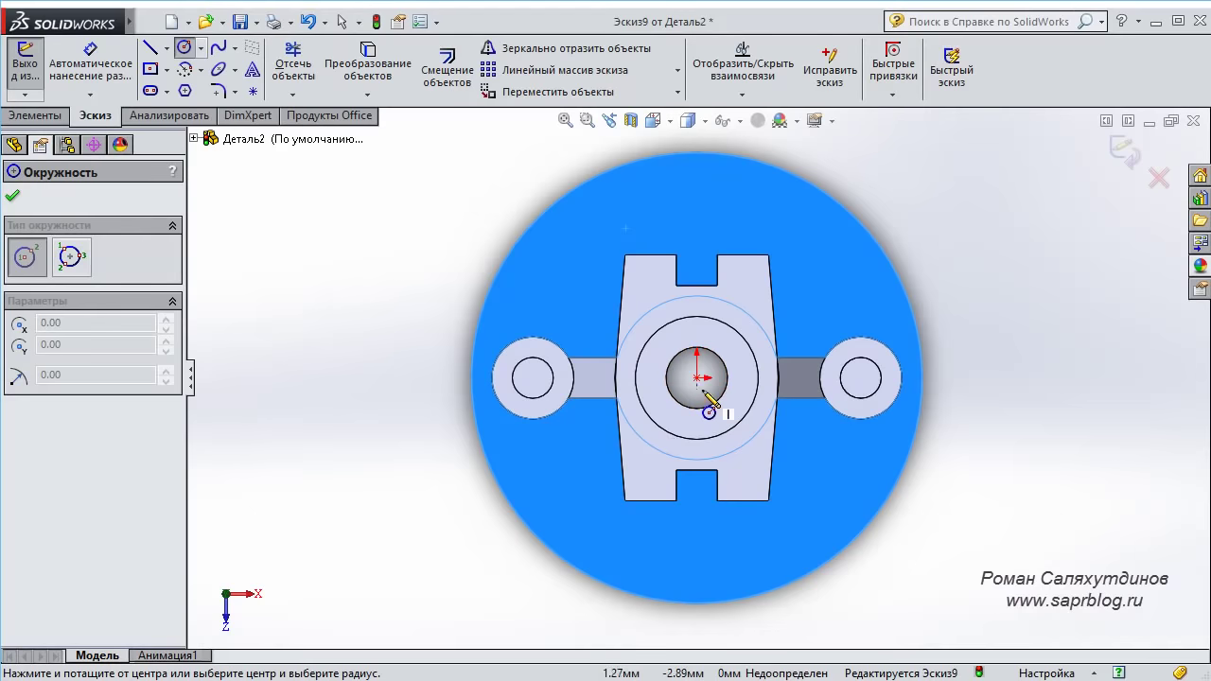
{"action": "left_click", "coordinate": [697, 377]}
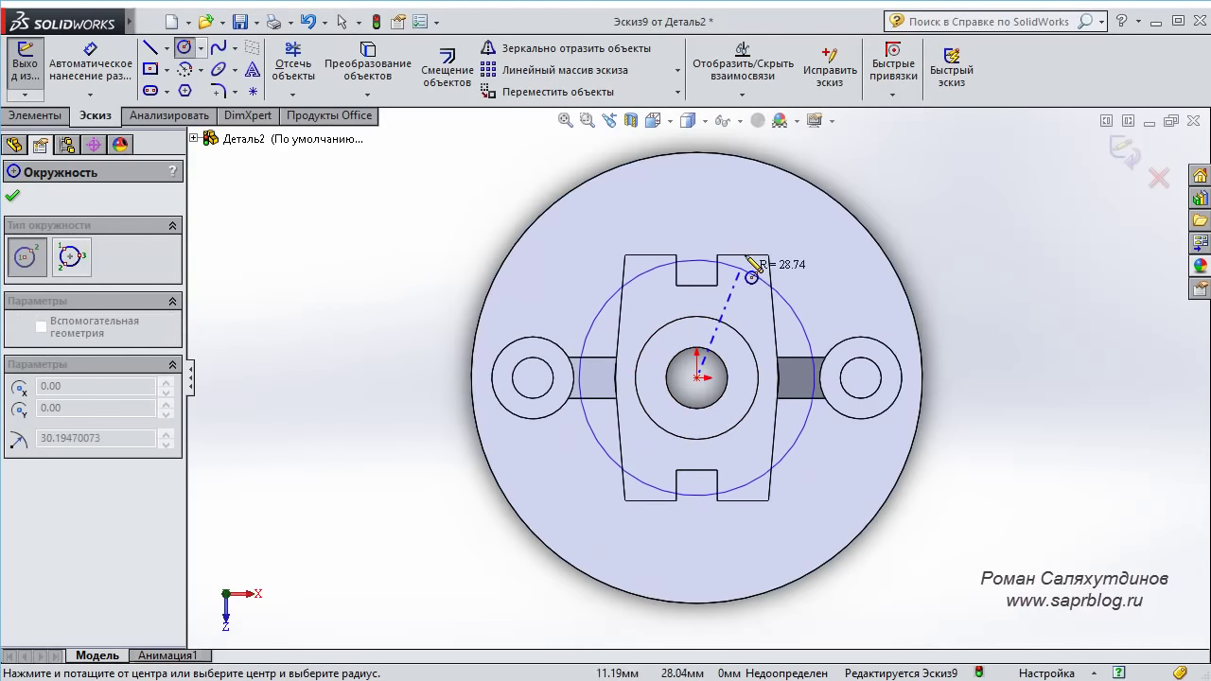
{"action": "left_click", "coordinate": [757, 218]}
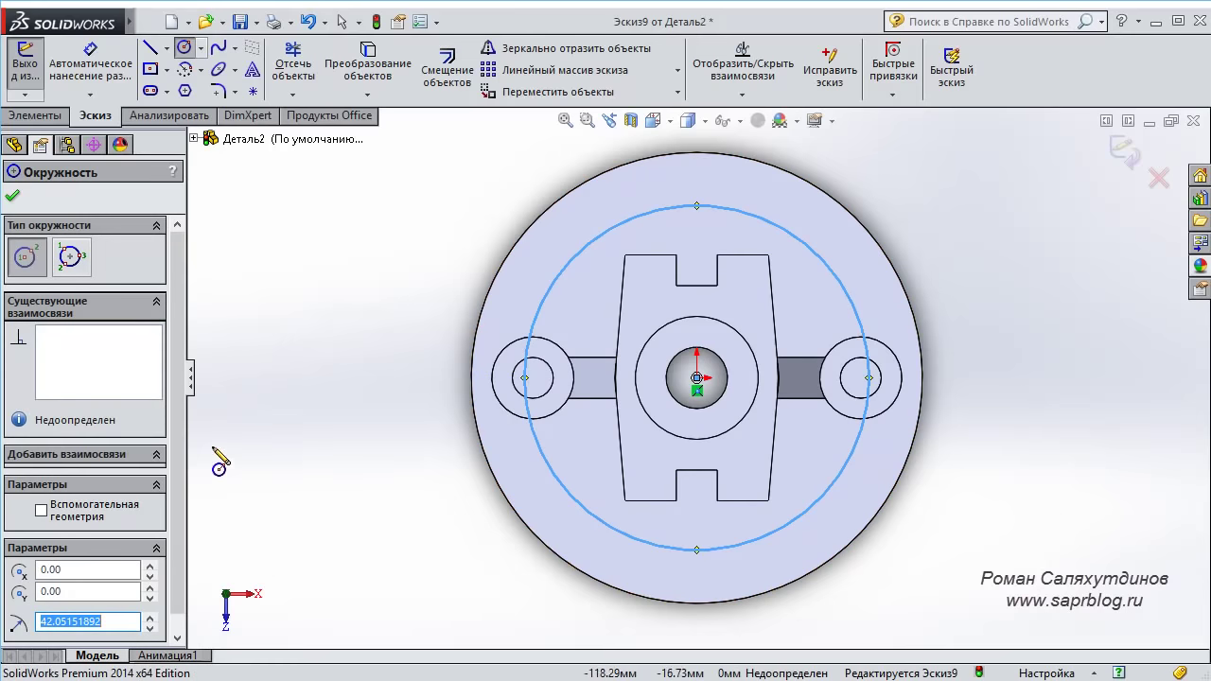
{"action": "left_click", "coordinate": [40, 512]}
{"action": "left_click", "coordinate": [13, 196]}
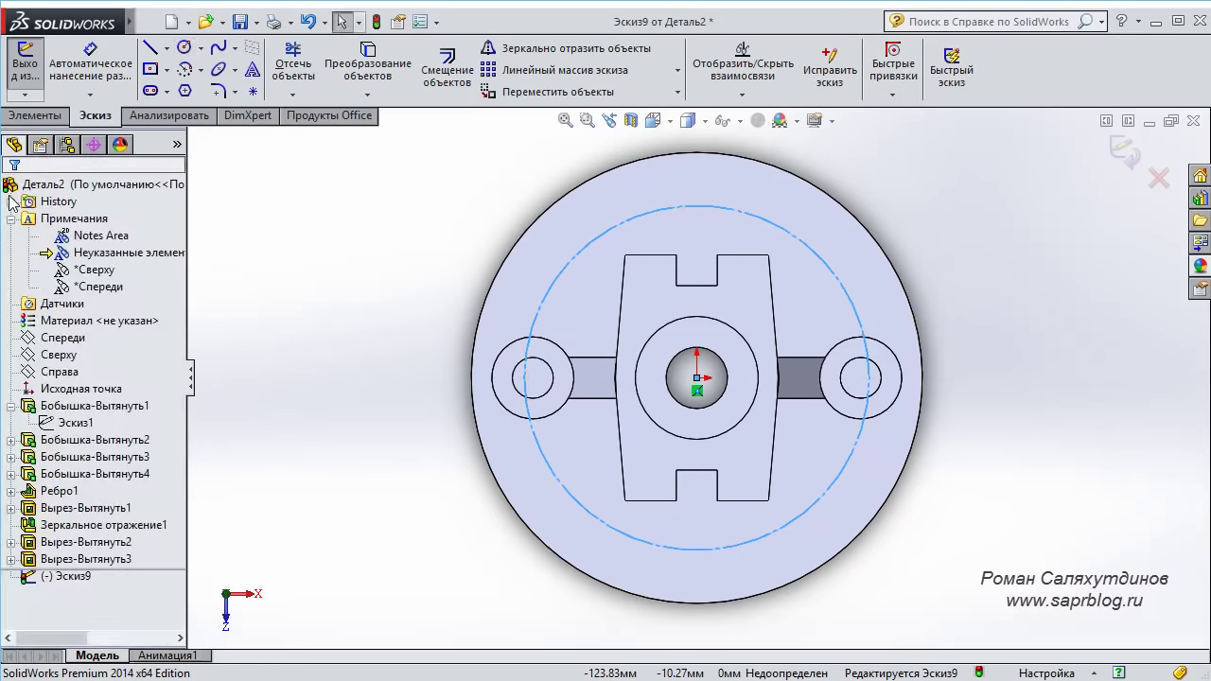
{"action": "right_click_drag", "start_coordinate": [298, 313], "coordinate": [362, 306]}
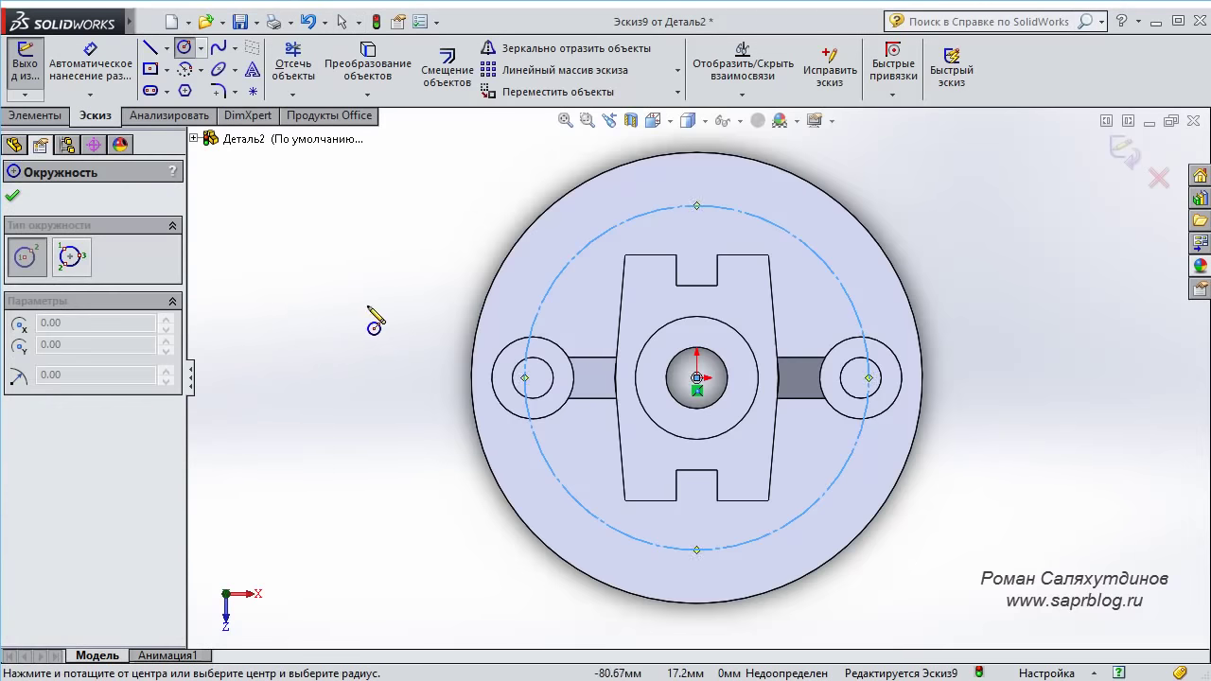
Draw a small circle on the construction circle and dimension the construction circle to Ø80.
{"action": "scroll", "coordinate": [428, 248], "scroll_direction": "down", "scroll_amount": 2}
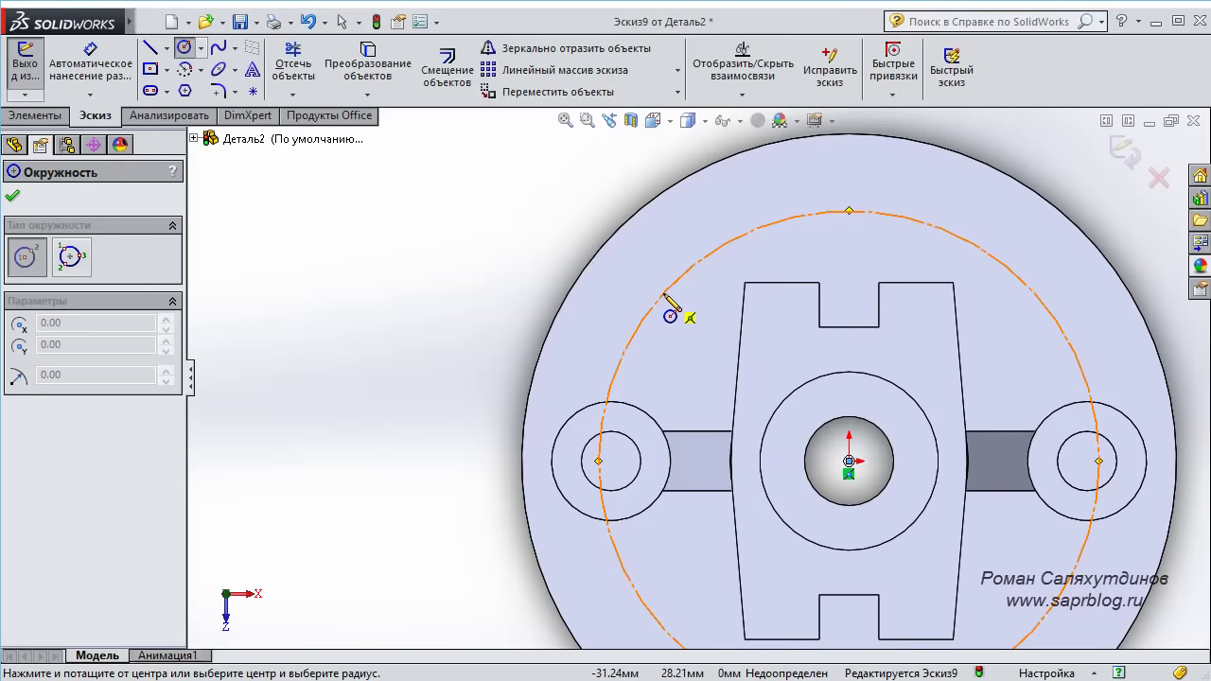
{"action": "left_click_drag", "start_coordinate": [664, 294], "coordinate": [687, 270]}
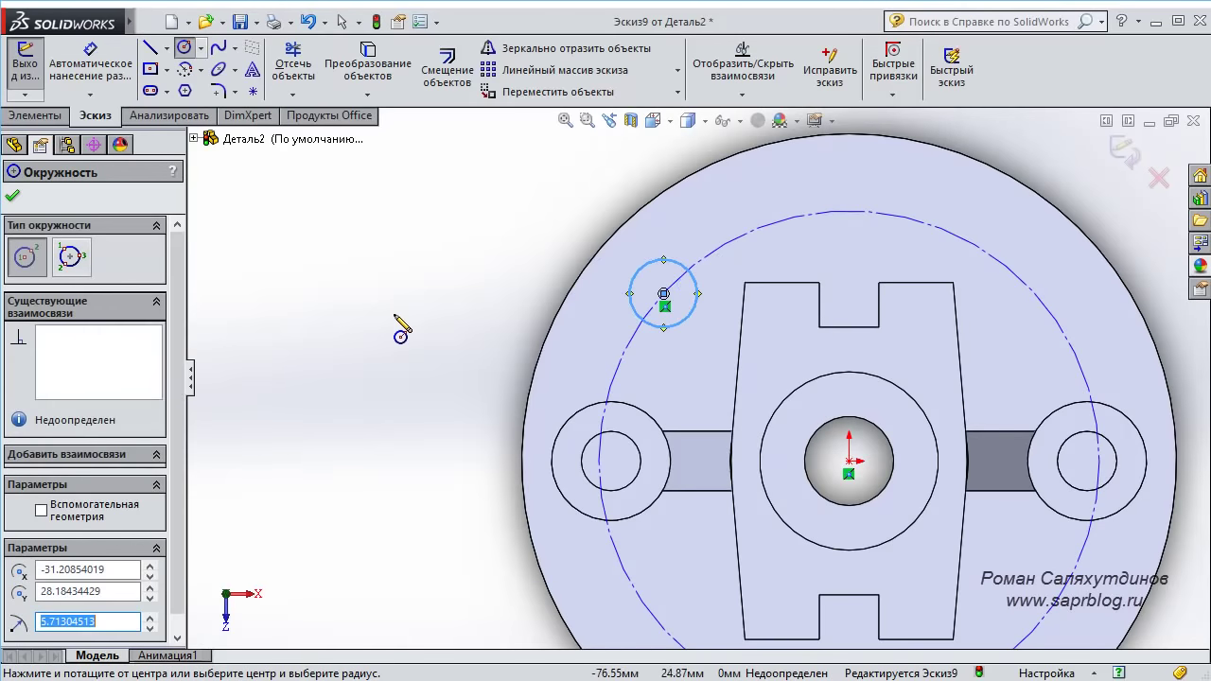
{"action": "right_click_drag", "start_coordinate": [396, 318], "coordinate": [406, 249]}
{"action": "scroll", "coordinate": [711, 374], "scroll_direction": "up", "scroll_amount": 2}
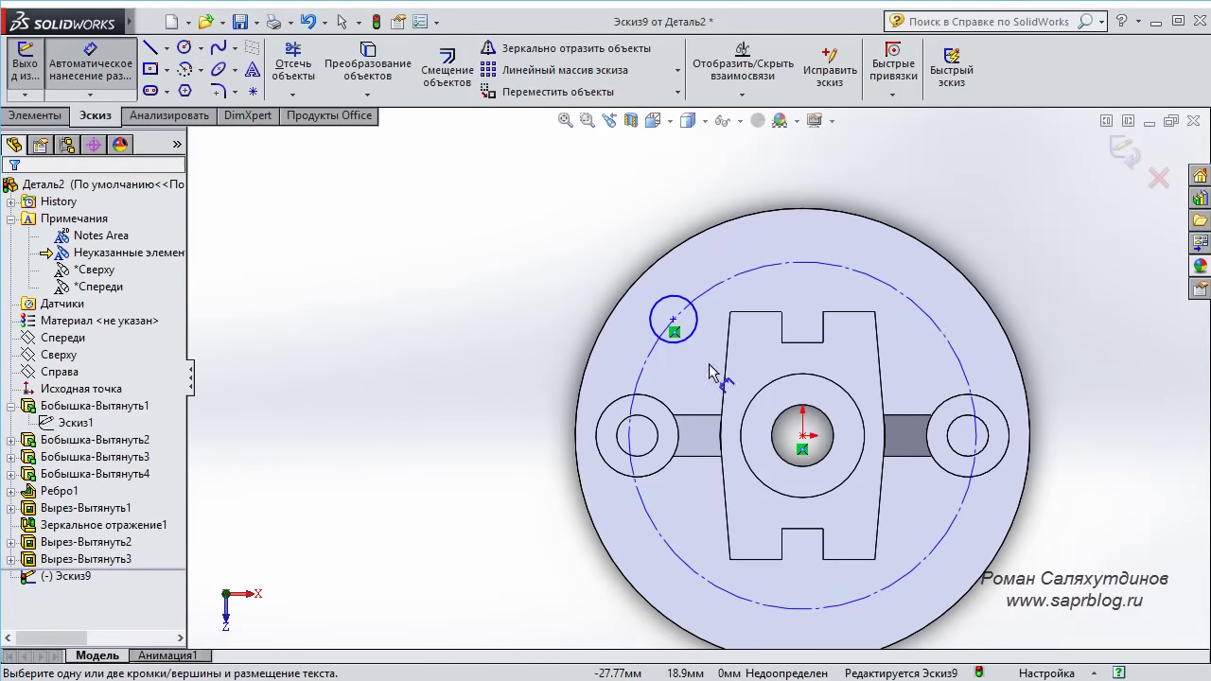
{"action": "left_click", "coordinate": [947, 326]}
{"action": "left_click", "coordinate": [1080, 312]}
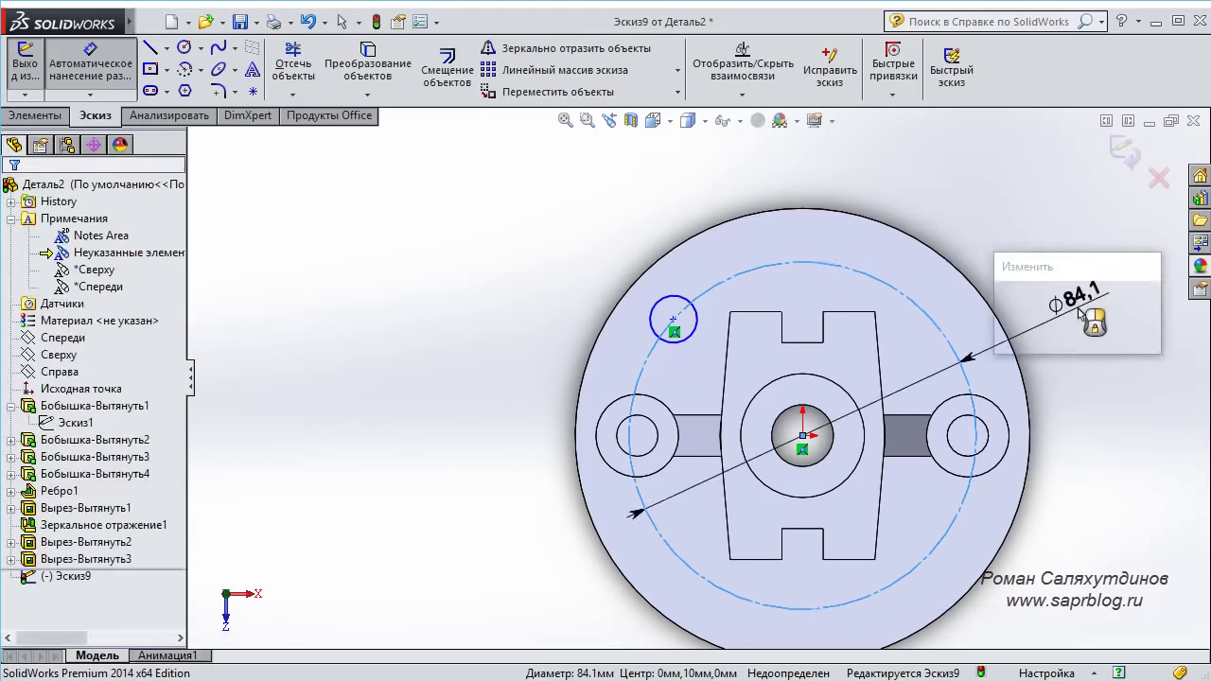
{"action": "type", "text": "80"}
{"action": "key", "text": "Return"}
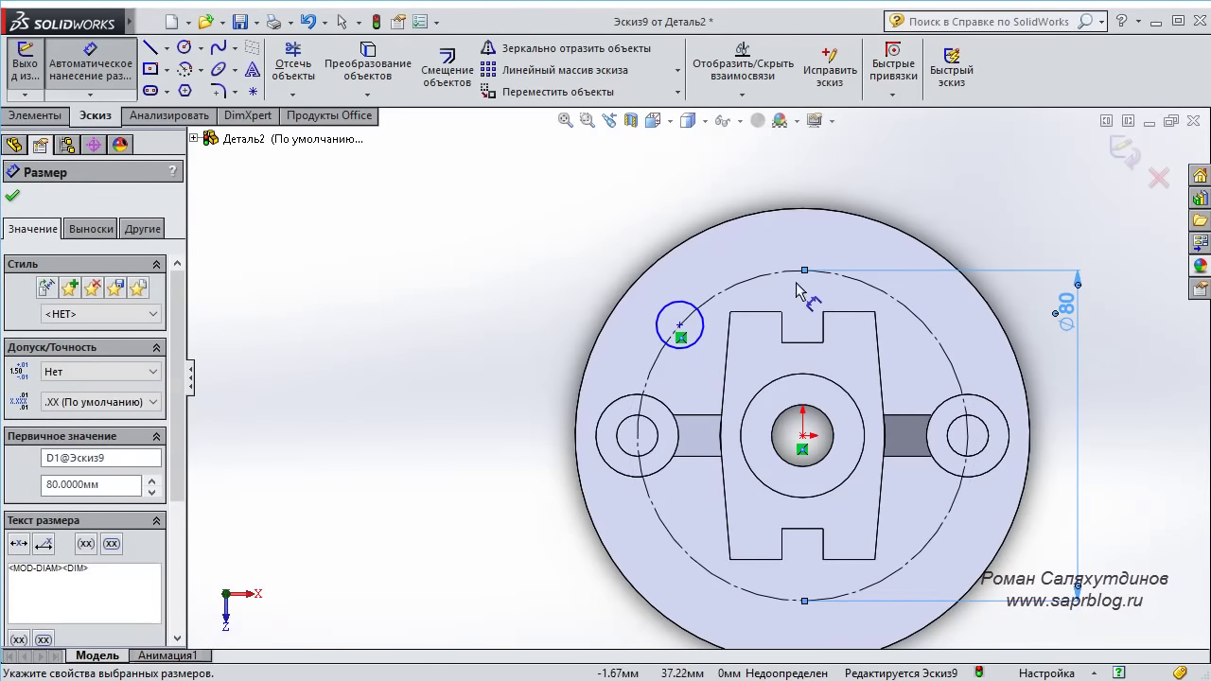
Dimension the small upper-left circle to a 10 mm diameter.
{"action": "scroll", "coordinate": [671, 331], "scroll_direction": "down", "scroll_amount": 2}
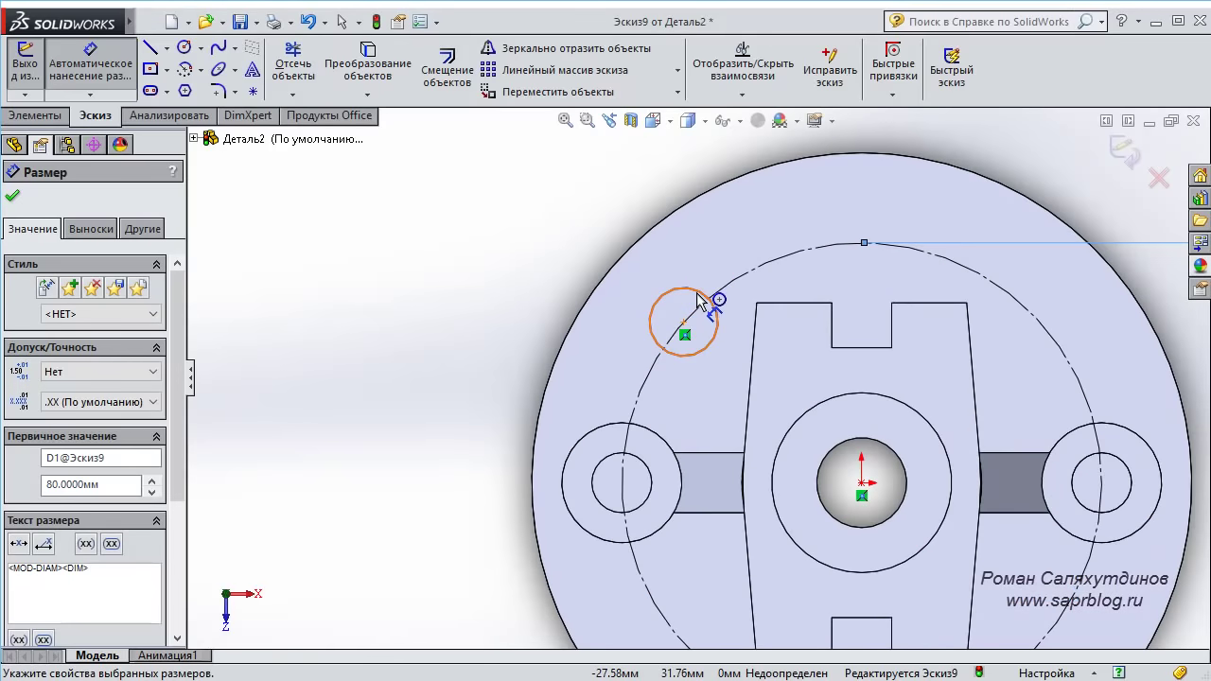
{"action": "left_click", "coordinate": [699, 299]}
{"action": "left_click", "coordinate": [681, 263]}
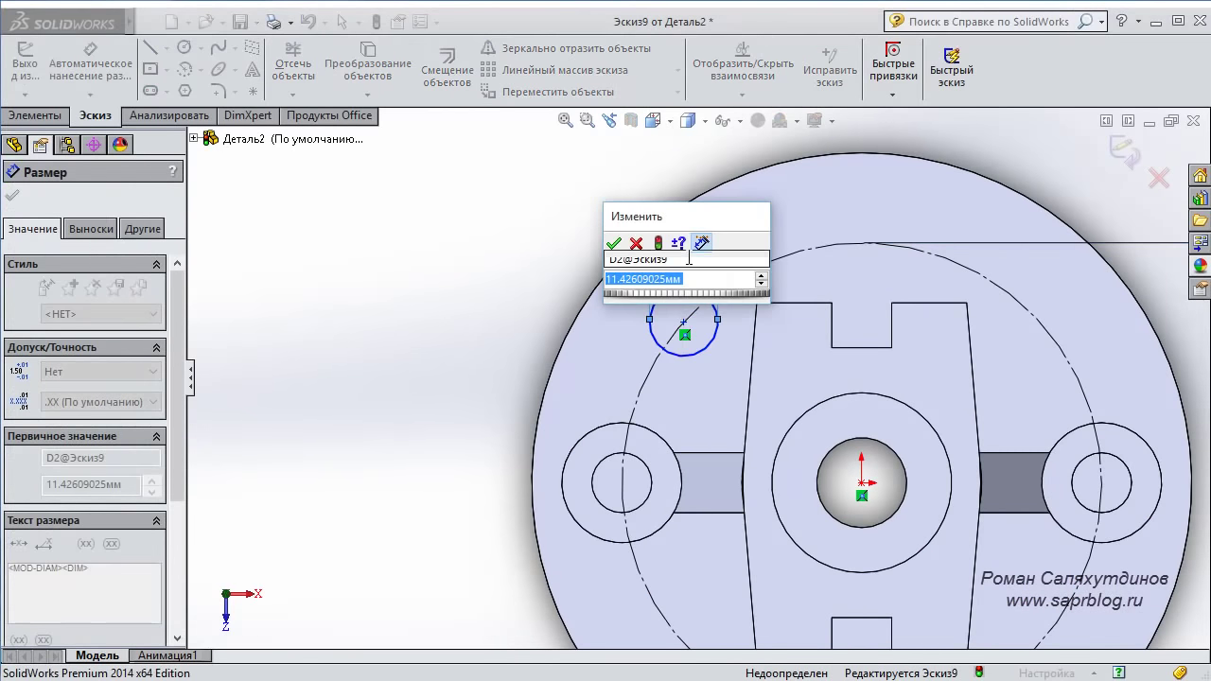
{"action": "type", "text": "10"}
{"action": "key", "text": "Return"}
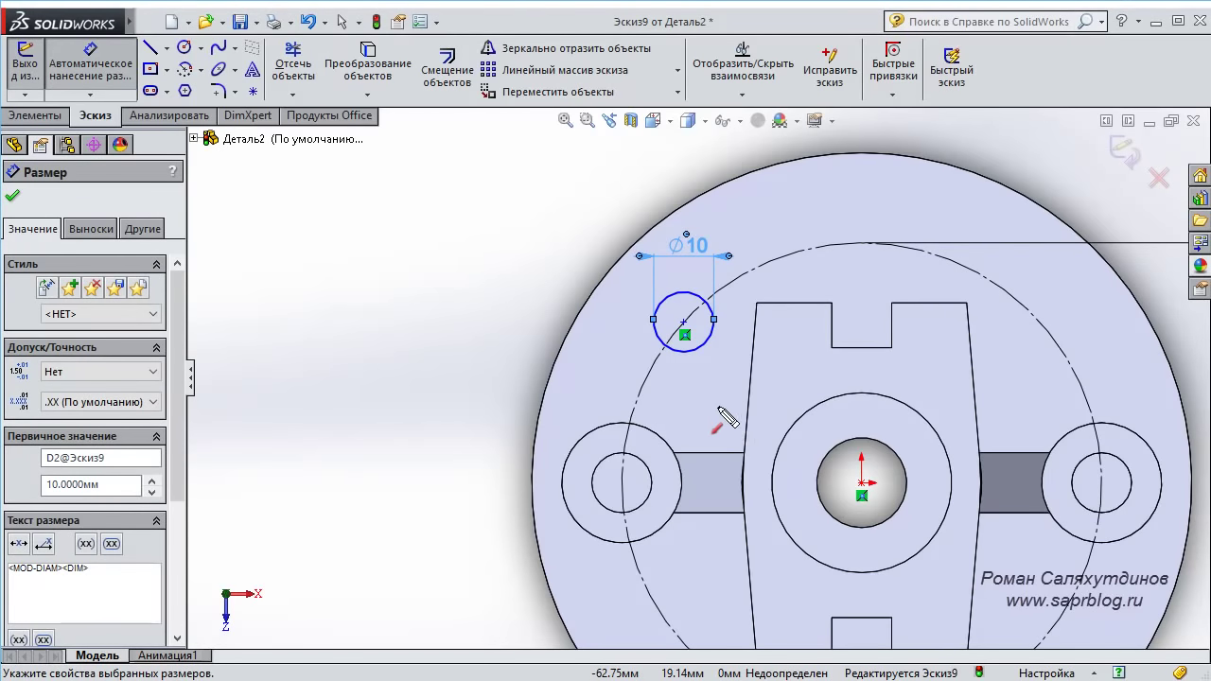
{"action": "left_click", "coordinate": [861, 483]}
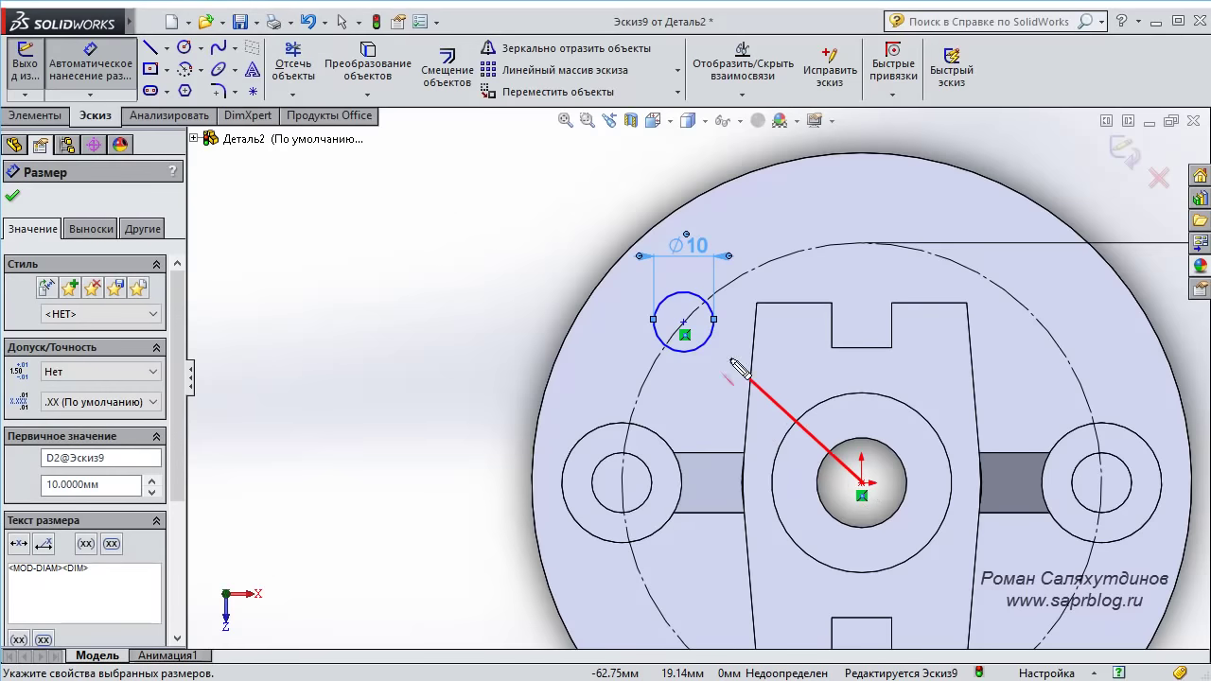
{"action": "left_click", "coordinate": [685, 325]}
{"action": "left_click", "coordinate": [861, 483]}
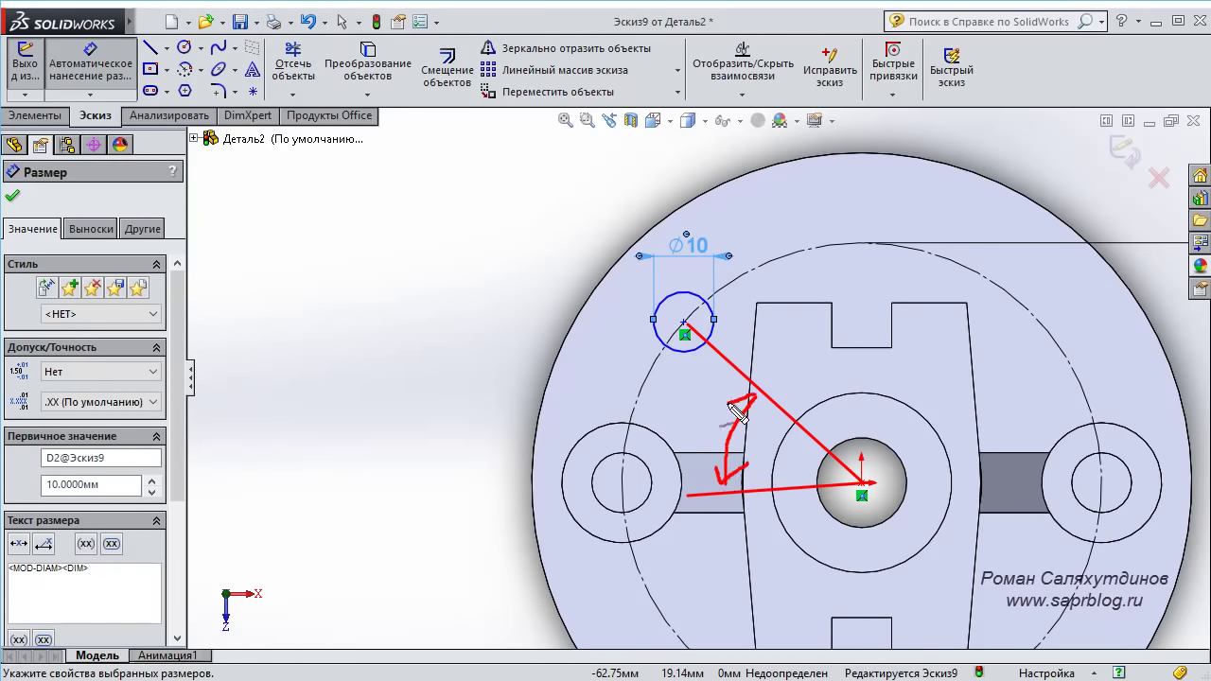
{"action": "key", "text": "Escape"}
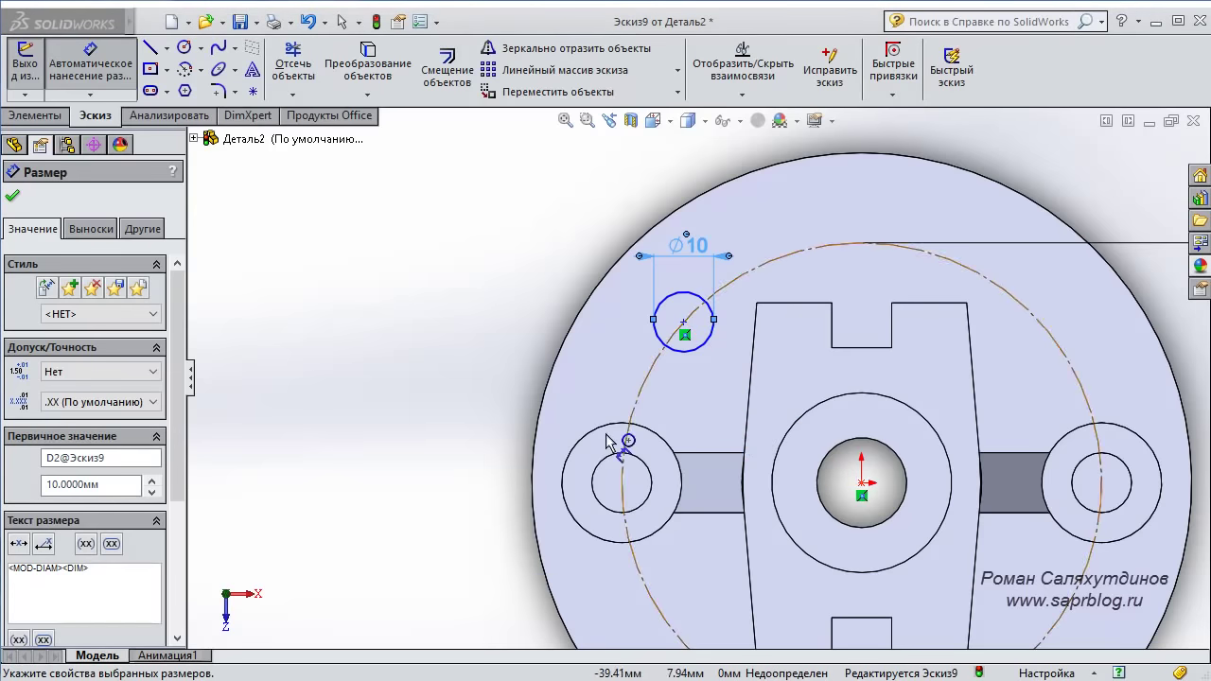
{"action": "right_click_drag", "start_coordinate": [481, 321], "coordinate": [421, 326]}
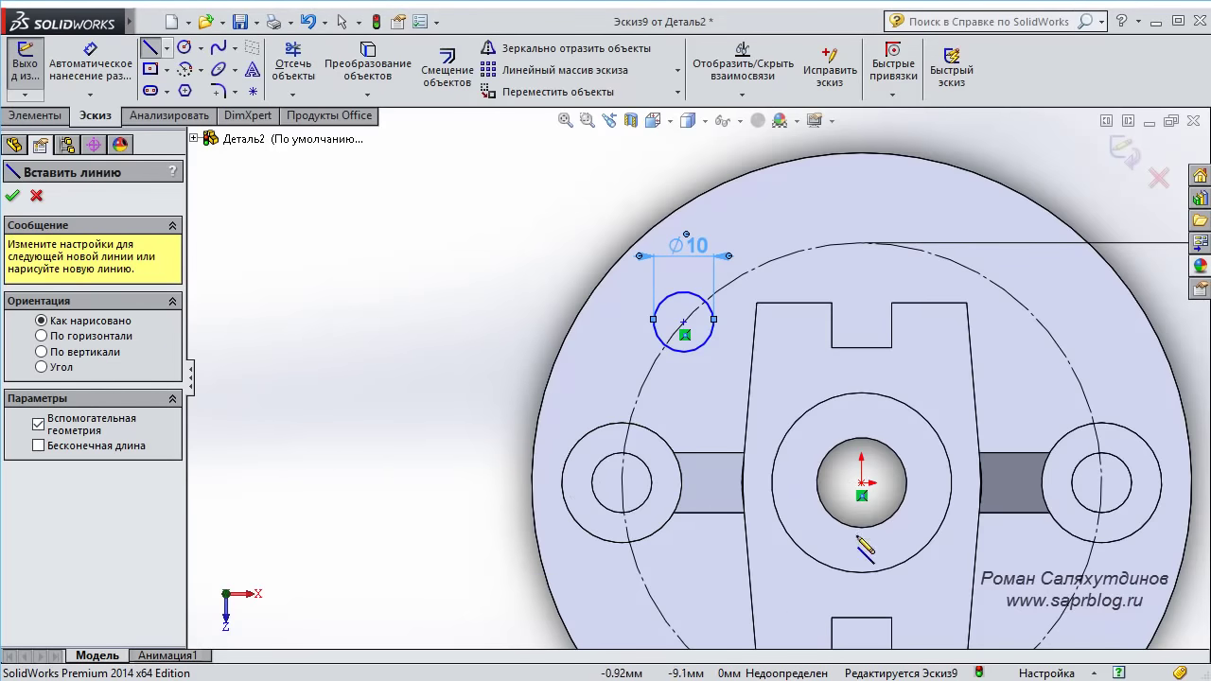
Draw construction lines from the part centre to the Ø10 circle and to the left hole centre.
{"action": "left_click", "coordinate": [861, 483]}
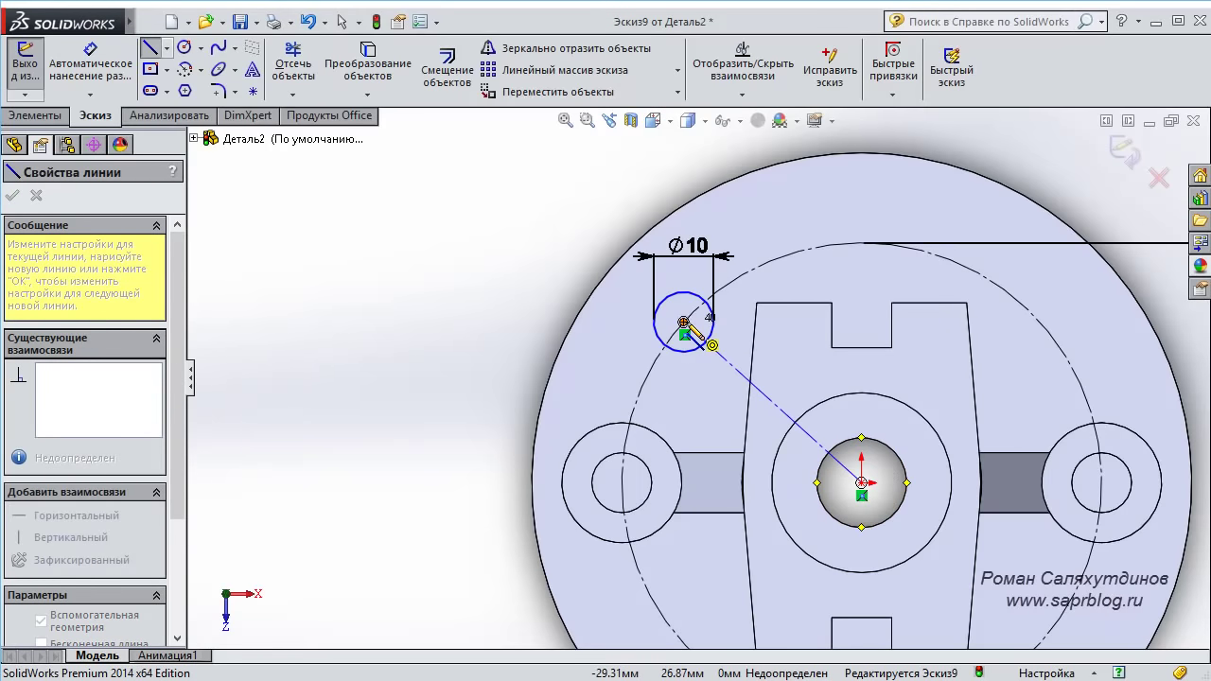
{"action": "left_click", "coordinate": [685, 324]}
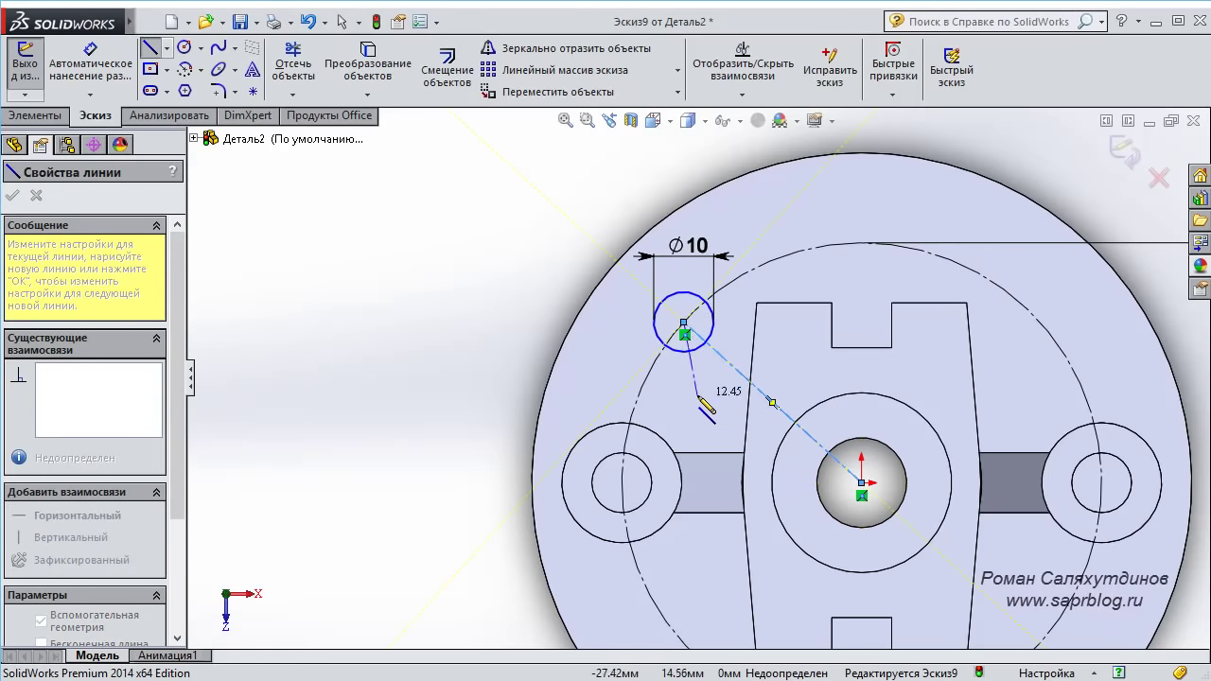
{"action": "scroll", "coordinate": [705, 406], "scroll_direction": "down", "scroll_amount": 2}
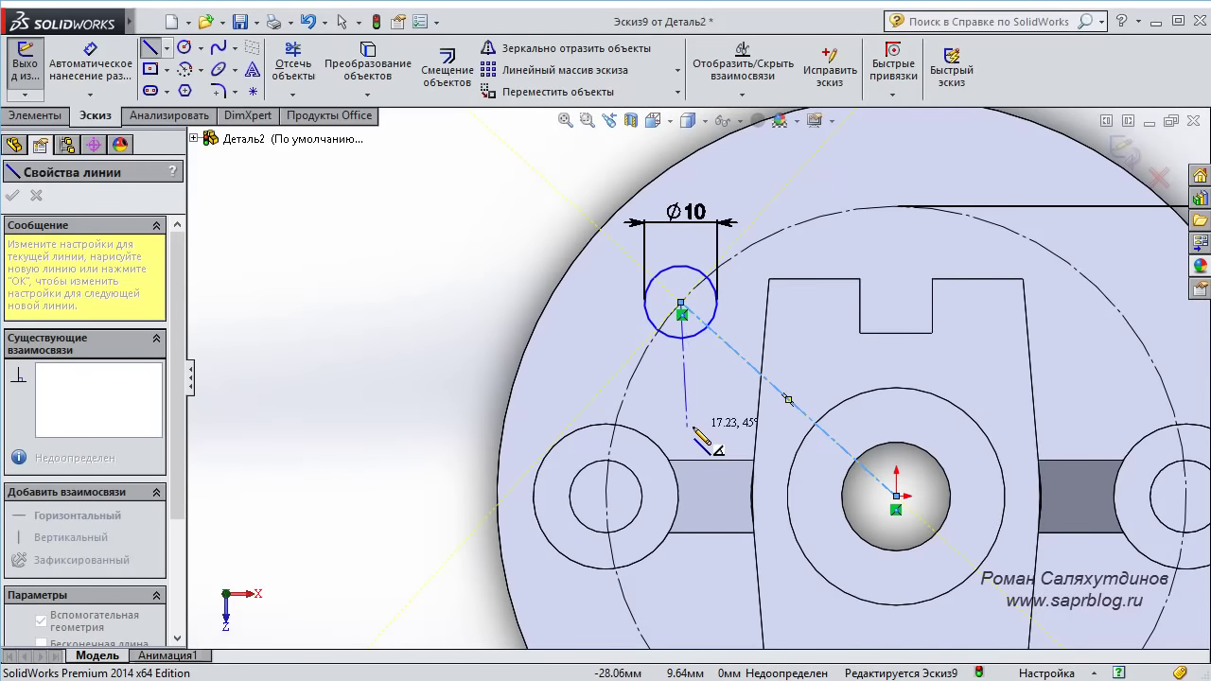
{"action": "key", "text": "Escape"}
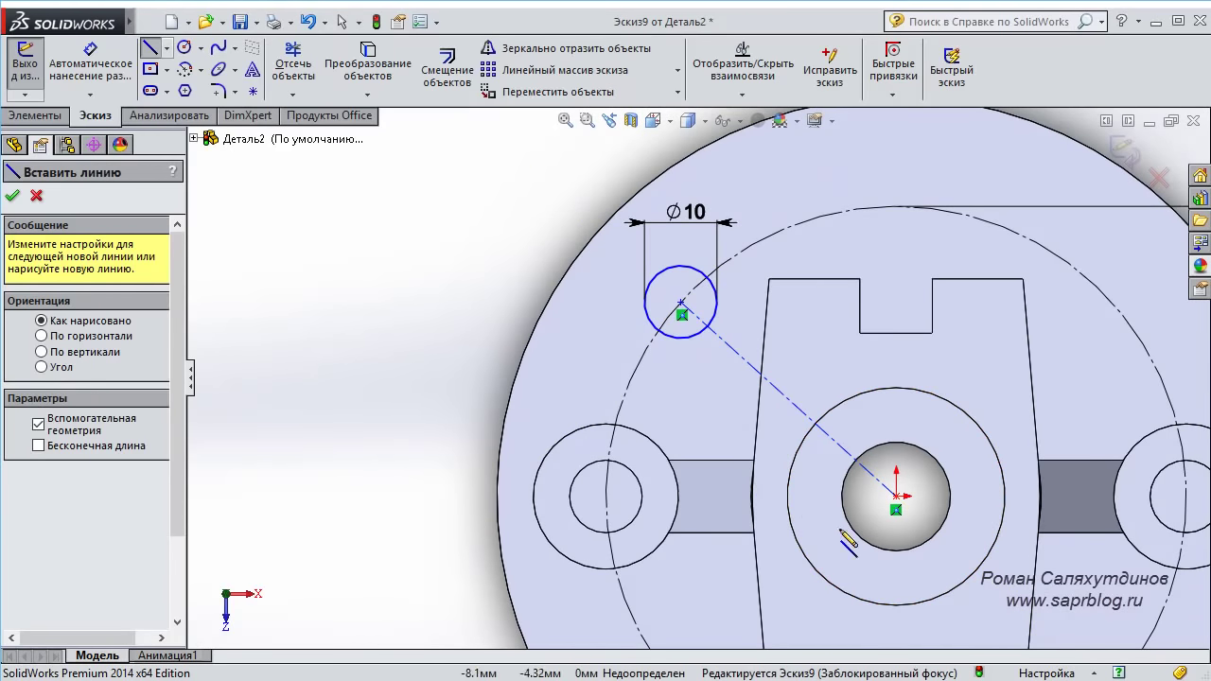
{"action": "left_click", "coordinate": [896, 496]}
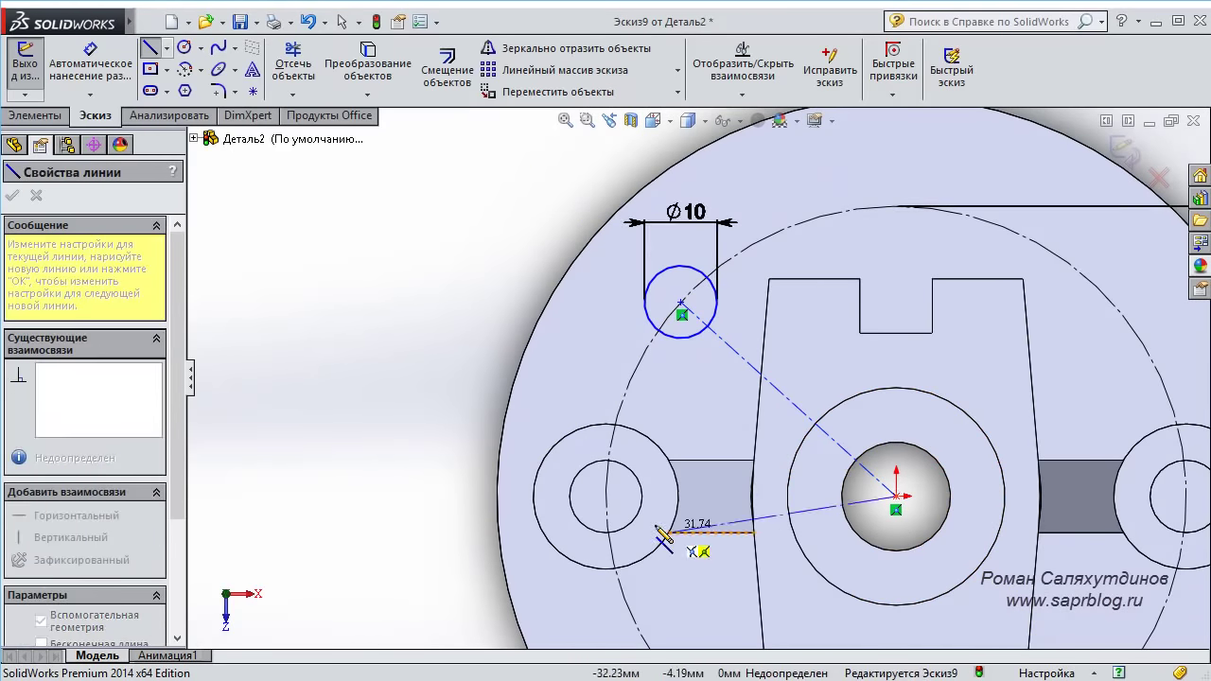
{"action": "left_click", "coordinate": [606, 496]}
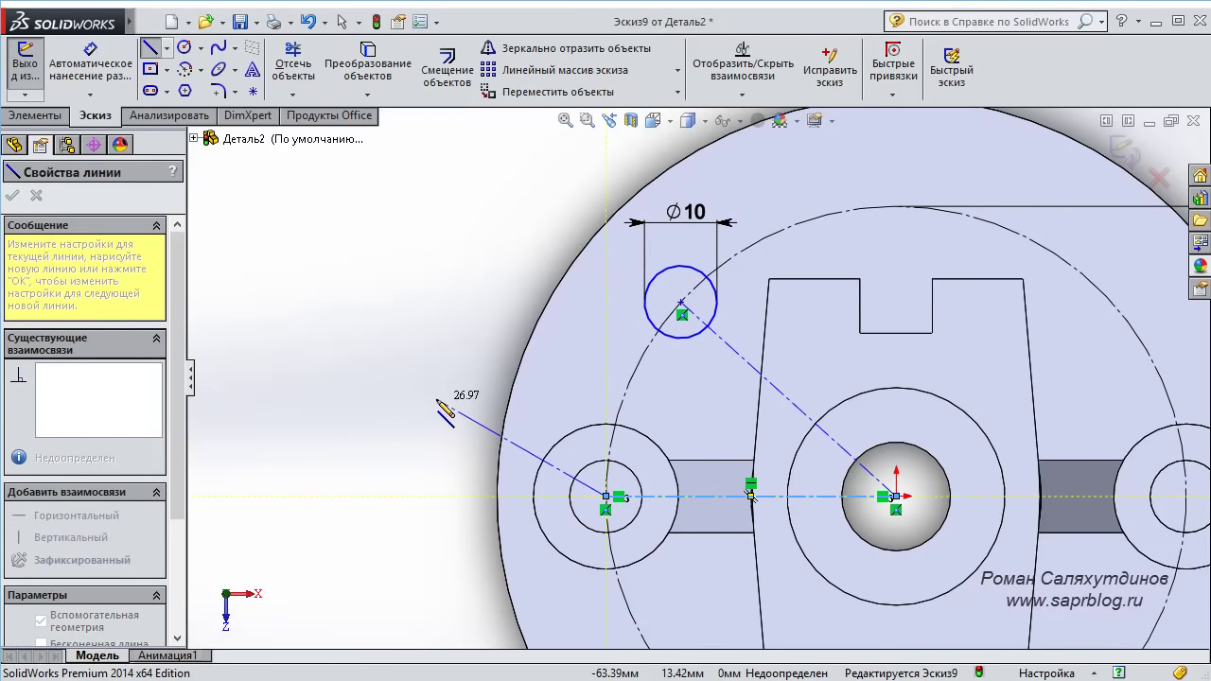
Dimension the angle between the diagonal and horizontal lines as 45°, then view isometric.
{"action": "right_click_drag", "start_coordinate": [432, 405], "coordinate": [450, 320]}
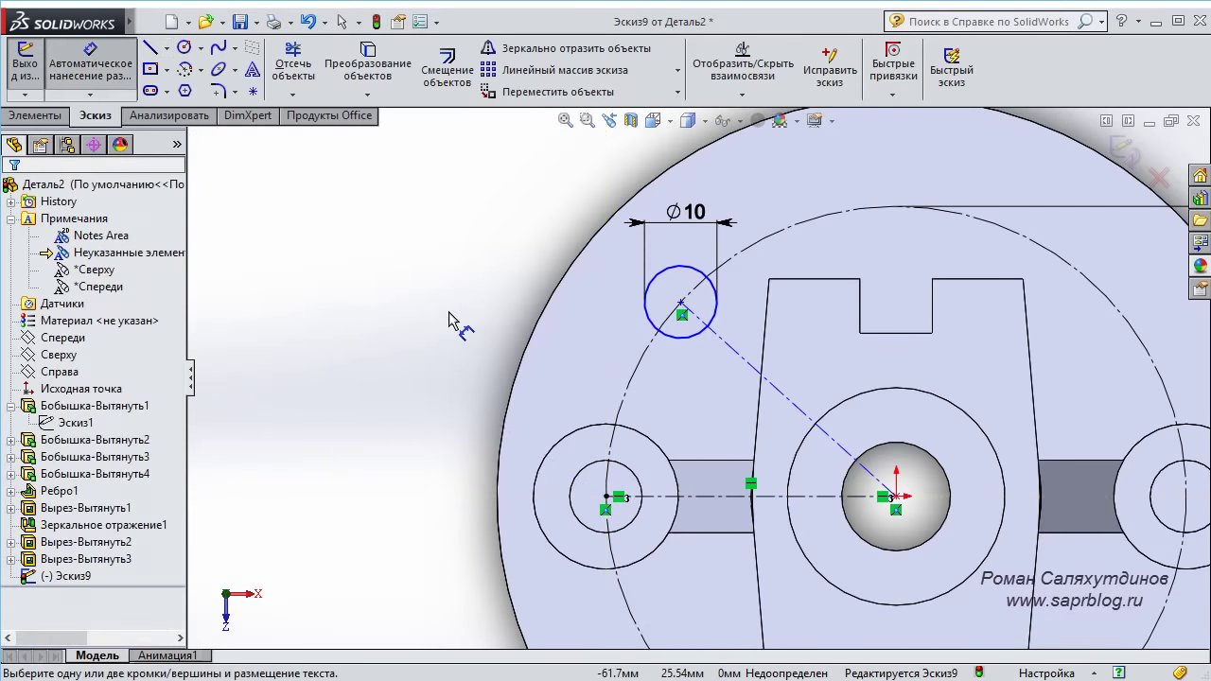
{"action": "left_click", "coordinate": [750, 366]}
{"action": "left_click", "coordinate": [710, 496]}
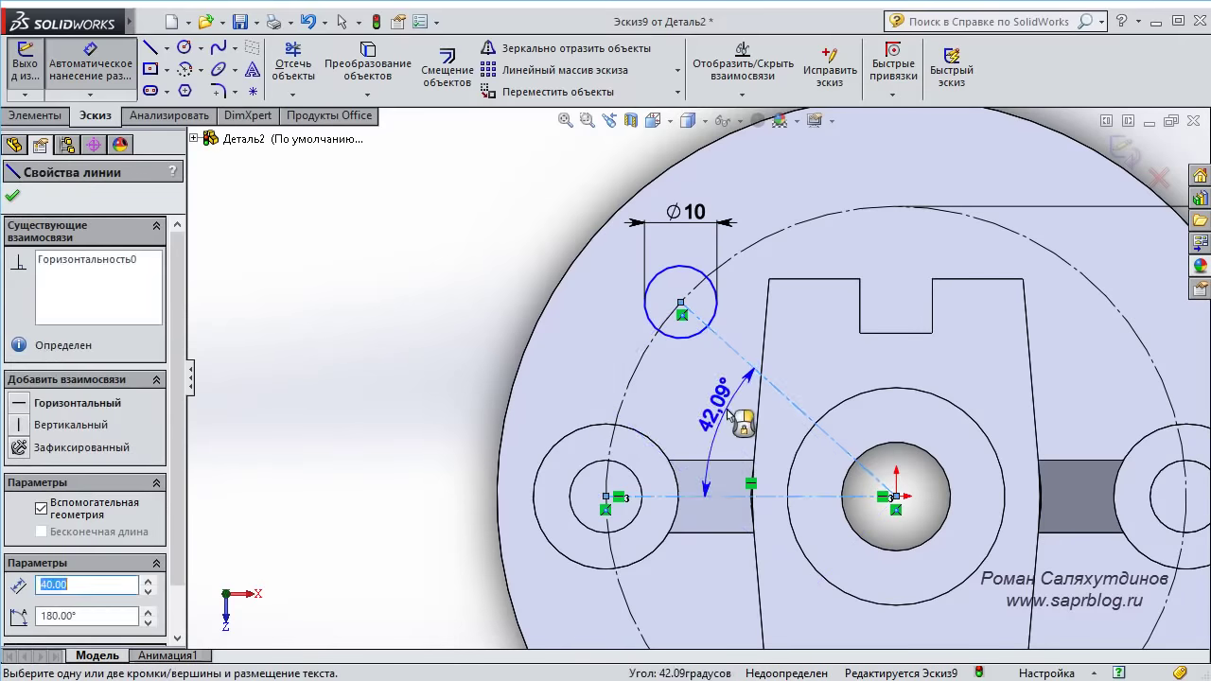
{"action": "left_click", "coordinate": [728, 412]}
{"action": "type", "text": "45"}
{"action": "key", "text": "Return"}
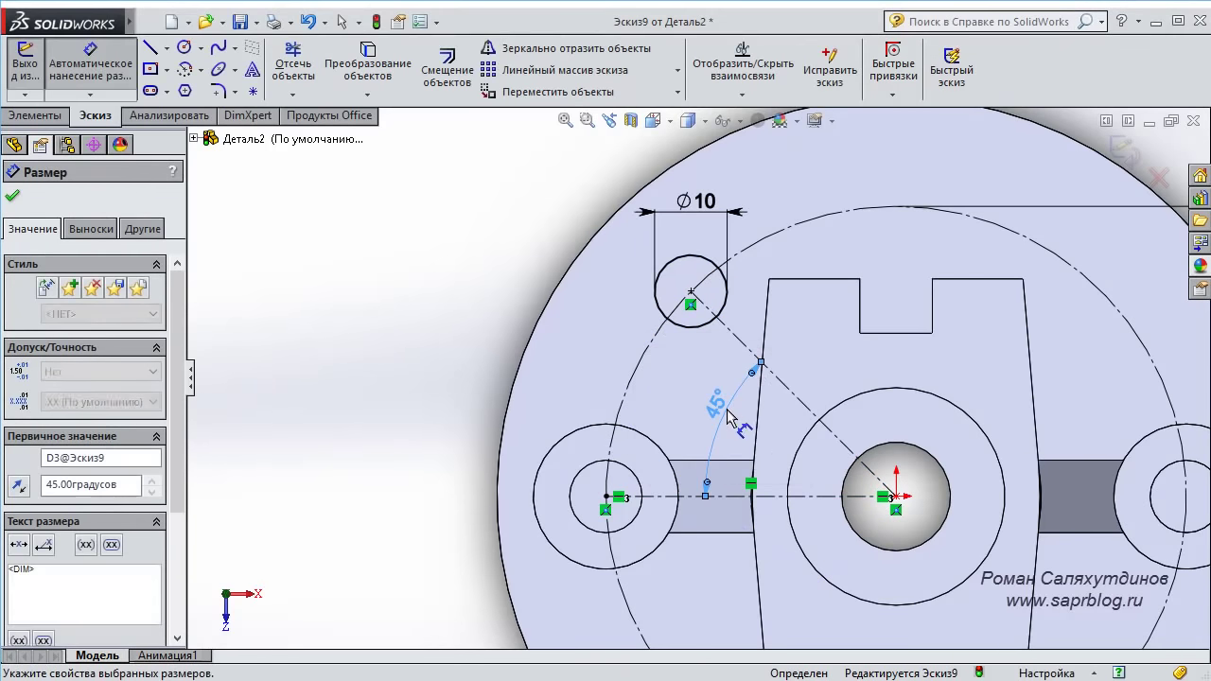
{"action": "scroll", "coordinate": [738, 369], "scroll_direction": "up", "scroll_amount": 2}
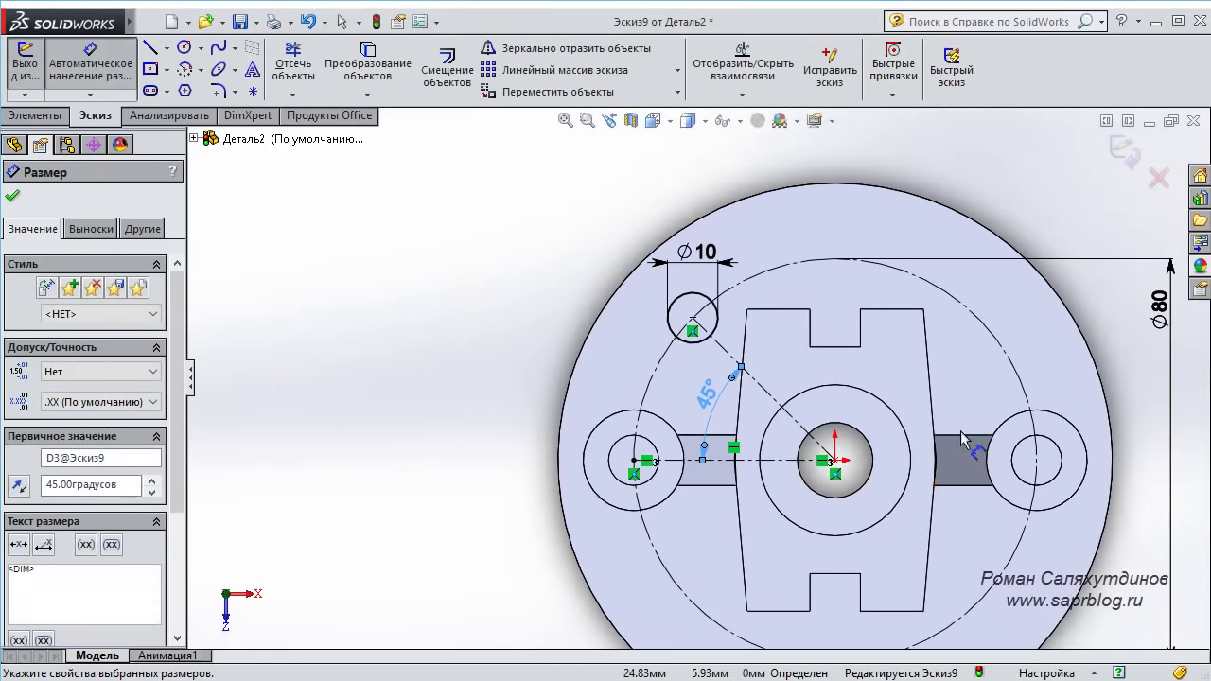
{"action": "key", "text": "ctrl+7"}
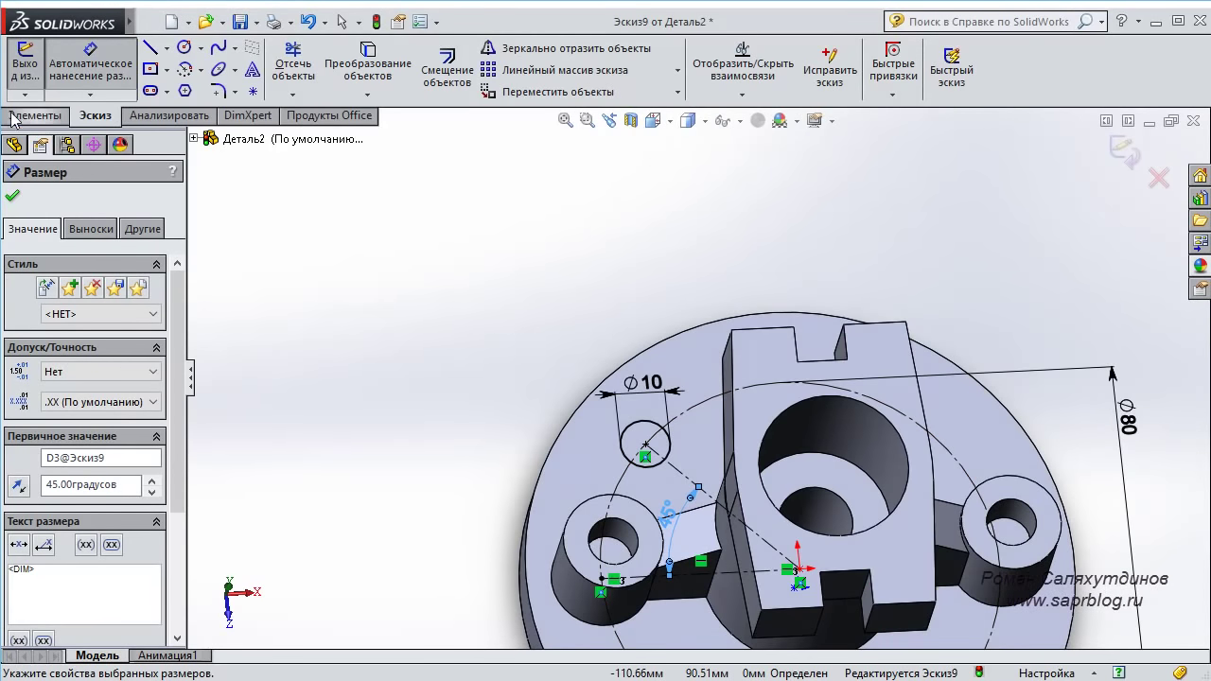
Extrude-cut the Ø10 circle Through All to make a flange hole.
{"action": "left_click", "coordinate": [36, 115]}
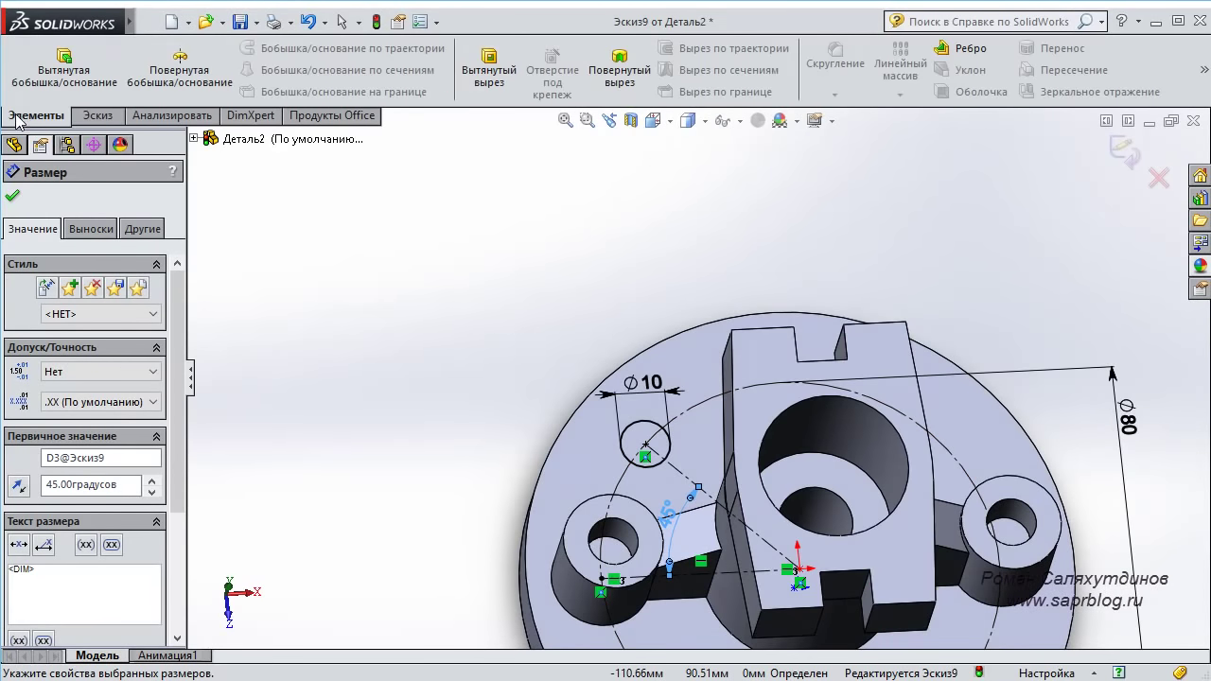
{"action": "left_click", "coordinate": [488, 59]}
{"action": "left_click", "coordinate": [129, 309]}
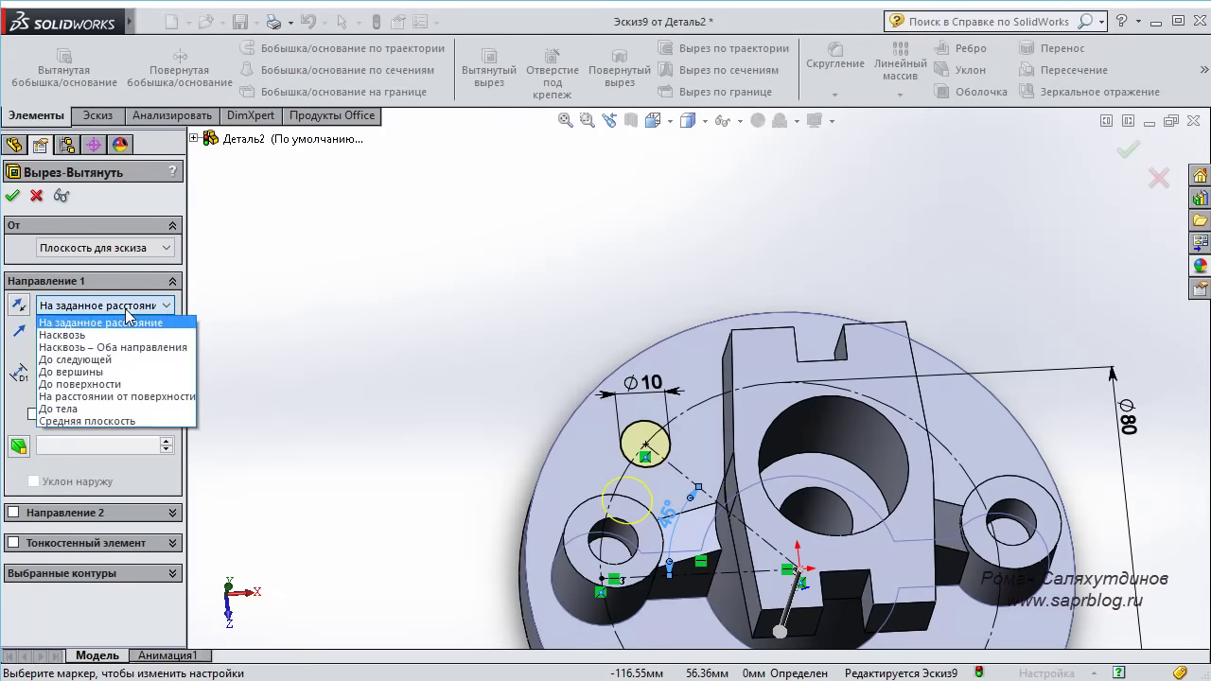
{"action": "left_click", "coordinate": [61, 335]}
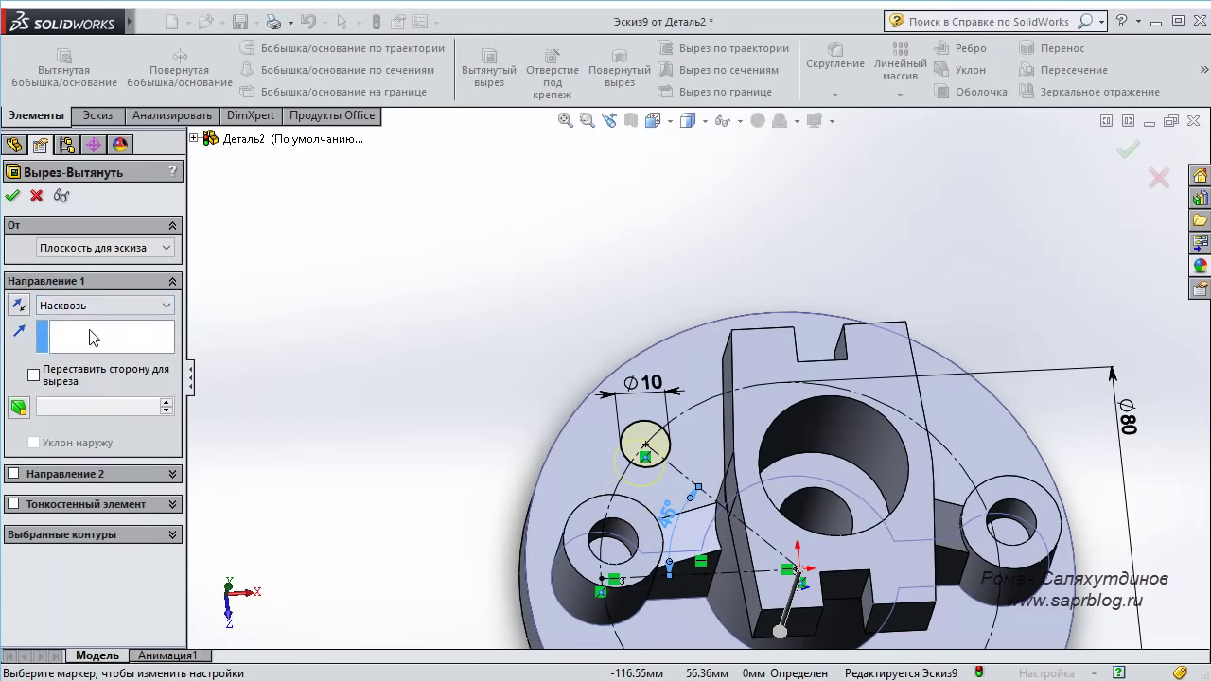
{"action": "left_click", "coordinate": [12, 196]}
{"action": "scroll", "coordinate": [402, 270], "scroll_direction": "up", "scroll_amount": 2}
{"action": "mouse_move", "coordinate": [400, 280]}
{"action": "middle_mouse_down"}
{"action": "mouse_move", "coordinate": [757, 370]}
{"action": "mouse_move", "coordinate": [801, 514]}
{"action": "mouse_move", "coordinate": [709, 372]}
{"action": "mouse_move", "coordinate": [649, 445]}
{"action": "mouse_move", "coordinate": [762, 441]}
{"action": "mouse_move", "coordinate": [628, 236]}
{"action": "mouse_move", "coordinate": [820, 516]}
{"action": "middle_mouse_up"}
{"action": "scroll", "coordinate": [819, 516], "scroll_direction": "down", "scroll_amount": 2}
{"action": "scroll", "coordinate": [820, 515], "scroll_direction": "down", "scroll_amount": 2}
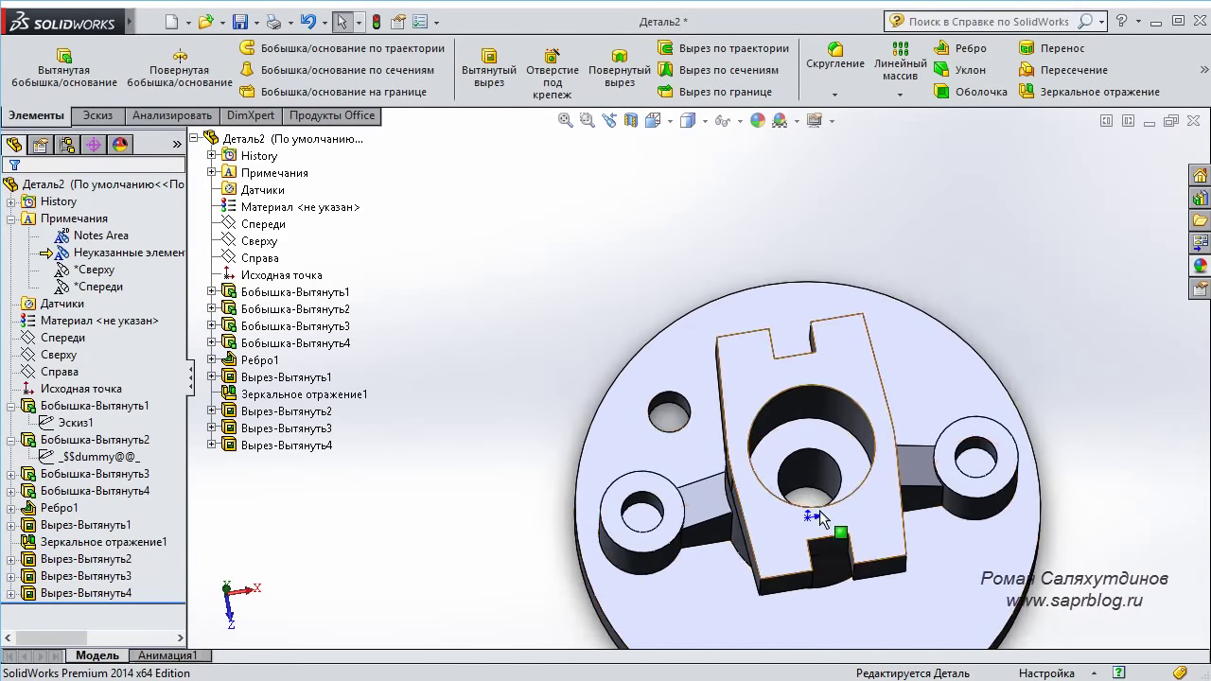
{"action": "scroll", "coordinate": [820, 515], "scroll_direction": "up", "scroll_amount": 1}
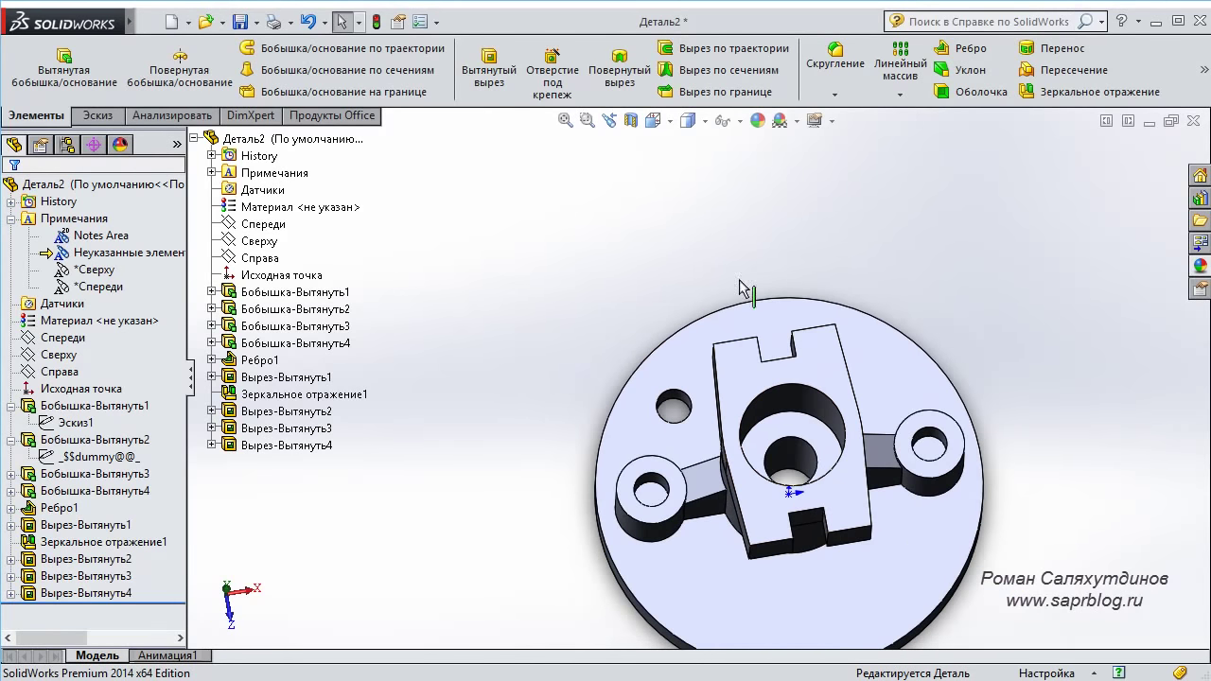
Circular-pattern the Ø10 hole cut 4 times over 360° about the central bore.
{"action": "left_click", "coordinate": [900, 94]}
{"action": "left_click", "coordinate": [927, 138]}
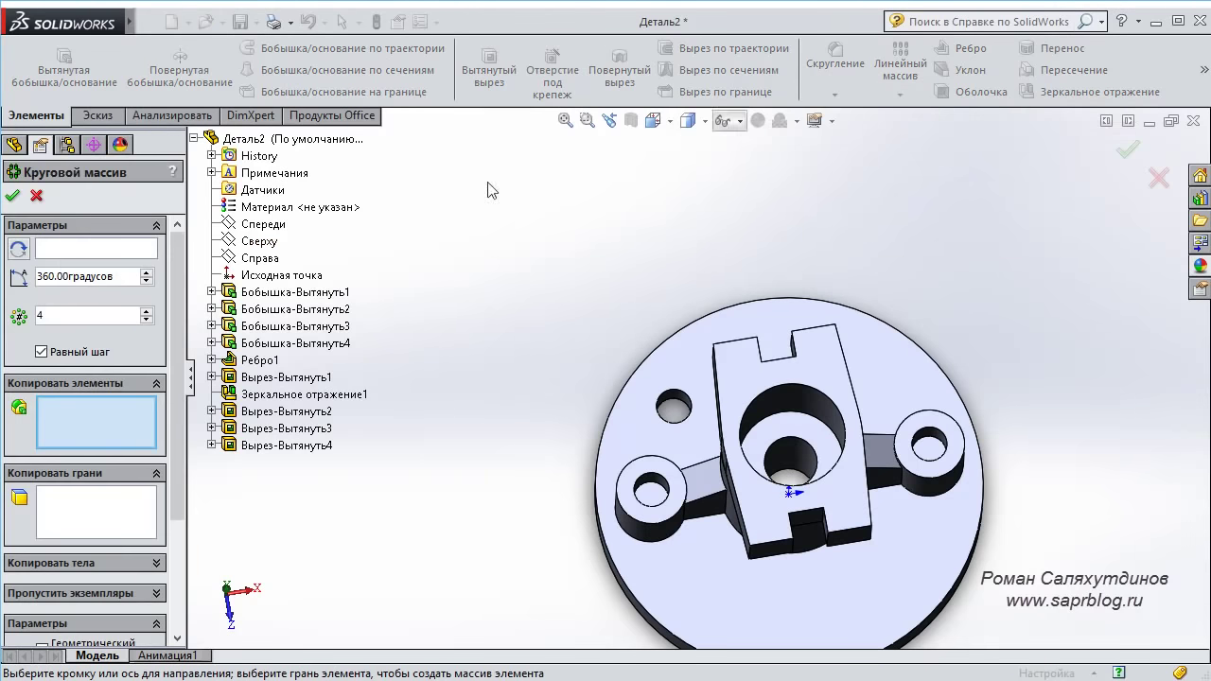
{"action": "left_click", "coordinate": [65, 254]}
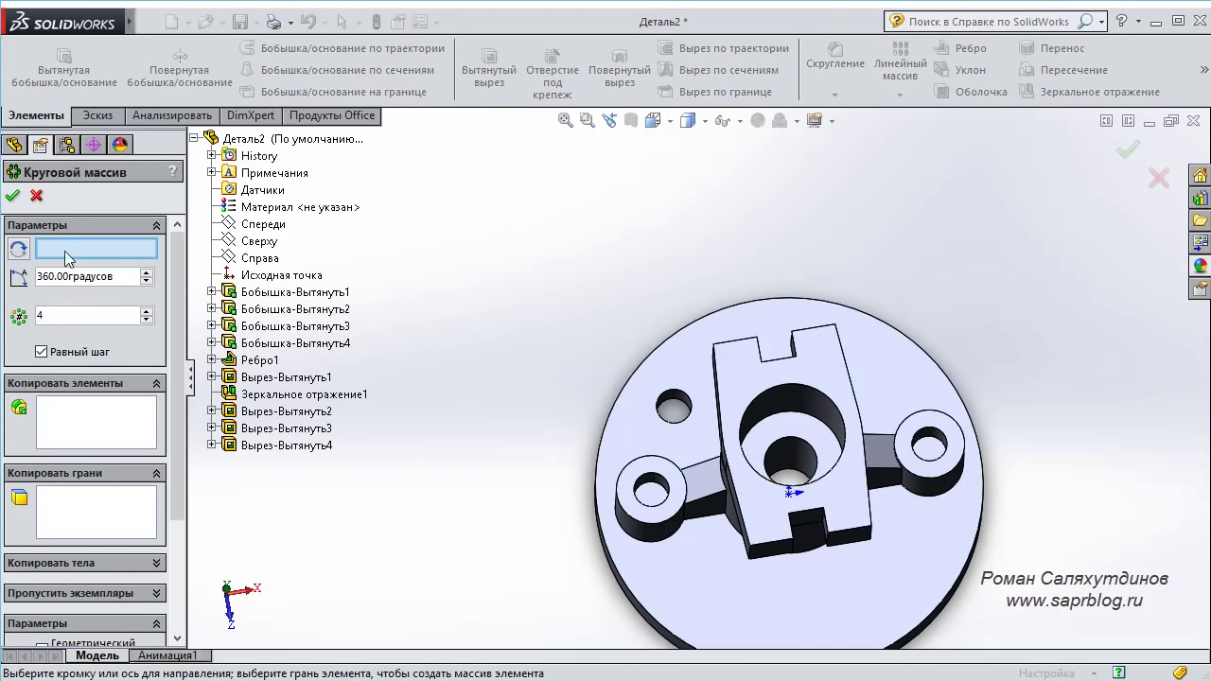
{"action": "middle_click_drag", "start_coordinate": [1013, 406], "coordinate": [996, 416]}
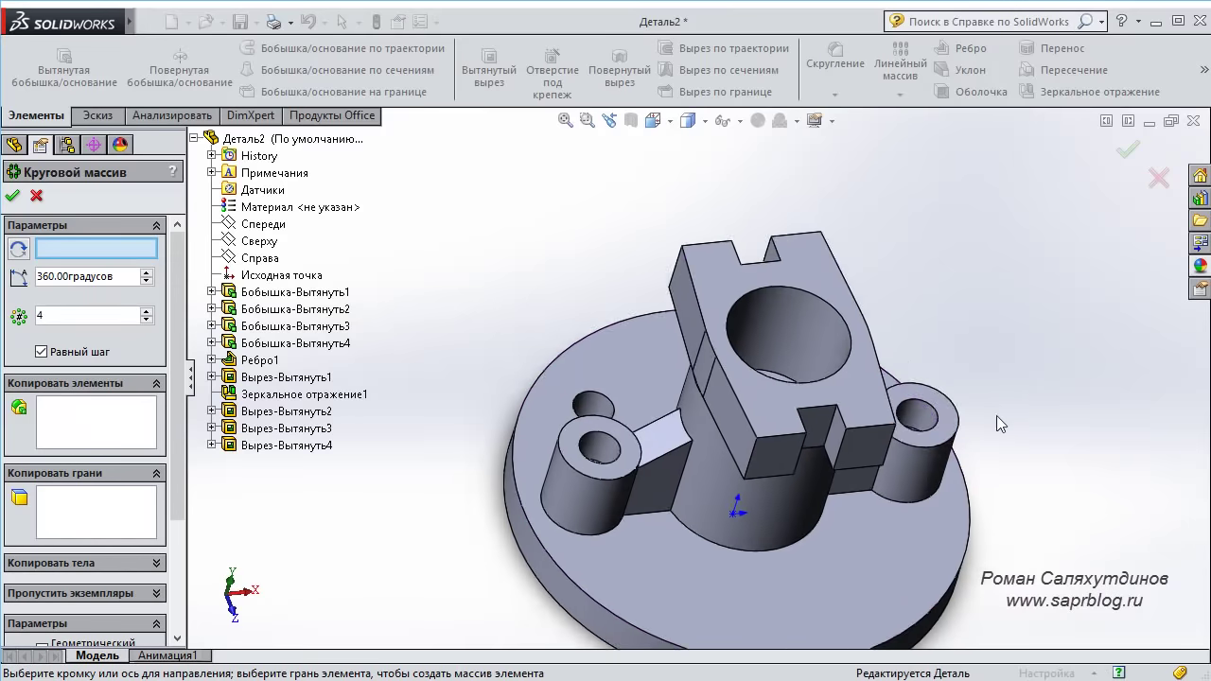
{"action": "scroll", "coordinate": [930, 427], "scroll_direction": "up", "scroll_amount": 2}
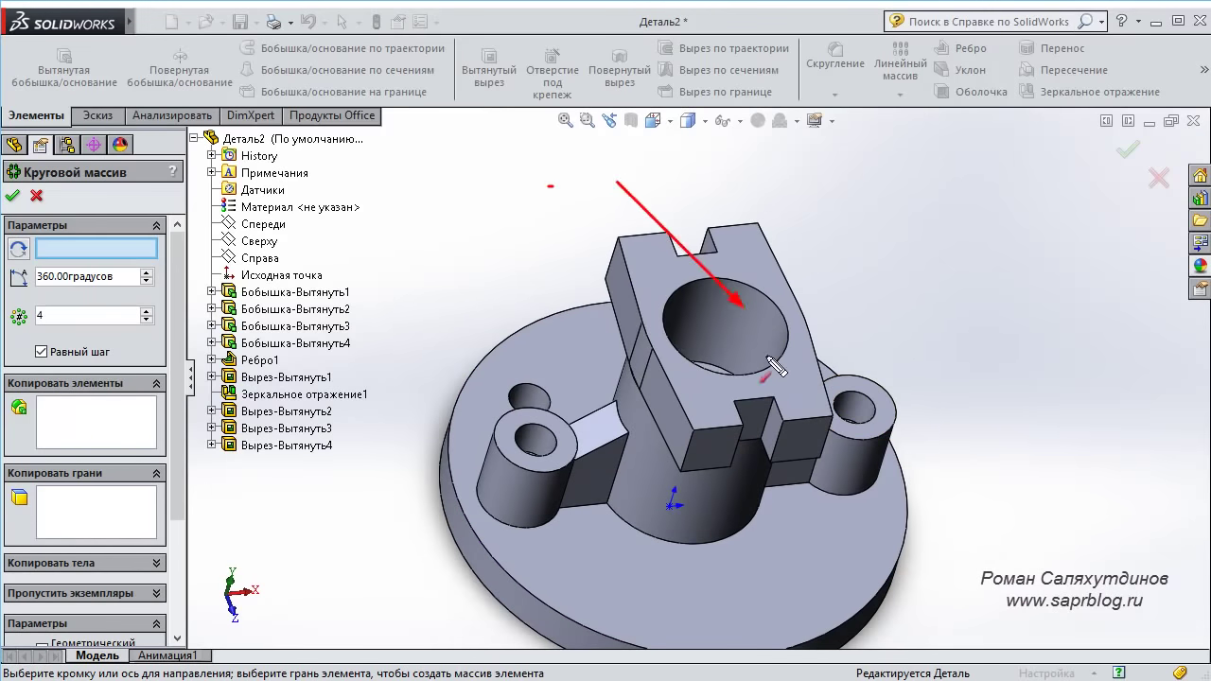
{"action": "left_click", "coordinate": [747, 309]}
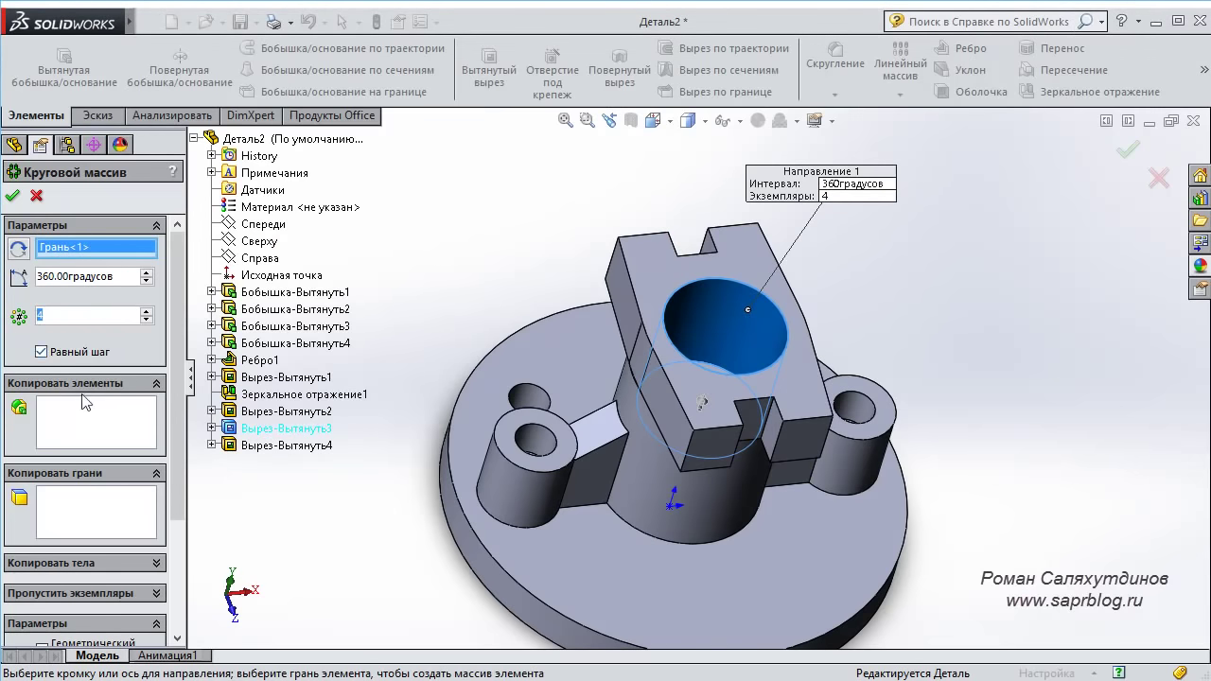
{"action": "left_click", "coordinate": [95, 437]}
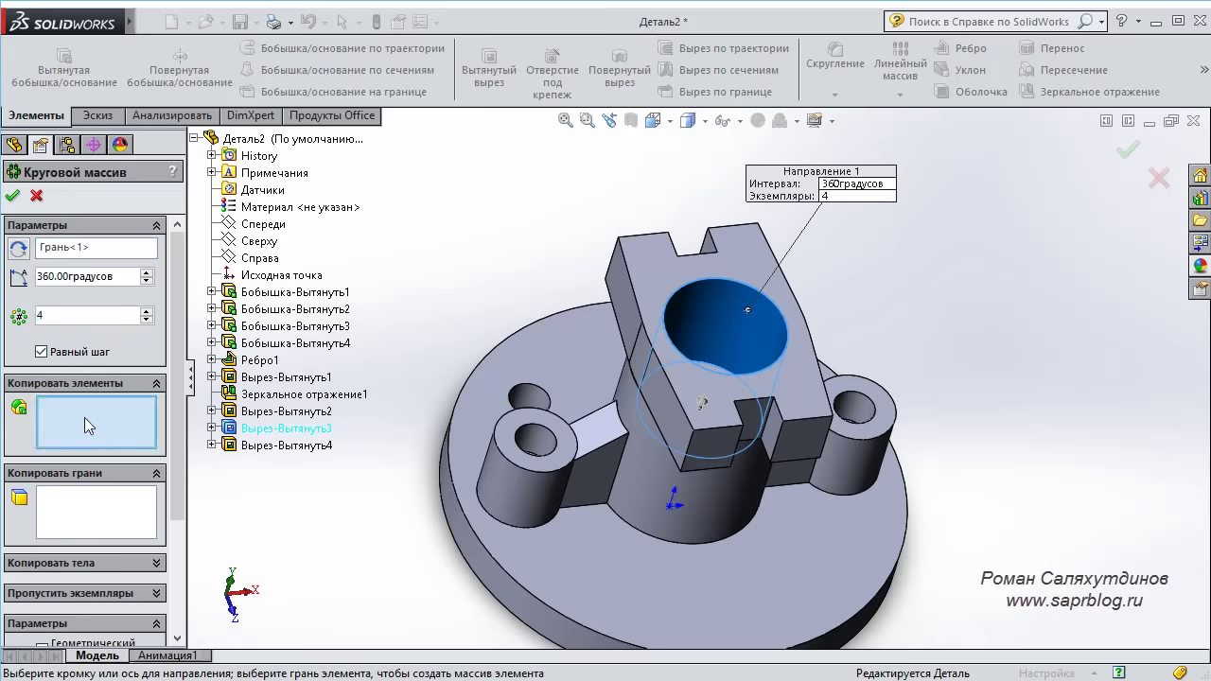
{"action": "scroll", "coordinate": [423, 435], "scroll_direction": "down", "scroll_amount": 4}
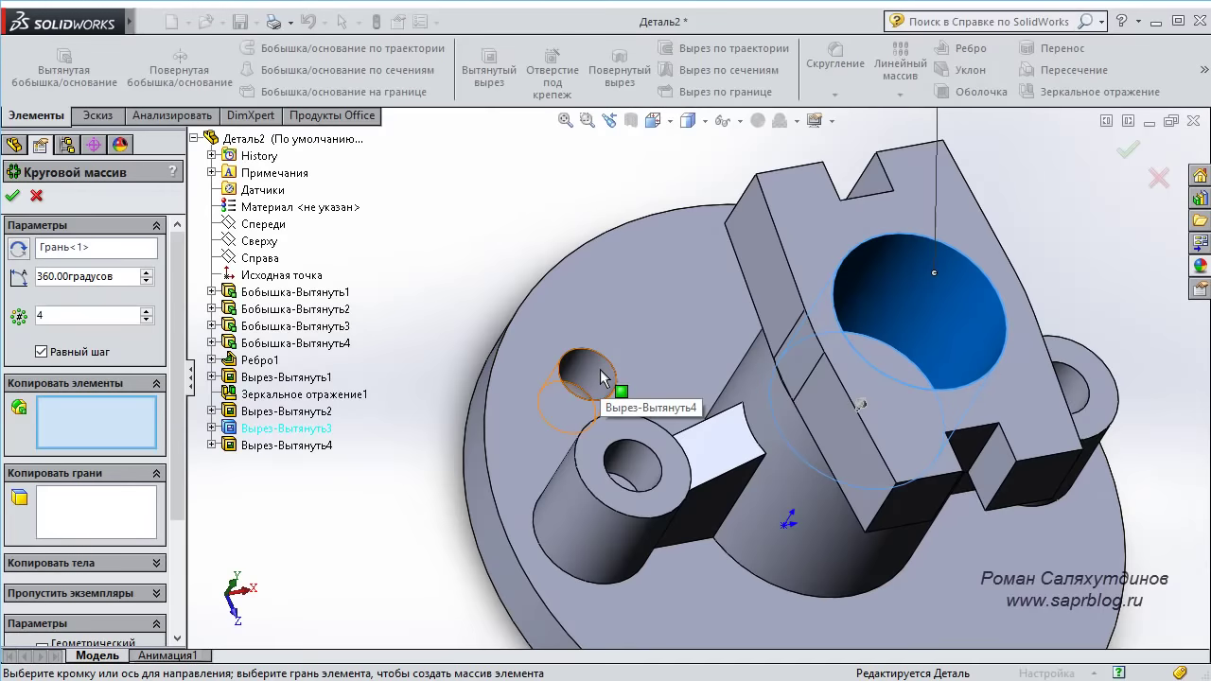
{"action": "left_click", "coordinate": [602, 377]}
{"action": "scroll", "coordinate": [601, 377], "scroll_direction": "up", "scroll_amount": 2}
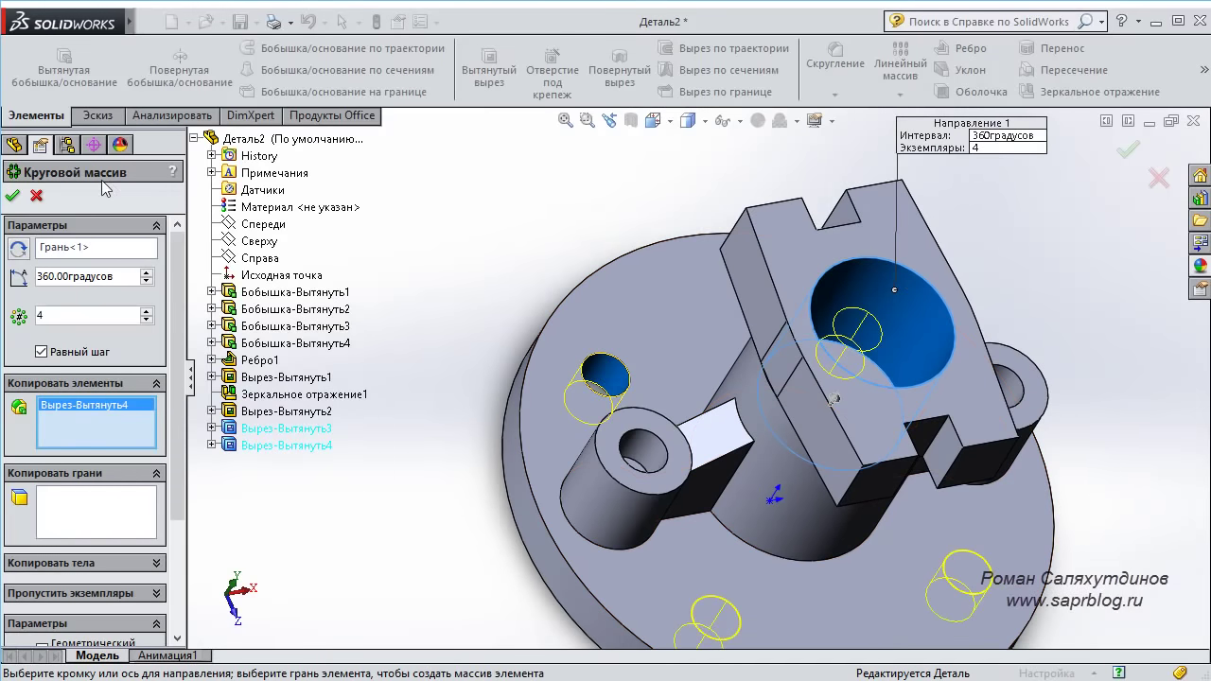
{"action": "left_click", "coordinate": [13, 195]}
Hide all reference items like the origin and show the part in isometric view.
{"action": "scroll", "coordinate": [1042, 341], "scroll_direction": "up", "scroll_amount": 3}
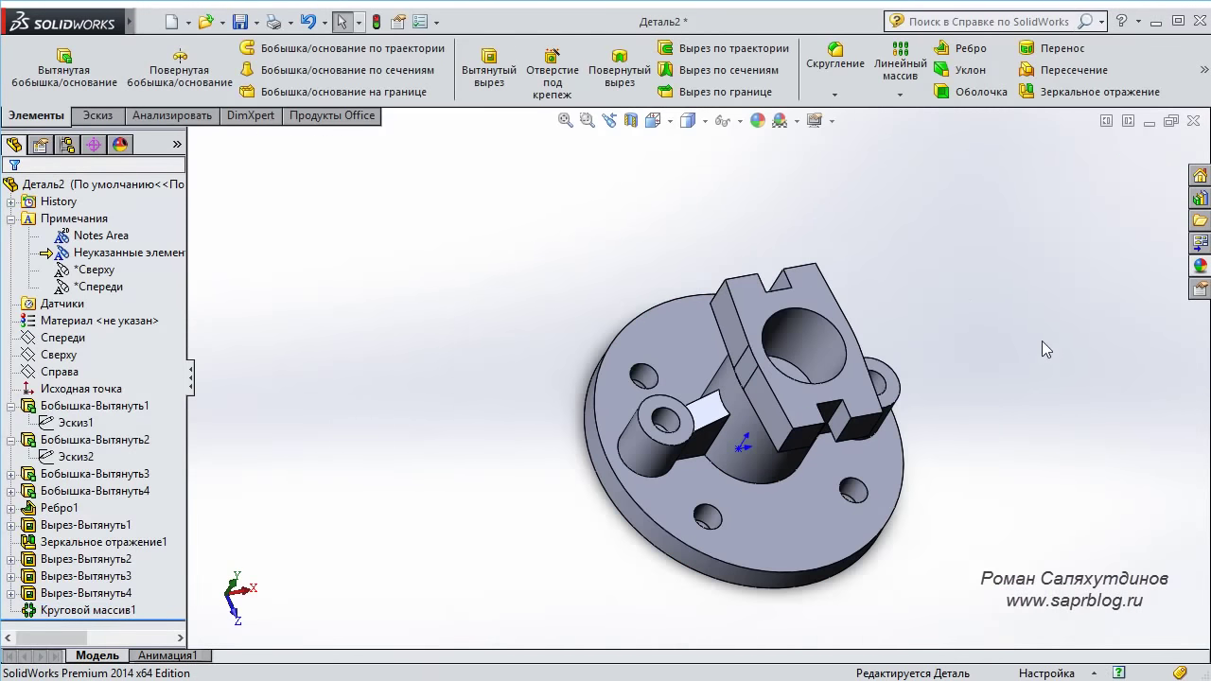
{"action": "mouse_move", "coordinate": [1042, 341]}
{"action": "middle_mouse_down"}
{"action": "mouse_move", "coordinate": [1000, 486]}
{"action": "mouse_move", "coordinate": [1003, 259]}
{"action": "mouse_move", "coordinate": [1058, 347]}
{"action": "middle_mouse_up"}
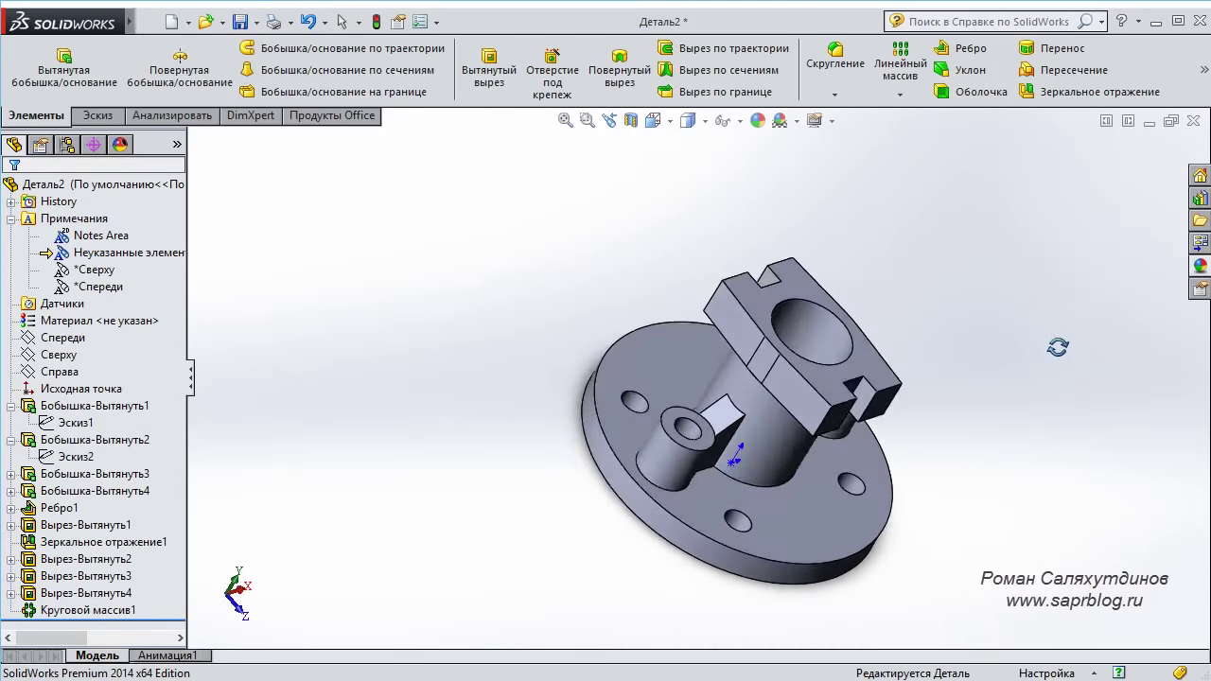
{"action": "key", "text": "ctrl+7"}
{"action": "left_click", "coordinate": [11, 219]}
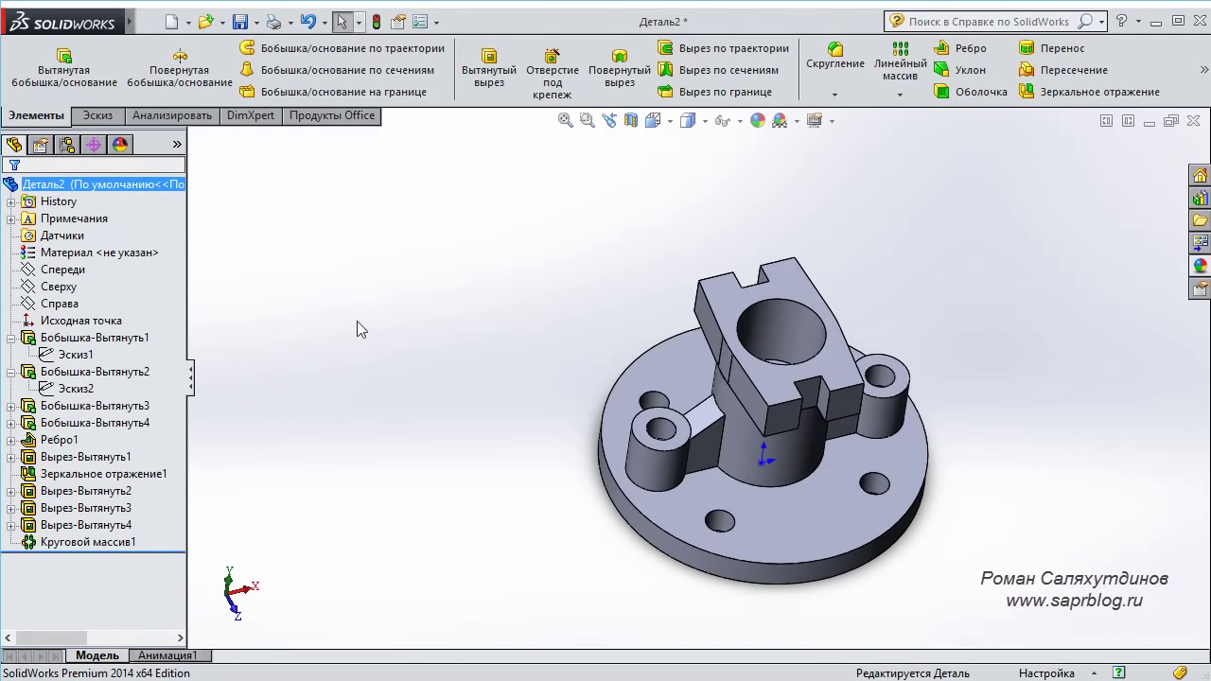
{"action": "mouse_move", "coordinate": [837, 427]}
{"action": "middle_mouse_down"}
{"action": "mouse_move", "coordinate": [973, 514]}
{"action": "mouse_move", "coordinate": [956, 458]}
{"action": "middle_mouse_up"}
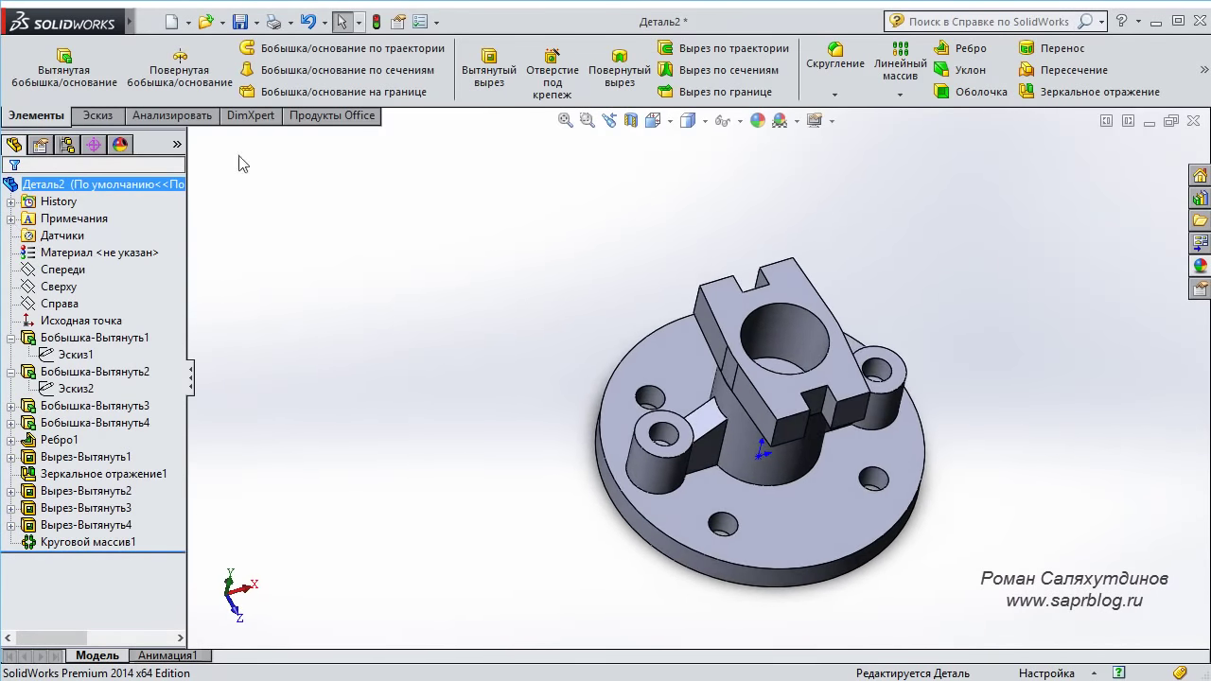
{"action": "left_click", "coordinate": [238, 21]}
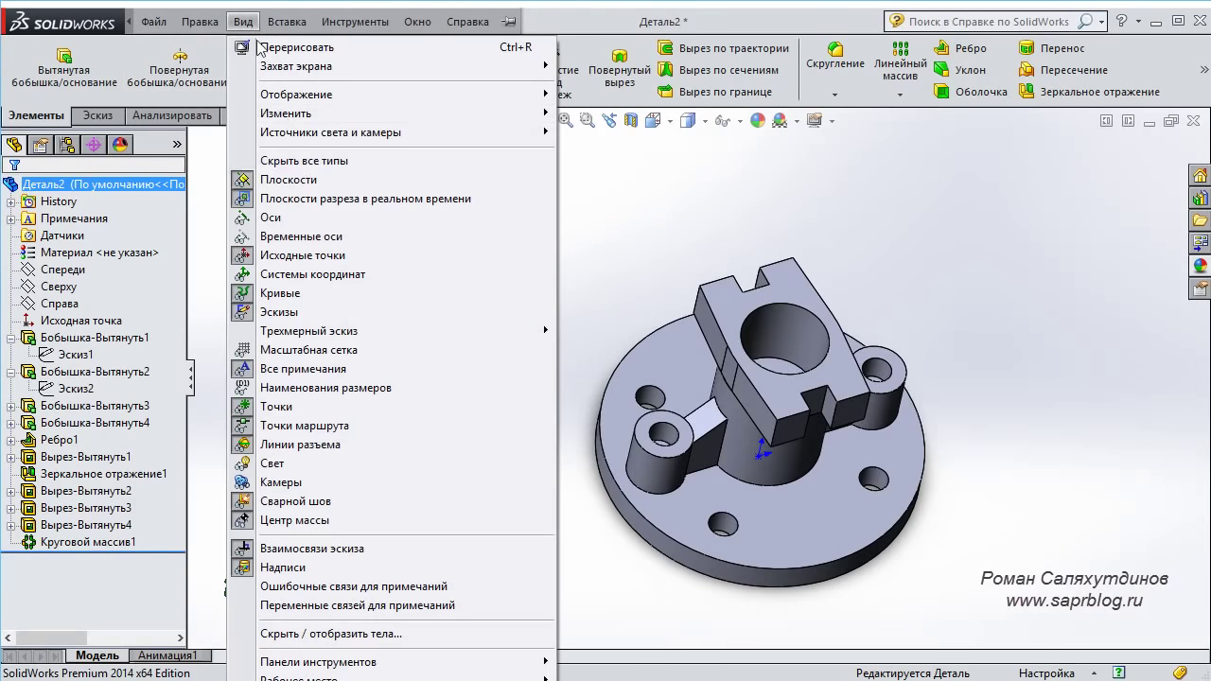
{"action": "left_click", "coordinate": [291, 160]}
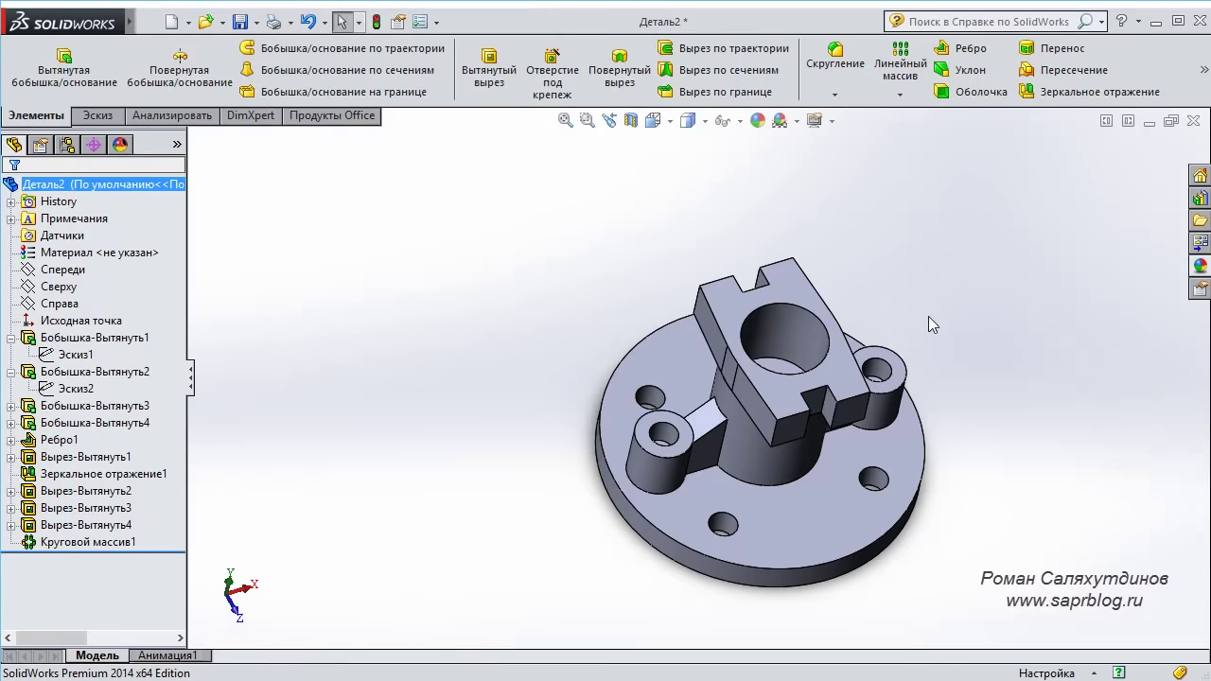
{"action": "key", "text": "ctrl+7"}
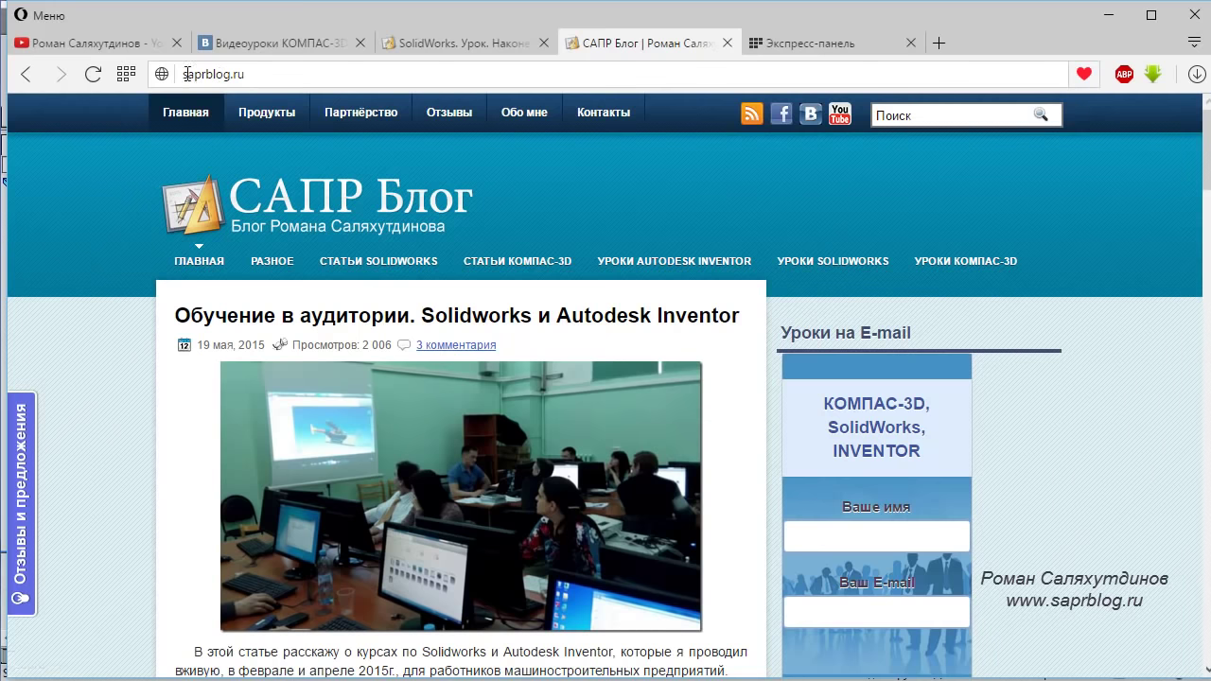
Browse the video courses on the САПР Блог Products (Продукты) page, then minimise Opera.
{"action": "left_click", "coordinate": [280, 119]}
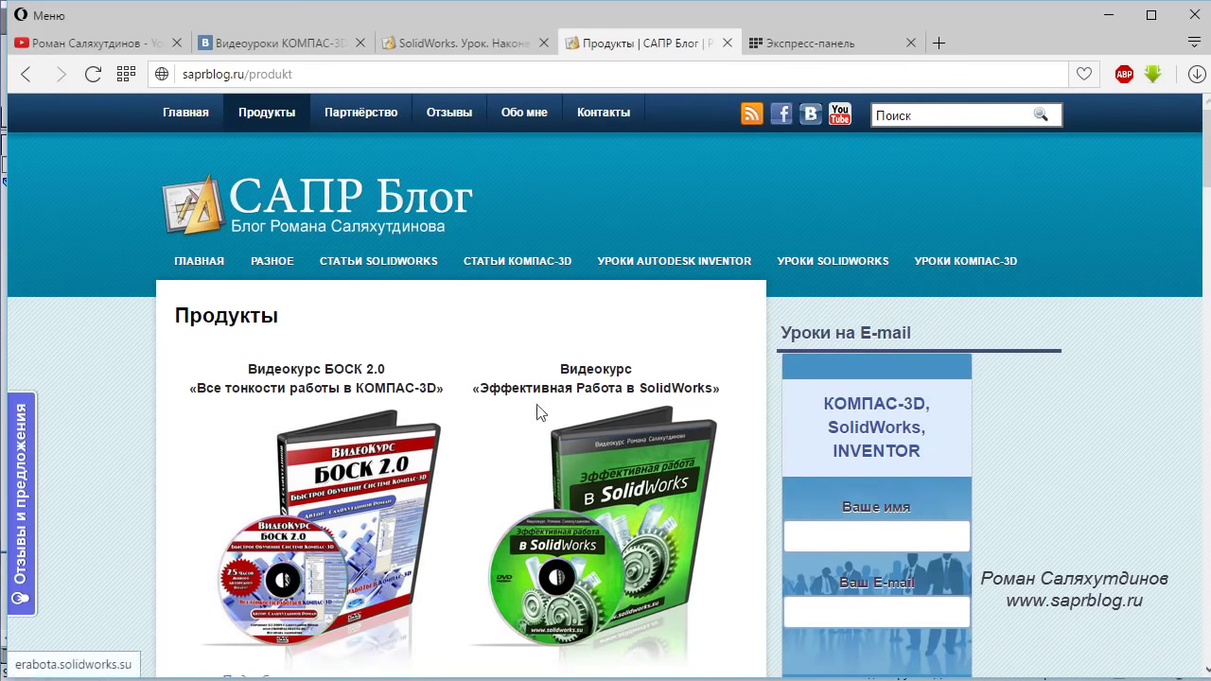
{"action": "scroll", "coordinate": [678, 396], "scroll_direction": "down", "scroll_amount": 4}
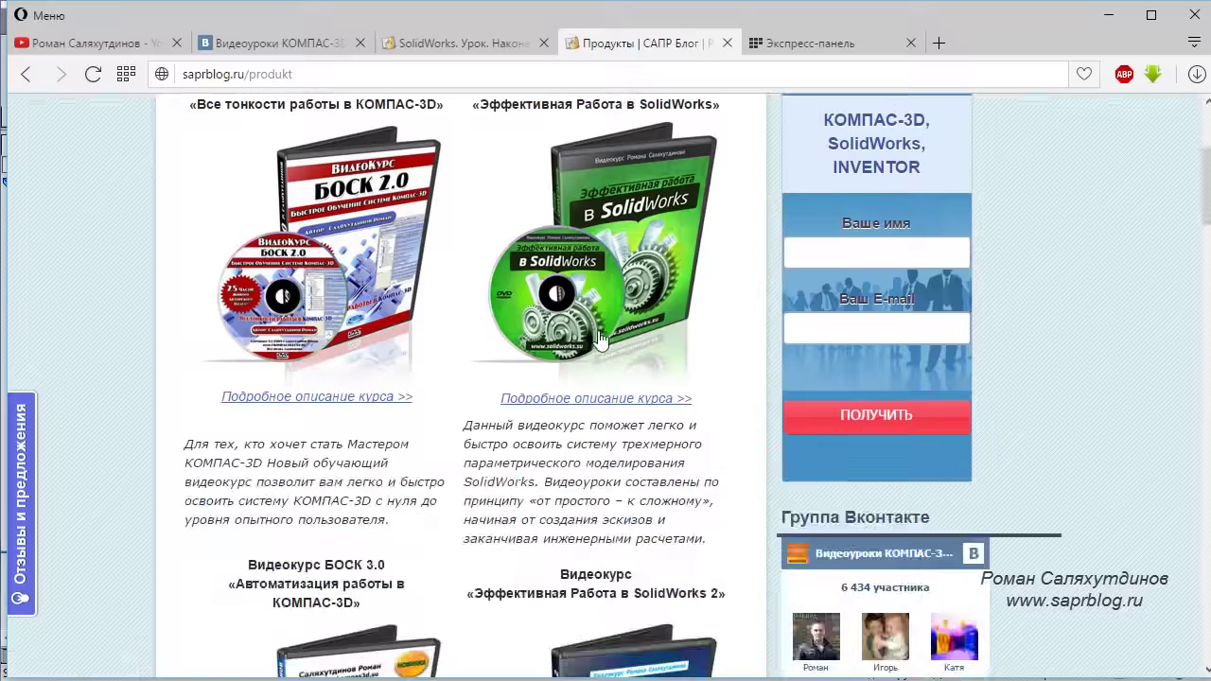
{"action": "scroll", "coordinate": [662, 396], "scroll_direction": "down", "scroll_amount": 1}
{"action": "scroll", "coordinate": [644, 398], "scroll_direction": "down", "scroll_amount": 3}
{"action": "scroll", "coordinate": [636, 396], "scroll_direction": "down", "scroll_amount": 5}
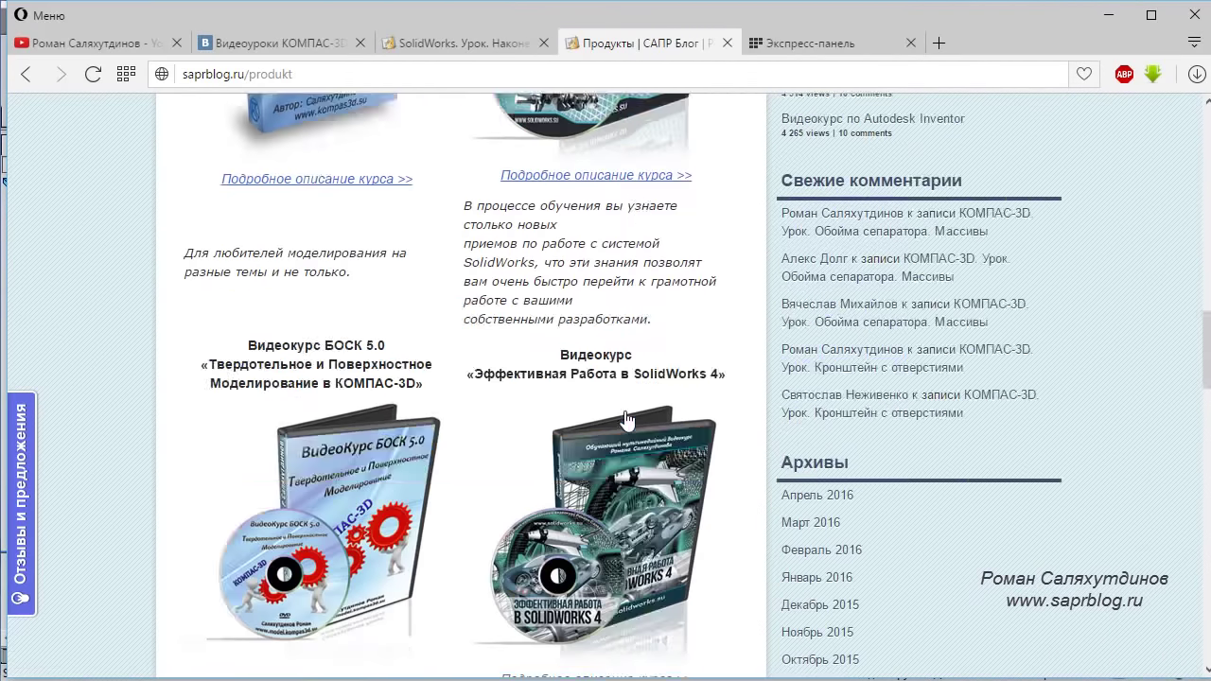
{"action": "scroll", "coordinate": [624, 458], "scroll_direction": "down", "scroll_amount": 2}
{"action": "scroll", "coordinate": [625, 458], "scroll_direction": "down", "scroll_amount": 2}
{"action": "scroll", "coordinate": [607, 378], "scroll_direction": "up", "scroll_amount": 2}
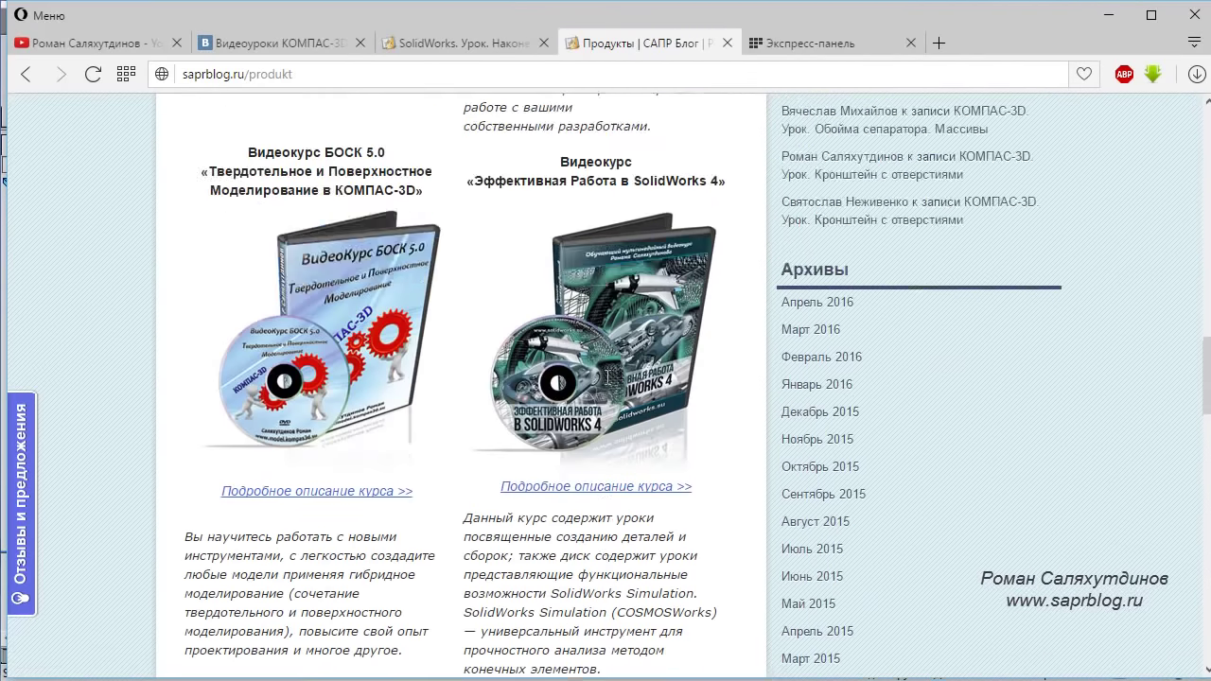
{"action": "scroll", "coordinate": [610, 388], "scroll_direction": "up", "scroll_amount": 3}
{"action": "scroll", "coordinate": [615, 398], "scroll_direction": "up", "scroll_amount": 3}
{"action": "scroll", "coordinate": [625, 401], "scroll_direction": "up", "scroll_amount": 1}
{"action": "scroll", "coordinate": [613, 448], "scroll_direction": "up", "scroll_amount": 3}
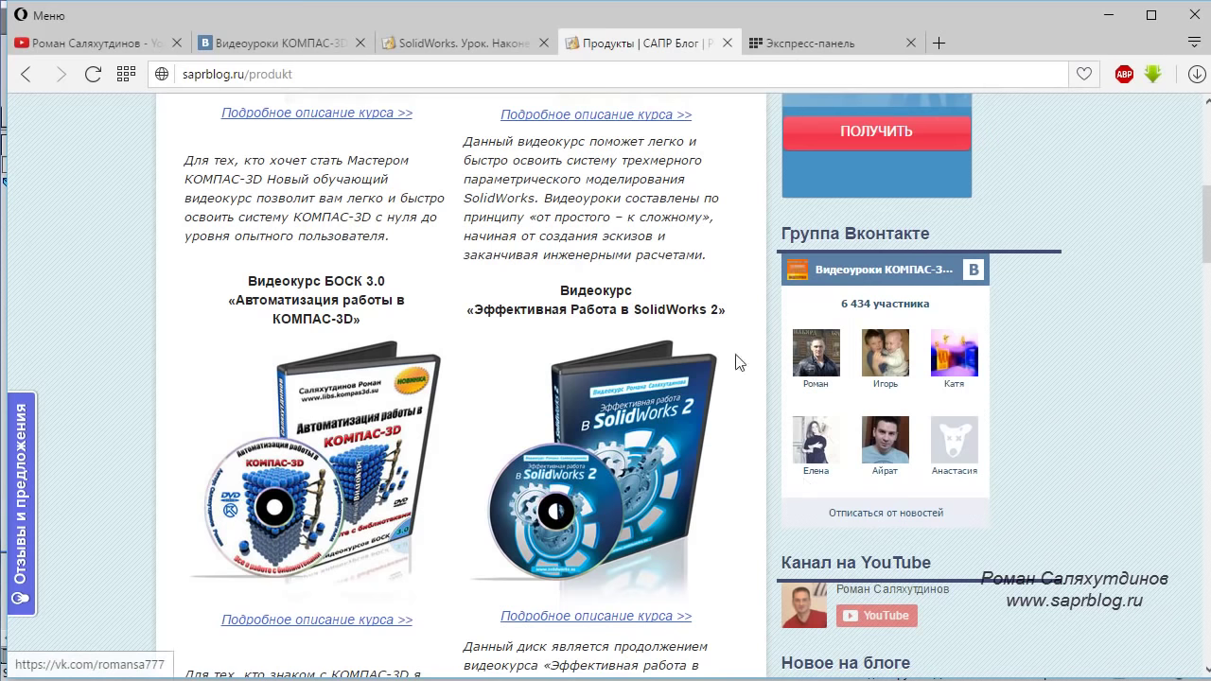
{"action": "scroll", "coordinate": [657, 420], "scroll_direction": "up", "scroll_amount": 8}
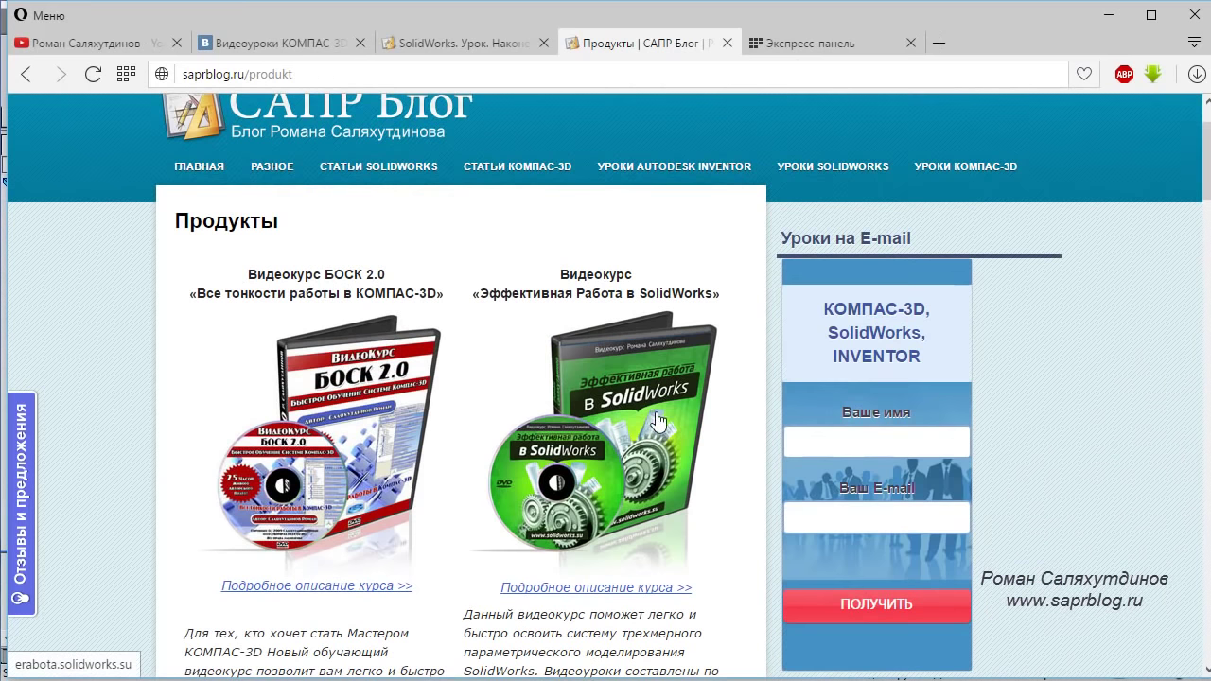
{"action": "left_click", "coordinate": [1109, 17]}
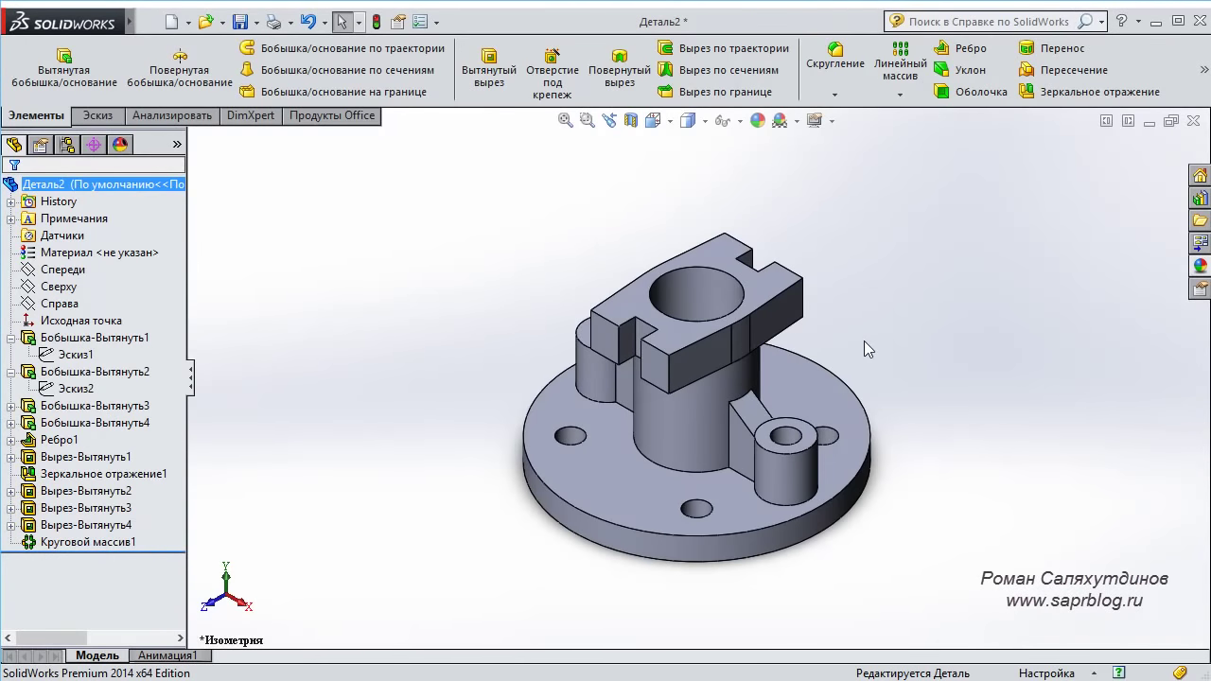
Apply the white (Белый) solid colour to the whole part, Деталь2.
{"action": "left_click", "coordinate": [1199, 268]}
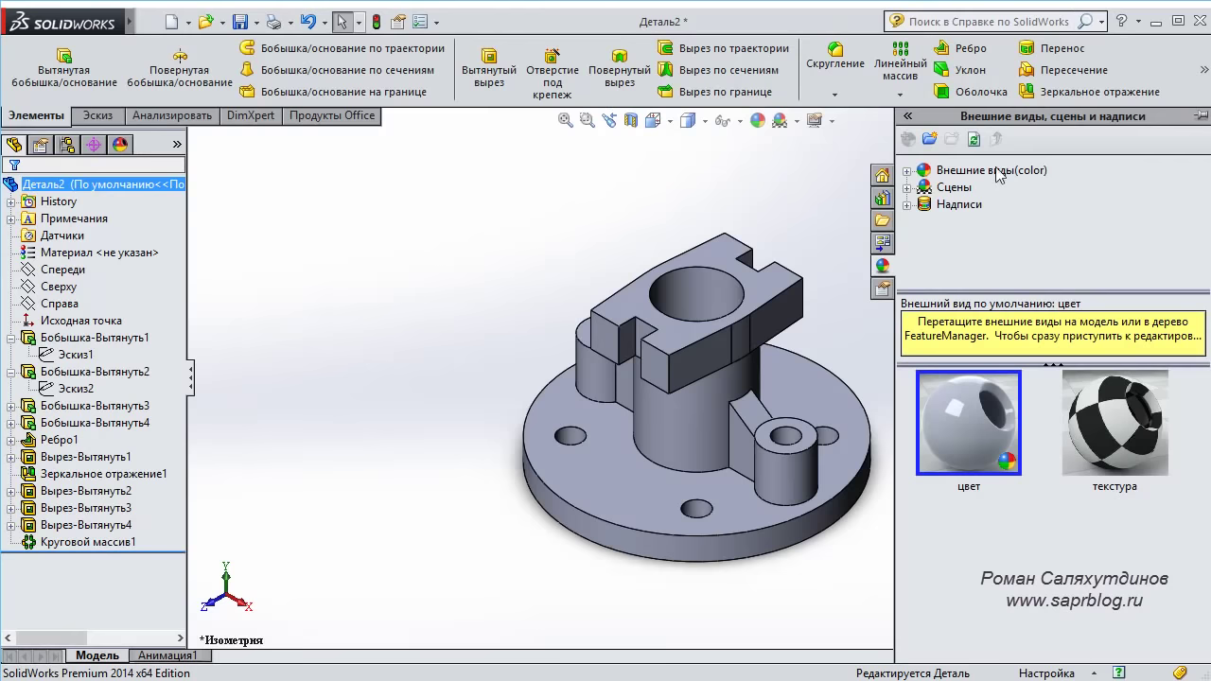
{"action": "left_click", "coordinate": [907, 172]}
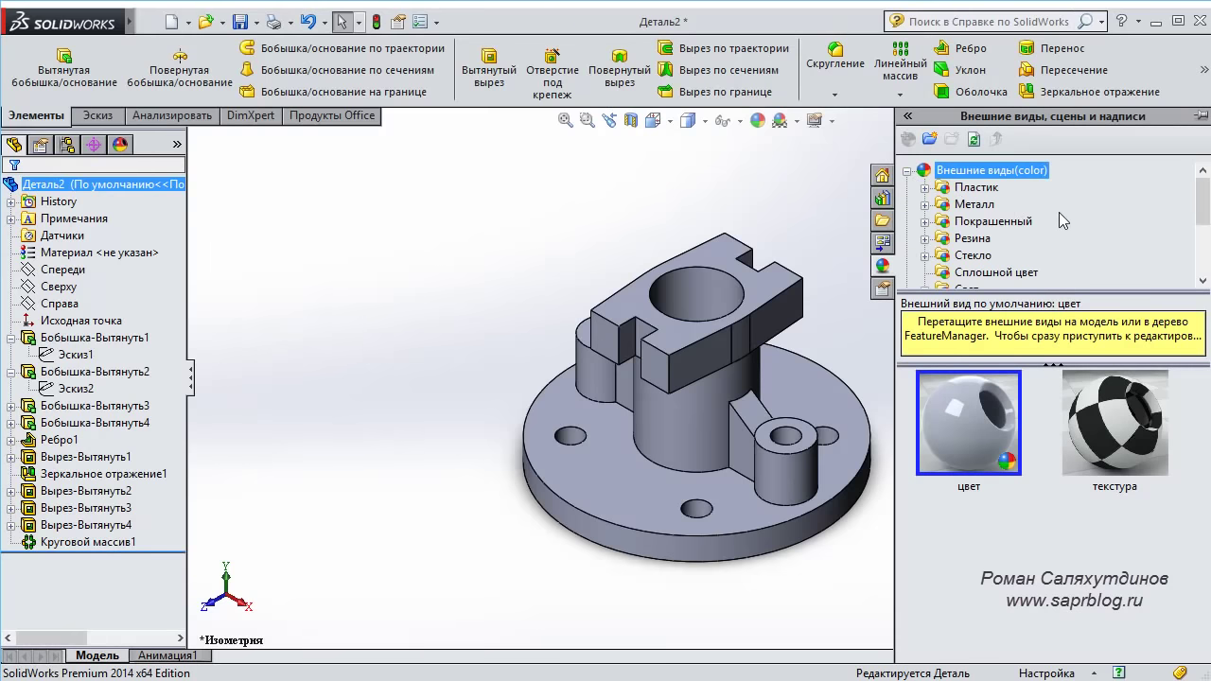
{"action": "scroll", "coordinate": [1059, 212], "scroll_direction": "down", "scroll_amount": 2}
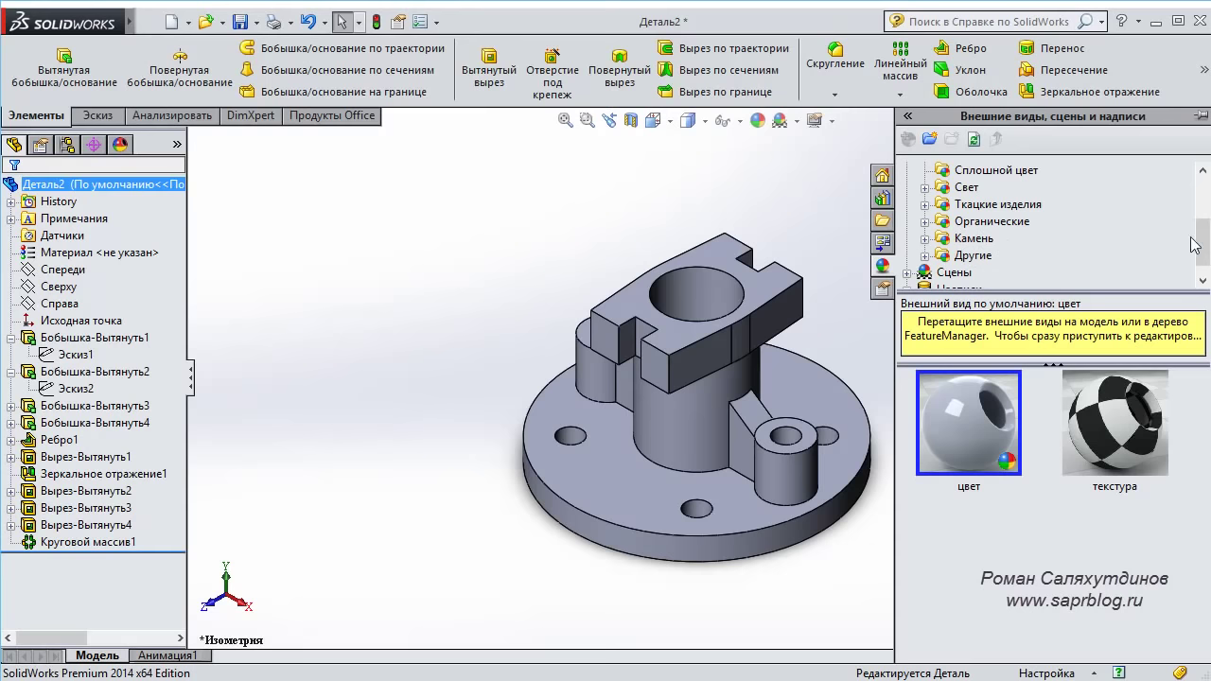
{"action": "scroll", "coordinate": [984, 243], "scroll_direction": "up", "scroll_amount": 1}
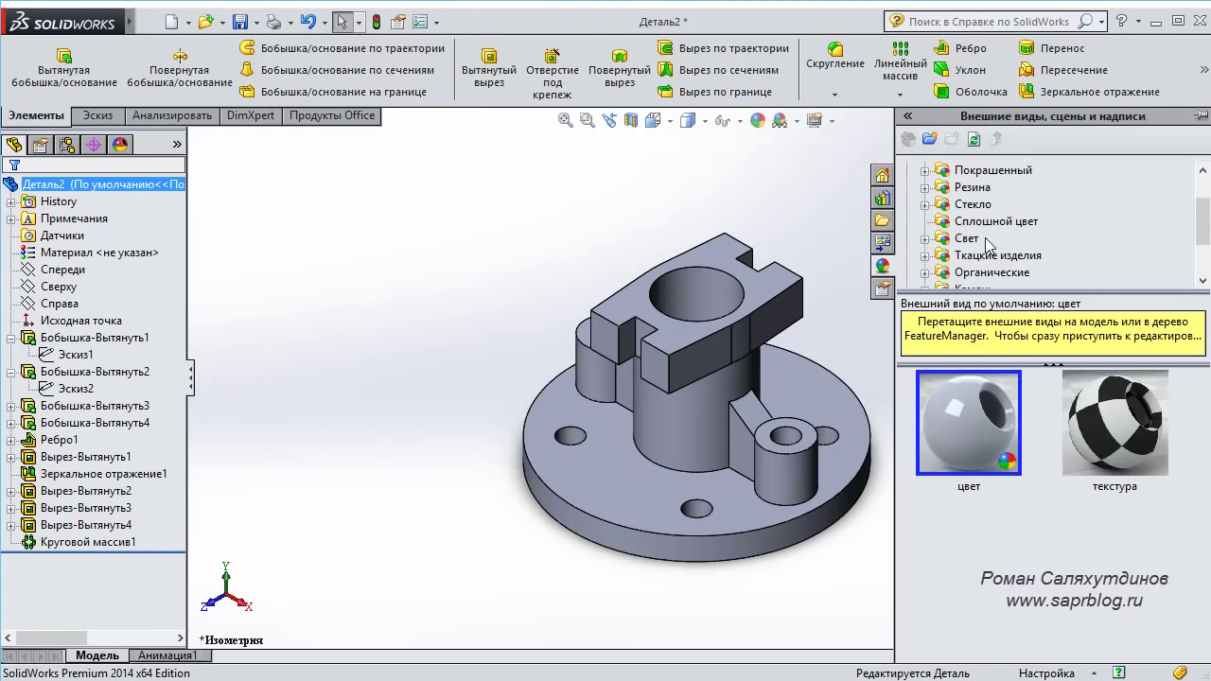
{"action": "left_click", "coordinate": [989, 222]}
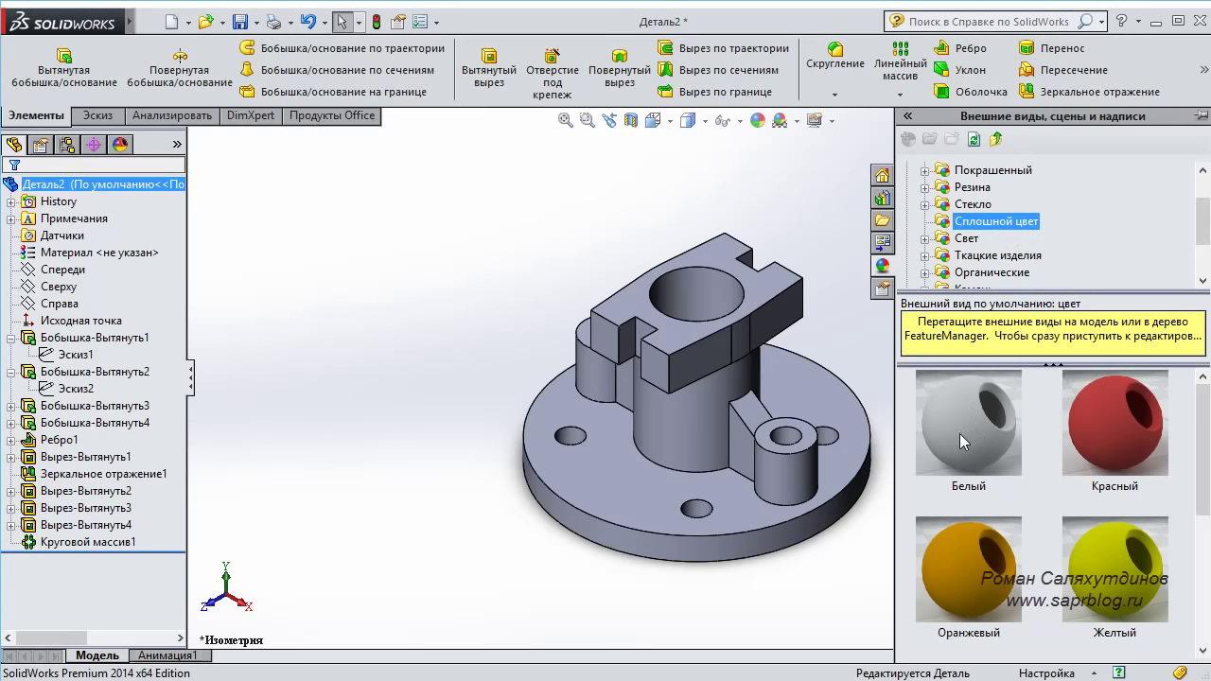
{"action": "left_click_drag", "start_coordinate": [960, 434], "coordinate": [722, 401]}
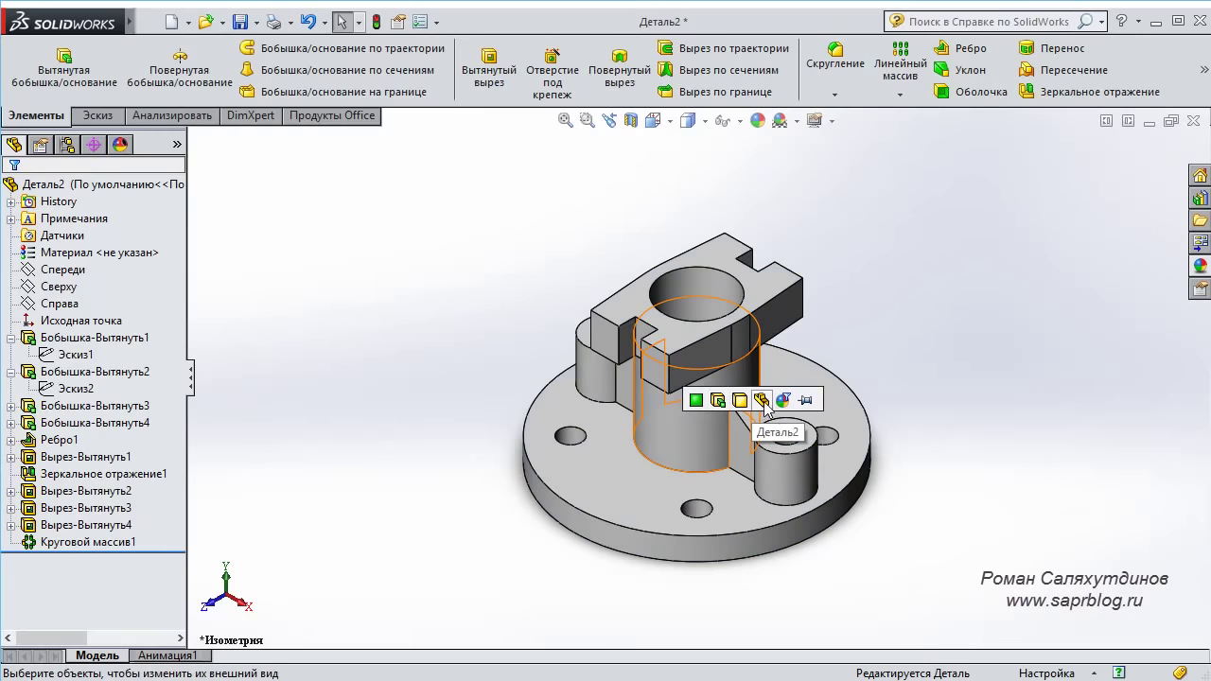
{"action": "left_click", "coordinate": [762, 400]}
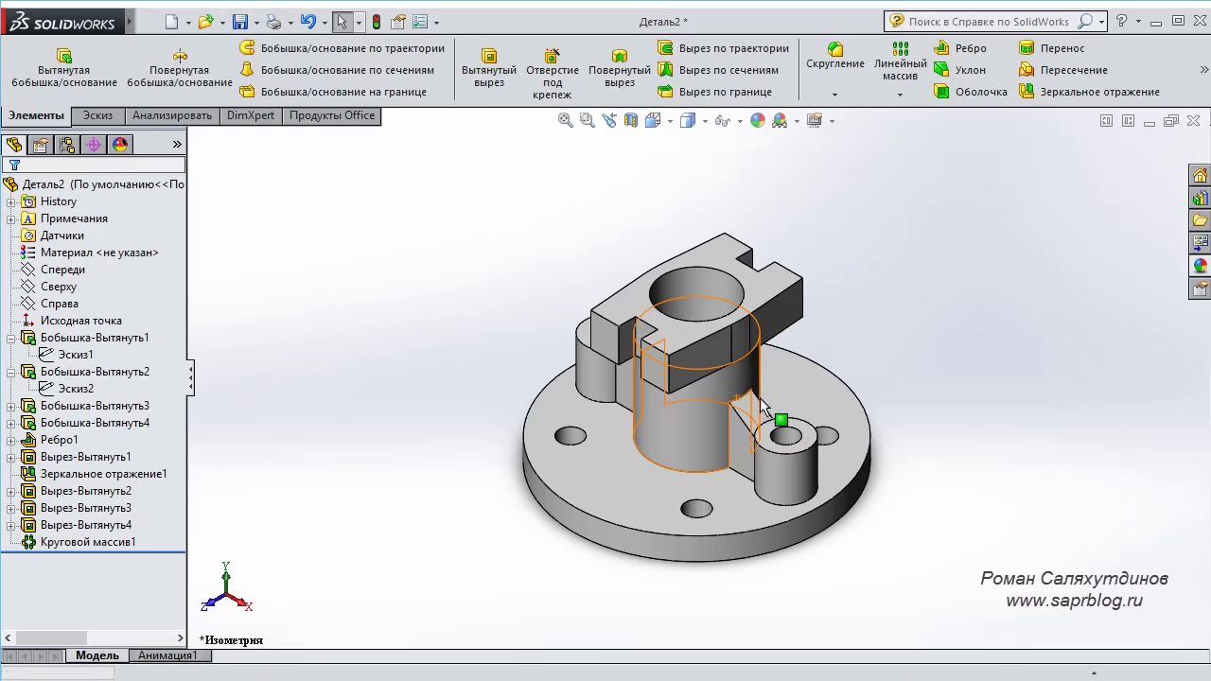
Orbit the white part to inspect it from below and tilt it to a new angle.
{"action": "scroll", "coordinate": [928, 458], "scroll_direction": "down", "scroll_amount": 2}
{"action": "mouse_move", "coordinate": [928, 458]}
{"action": "middle_mouse_down"}
{"action": "mouse_move", "coordinate": [939, 438]}
{"action": "mouse_move", "coordinate": [1060, 501]}
{"action": "mouse_move", "coordinate": [881, 530]}
{"action": "mouse_move", "coordinate": [947, 542]}
{"action": "mouse_move", "coordinate": [884, 505]}
{"action": "mouse_move", "coordinate": [872, 547]}
{"action": "mouse_move", "coordinate": [918, 505]}
{"action": "middle_mouse_up"}
{"action": "key", "text": "Escape"}
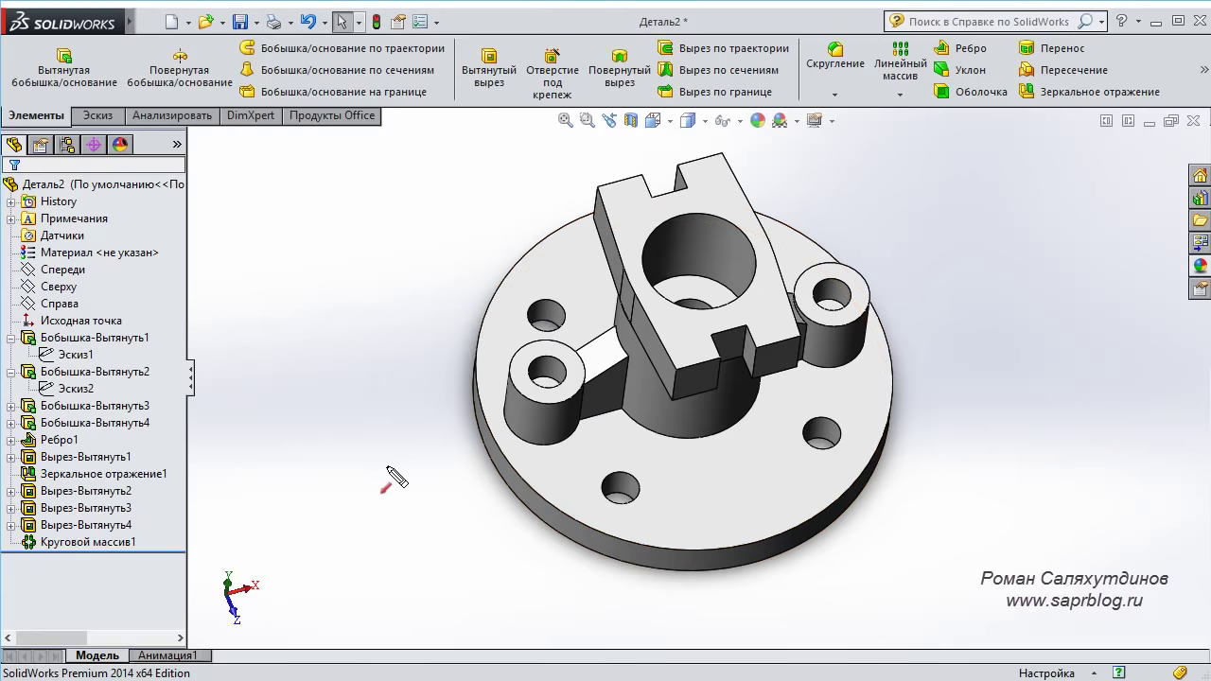
{"action": "left_click", "coordinate": [368, 457]}
{"action": "left_click", "coordinate": [700, 322]}
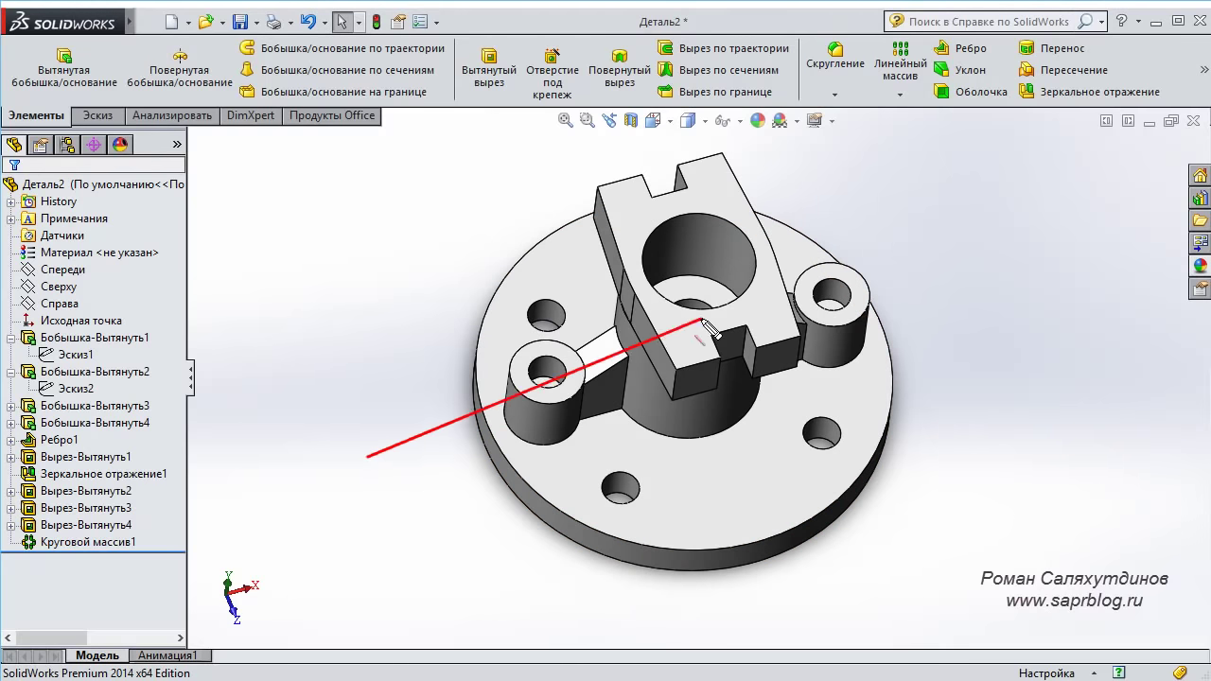
{"action": "key", "text": "Escape"}
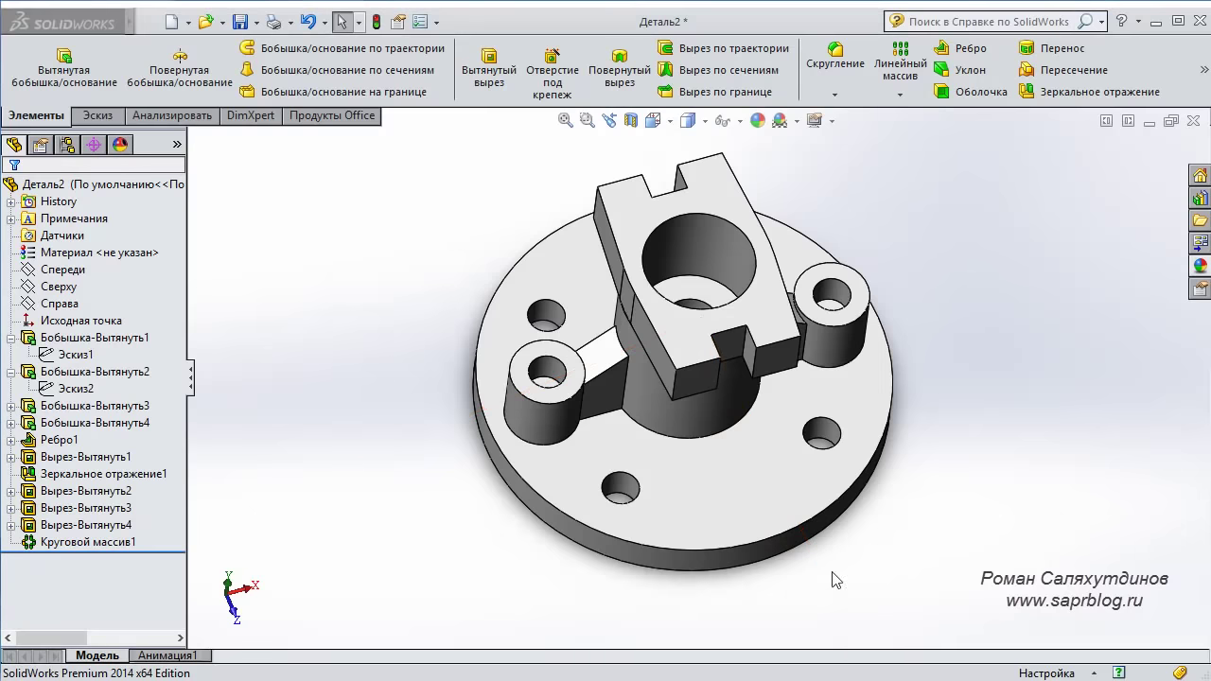
{"action": "middle_click_drag", "start_coordinate": [974, 480], "coordinate": [967, 455]}
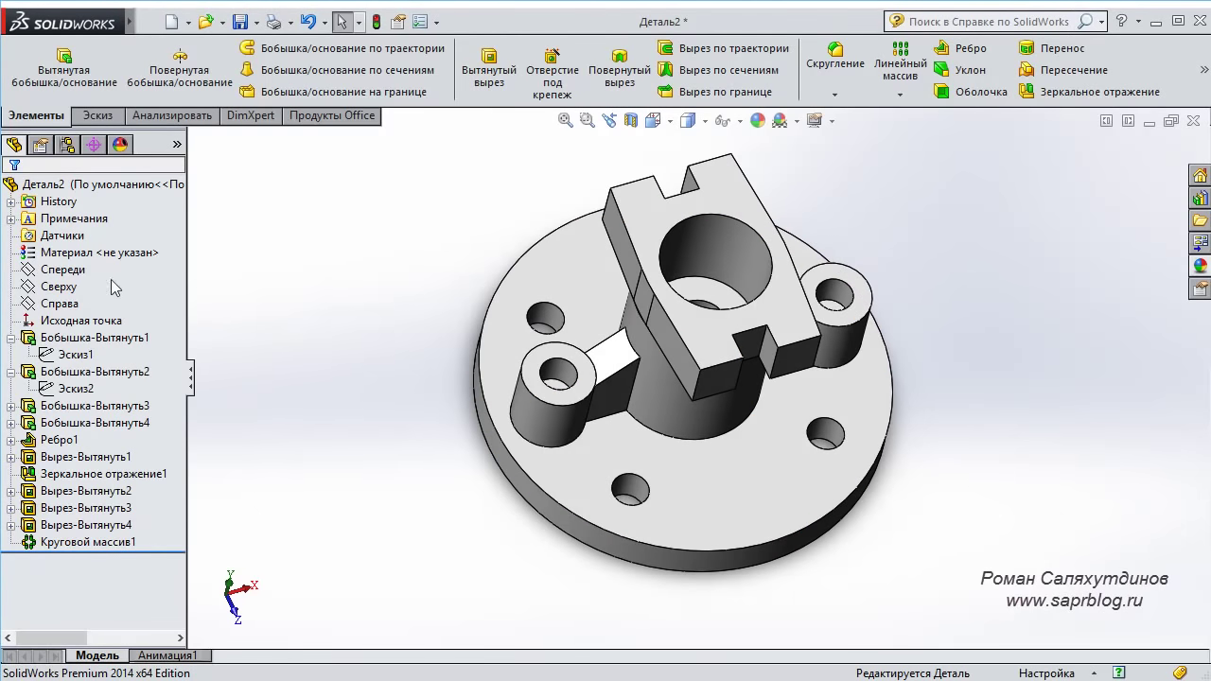
Start a new sketch on the Top (Сверху) plane, viewed normal to it.
{"action": "left_click", "coordinate": [62, 286]}
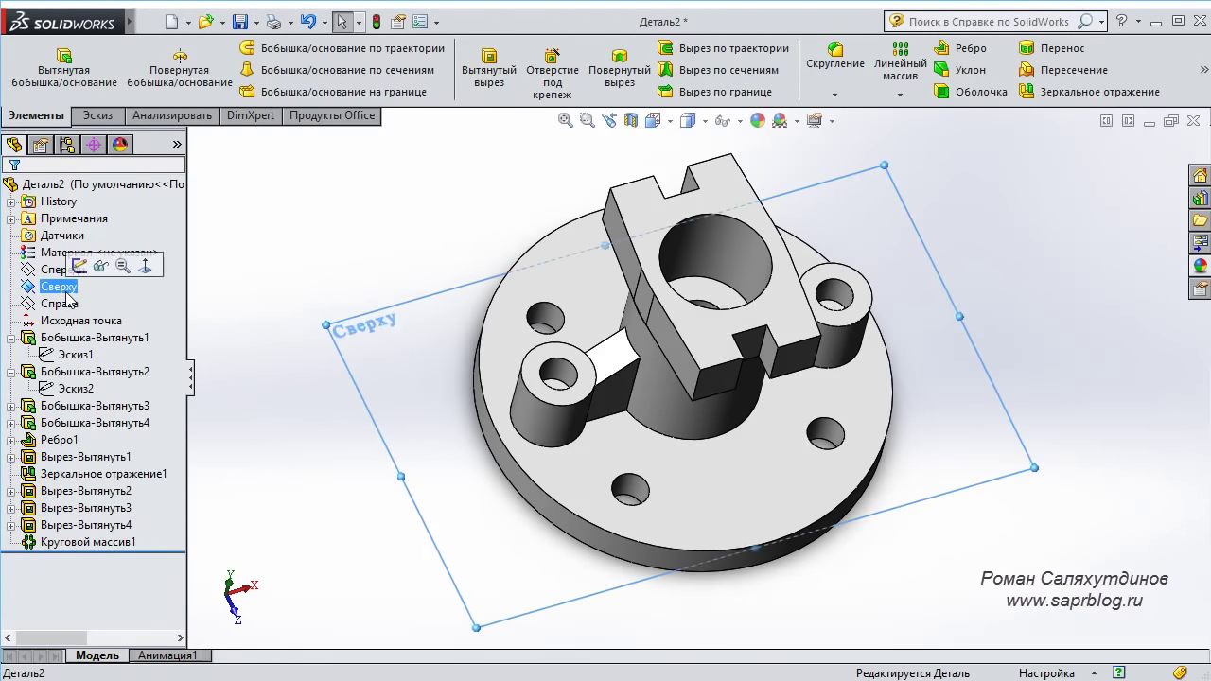
{"action": "left_click", "coordinate": [103, 264]}
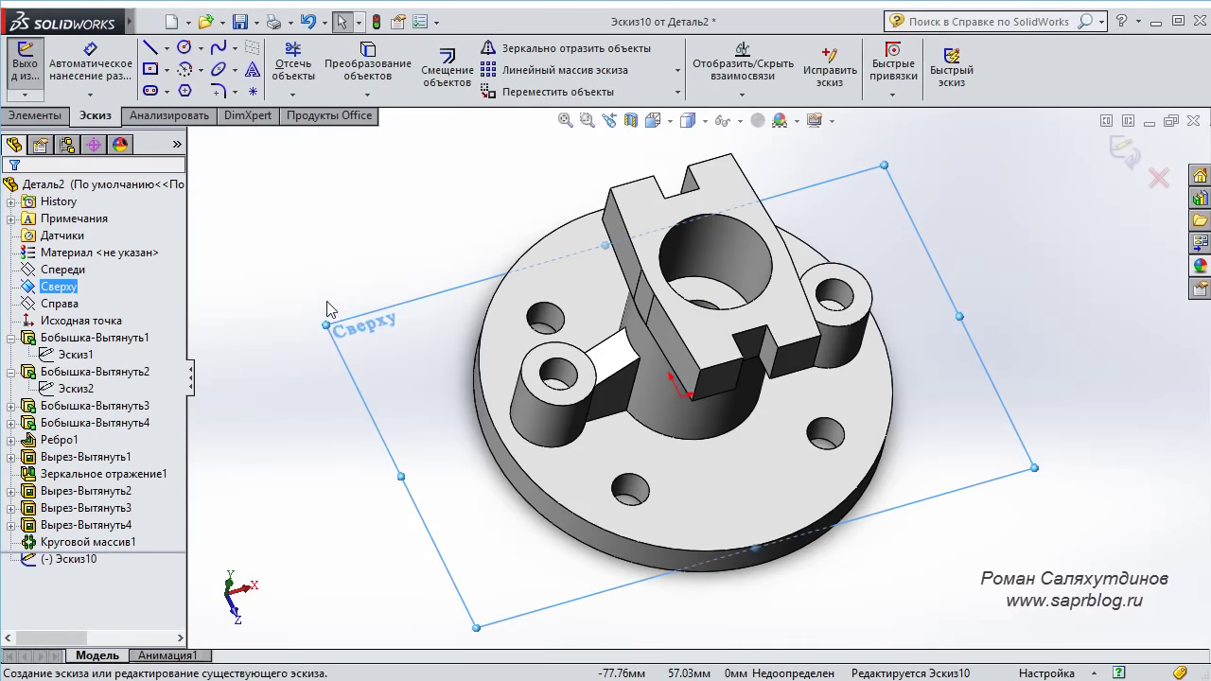
{"action": "key", "text": "ctrl+8"}
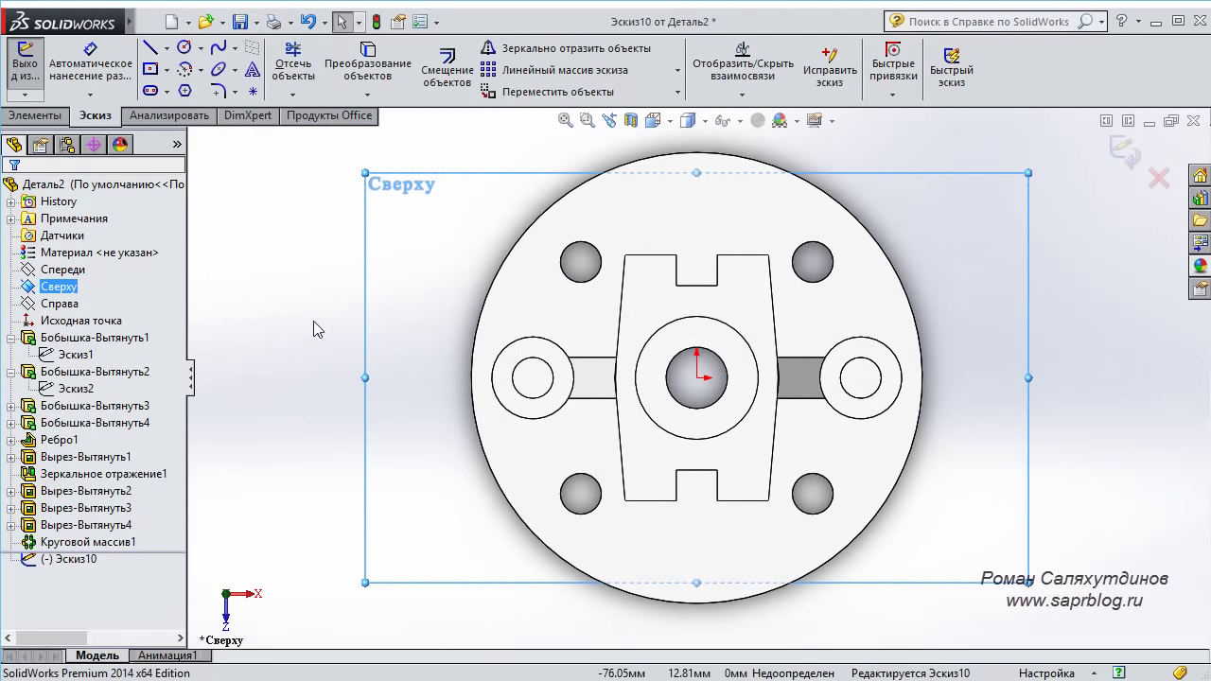
Draw a horizontal line from left of the flange to the bore centre, then one straight down.
{"action": "key", "text": "l"}
{"action": "key", "text": "z"}
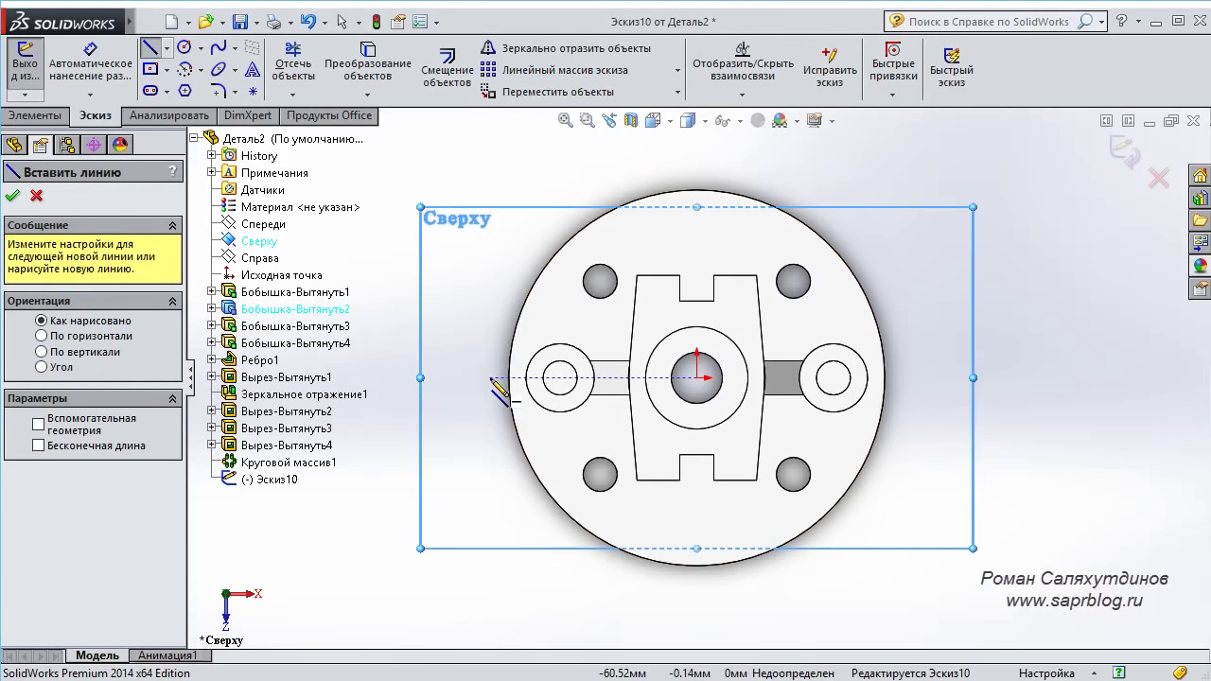
{"action": "scroll", "coordinate": [492, 380], "scroll_direction": "down", "scroll_amount": 2}
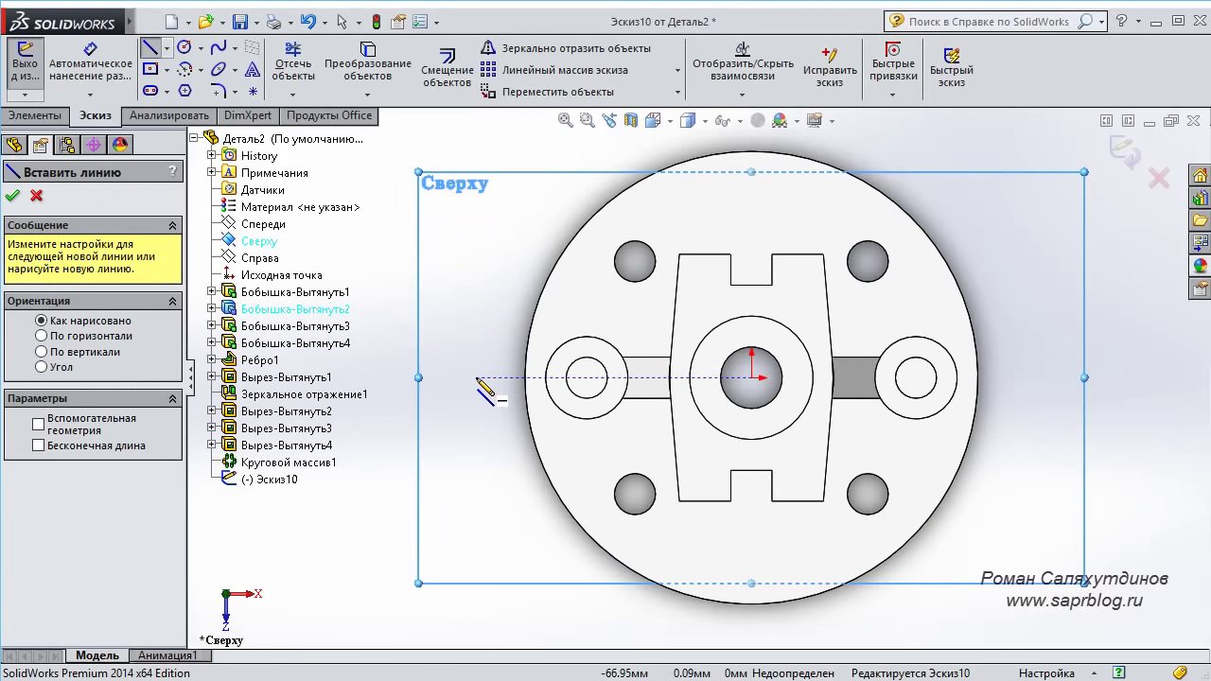
{"action": "left_click", "coordinate": [476, 379]}
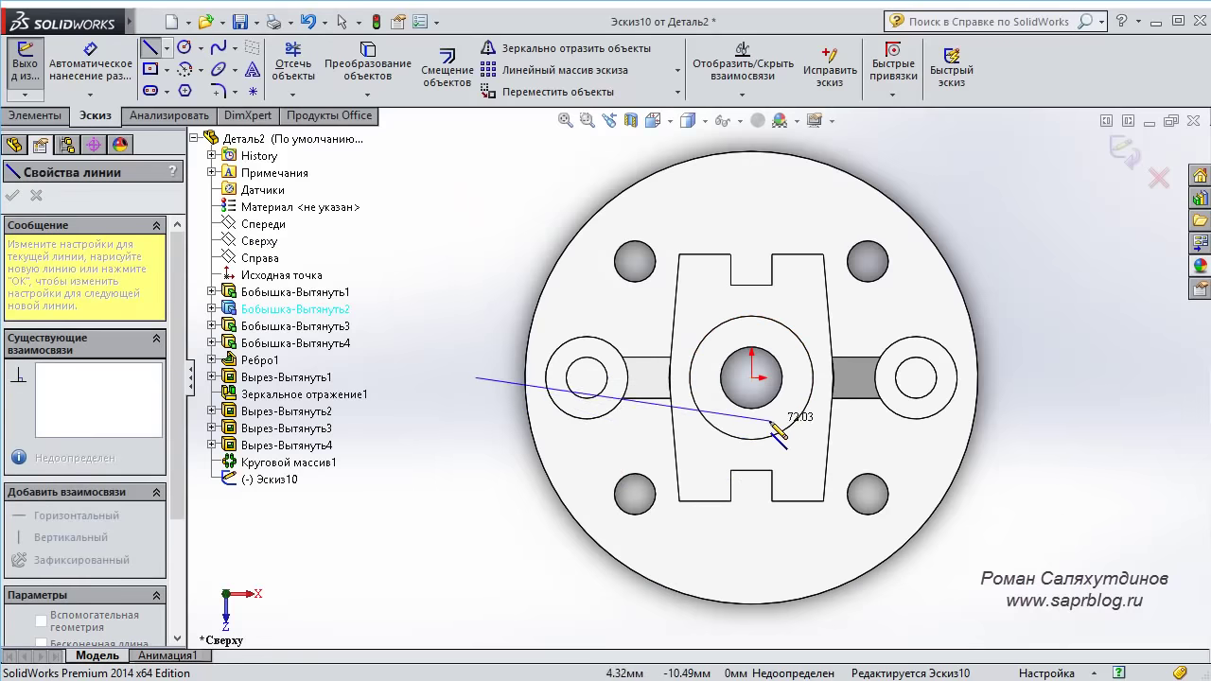
{"action": "left_click", "coordinate": [751, 378]}
{"action": "scroll", "coordinate": [781, 549], "scroll_direction": "up", "scroll_amount": 2}
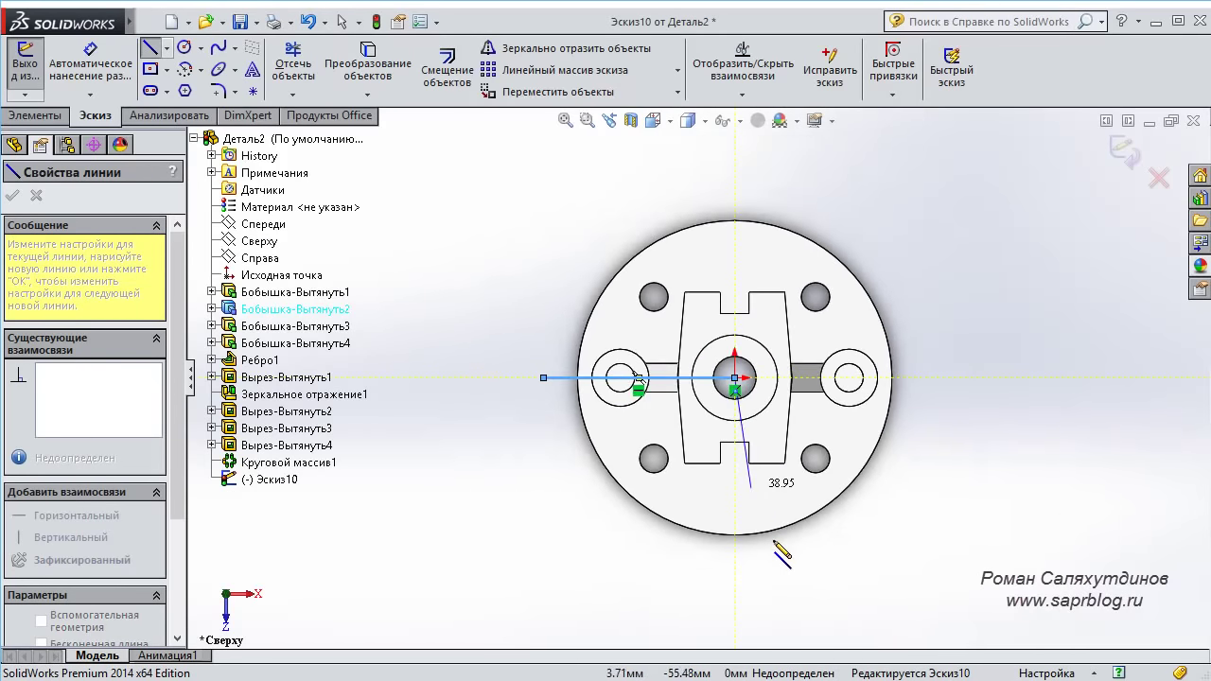
{"action": "left_click", "coordinate": [735, 580]}
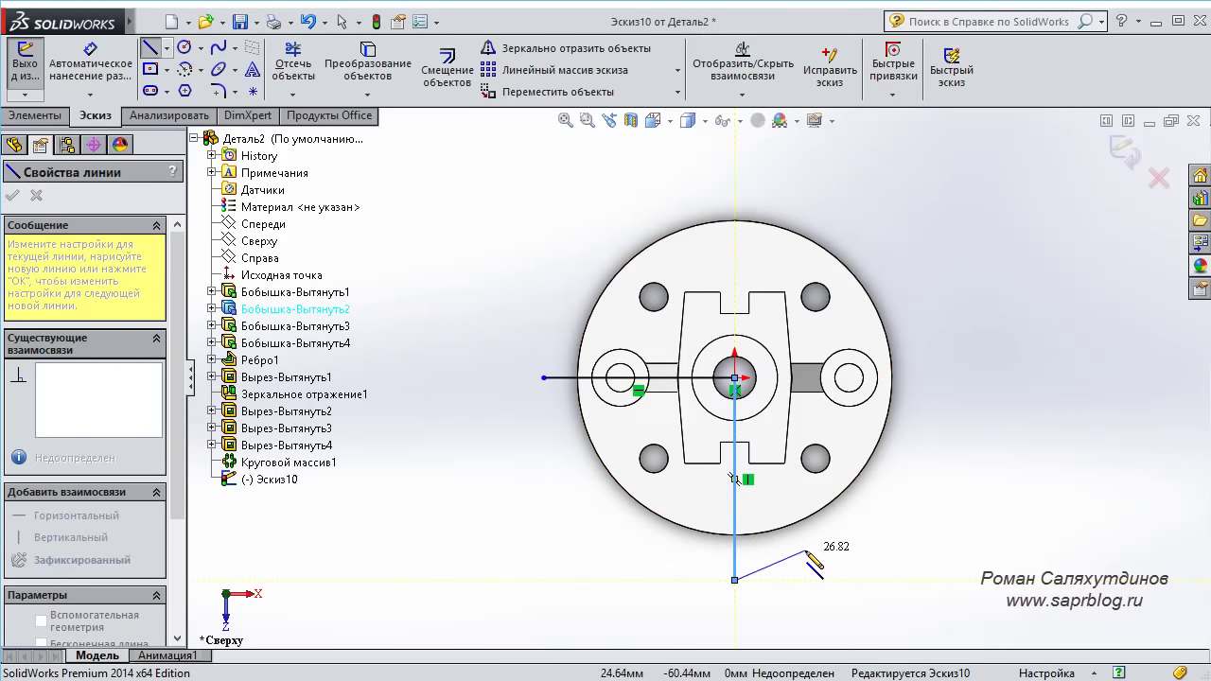
{"action": "key", "text": "Escape"}
{"action": "mouse_move", "coordinate": [873, 554]}
{"action": "middle_mouse_down"}
{"action": "mouse_move", "coordinate": [924, 378]}
{"action": "mouse_move", "coordinate": [895, 429]}
{"action": "mouse_move", "coordinate": [865, 441]}
{"action": "middle_mouse_up"}
Extrude-cut the sketch through the part with 'Flip side to cut', creating Вырез-Вытянуть5.
{"action": "left_click", "coordinate": [49, 120]}
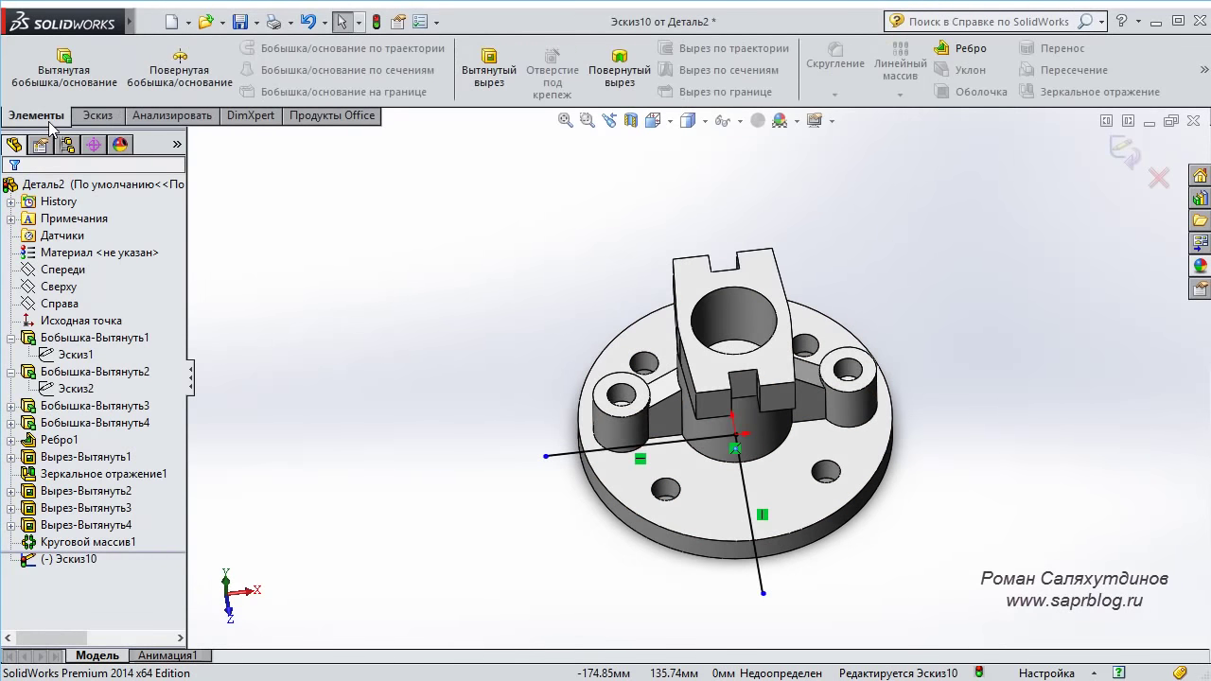
{"action": "left_click", "coordinate": [492, 74]}
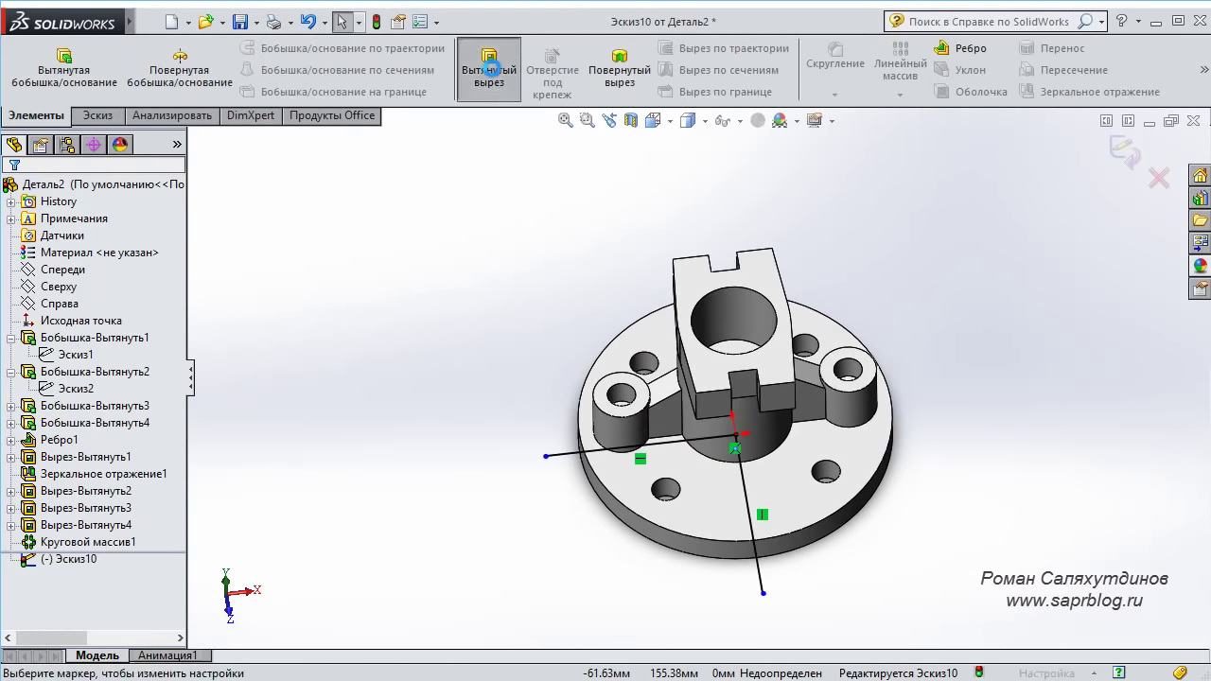
{"action": "middle_click_drag", "start_coordinate": [994, 445], "coordinate": [997, 462]}
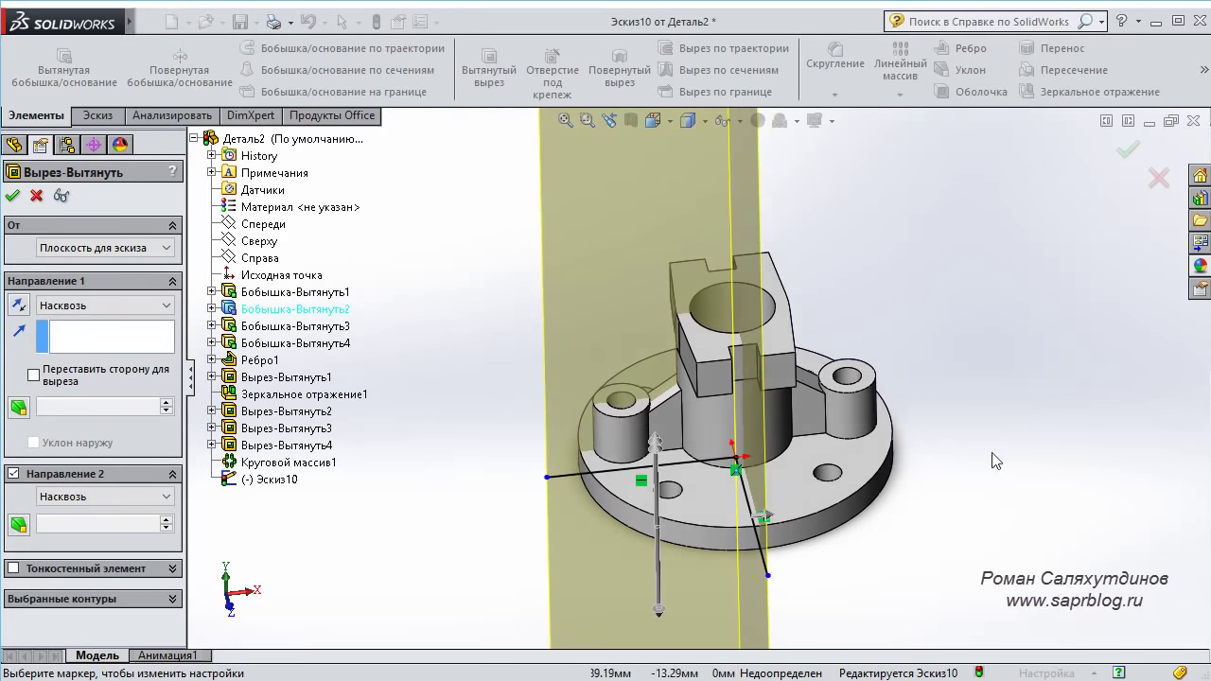
{"action": "scroll", "coordinate": [771, 540], "scroll_direction": "down", "scroll_amount": 3}
{"action": "scroll", "coordinate": [772, 540], "scroll_direction": "up", "scroll_amount": 3}
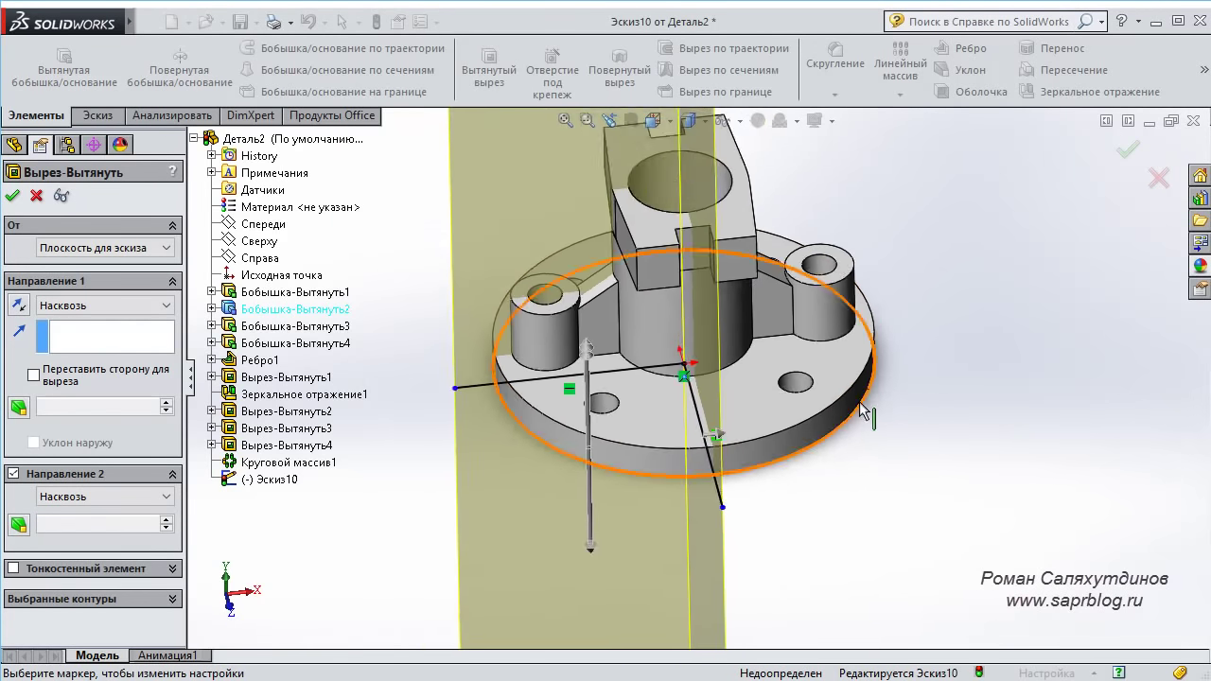
{"action": "mouse_move", "coordinate": [771, 540]}
{"action": "middle_mouse_down"}
{"action": "mouse_move", "coordinate": [833, 470]}
{"action": "mouse_move", "coordinate": [817, 410]}
{"action": "middle_mouse_up"}
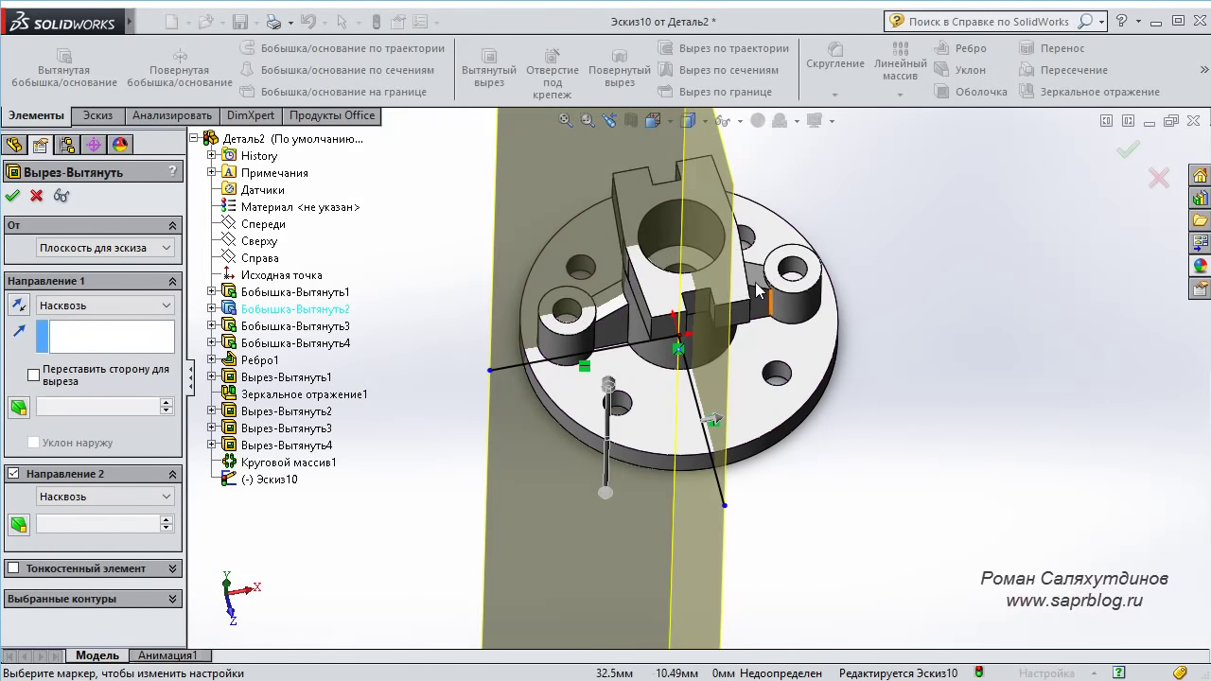
{"action": "scroll", "coordinate": [667, 405], "scroll_direction": "down", "scroll_amount": 3}
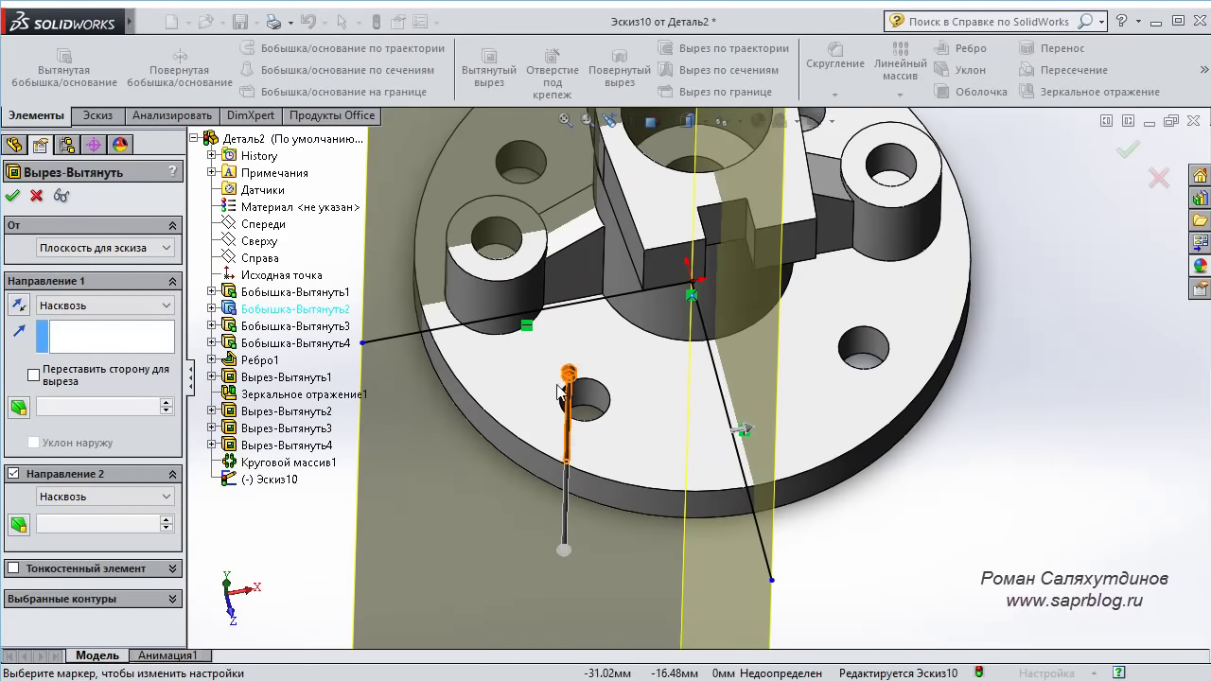
{"action": "scroll", "coordinate": [580, 403], "scroll_direction": "up", "scroll_amount": 3}
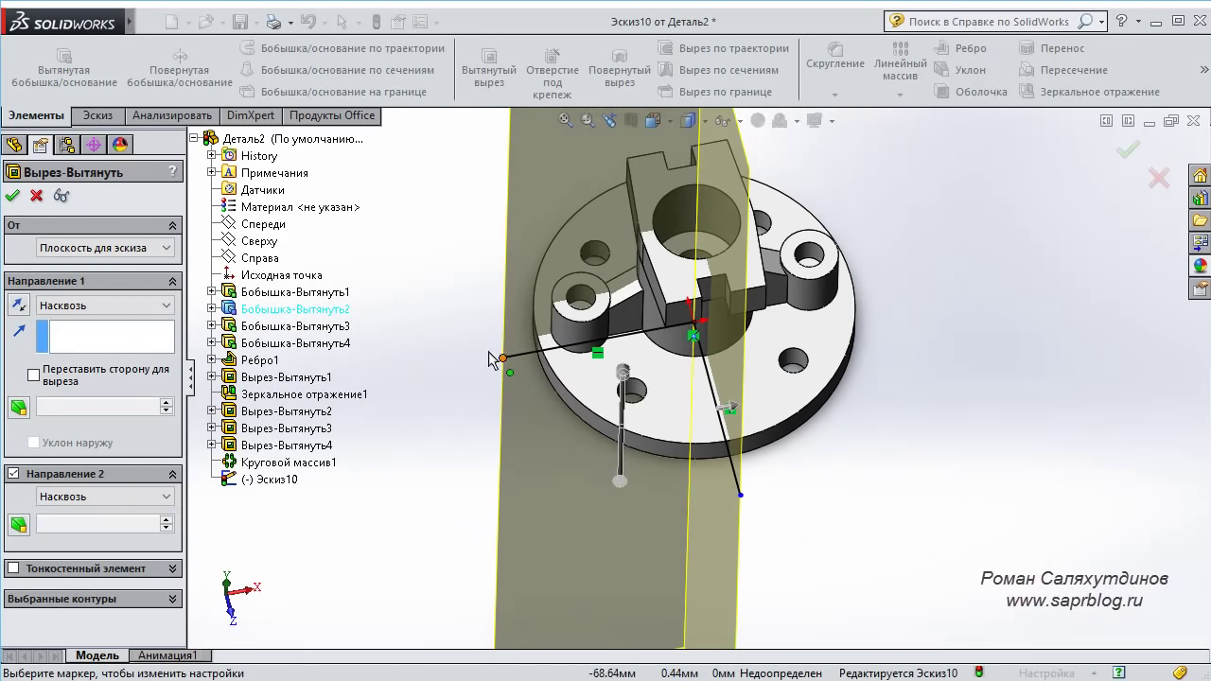
{"action": "left_click", "coordinate": [35, 376]}
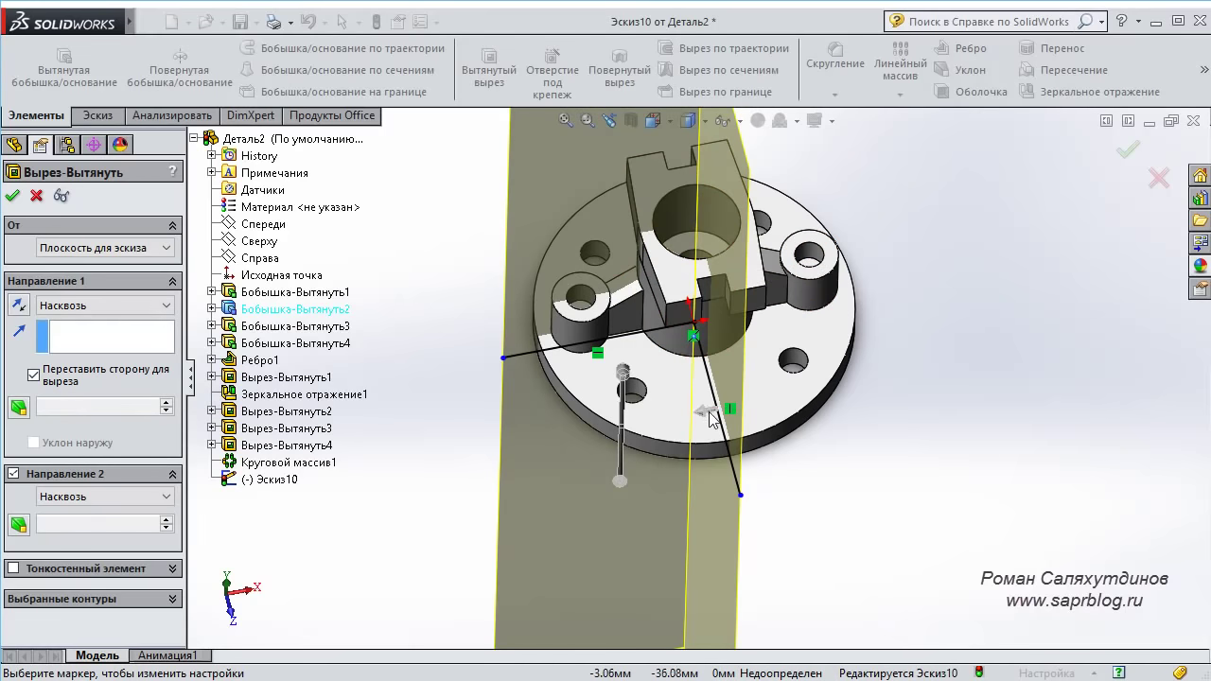
{"action": "left_click", "coordinate": [13, 197]}
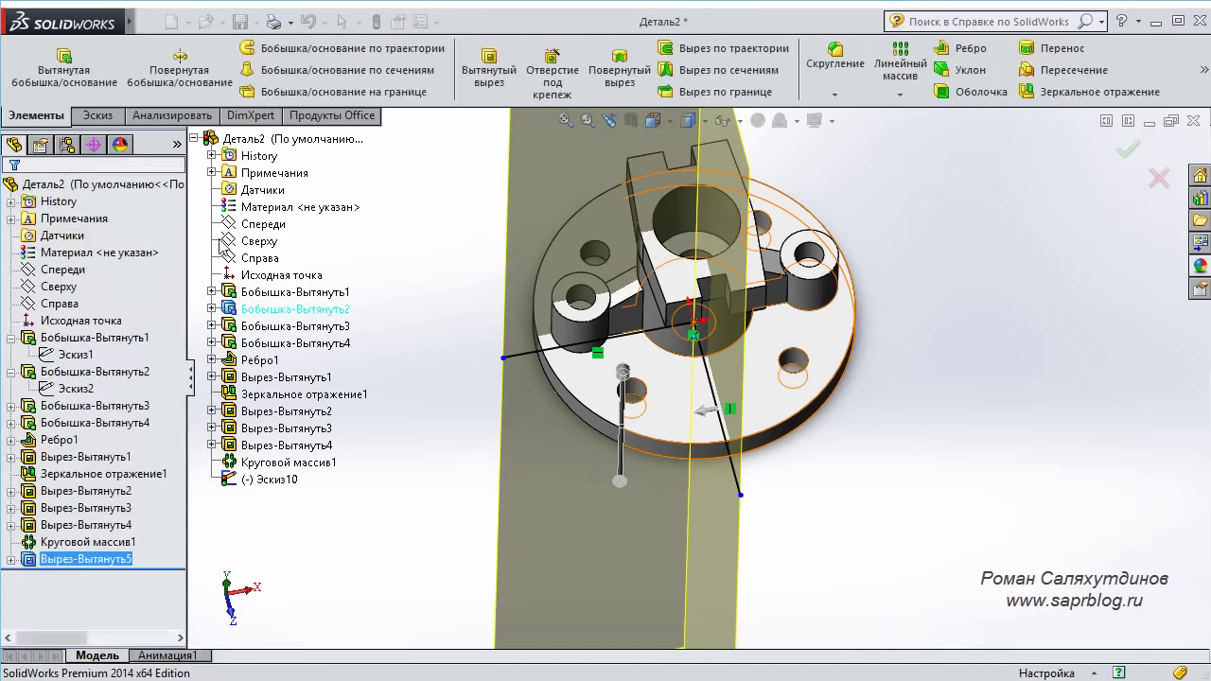
{"action": "mouse_move", "coordinate": [982, 433]}
{"action": "middle_mouse_down"}
{"action": "mouse_move", "coordinate": [874, 517]}
{"action": "mouse_move", "coordinate": [899, 338]}
{"action": "mouse_move", "coordinate": [880, 425]}
{"action": "mouse_move", "coordinate": [1041, 413]}
{"action": "mouse_move", "coordinate": [938, 425]}
{"action": "middle_mouse_up"}
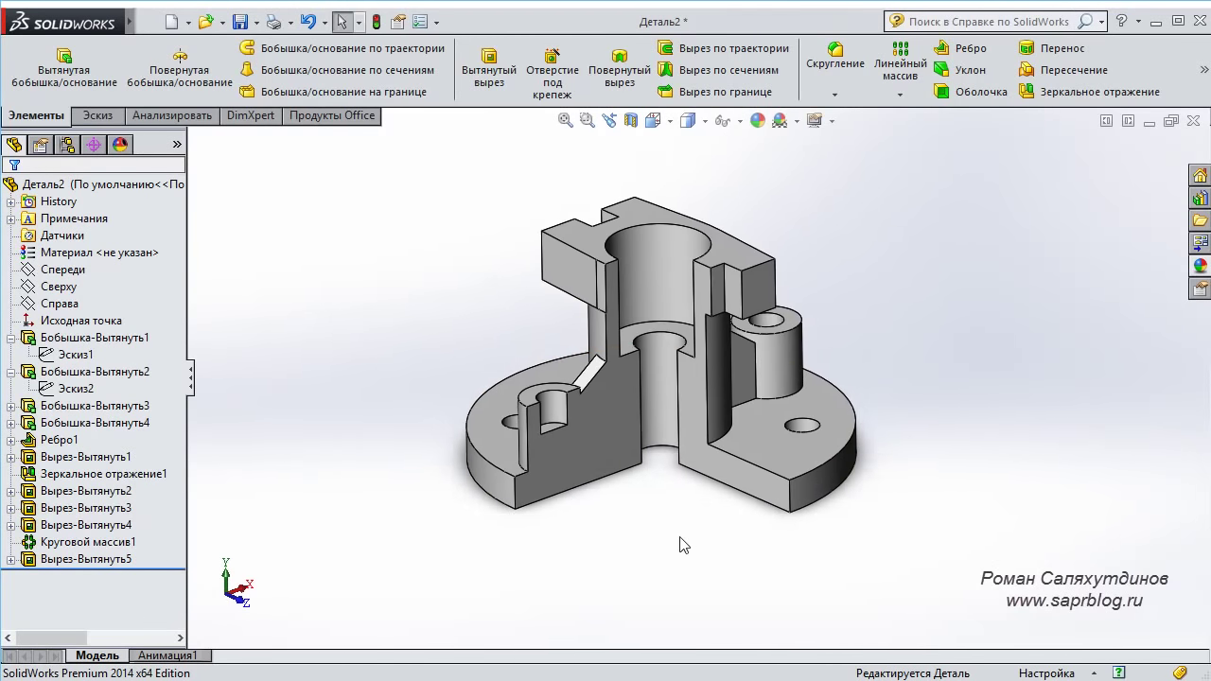
Apply the blue (Синий) colour to all faces of the Вырез-Вытянуть5 cut.
{"action": "left_click_drag", "start_coordinate": [678, 557], "coordinate": [615, 441]}
{"action": "key", "text": "Escape"}
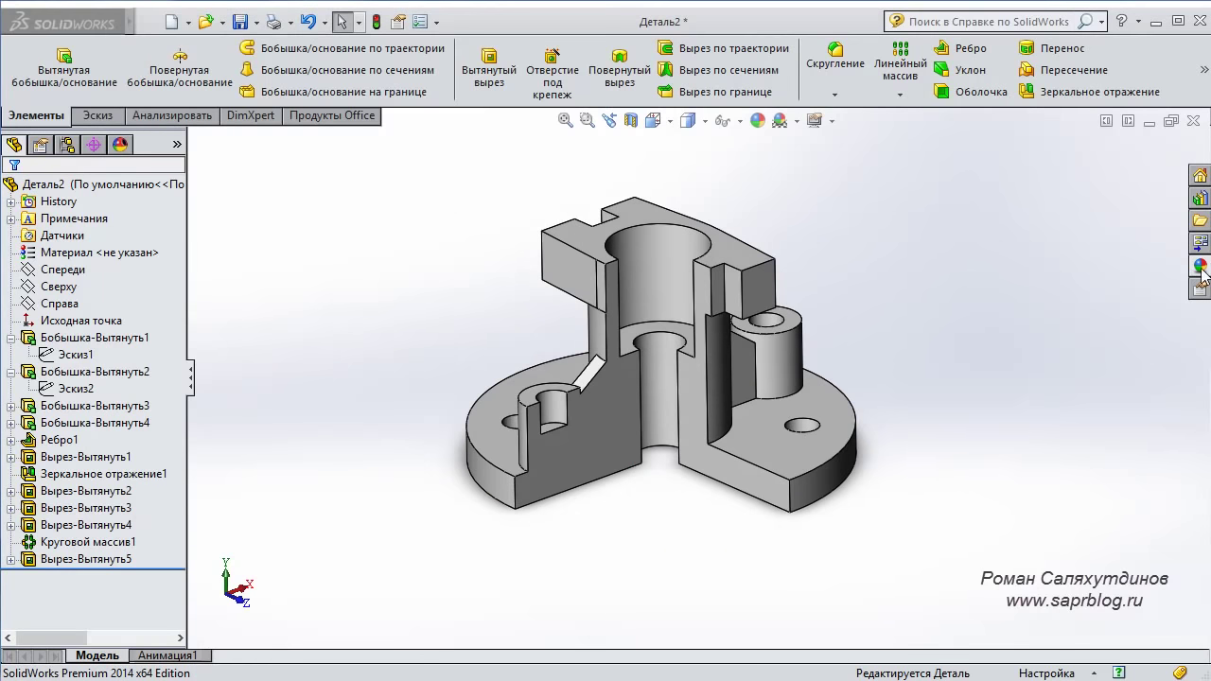
{"action": "left_click", "coordinate": [1200, 269]}
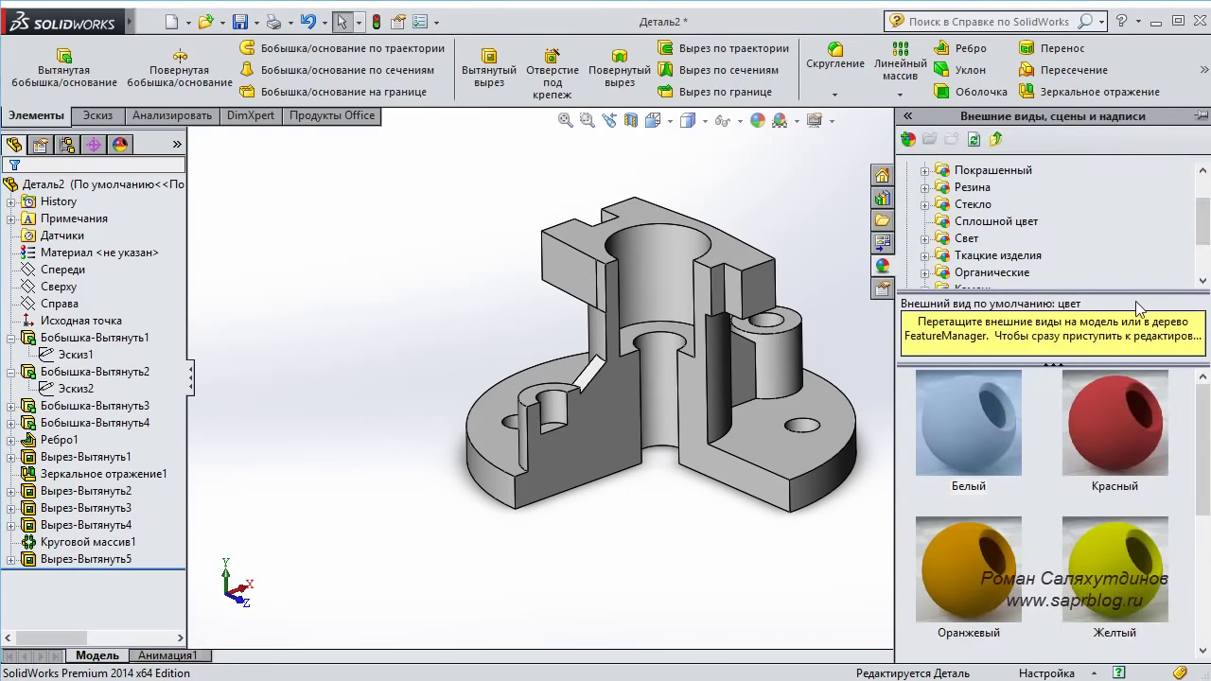
{"action": "scroll", "coordinate": [1096, 445], "scroll_direction": "down", "scroll_amount": 3}
{"action": "scroll", "coordinate": [1108, 468], "scroll_direction": "up", "scroll_amount": 3}
{"action": "scroll", "coordinate": [1068, 249], "scroll_direction": "up", "scroll_amount": 1}
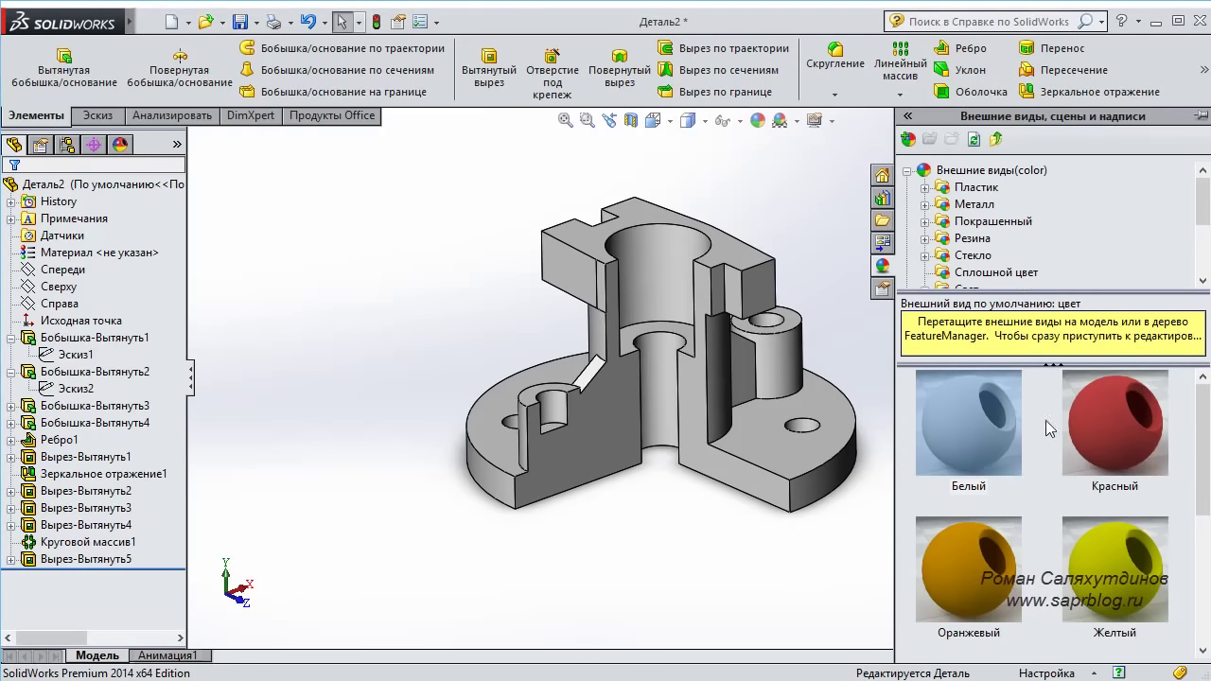
{"action": "scroll", "coordinate": [1084, 525], "scroll_direction": "down", "scroll_amount": 3}
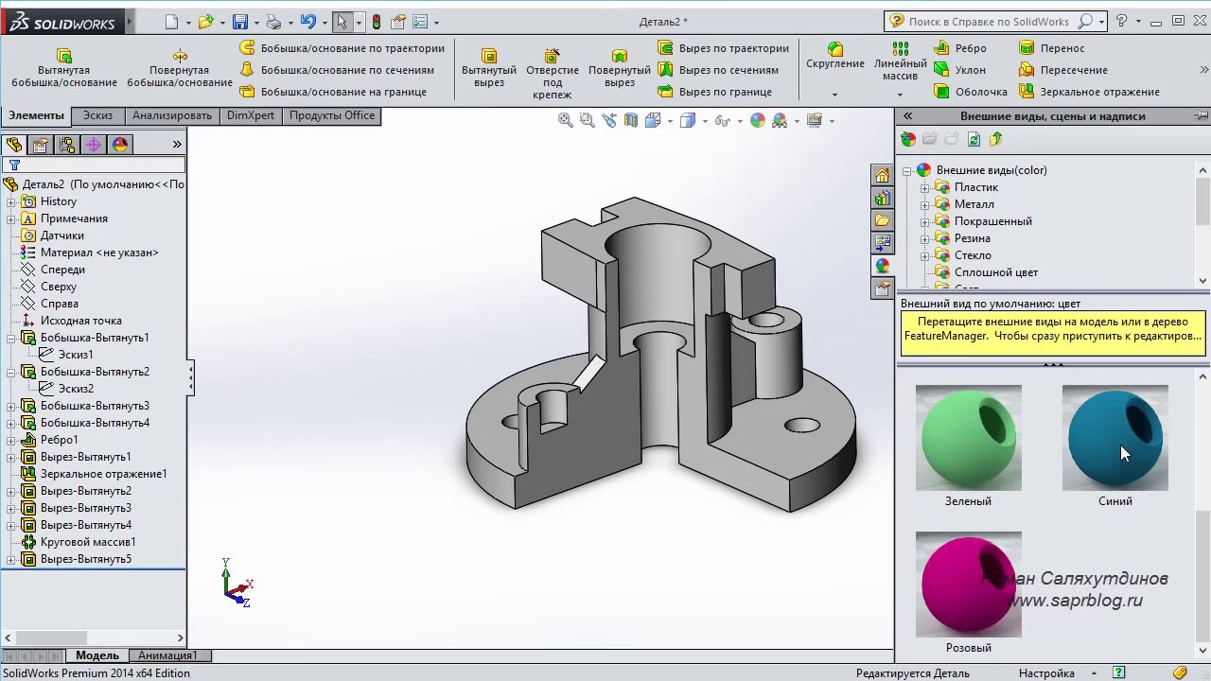
{"action": "mouse_move", "coordinate": [1120, 443]}
{"action": "left_mouse_down"}
{"action": "mouse_move", "coordinate": [847, 467]}
{"action": "mouse_move", "coordinate": [610, 412]}
{"action": "left_mouse_up"}
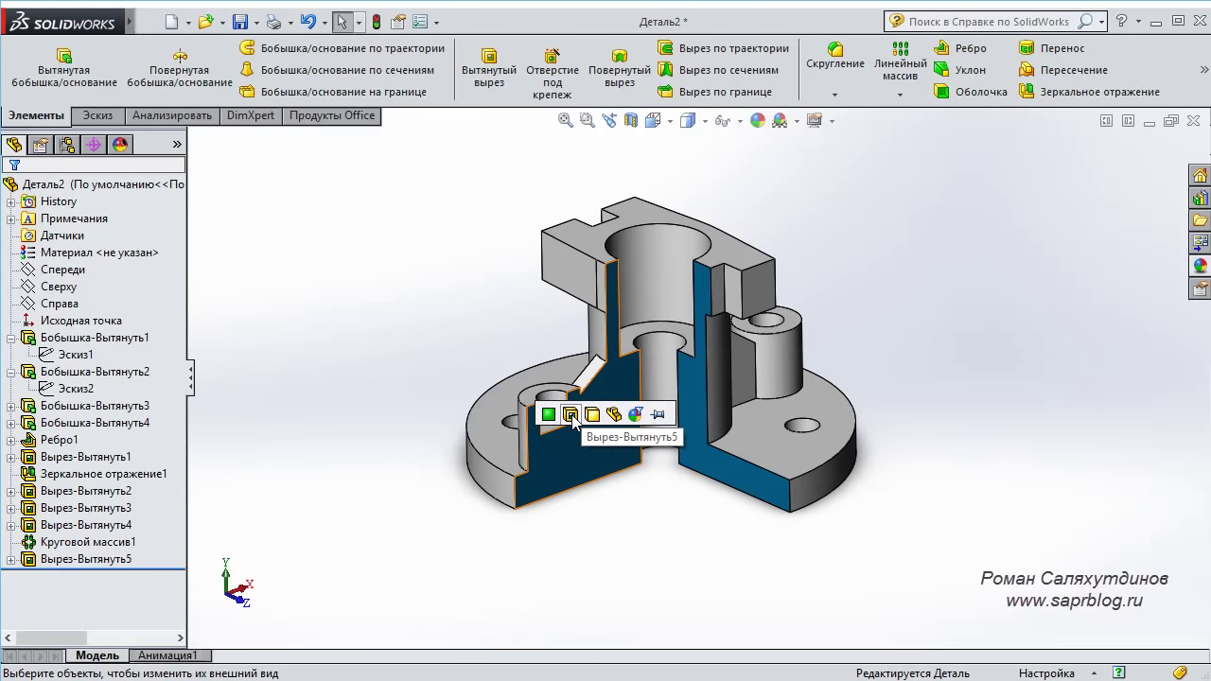
{"action": "left_click", "coordinate": [573, 418]}
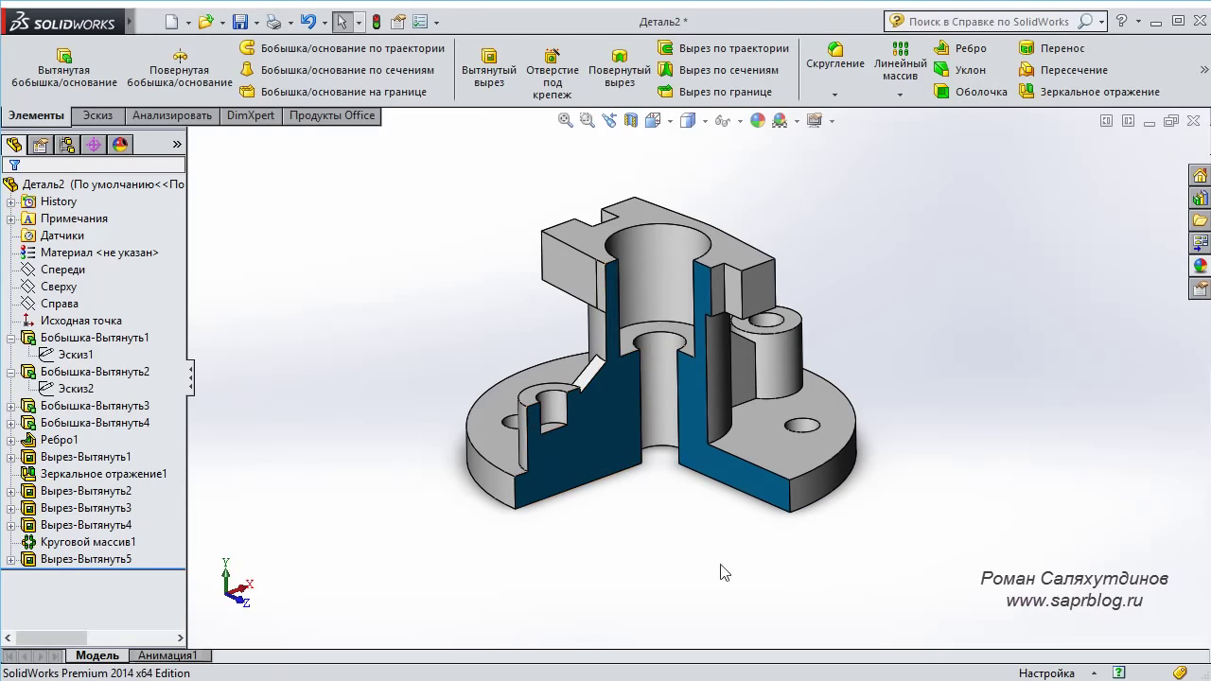
{"action": "mouse_move", "coordinate": [721, 572]}
{"action": "middle_mouse_down"}
{"action": "mouse_move", "coordinate": [870, 565]}
{"action": "mouse_move", "coordinate": [914, 527]}
{"action": "mouse_move", "coordinate": [925, 354]}
{"action": "mouse_move", "coordinate": [1035, 495]}
{"action": "mouse_move", "coordinate": [927, 460]}
{"action": "mouse_move", "coordinate": [906, 495]}
{"action": "mouse_move", "coordinate": [863, 391]}
{"action": "mouse_move", "coordinate": [843, 384]}
{"action": "mouse_move", "coordinate": [927, 413]}
{"action": "mouse_move", "coordinate": [914, 446]}
{"action": "middle_mouse_up"}
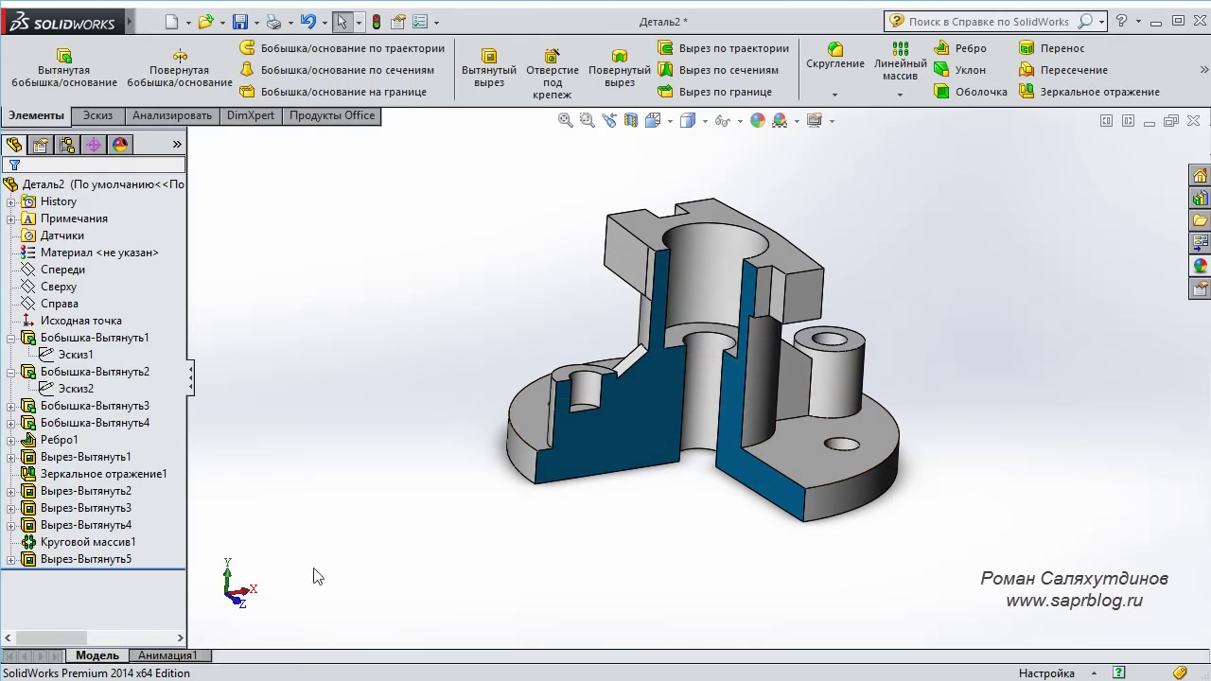
Toggle the rollback bar around Вырез-Вытянуть5, ending with the uncut part shown.
{"action": "left_click_drag", "start_coordinate": [153, 571], "coordinate": [163, 551]}
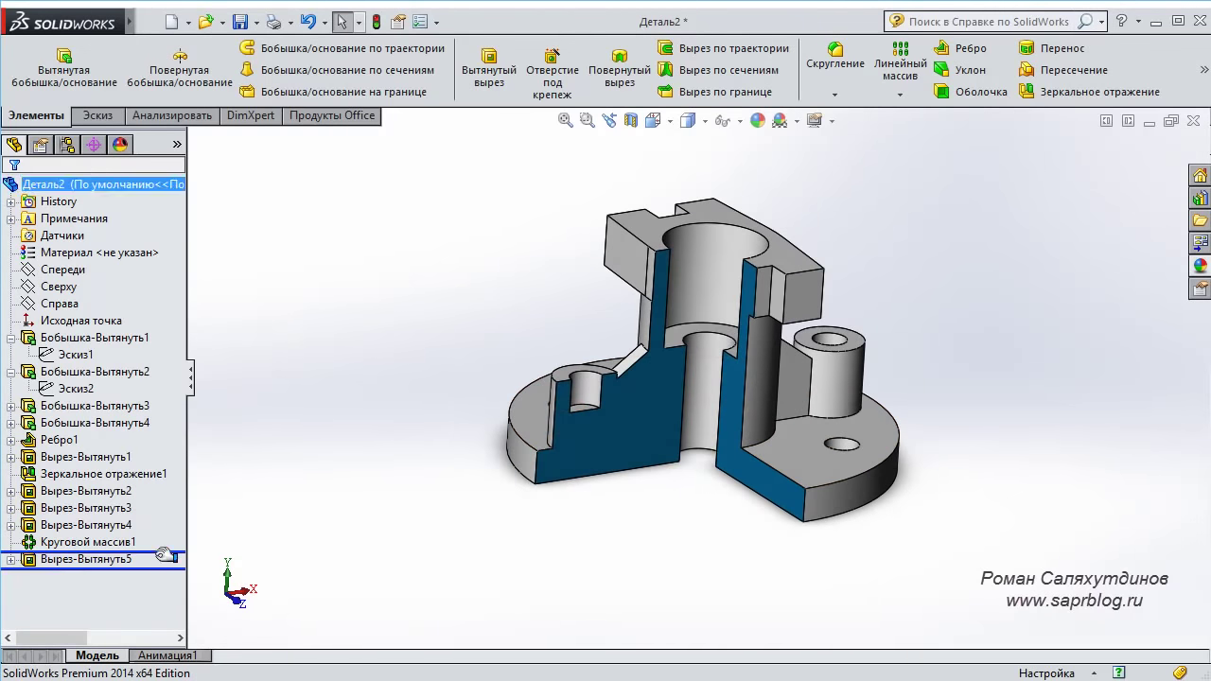
{"action": "mouse_move", "coordinate": [477, 333]}
{"action": "middle_mouse_down"}
{"action": "mouse_move", "coordinate": [503, 433]}
{"action": "mouse_move", "coordinate": [492, 468]}
{"action": "mouse_move", "coordinate": [490, 427]}
{"action": "middle_mouse_up"}
{"action": "left_click_drag", "start_coordinate": [180, 553], "coordinate": [179, 569]}
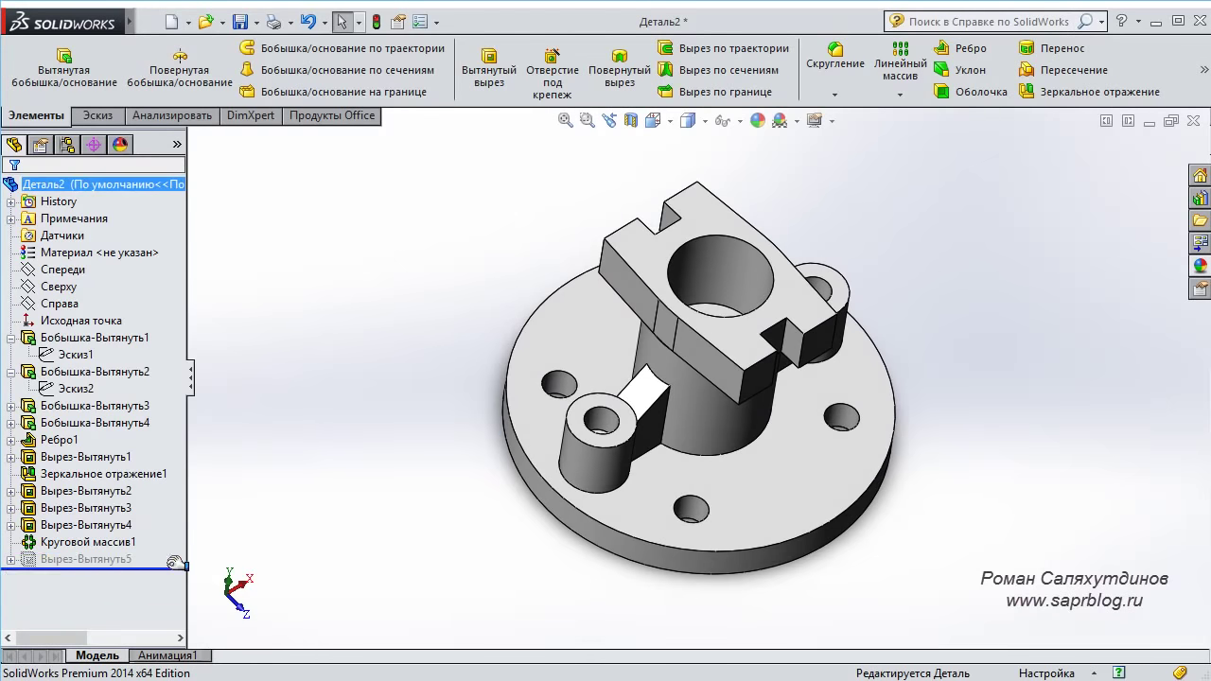
{"action": "mouse_move", "coordinate": [405, 536]}
{"action": "middle_mouse_down"}
{"action": "mouse_move", "coordinate": [410, 392]}
{"action": "mouse_move", "coordinate": [340, 465]}
{"action": "middle_mouse_up"}
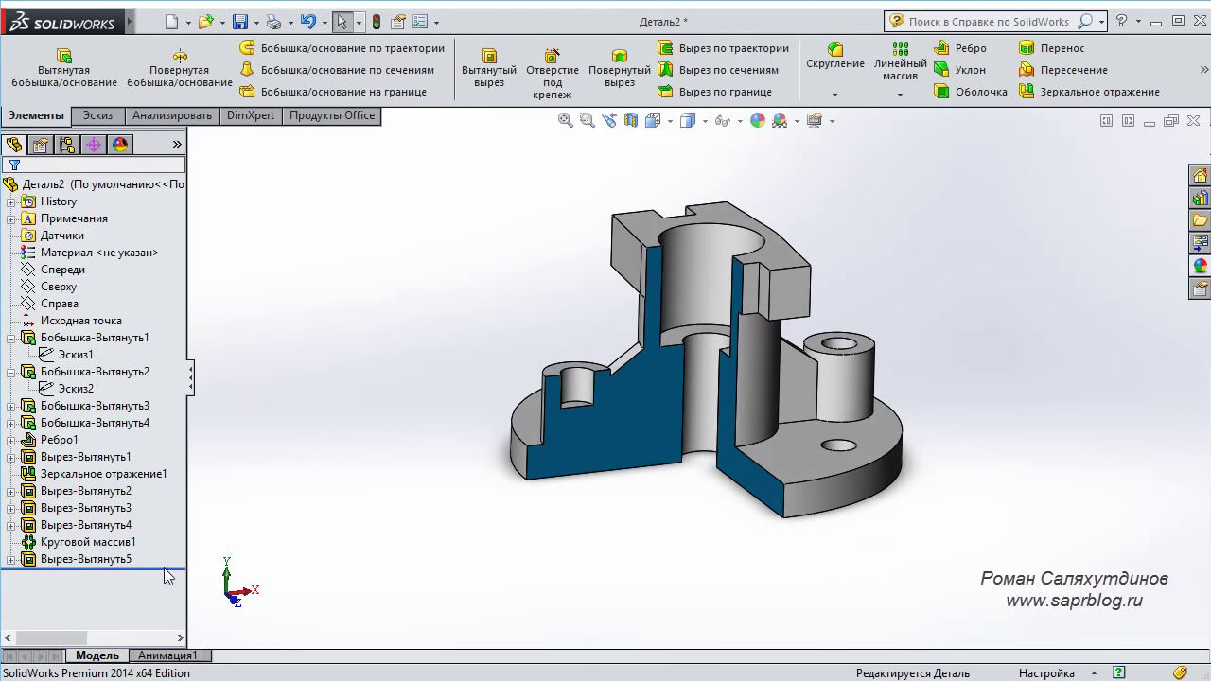
{"action": "left_click_drag", "start_coordinate": [172, 569], "coordinate": [168, 553]}
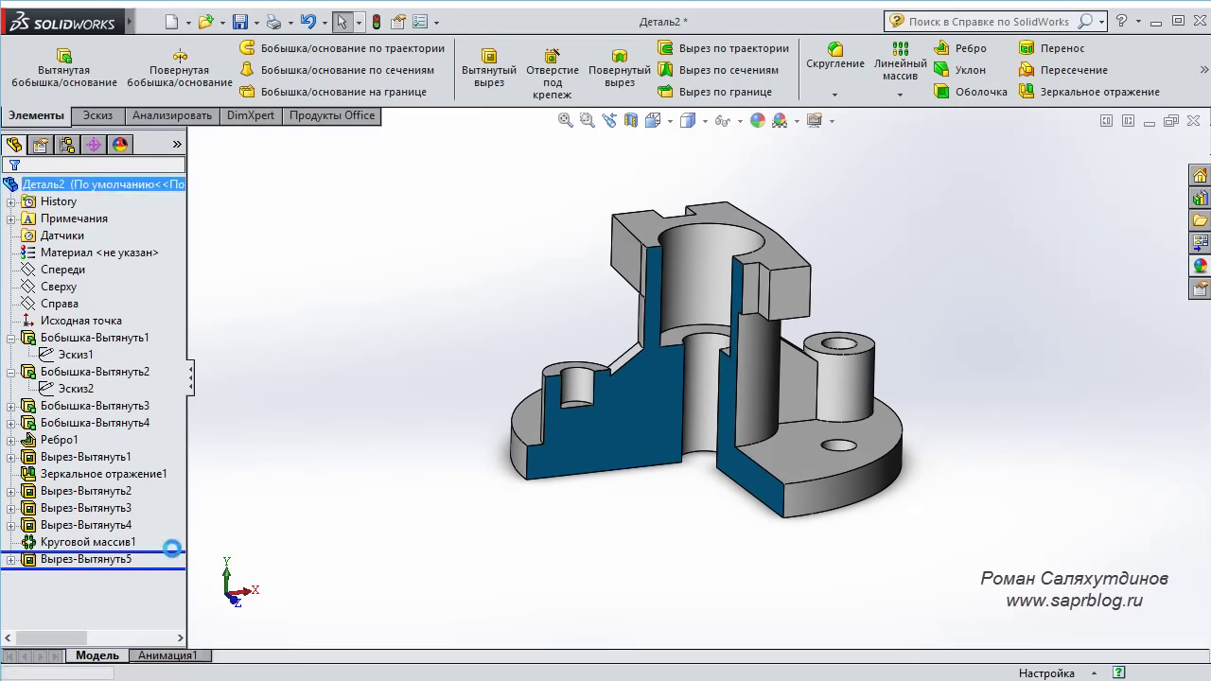
{"action": "mouse_move", "coordinate": [305, 541]}
{"action": "middle_mouse_down"}
{"action": "mouse_move", "coordinate": [394, 456]}
{"action": "mouse_move", "coordinate": [385, 515]}
{"action": "middle_mouse_up"}
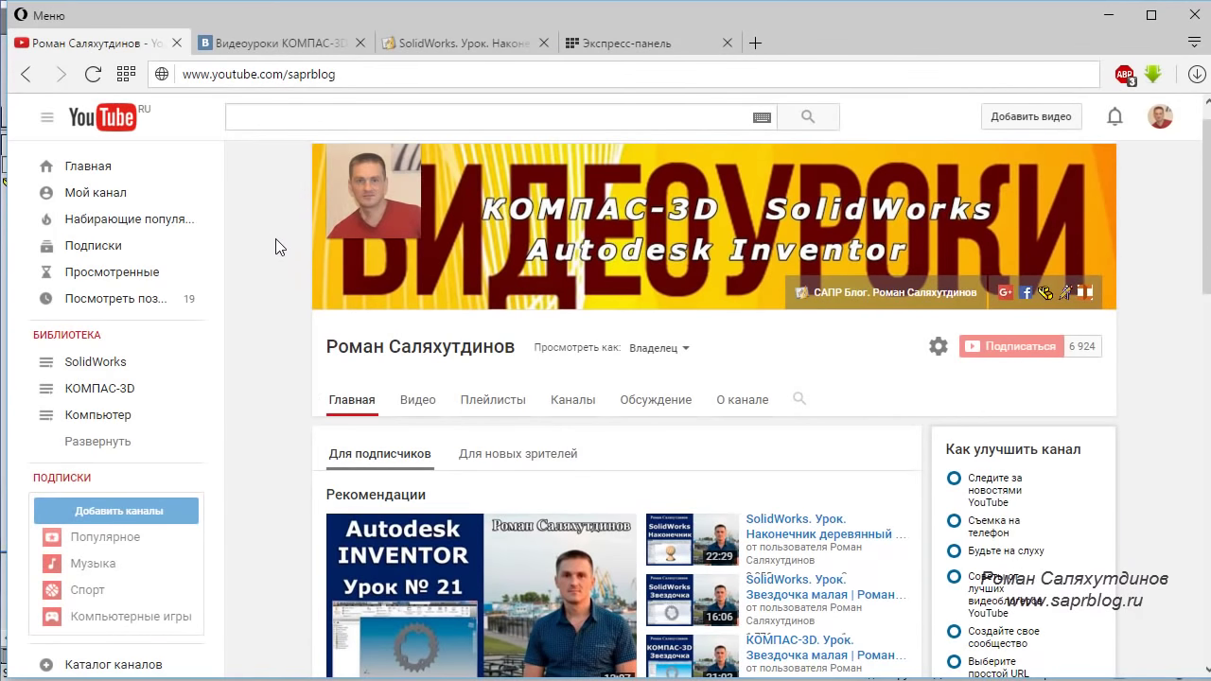
Draw arrows at the saprblog channel's address, name and banner, then clear them.
{"action": "key", "text": "ctrl+2"}
{"action": "left_click_drag", "start_coordinate": [235, 248], "coordinate": [275, 107]}
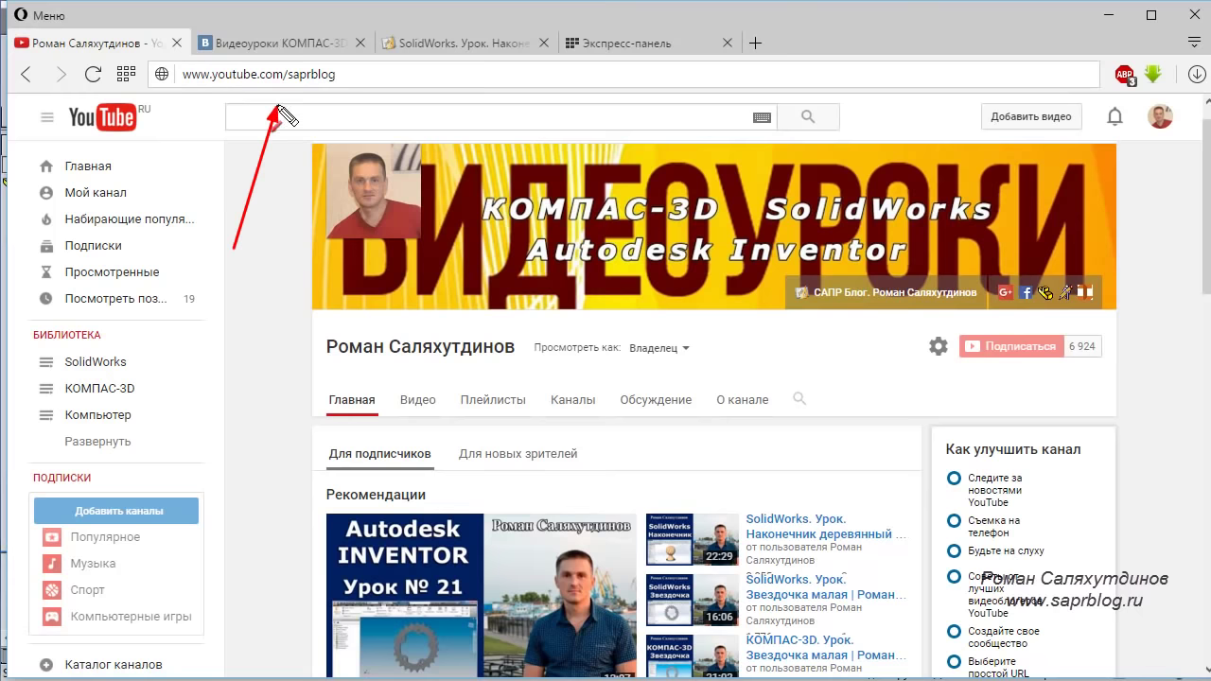
{"action": "left_click_drag", "start_coordinate": [244, 431], "coordinate": [330, 365]}
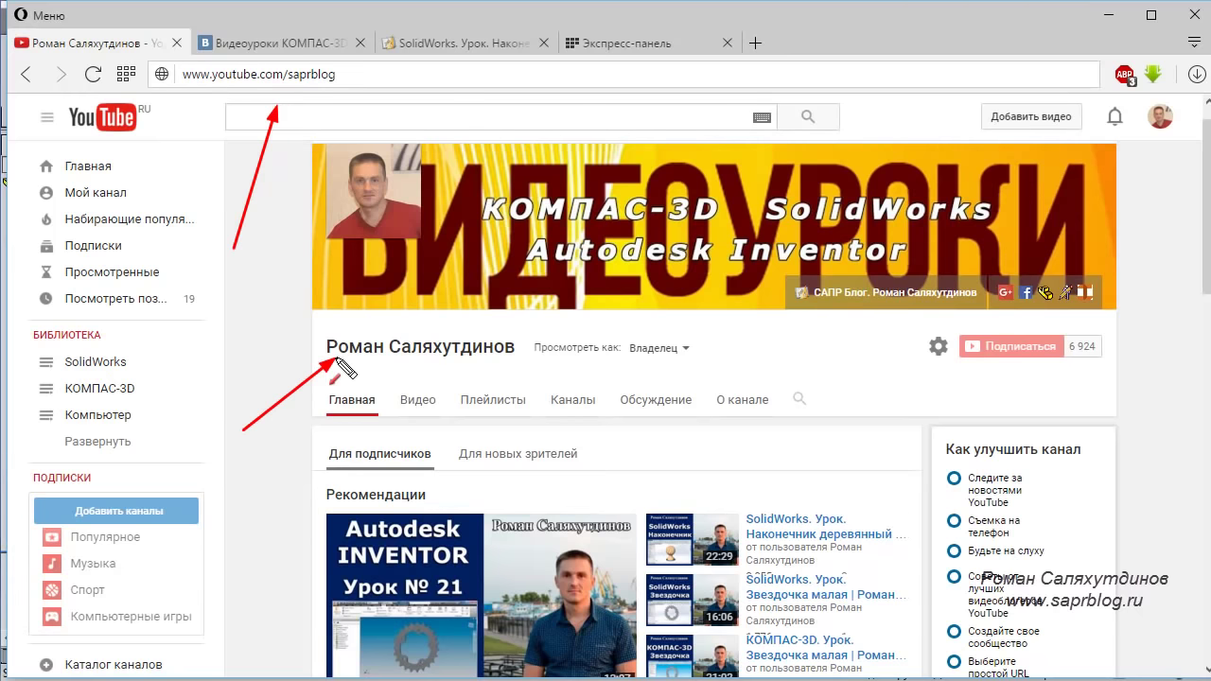
{"action": "left_click_drag", "start_coordinate": [824, 378], "coordinate": [720, 315]}
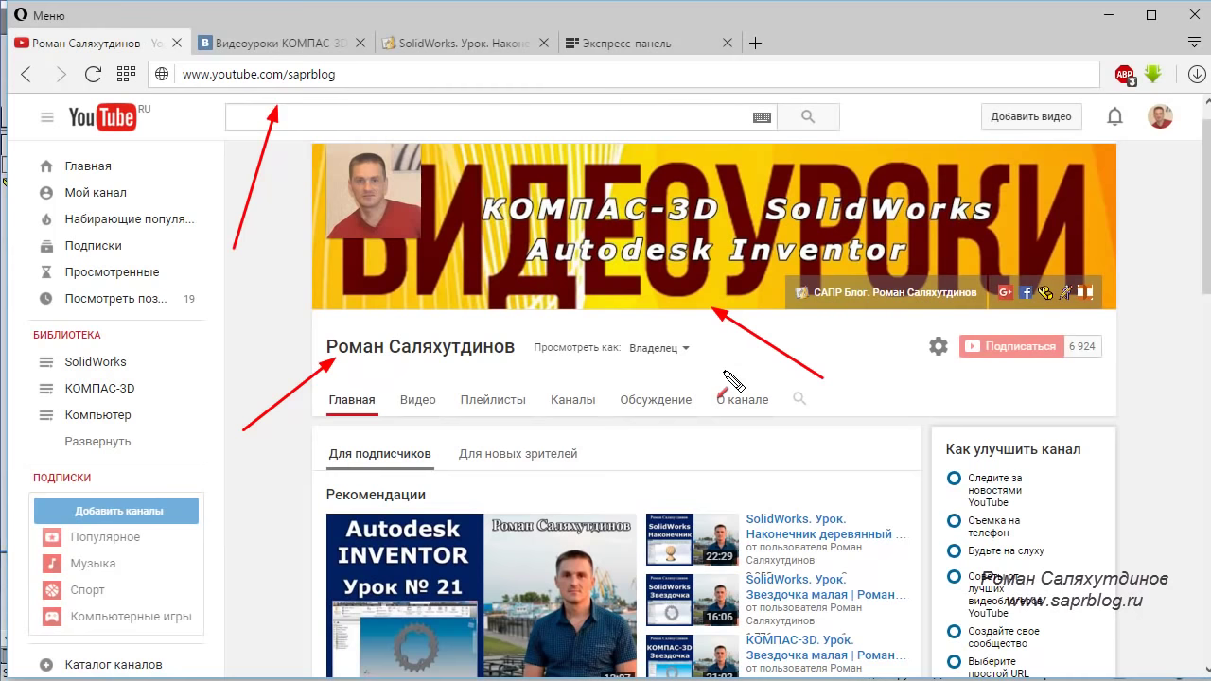
{"action": "key", "text": "Escape"}
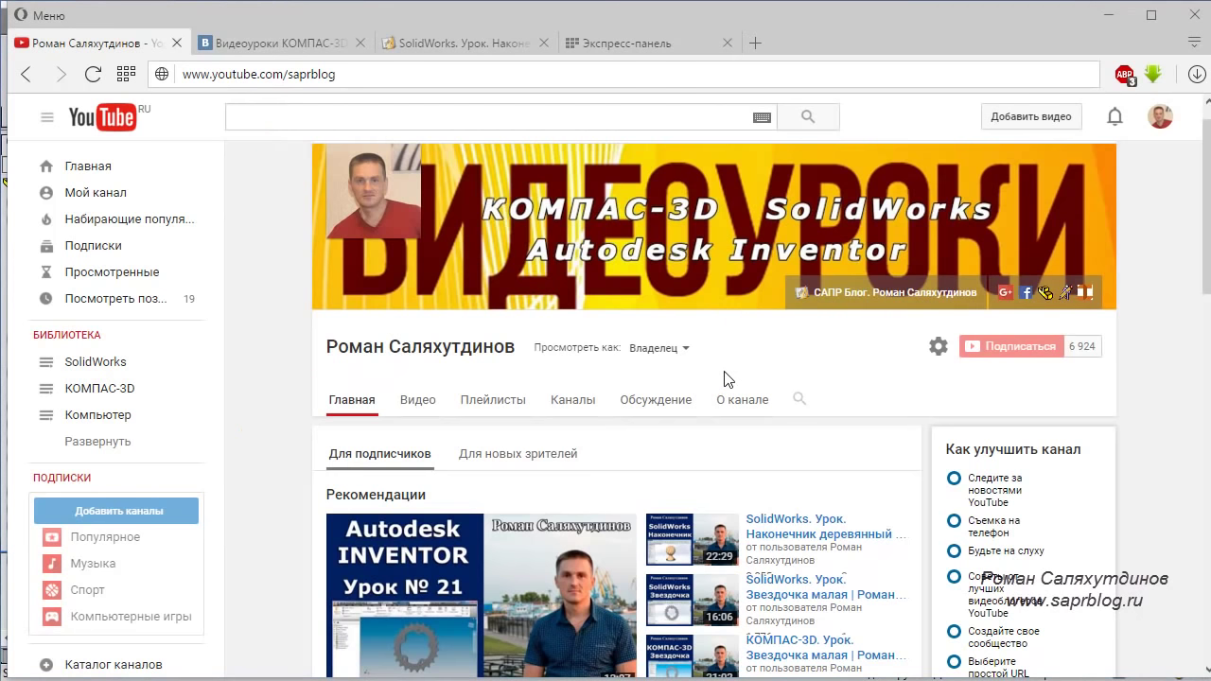
Show the VK video-lessons group with an arrow at its vk.com address, then minimize Opera.
{"action": "left_click", "coordinate": [303, 44]}
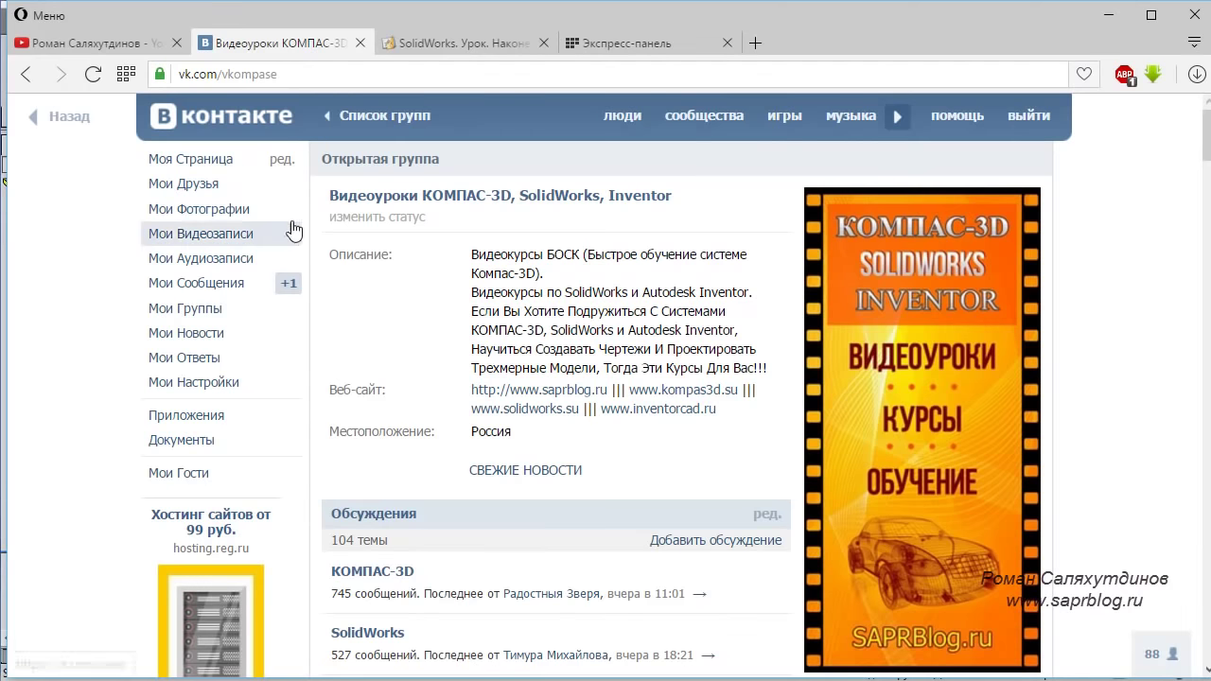
{"action": "left_click_drag", "start_coordinate": [260, 200], "coordinate": [234, 95]}
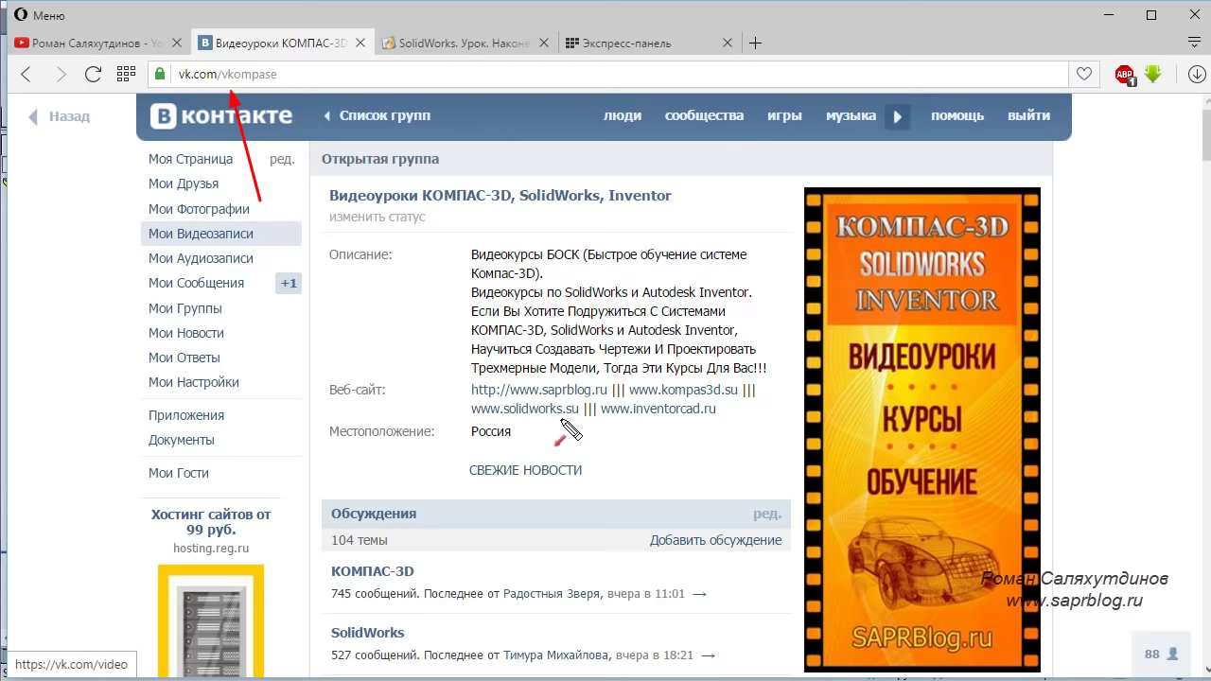
{"action": "mouse_move", "coordinate": [1206, 151]}
{"action": "left_mouse_down"}
{"action": "mouse_move", "coordinate": [1203, 297]}
{"action": "mouse_move", "coordinate": [1168, 240]}
{"action": "mouse_move", "coordinate": [1150, 138]}
{"action": "left_mouse_up"}
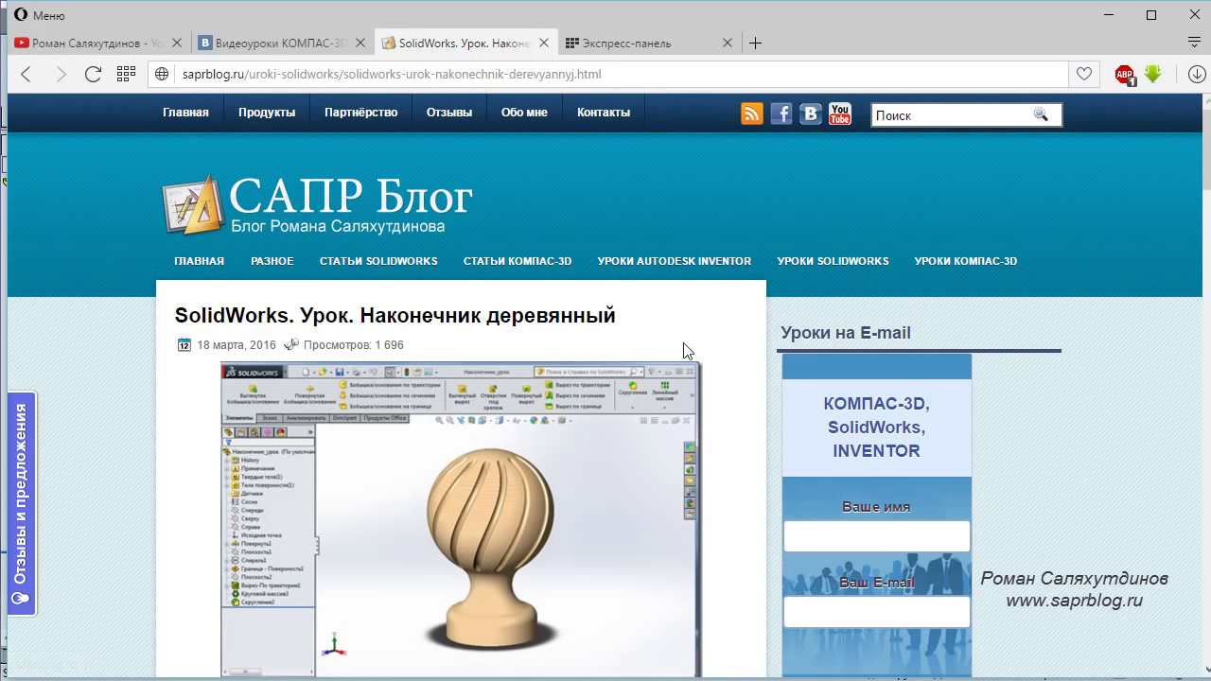
{"action": "left_click", "coordinate": [1112, 15]}
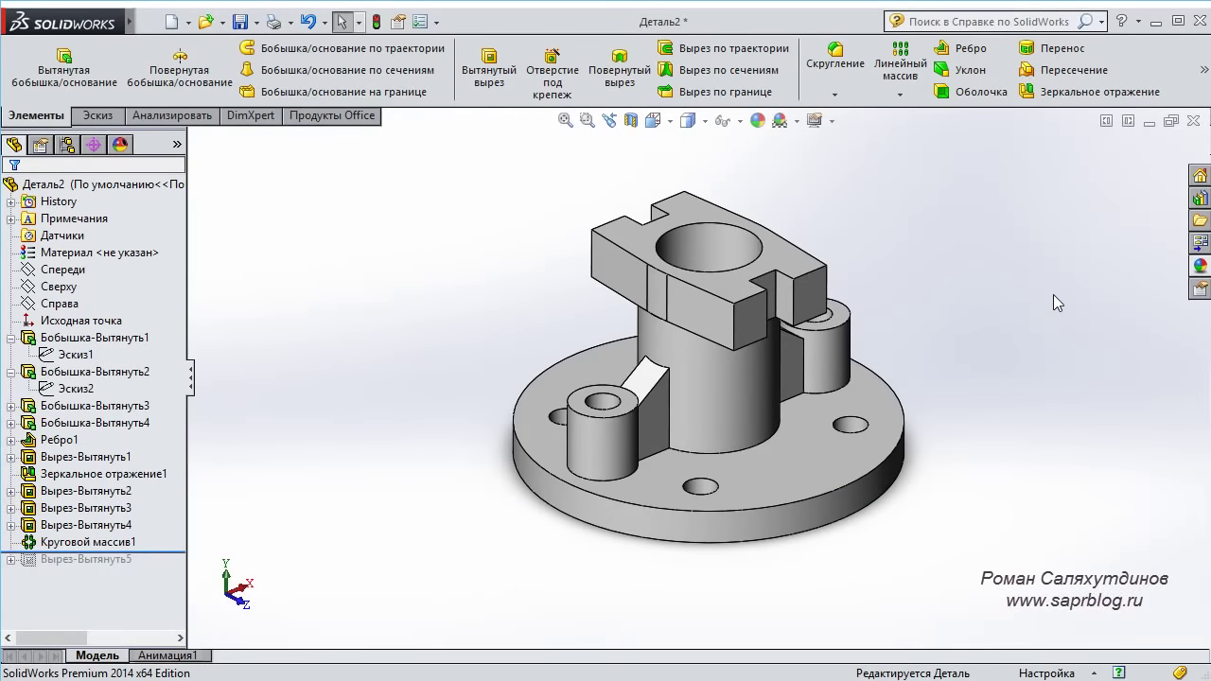